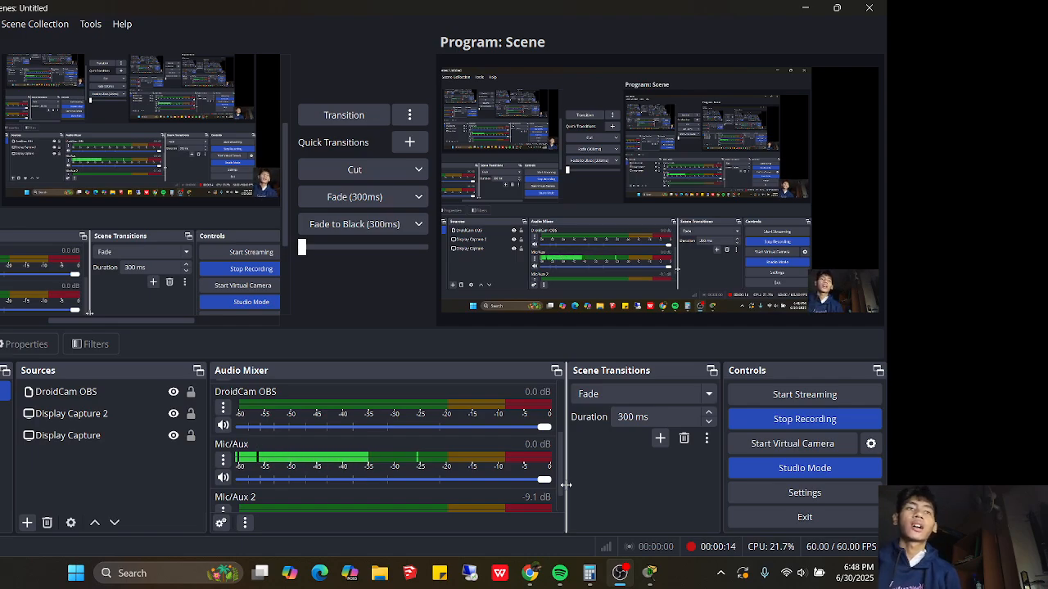
Bring the Chrome window with the 7.3.7 Lab - View the Switch MAC Address Table page to the front
click(532, 575)
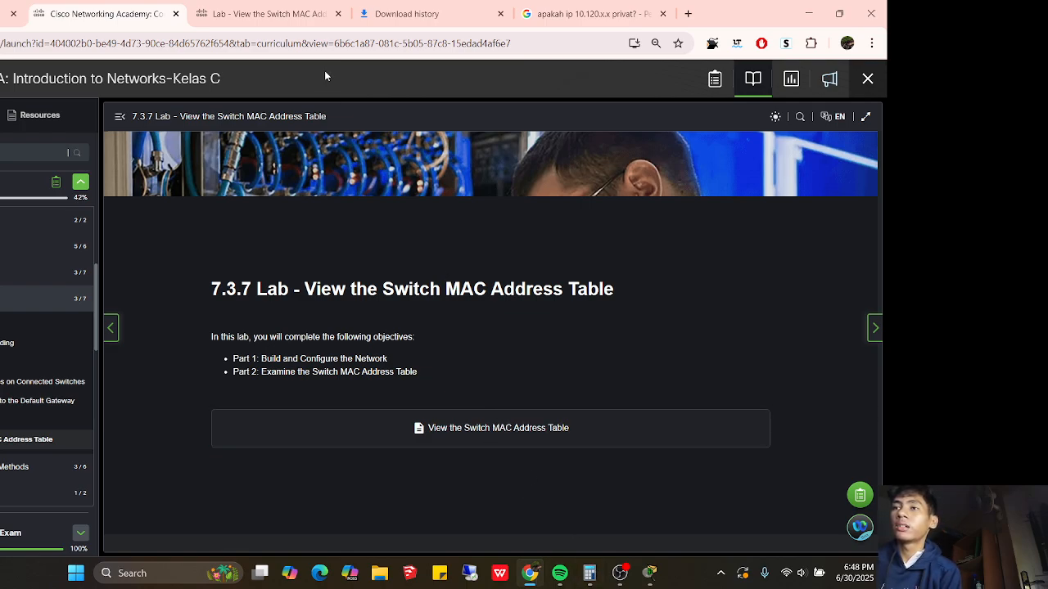
Open the lab instructions PDF and scroll through its topology and Required Resources
click(266, 13)
scroll(293, 203, up, 10)
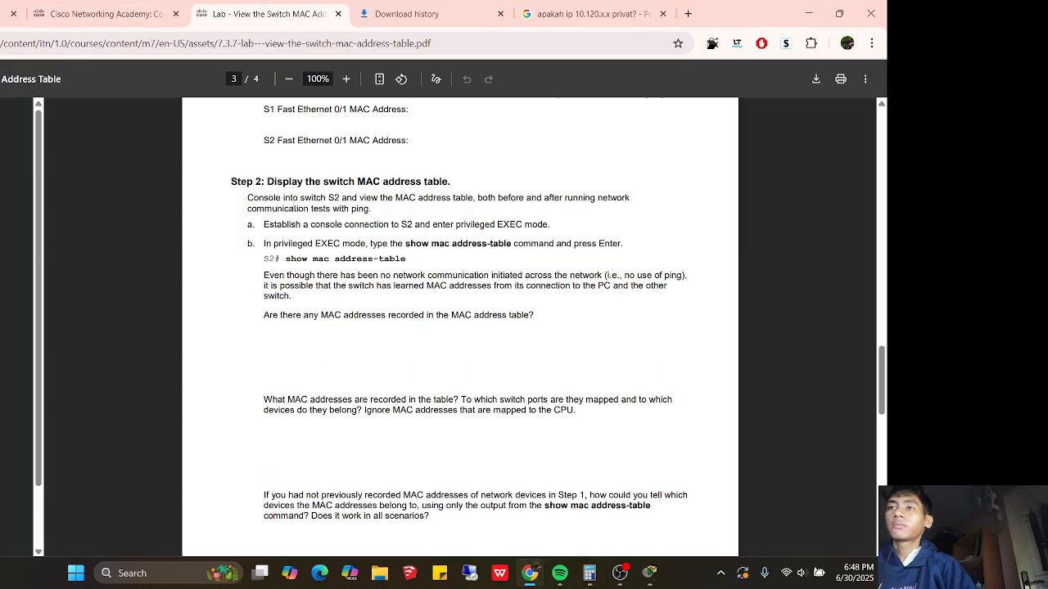
scroll(293, 203, up, 8)
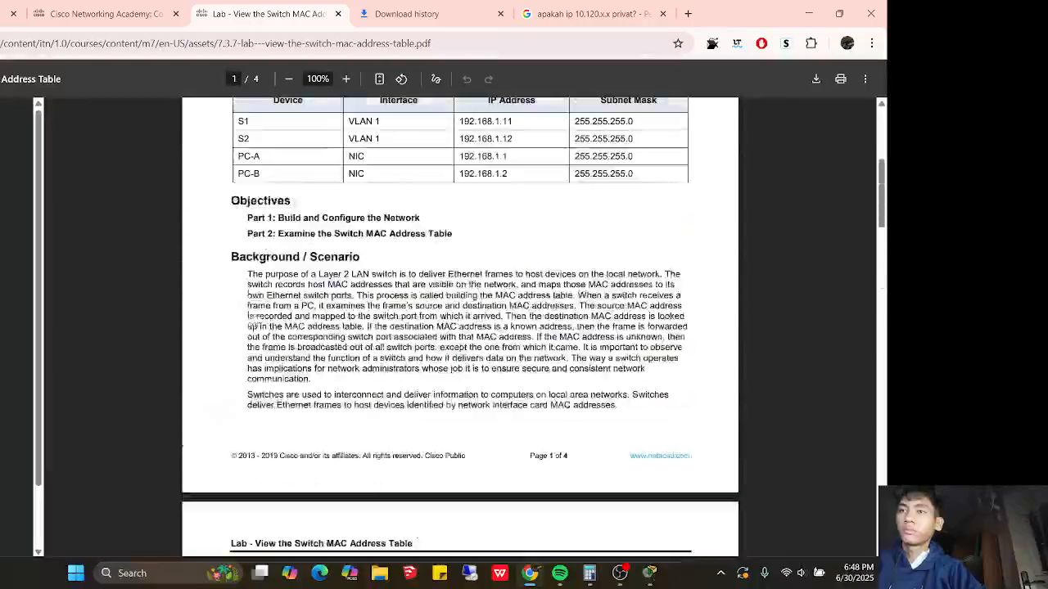
scroll(293, 203, down, 5)
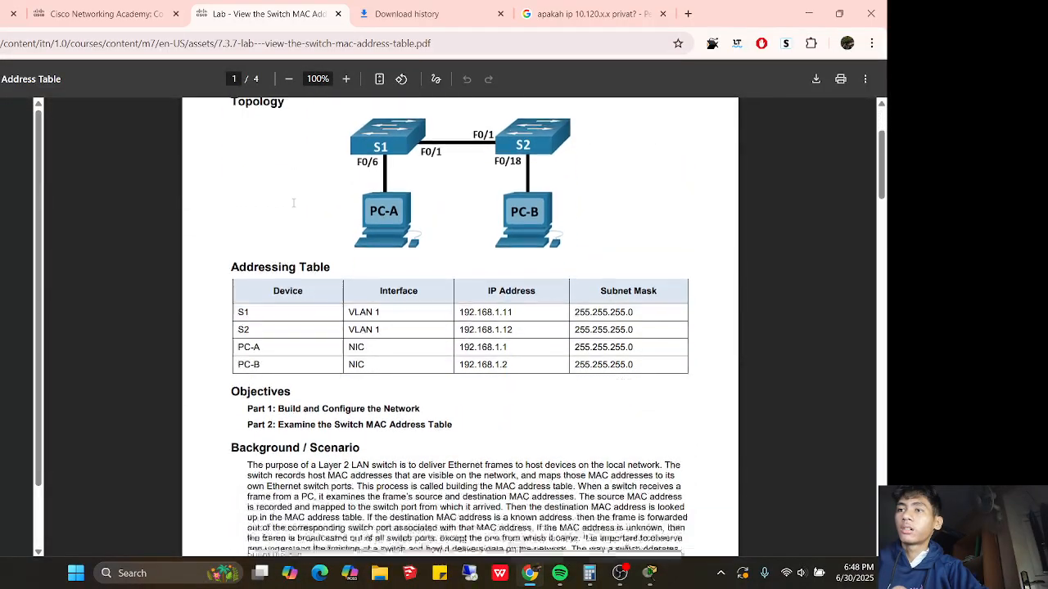
scroll(293, 203, down, 3)
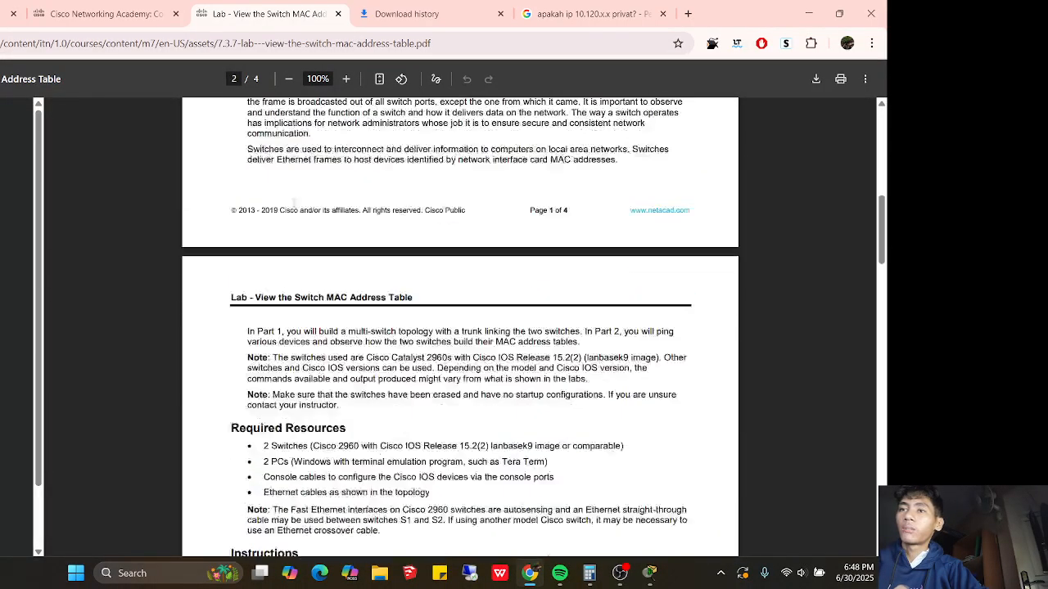
scroll(293, 203, down, 3)
scroll(293, 203, up, 1)
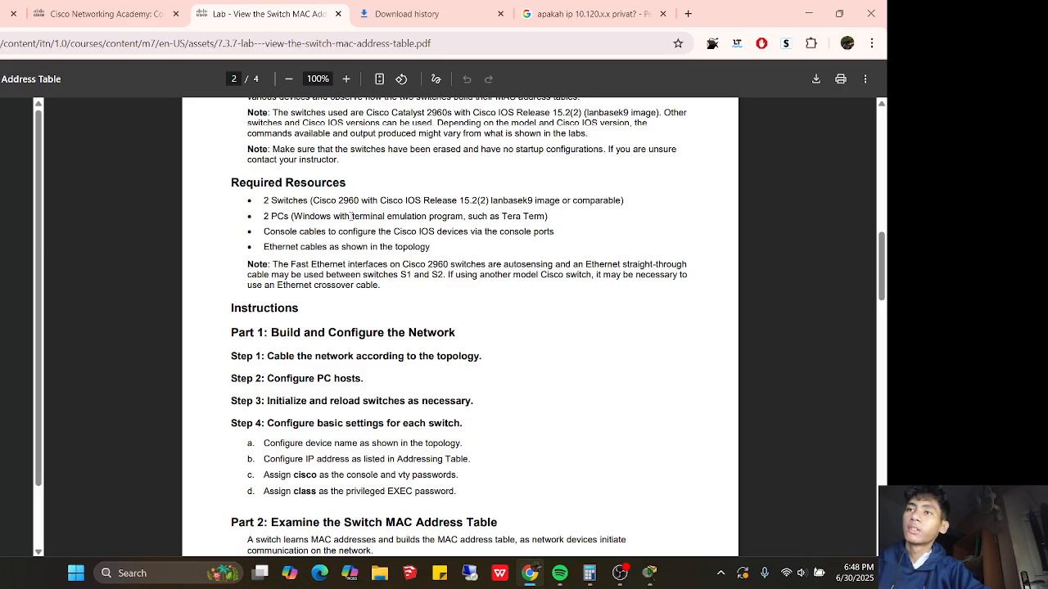
Highlight the 2 Switches requirement, then bring up the empty Packet Tracer workspace
drag(294, 199, 256, 200)
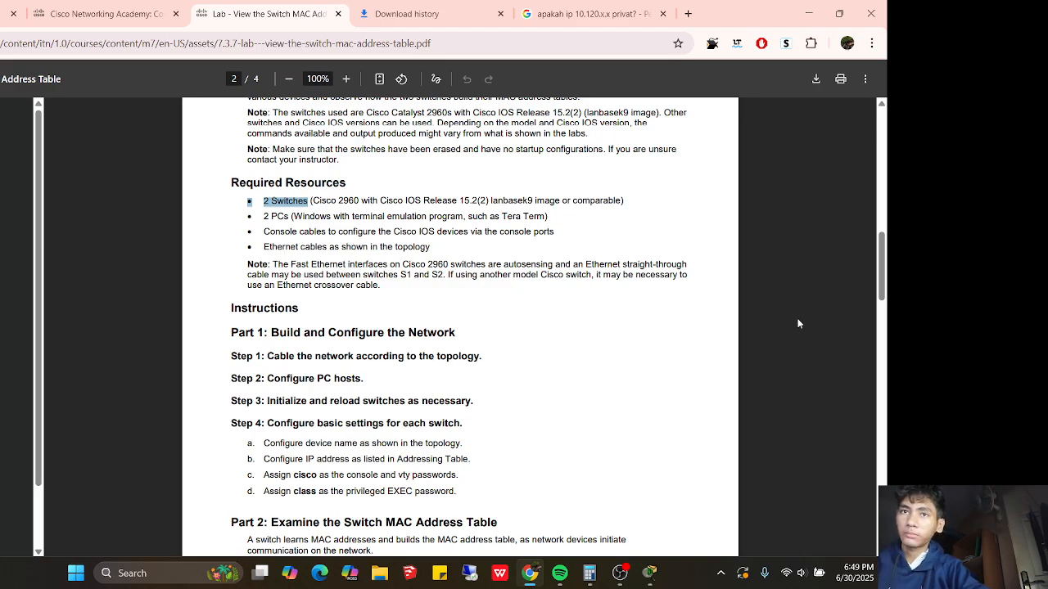
mouse_move(881, 287)
mouse_down()
mouse_move(879, 250)
mouse_move(877, 297)
mouse_up()
click(648, 573)
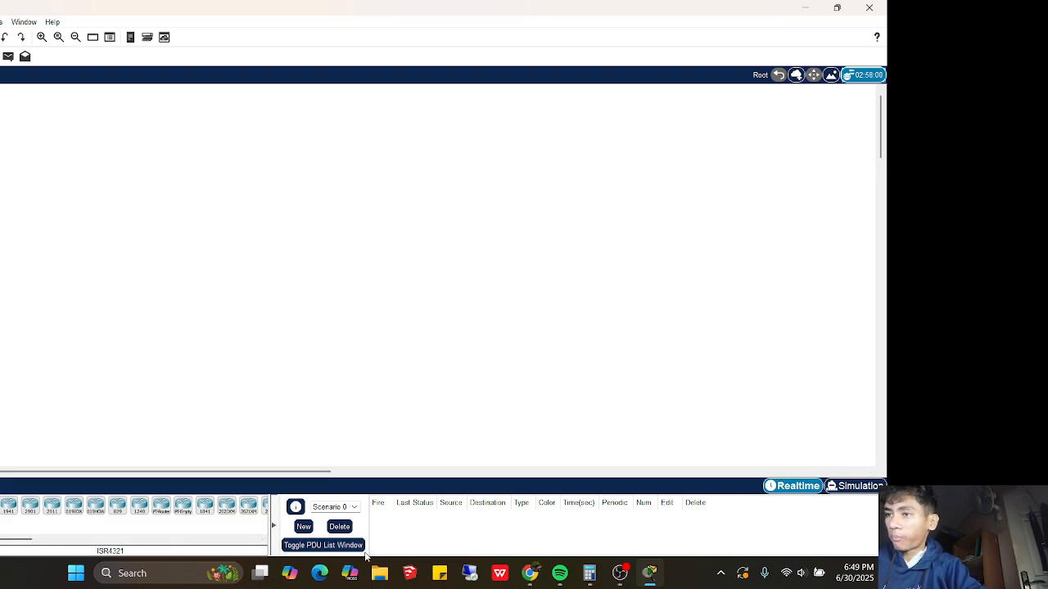
click(531, 573)
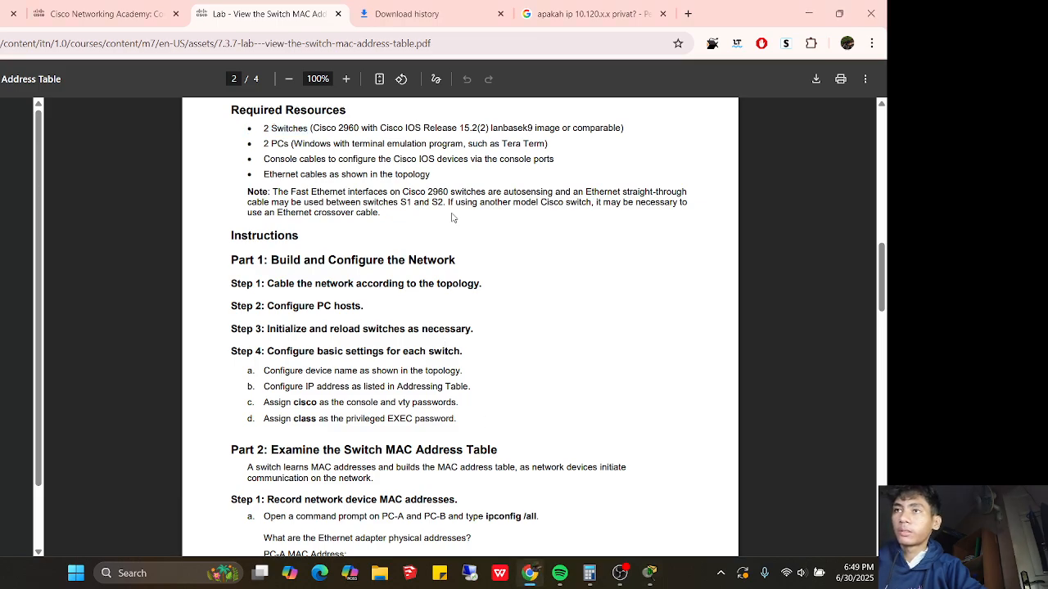
click(649, 575)
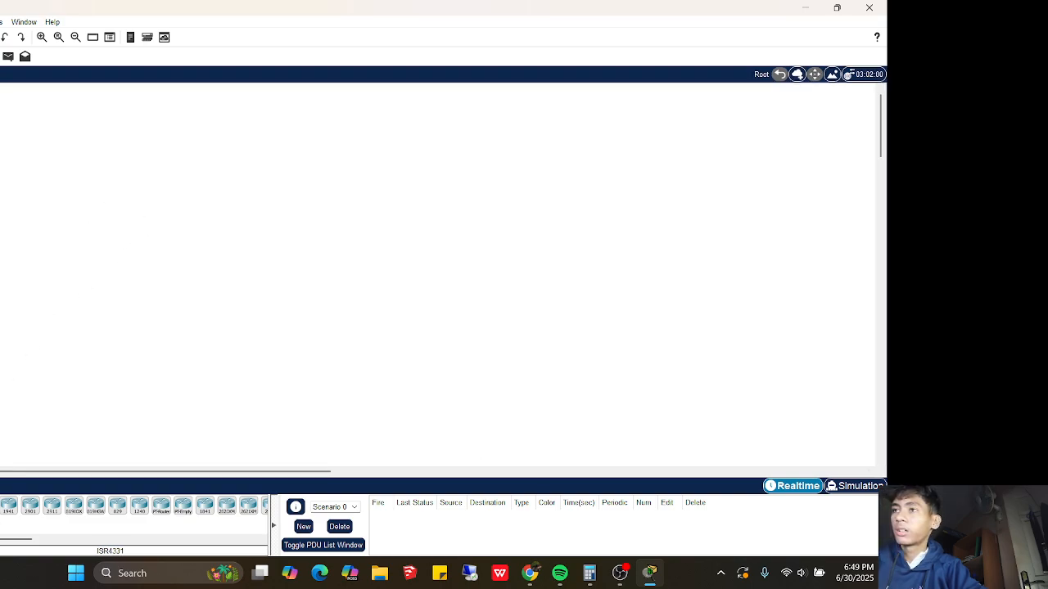
click(91, 190)
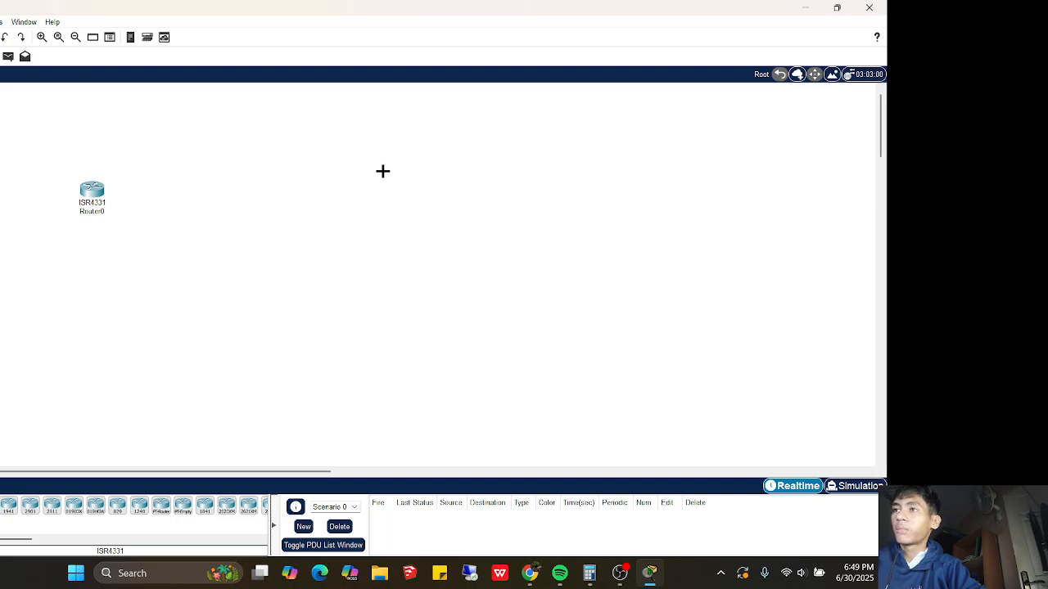
click(386, 177)
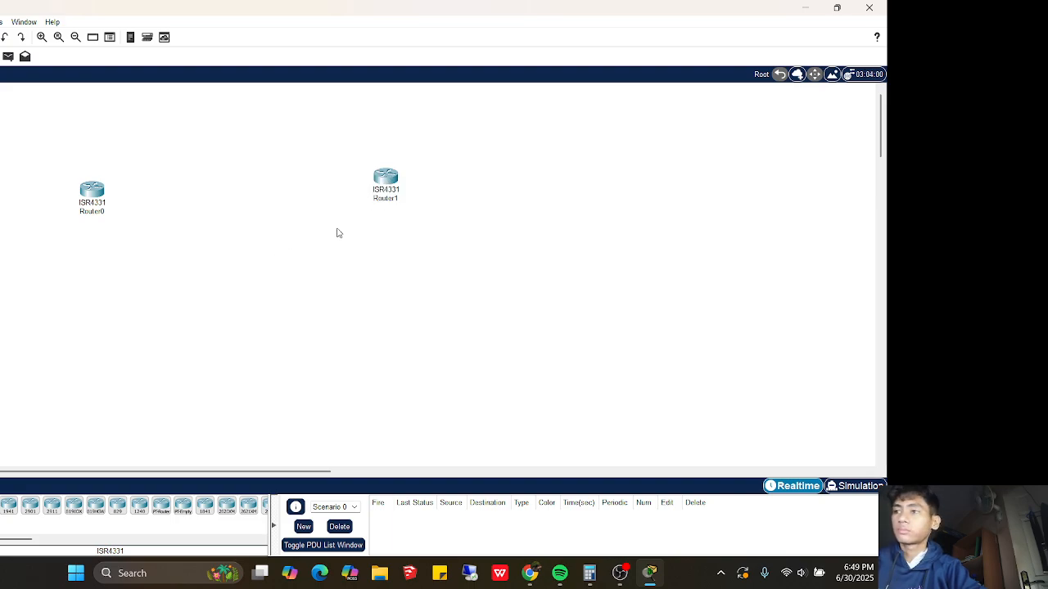
drag(432, 163, 64, 220)
key(Delete)
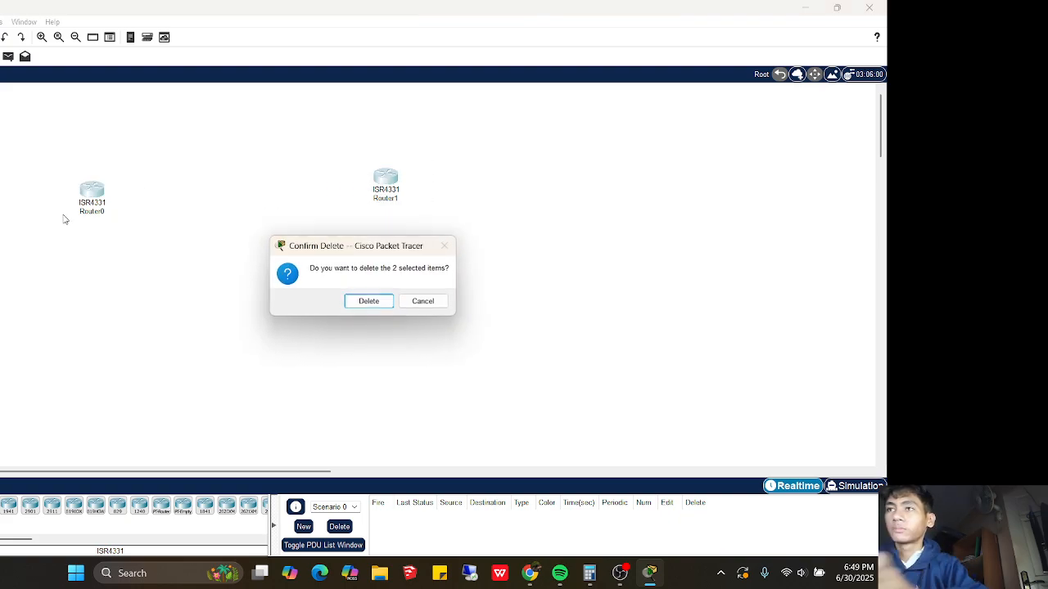
click(369, 301)
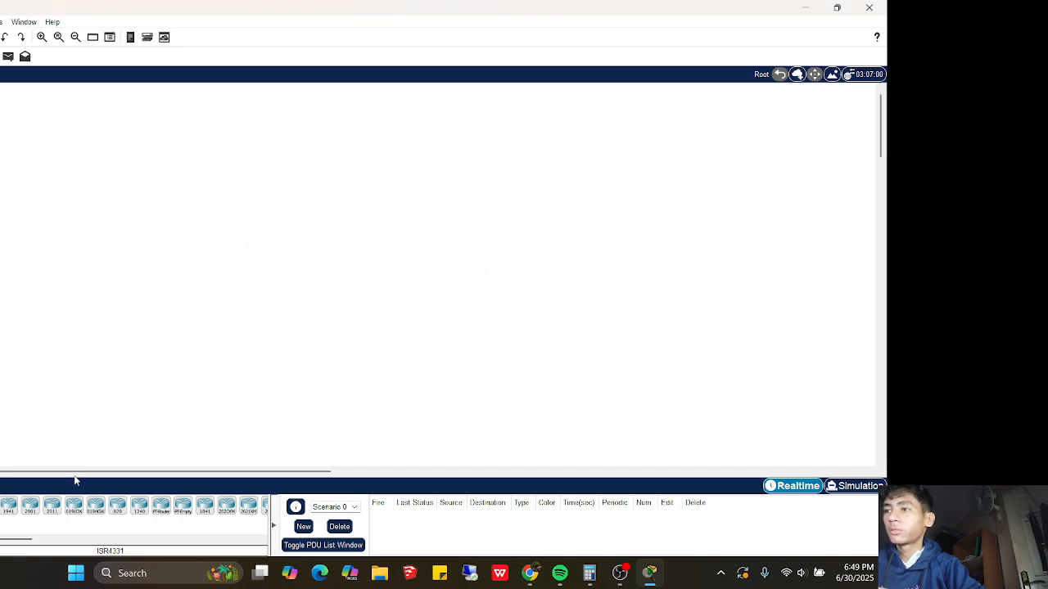
Place two 2960 switches, Switch0 and Switch1, on the workspace
click(117, 505)
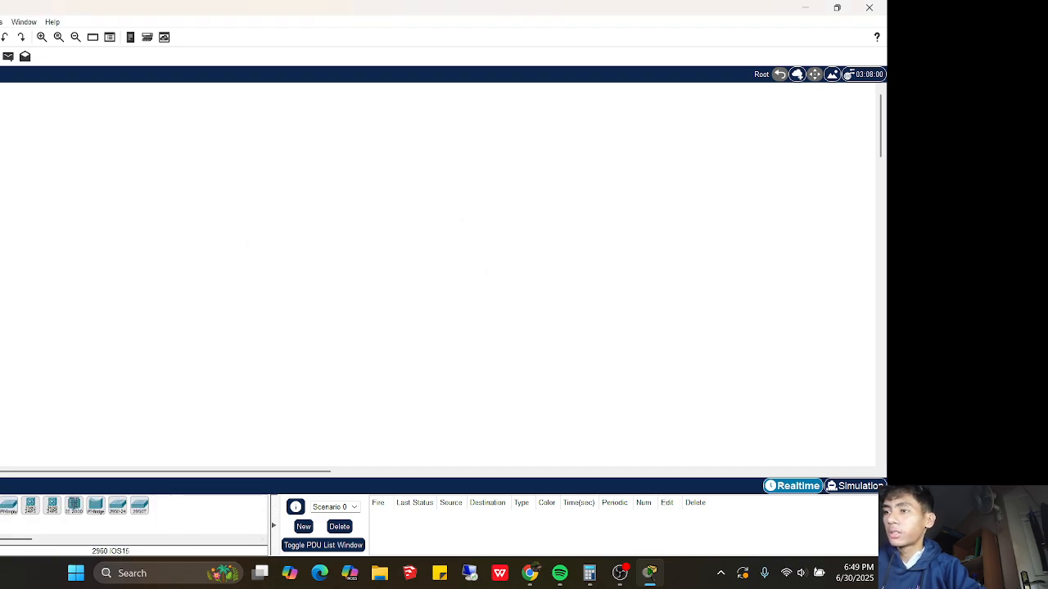
click(56, 238)
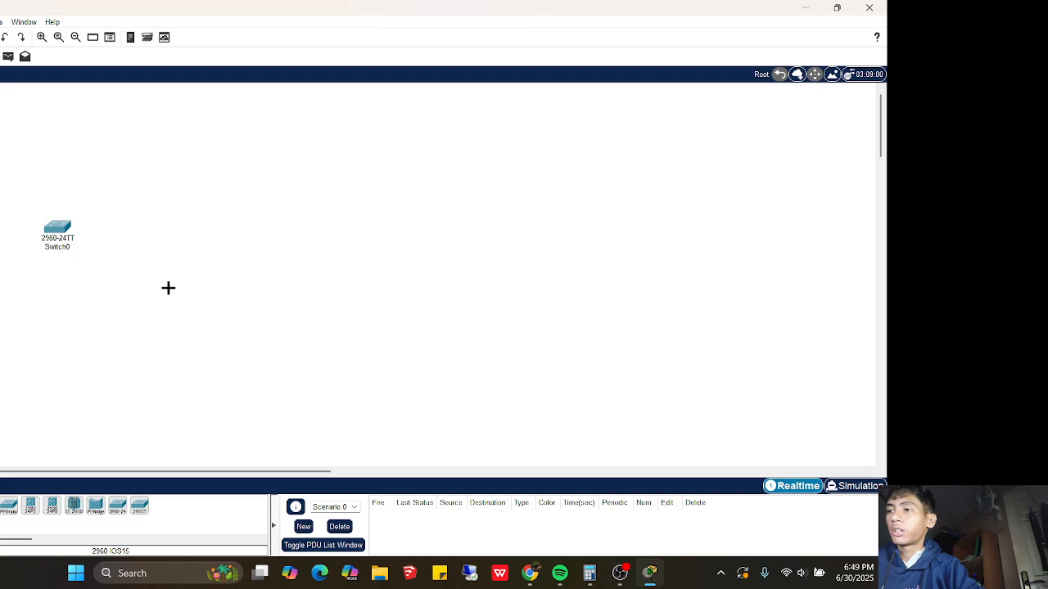
click(320, 202)
drag(66, 232, 107, 187)
Add PC0 and PC1 below the switches and line the switches up higher
click(0, 506)
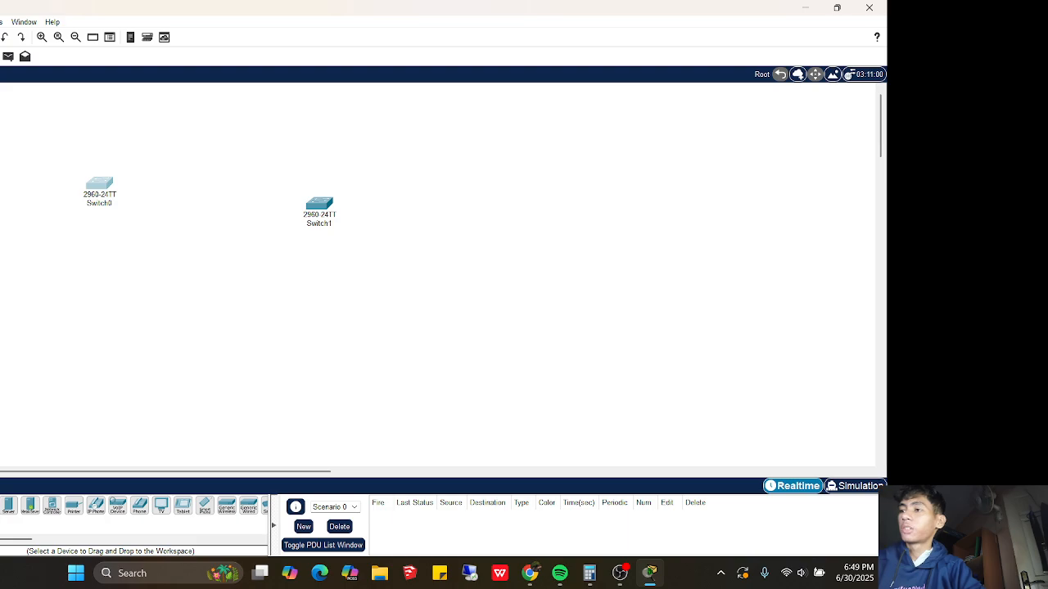
click(0, 505)
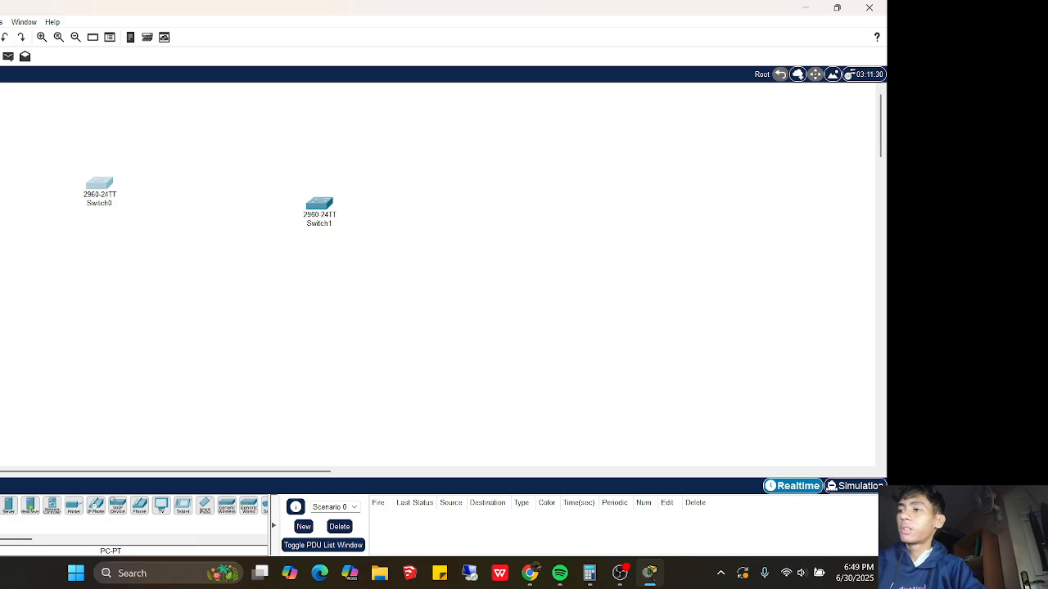
click(106, 290)
click(0, 505)
click(325, 289)
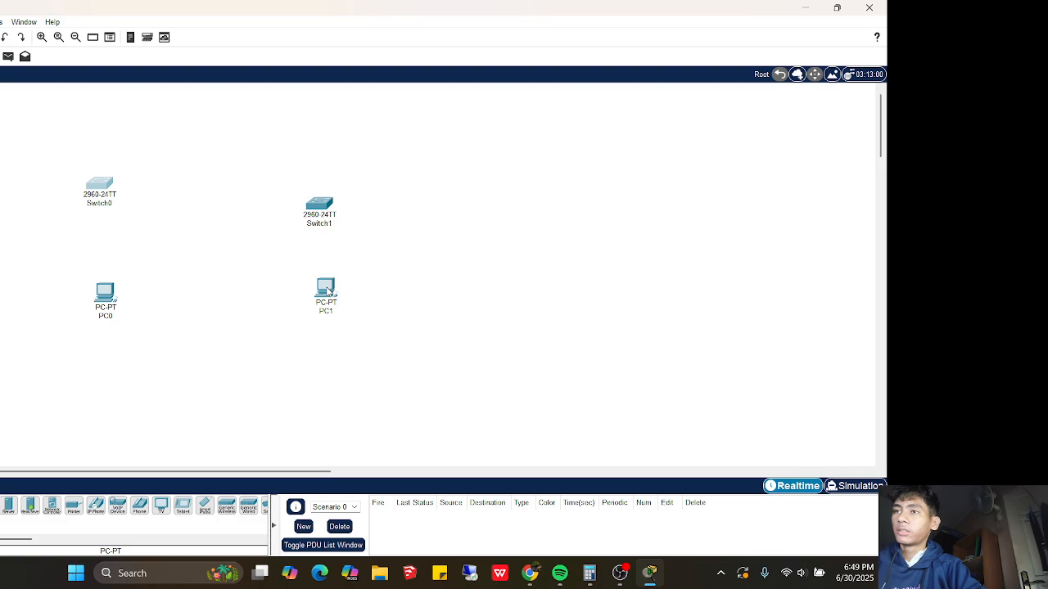
drag(320, 207, 315, 164)
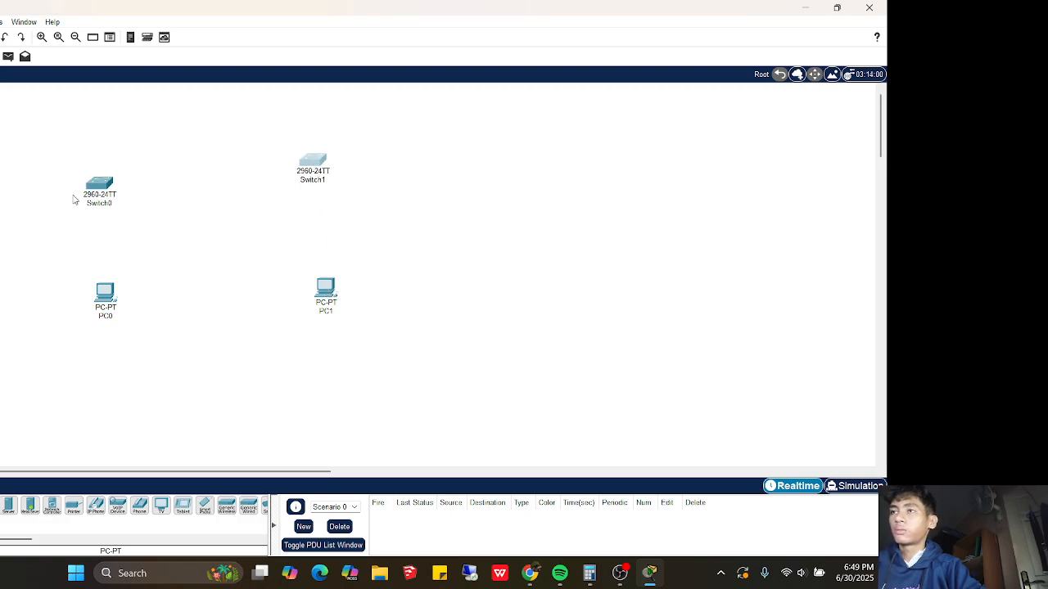
drag(99, 185, 109, 181)
Connect PC0 FastEthernet0 to Switch0 FastEthernet0/1 with a copper straight-through cable
click(0, 505)
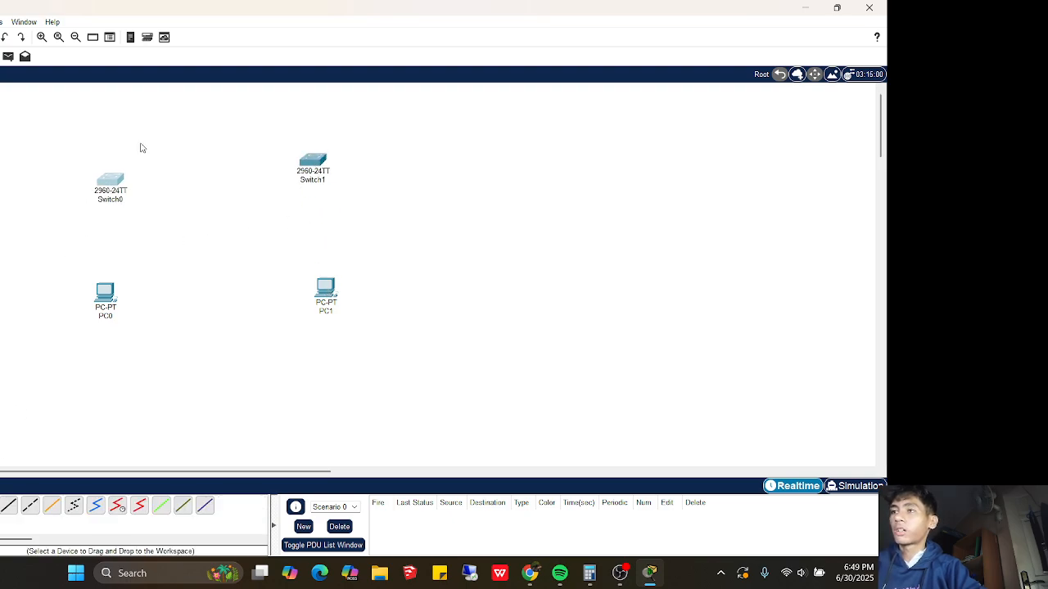
click(26, 509)
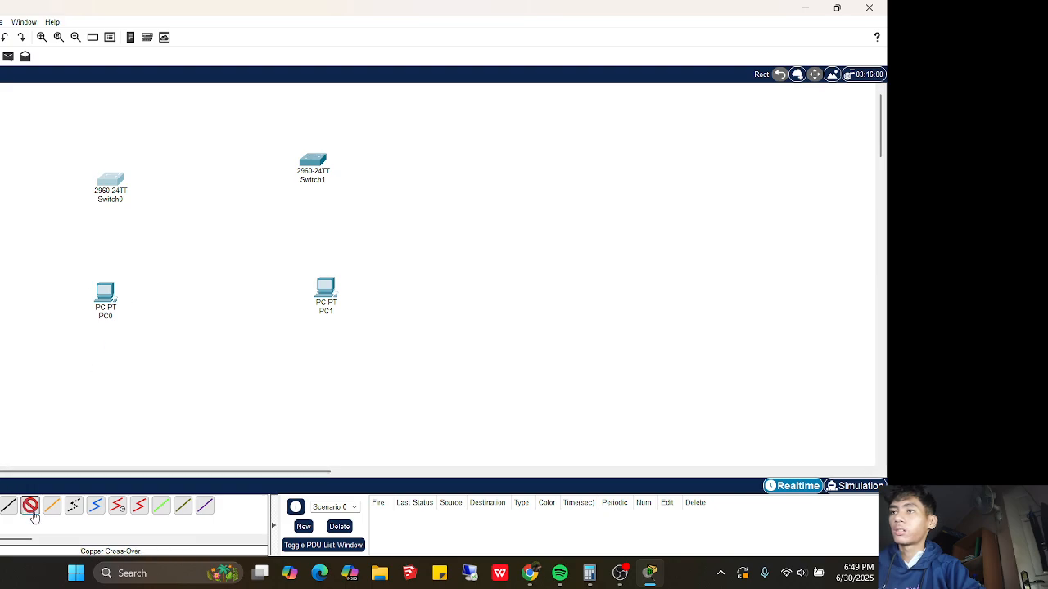
click(8, 506)
click(104, 293)
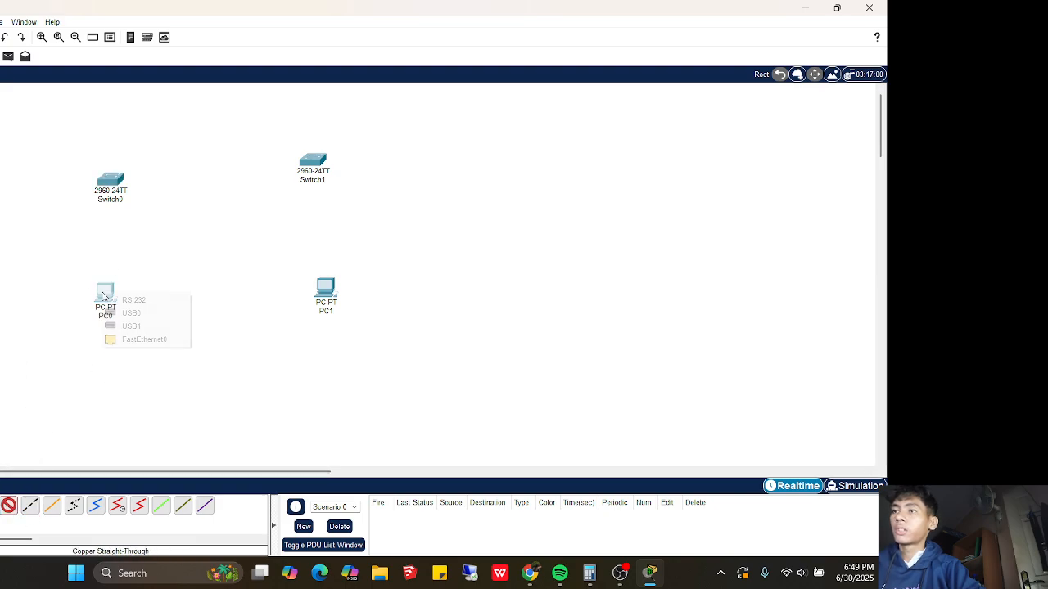
click(126, 339)
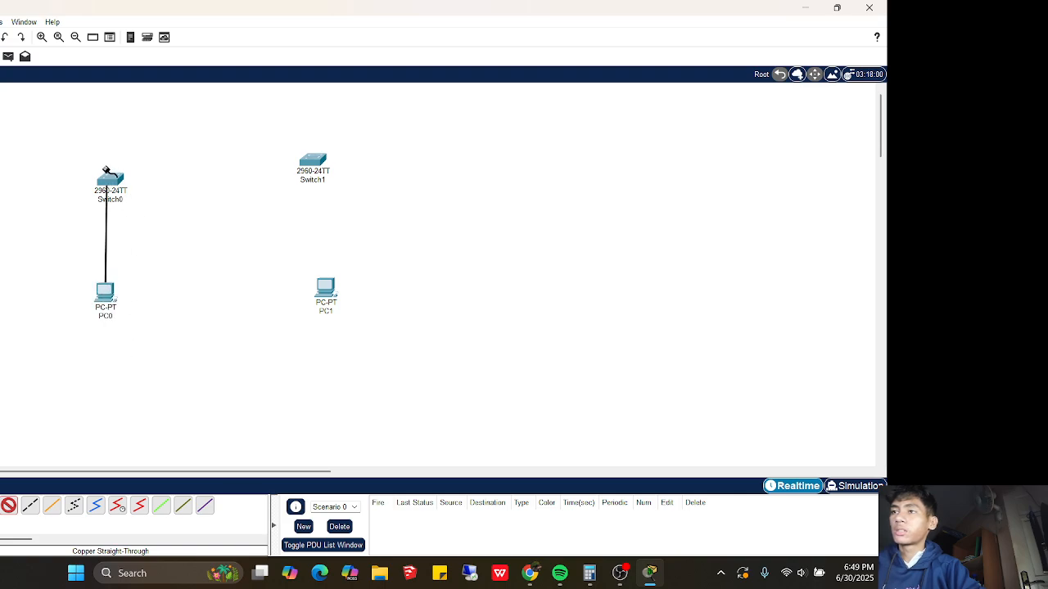
click(112, 181)
click(139, 198)
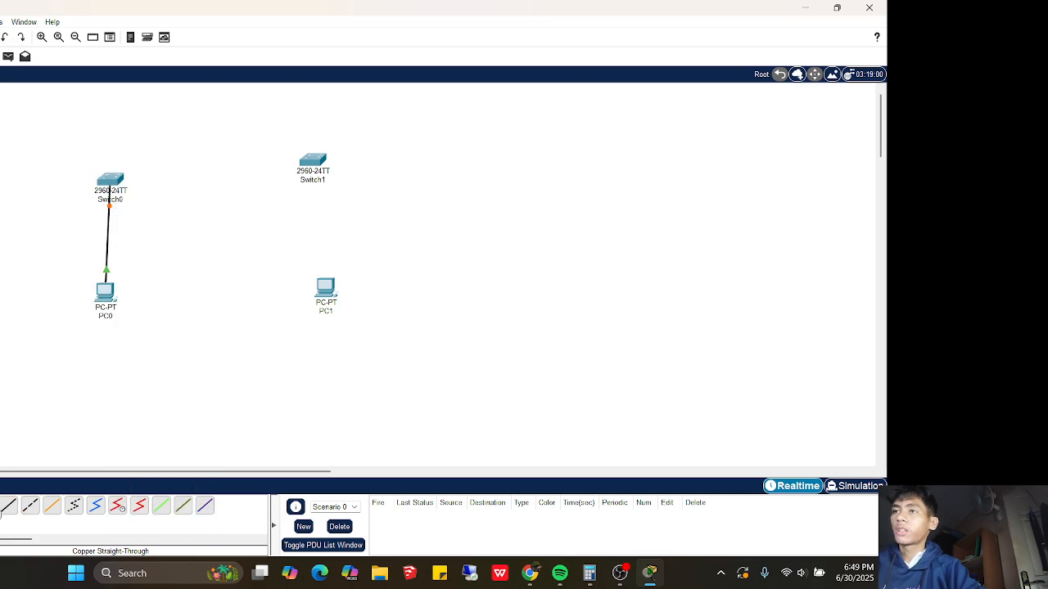
Link Switch0 FastEthernet0/2 to Switch1 FastEthernet0/1 with a copper cross-over cable
click(30, 505)
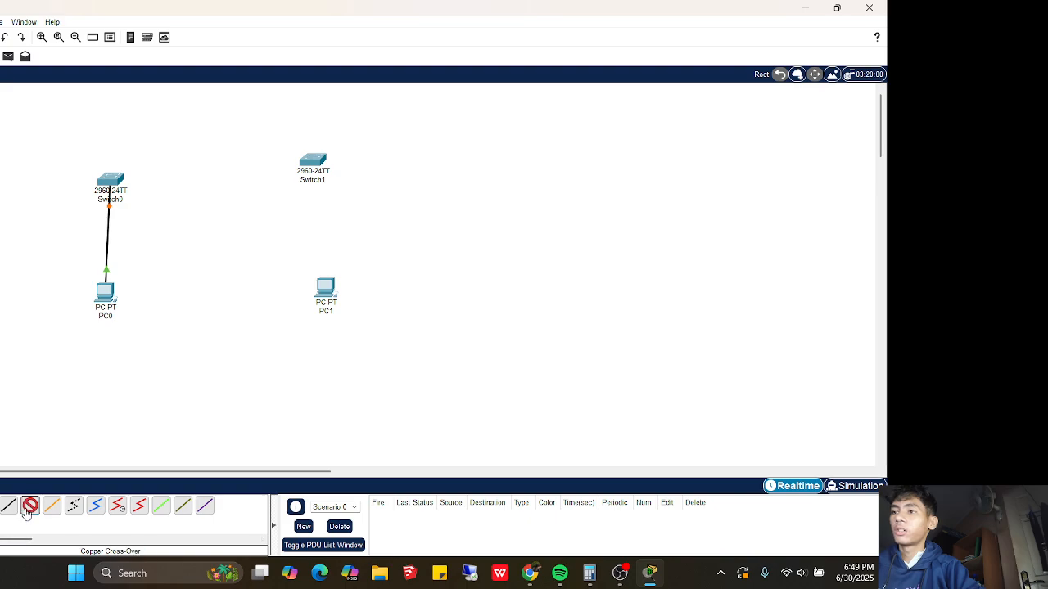
click(115, 187)
click(139, 201)
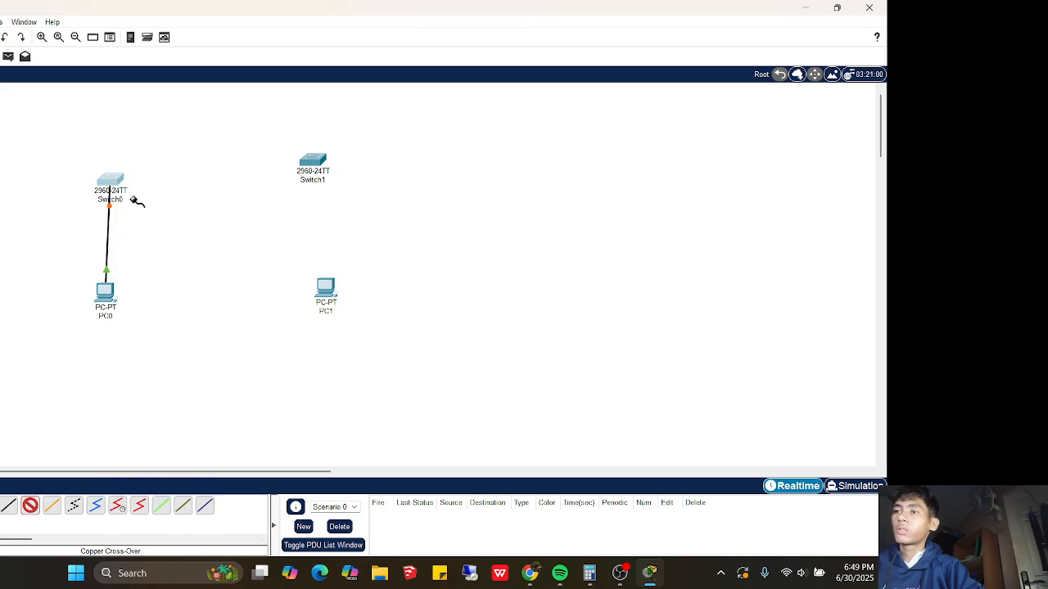
click(313, 165)
click(316, 185)
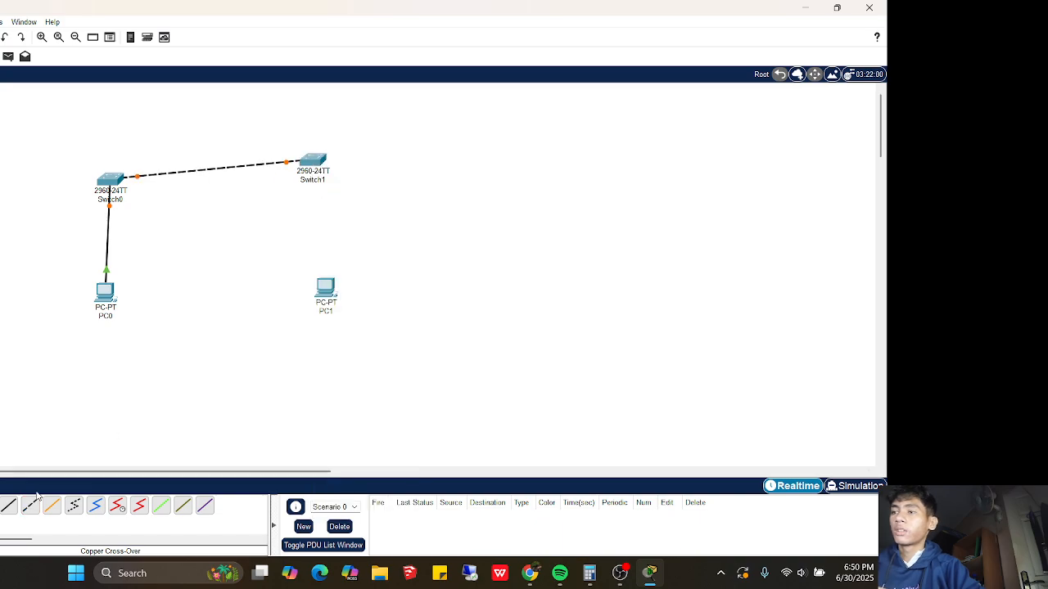
Connect Switch1 FastEthernet0/2 to PC1 FastEthernet0 straight-through, then dock Packet Tracer right
click(15, 506)
click(313, 164)
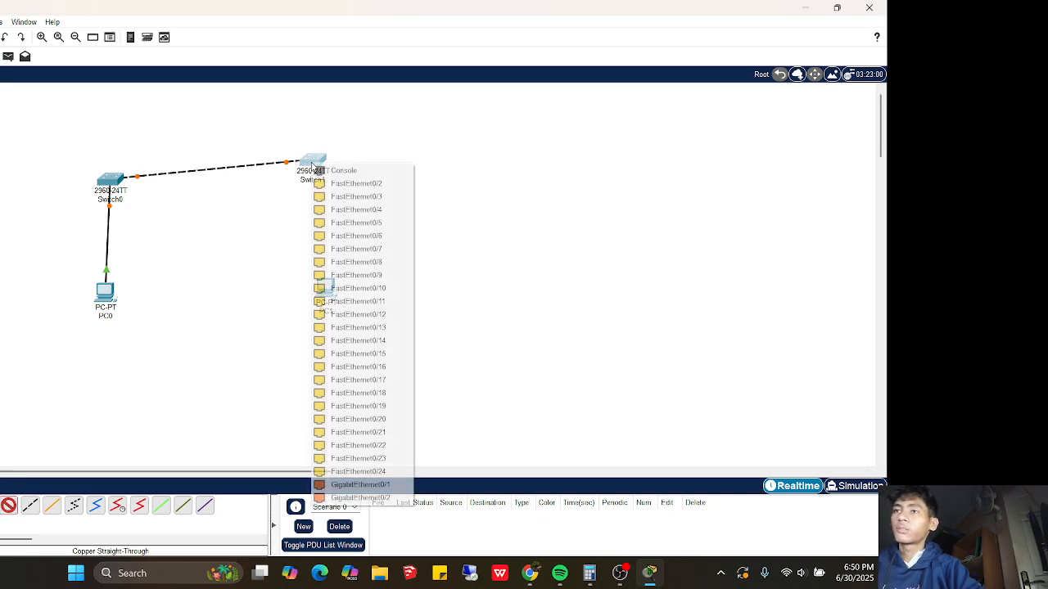
click(344, 184)
click(322, 282)
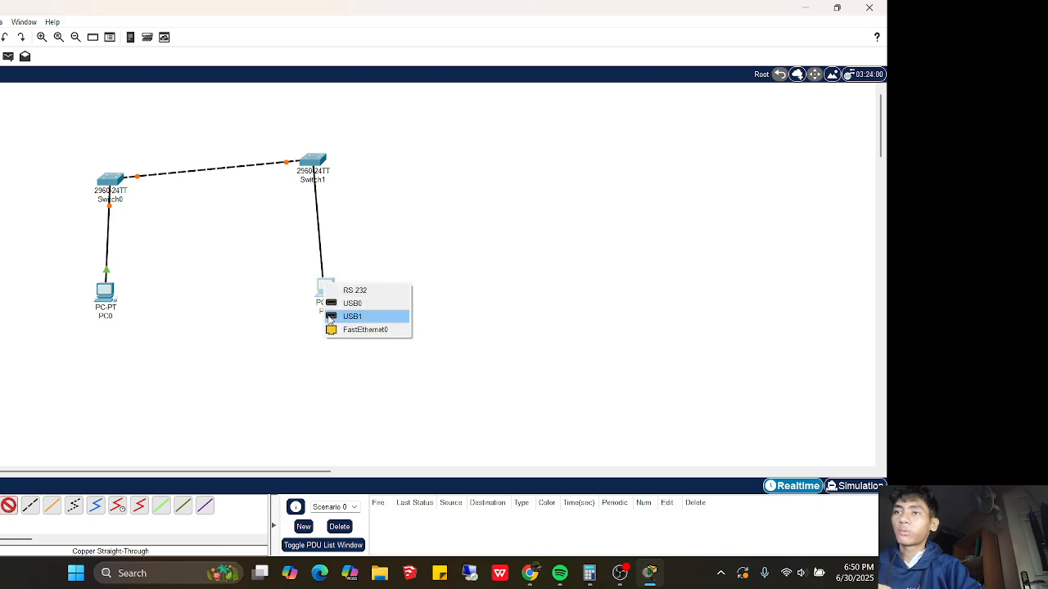
click(332, 329)
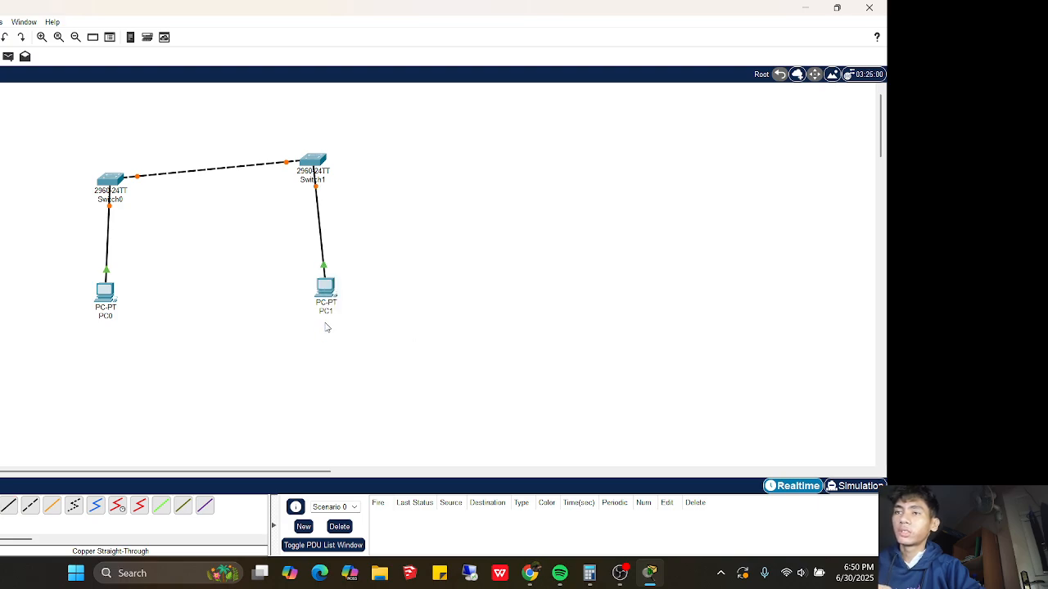
double_click(397, 11)
drag(396, 6, 884, 1)
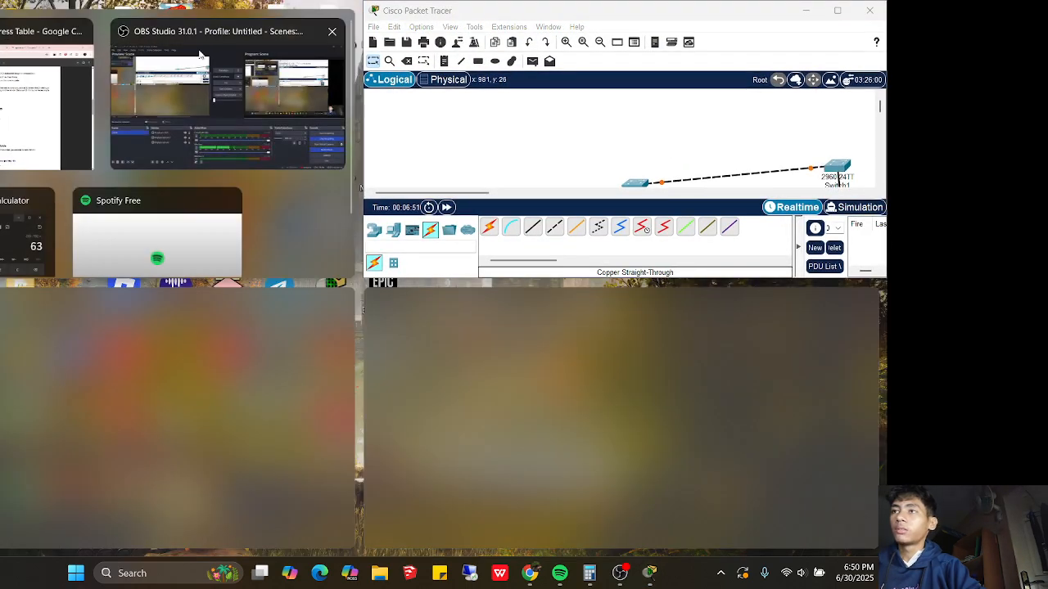
Place the lab PDF full-height beside Packet Tracer, showing the topology diagram
click(63, 129)
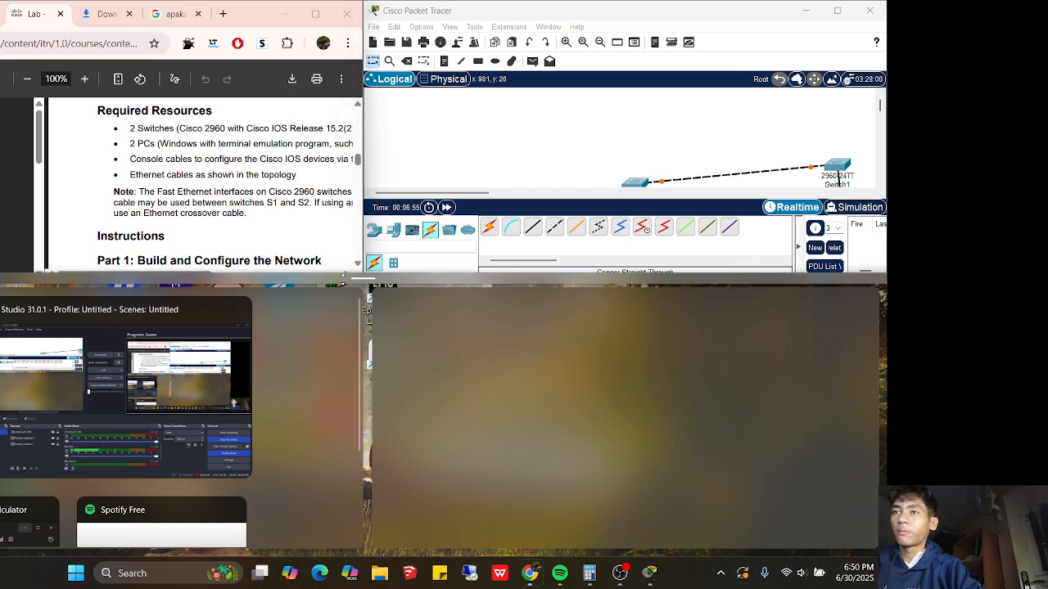
drag(346, 279, 341, 555)
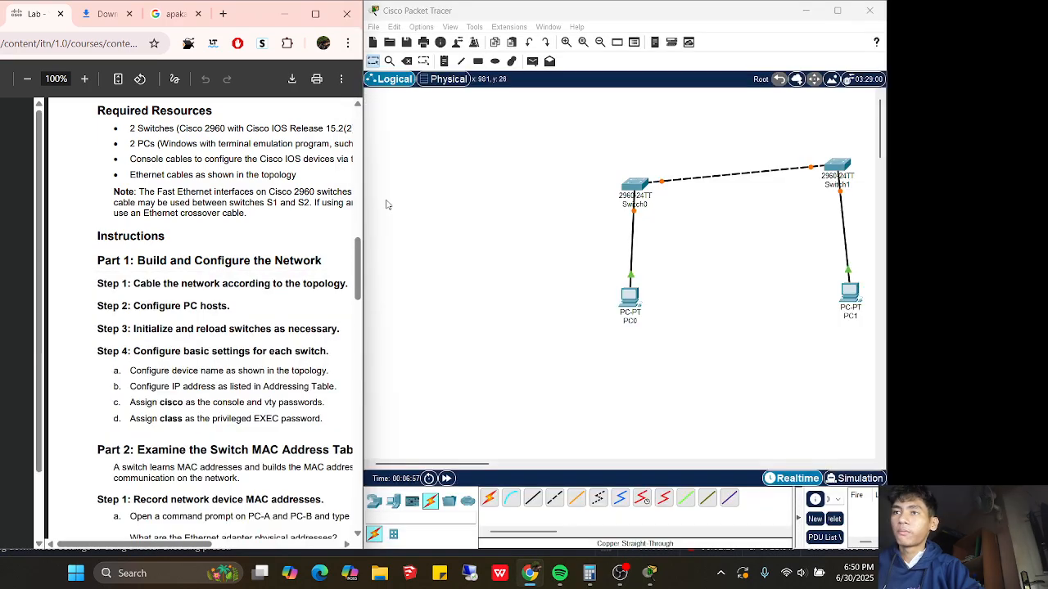
drag(357, 268, 357, 293)
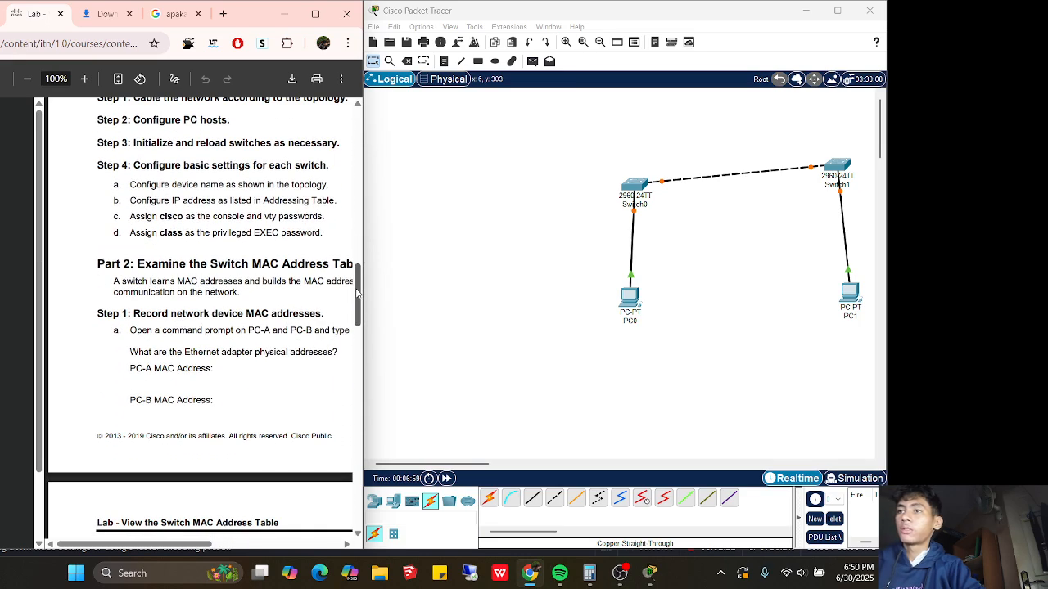
drag(171, 546, 188, 545)
drag(357, 325, 357, 318)
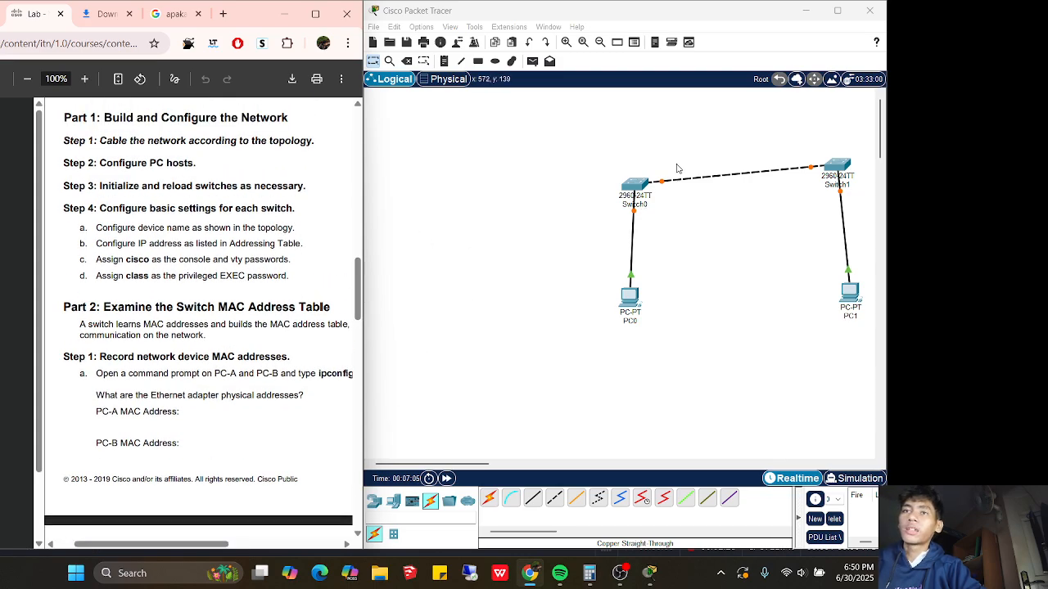
Reposition Switch0, PC0, PC1 and Switch1 to mirror the lab topology
drag(652, 187, 558, 164)
drag(628, 306, 484, 331)
drag(850, 293, 780, 374)
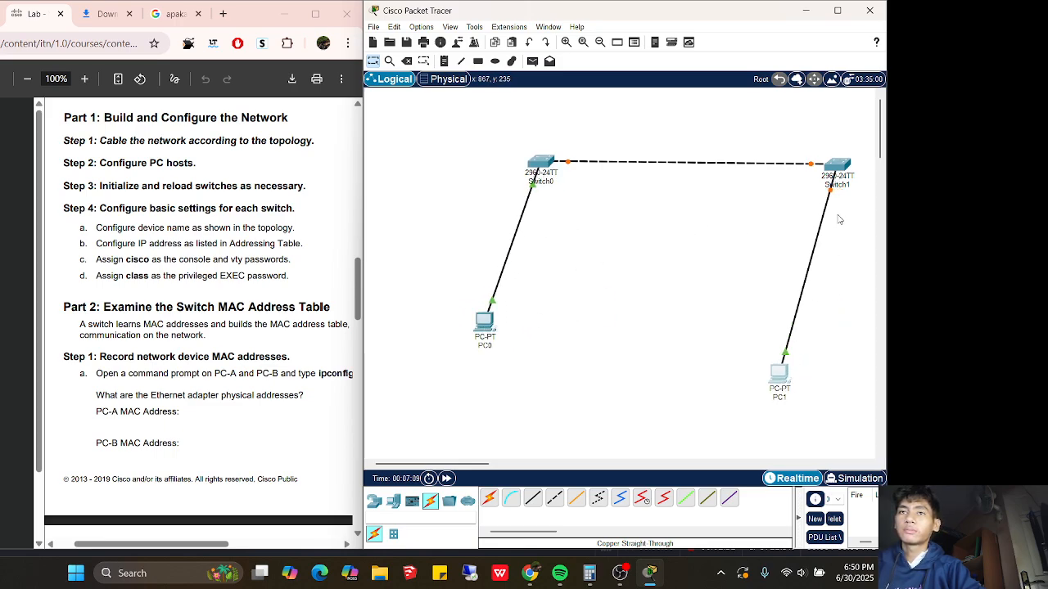
drag(833, 170, 675, 166)
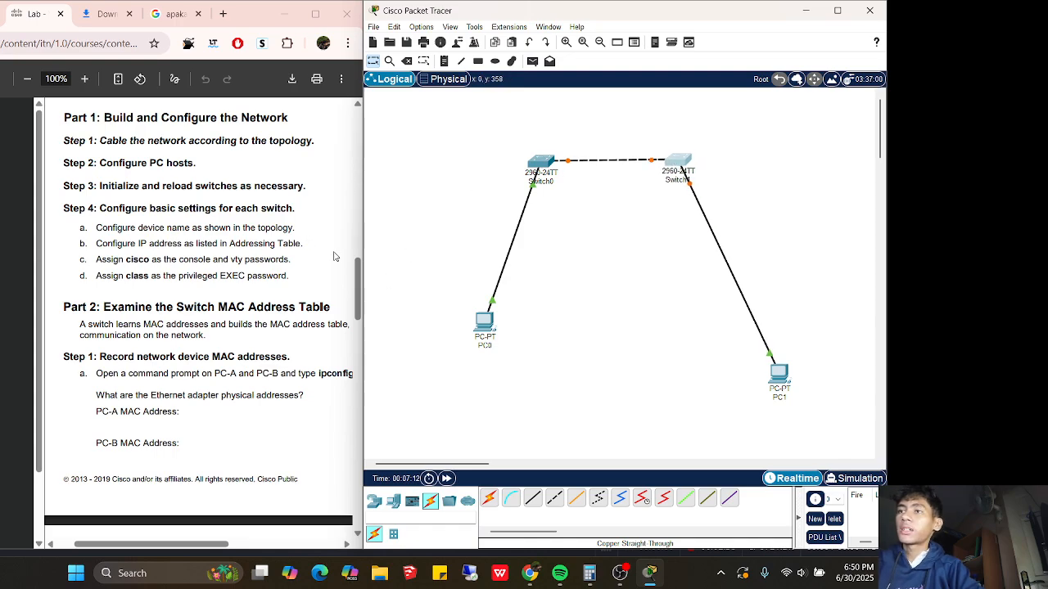
drag(348, 262, 338, 137)
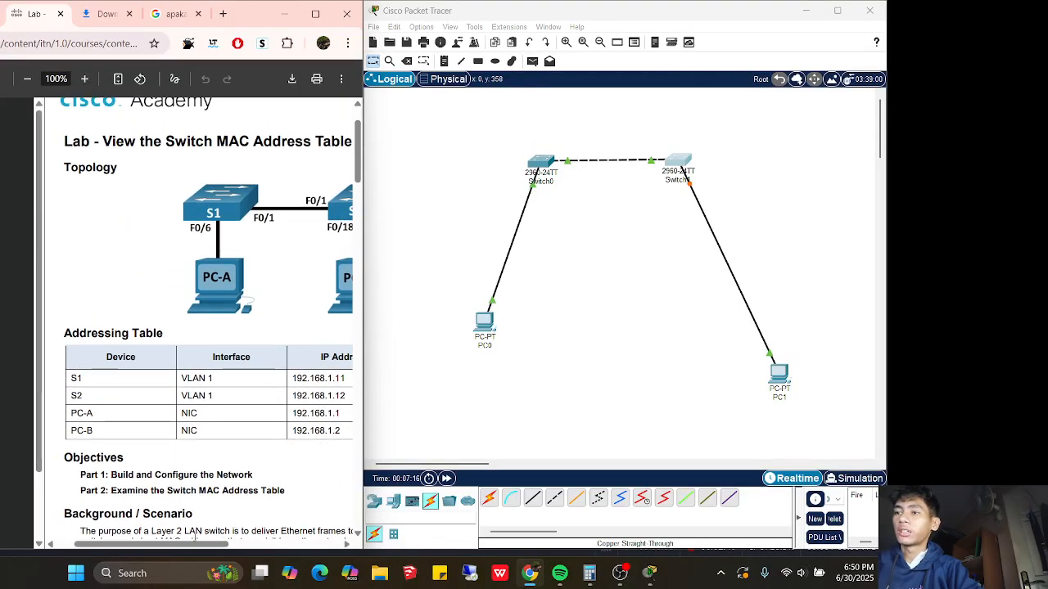
drag(191, 547, 199, 548)
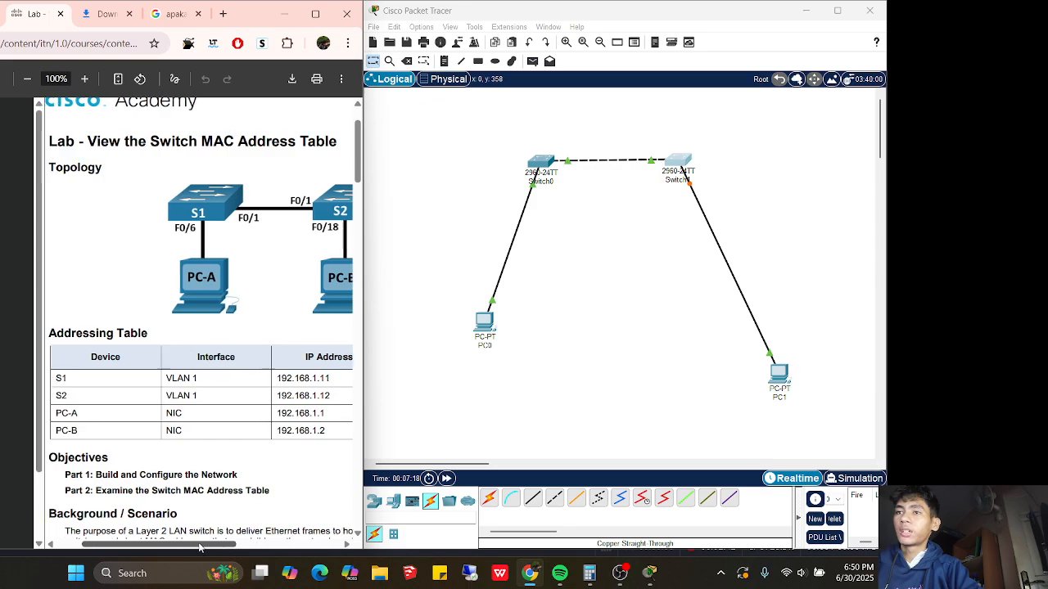
Change PC0's display name to PC-A in its Config settings
click(489, 320)
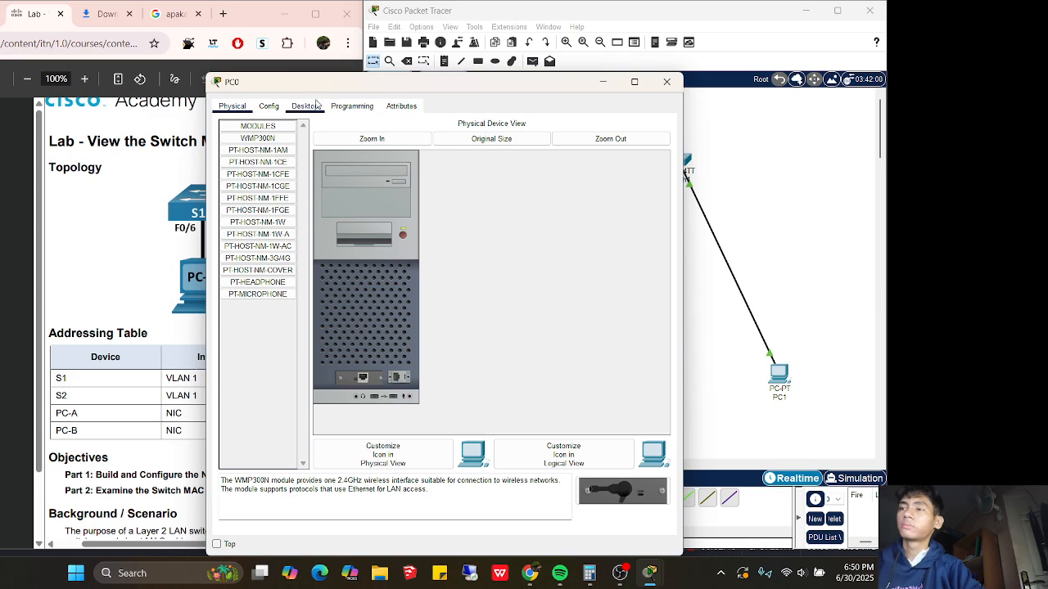
click(270, 107)
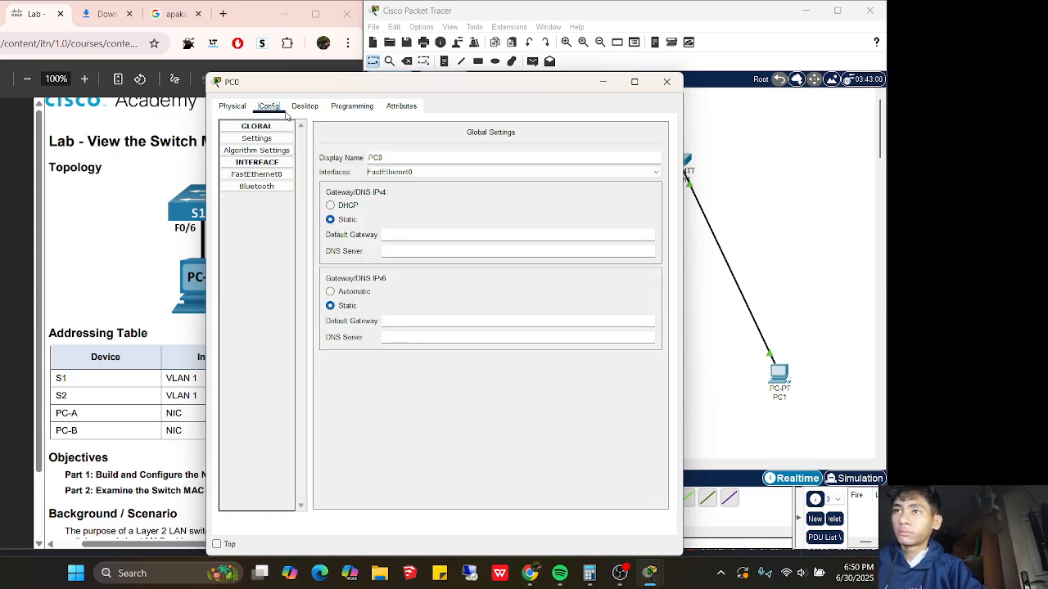
drag(406, 158, 332, 166)
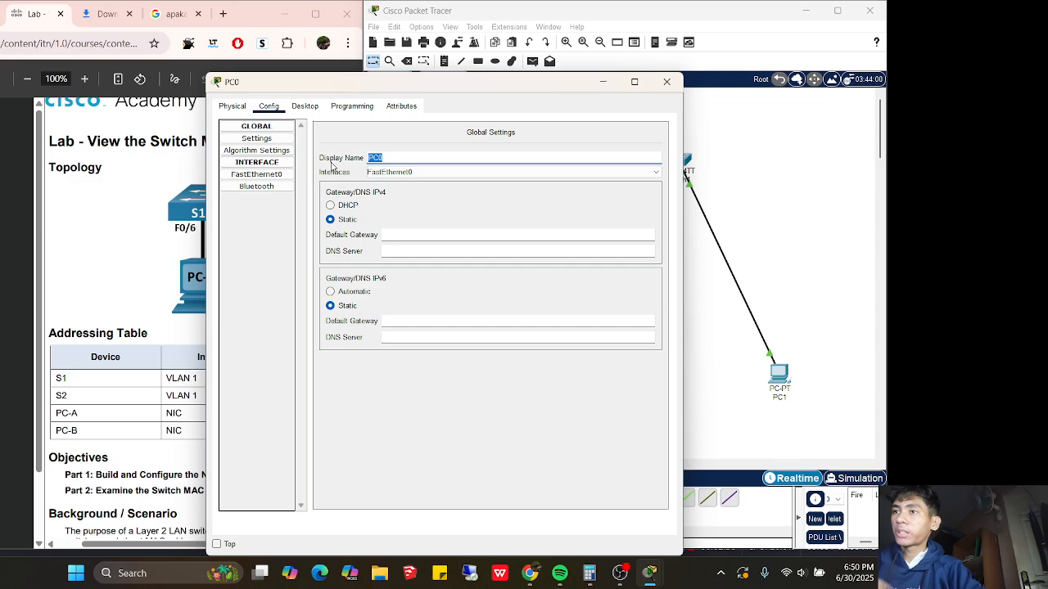
key(BackSpace)
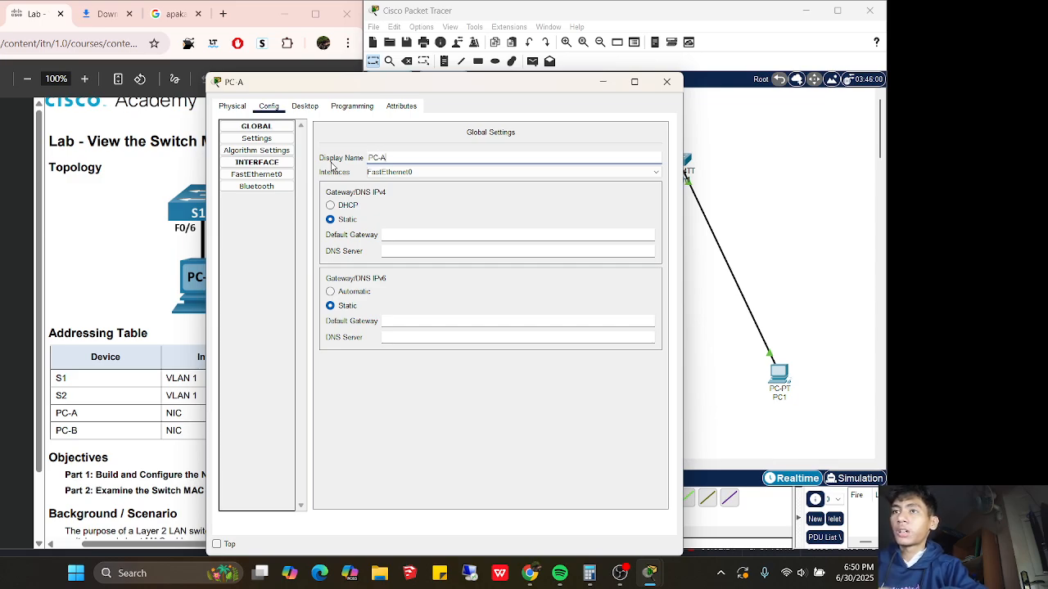
Give PC-A IPv4 address 192.168.1.1 with subnet mask 255.255.255.0 and close its window
click(304, 107)
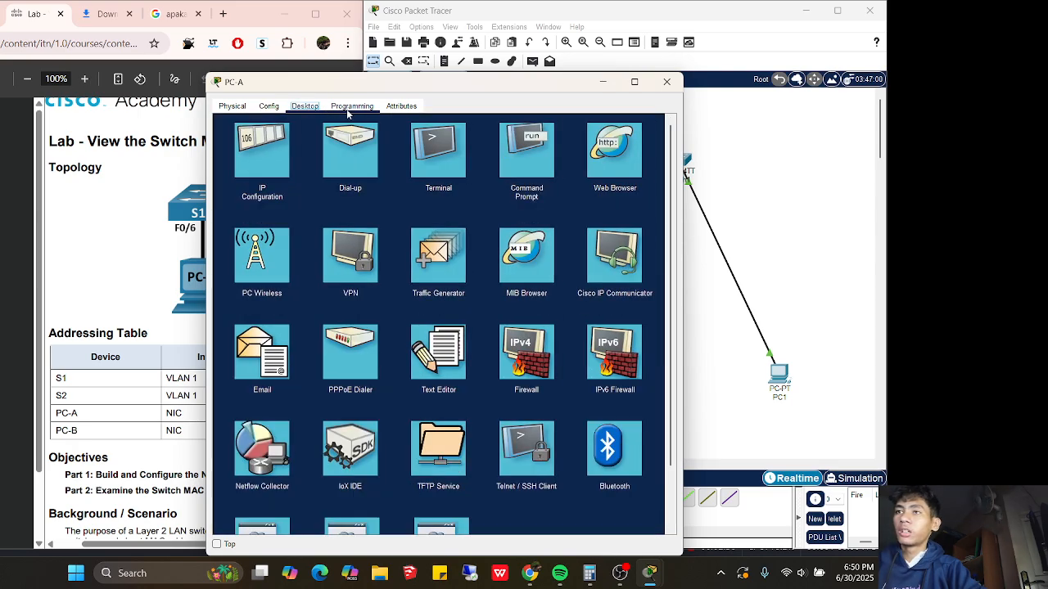
click(262, 150)
drag(335, 85, 513, 99)
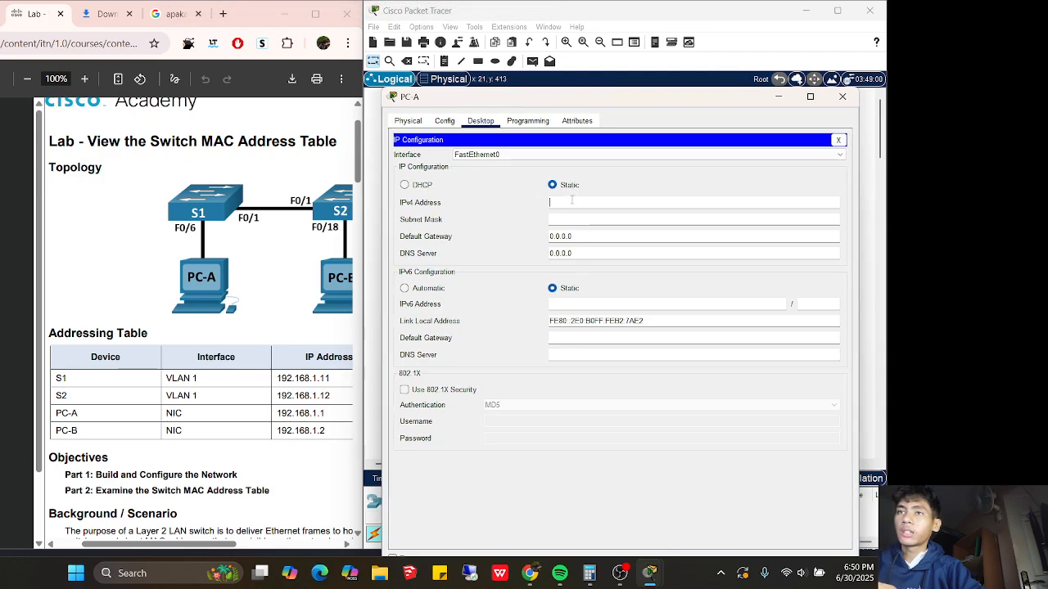
key(Tab)
text(192)
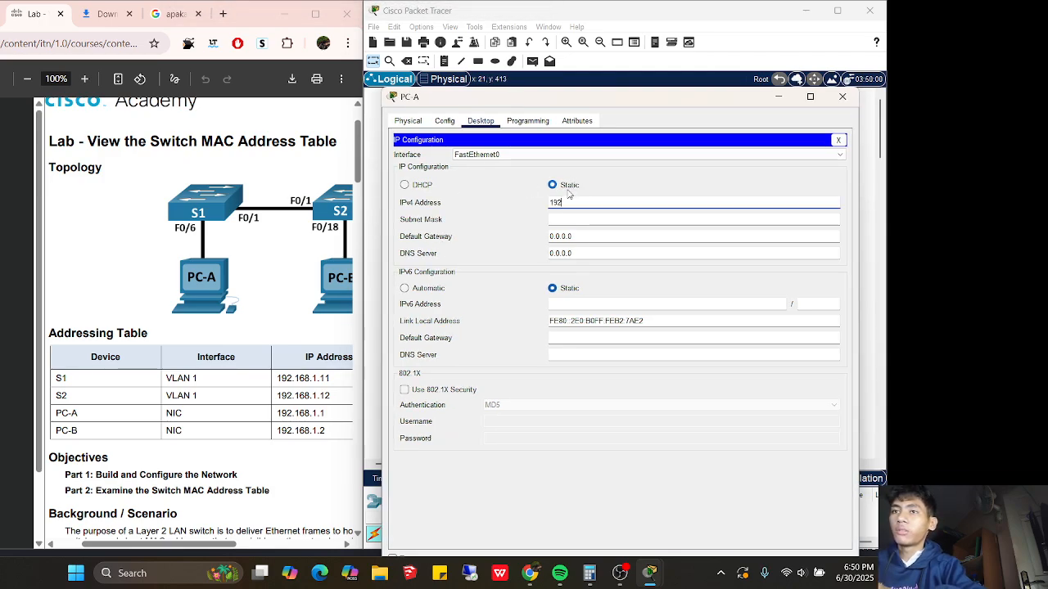
text(.168.1.)
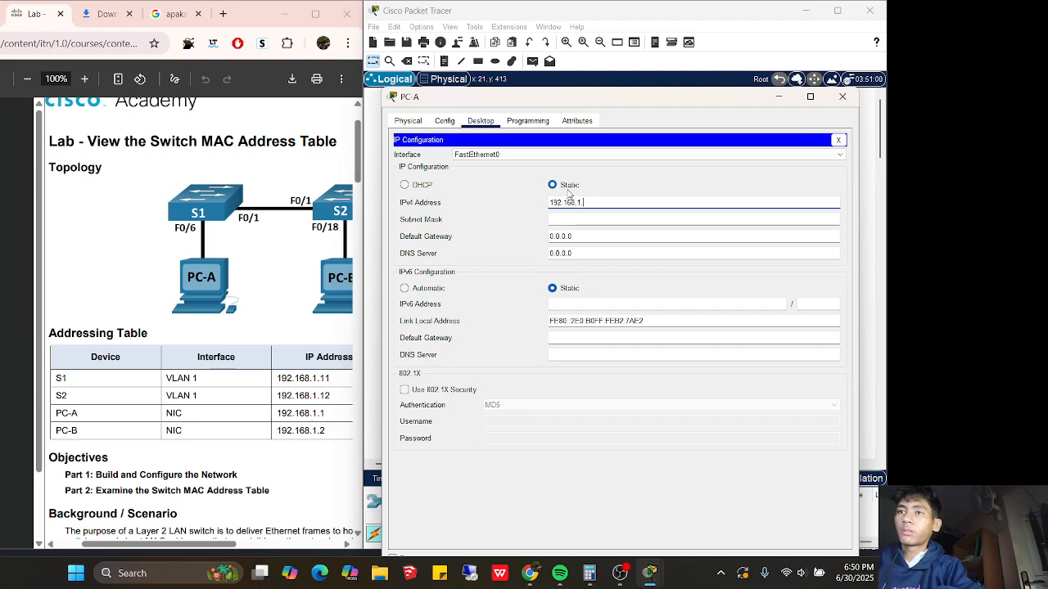
text(1)
key(Tab)
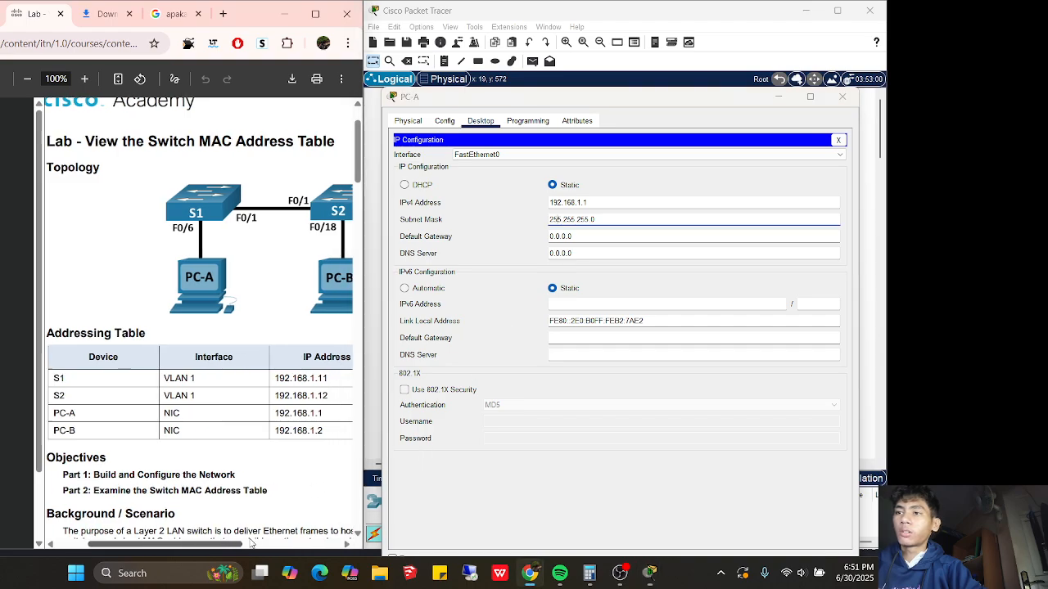
scroll(290, 532, right, 3)
scroll(291, 532, left, 4)
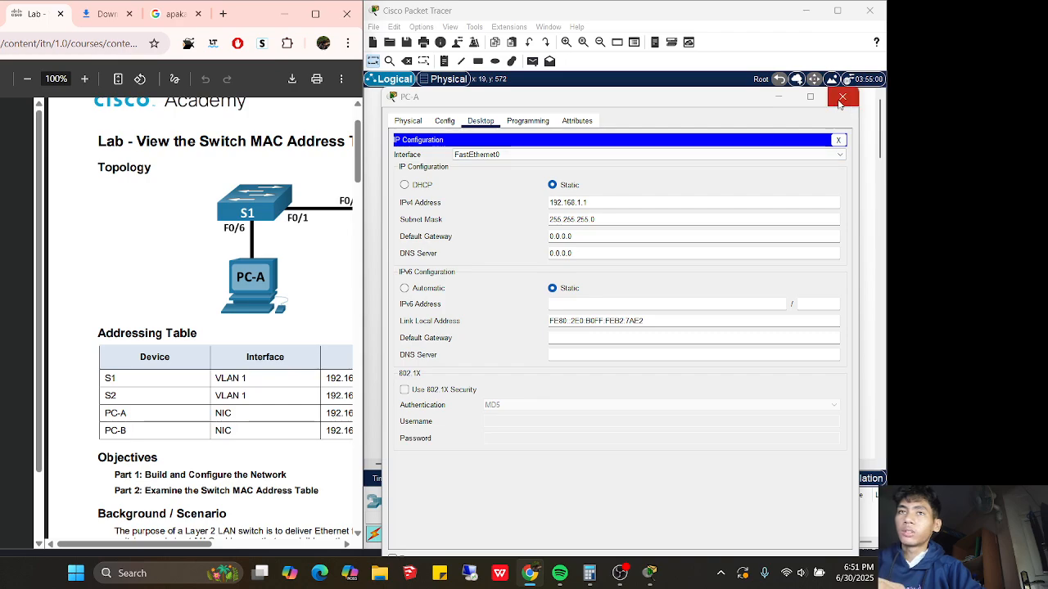
click(842, 96)
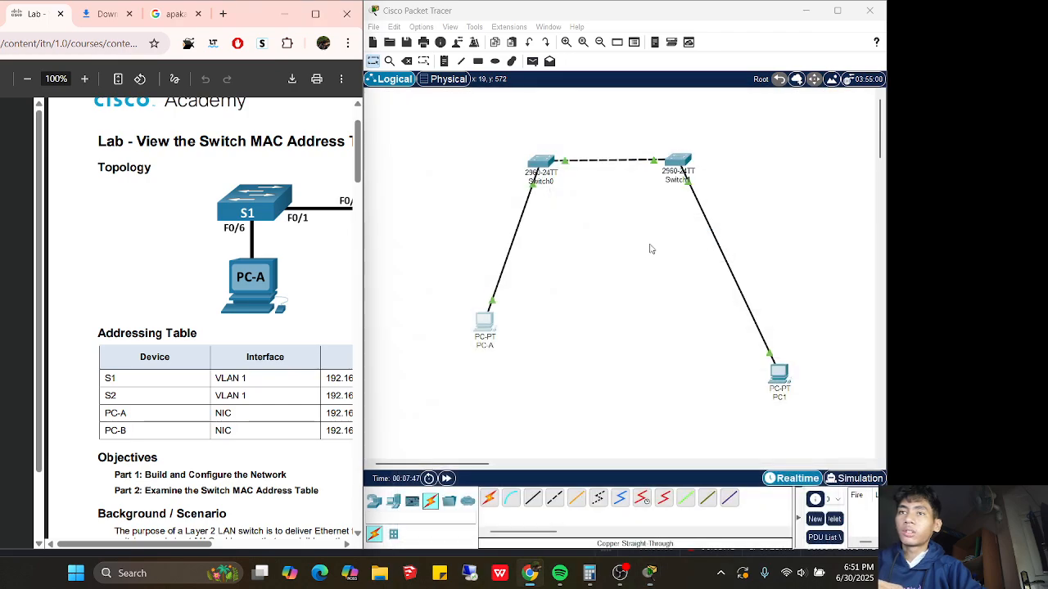
Rename PC1 to PC-B in its Config settings
click(771, 373)
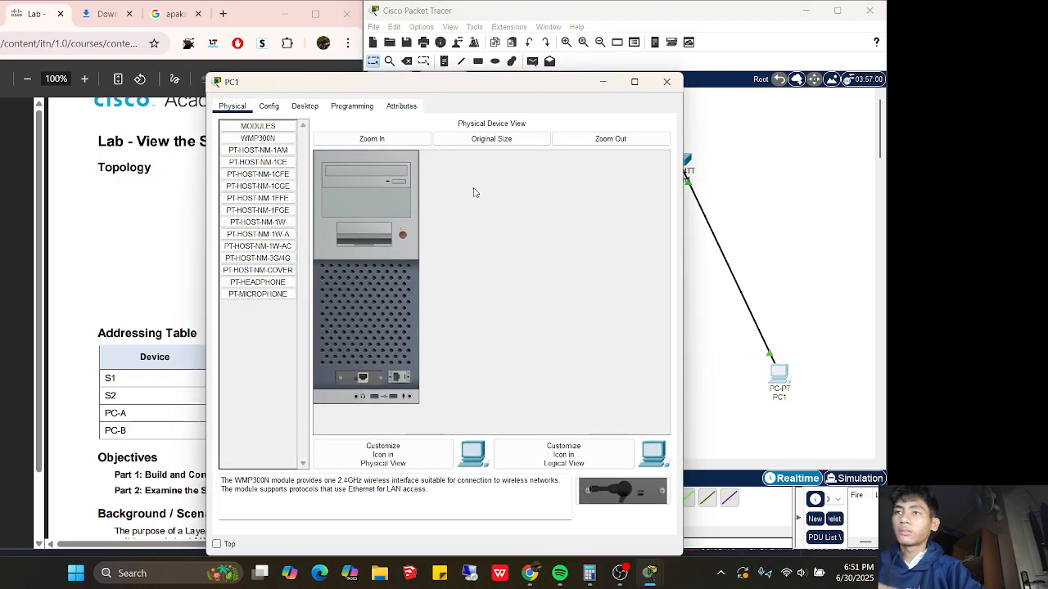
click(269, 105)
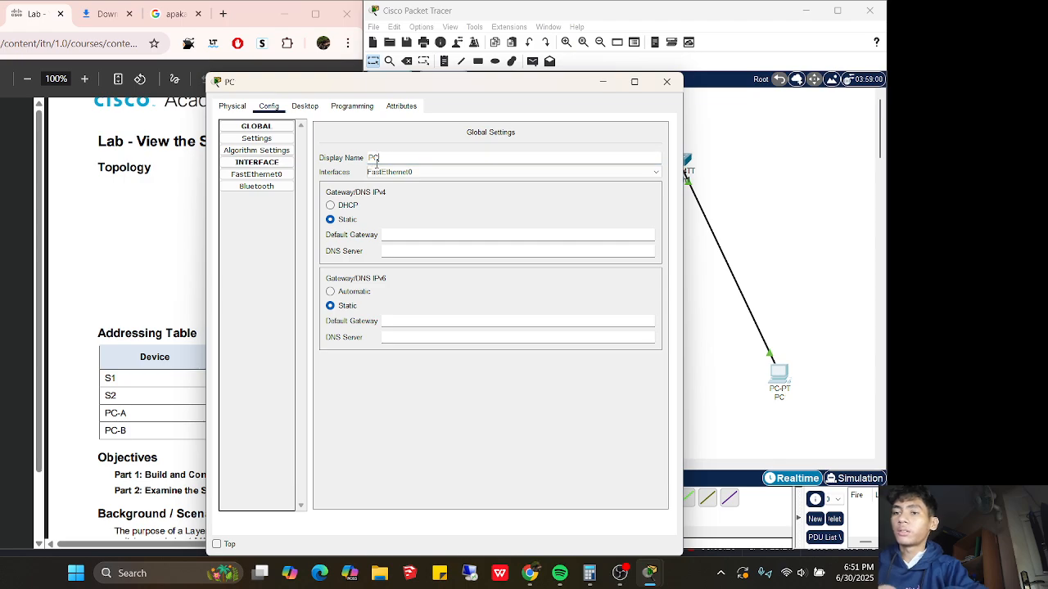
text(-B)
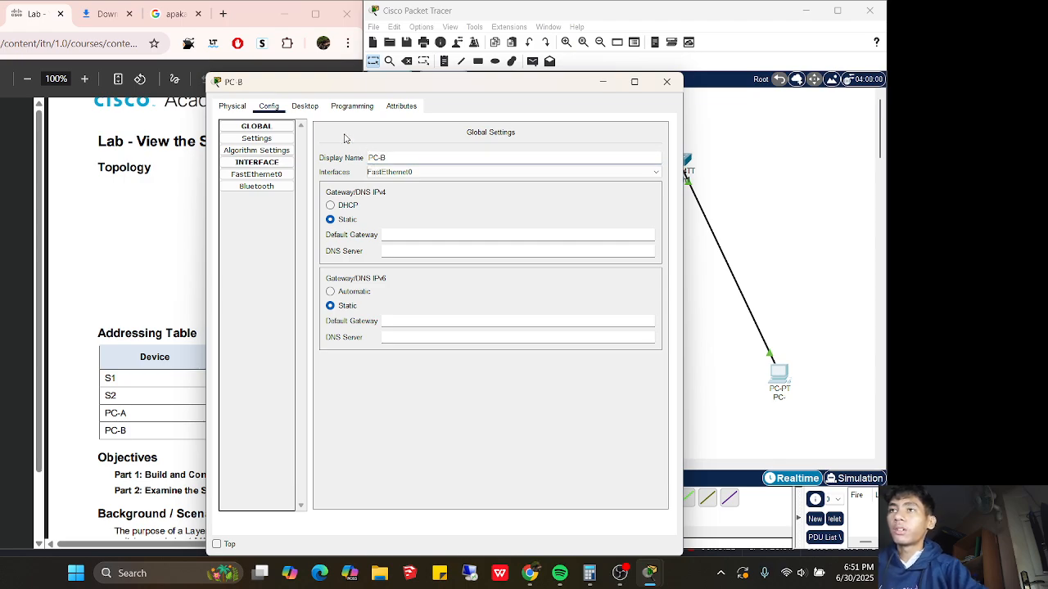
click(305, 106)
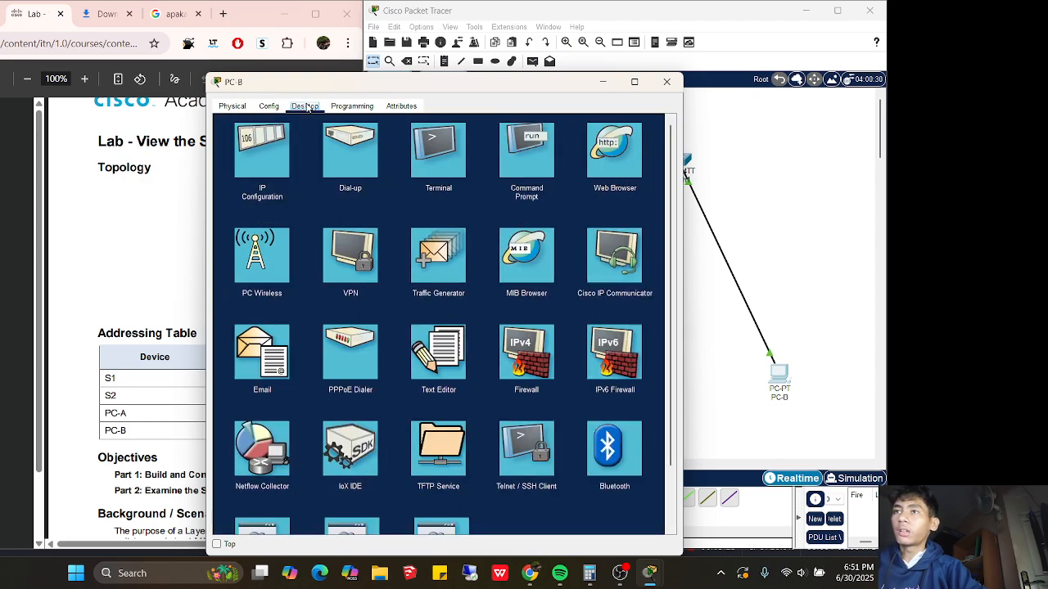
Set PC-B's static IPv4 to 192.168.1.2 with mask 255.255.255.0 and close its window
click(262, 151)
drag(315, 82, 519, 112)
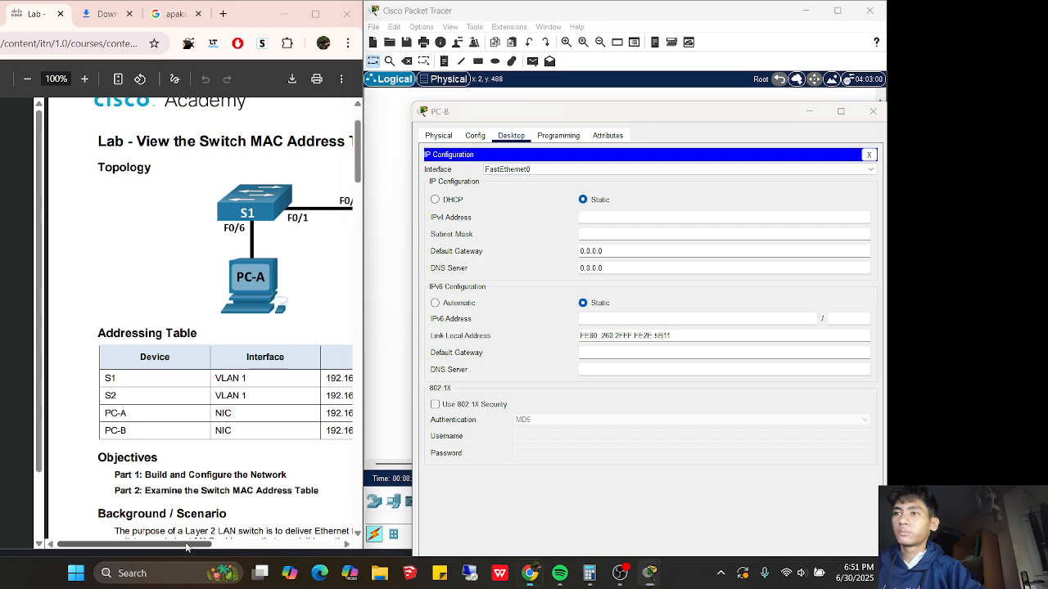
drag(188, 544, 226, 547)
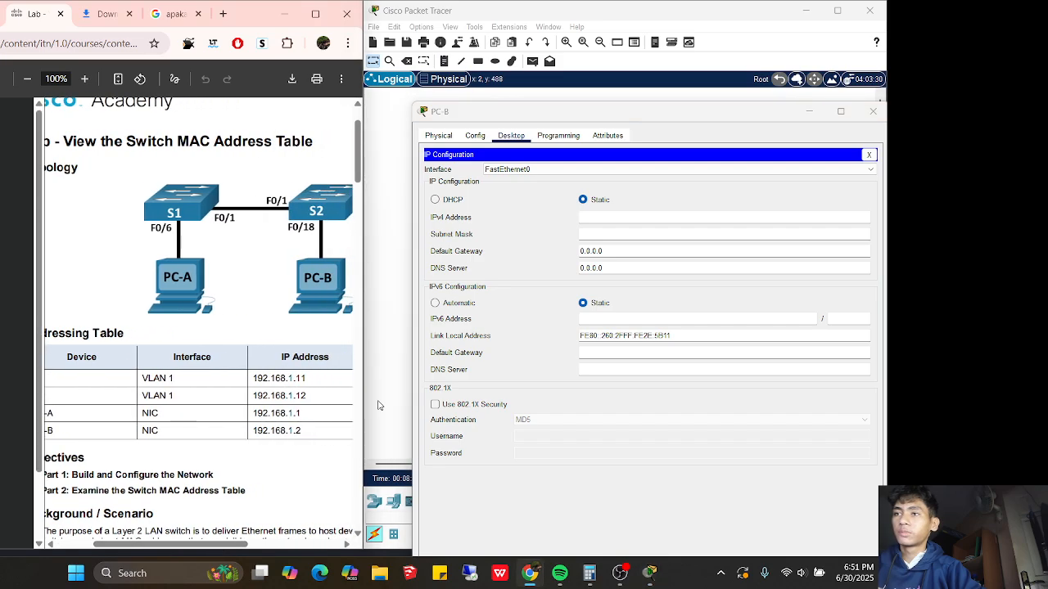
click(597, 213)
text(92.1)
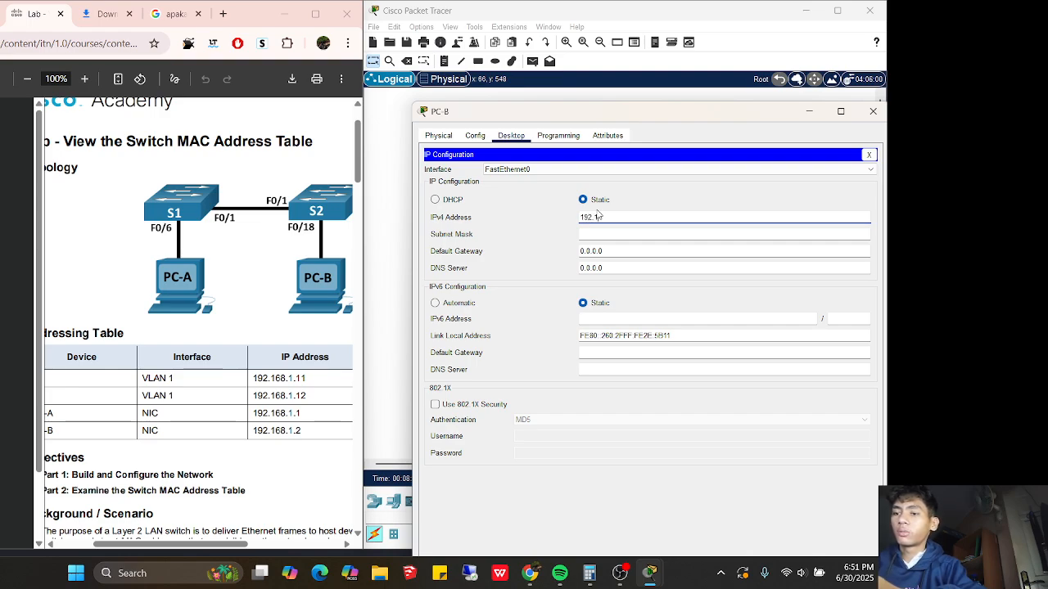
text(68.1.2)
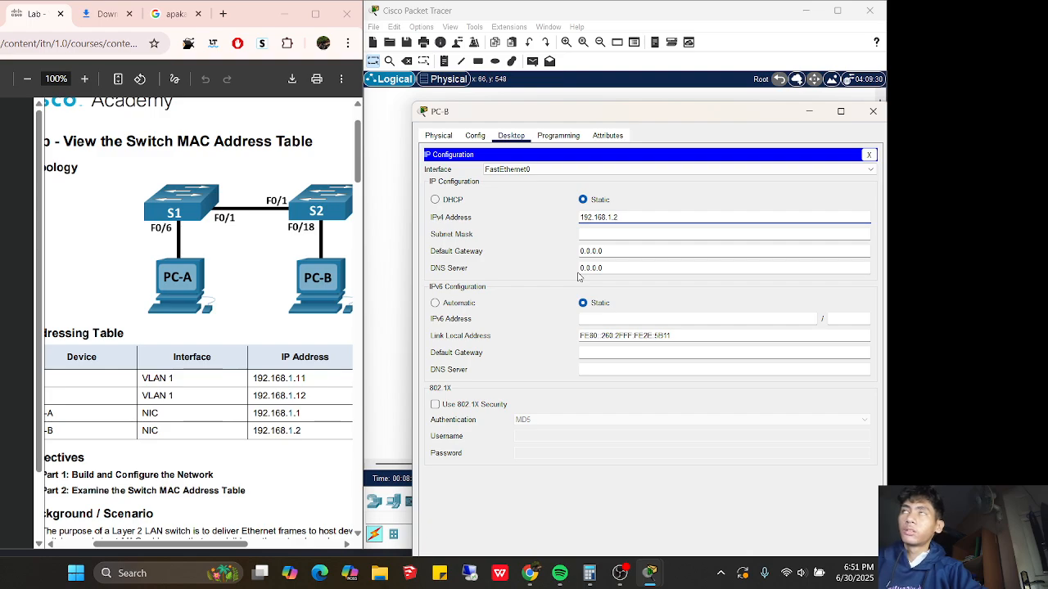
click(611, 236)
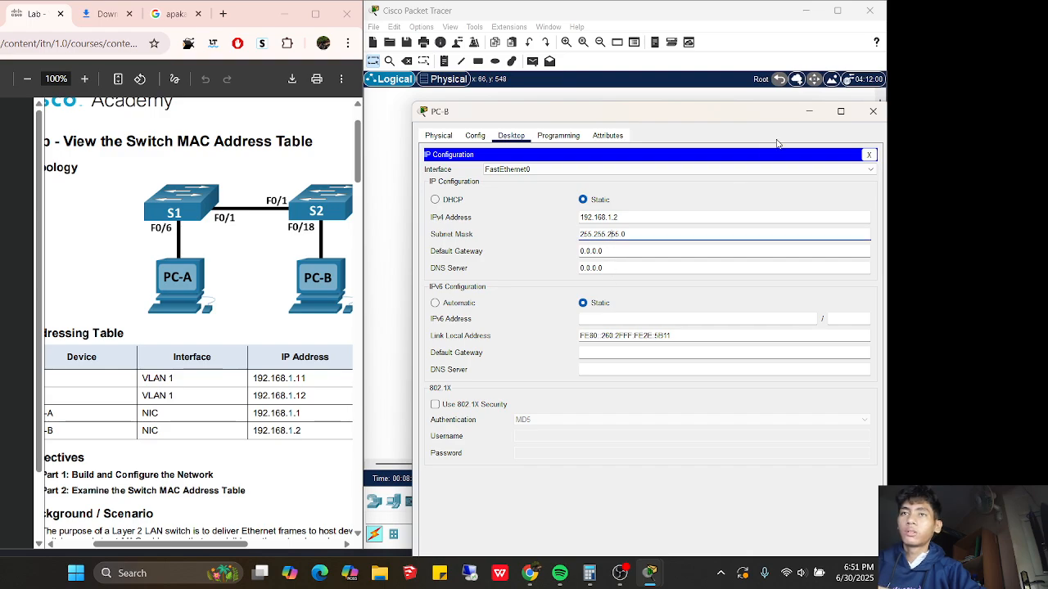
click(882, 117)
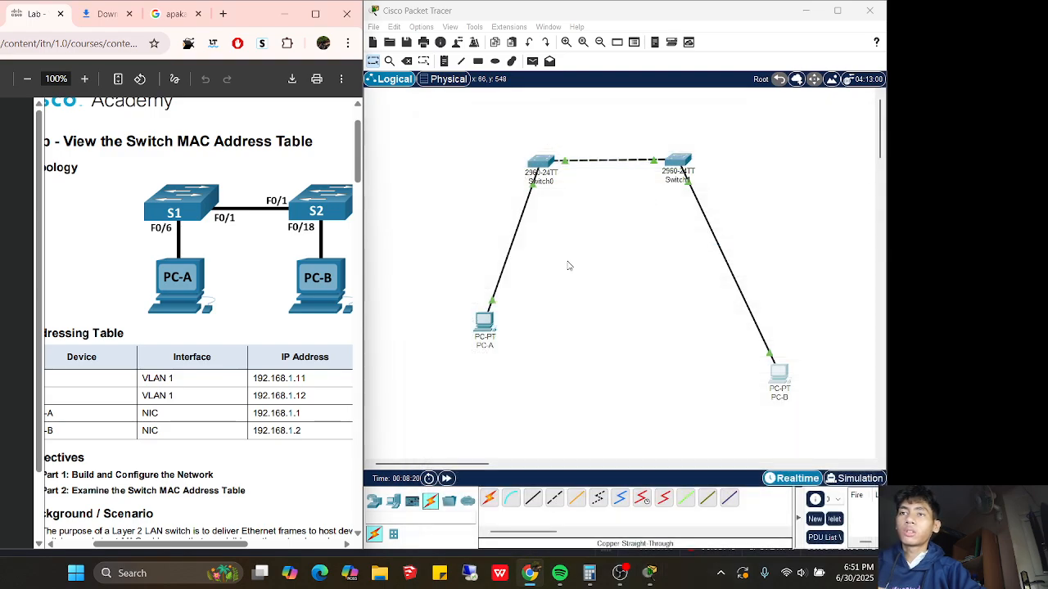
Move PC-B up and left, and briefly check Switch0's settings window
drag(780, 374, 747, 325)
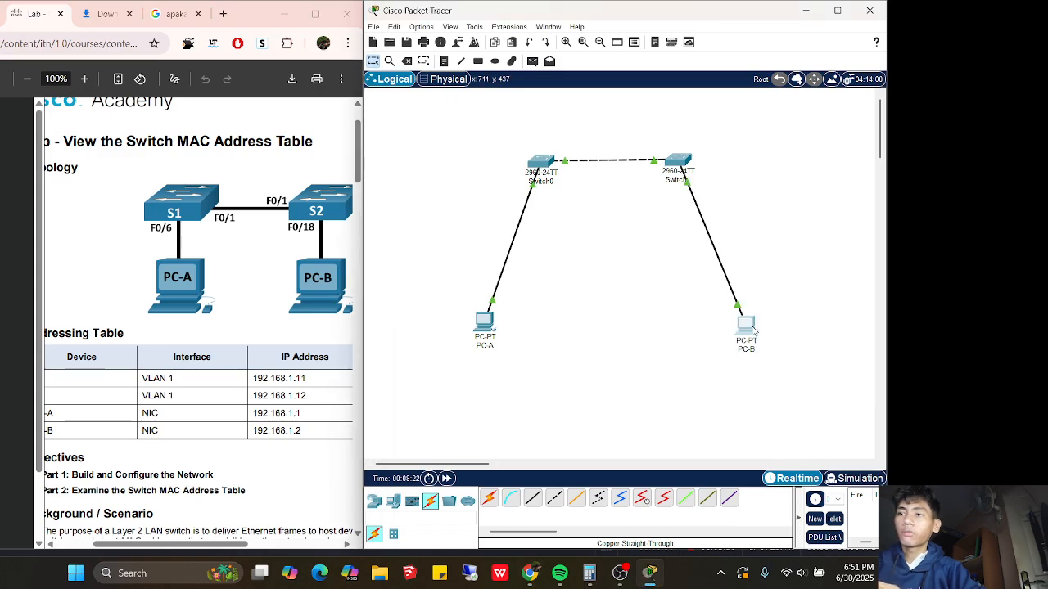
drag(229, 544, 194, 545)
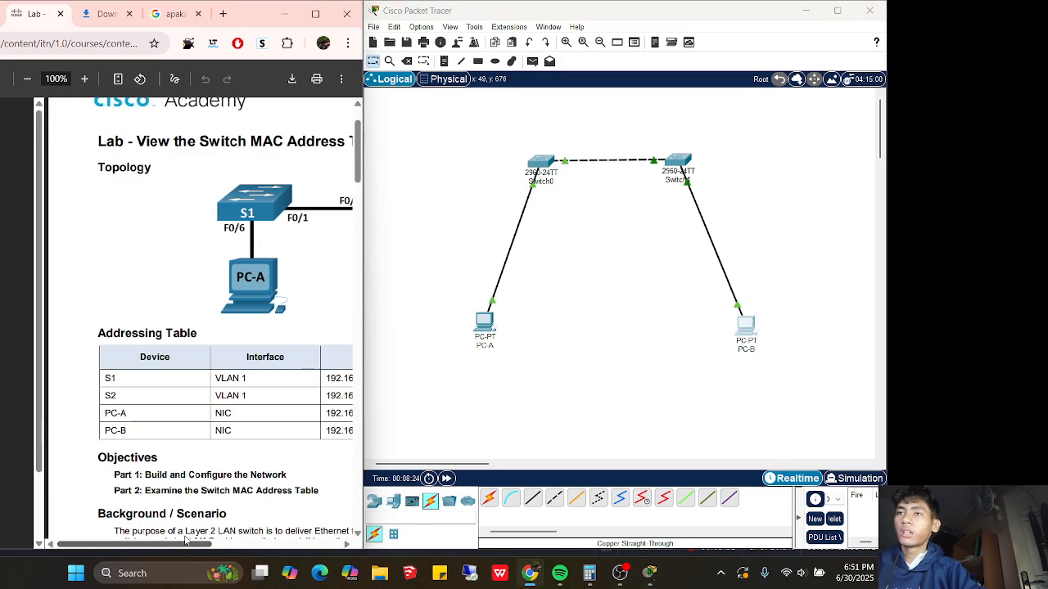
click(539, 160)
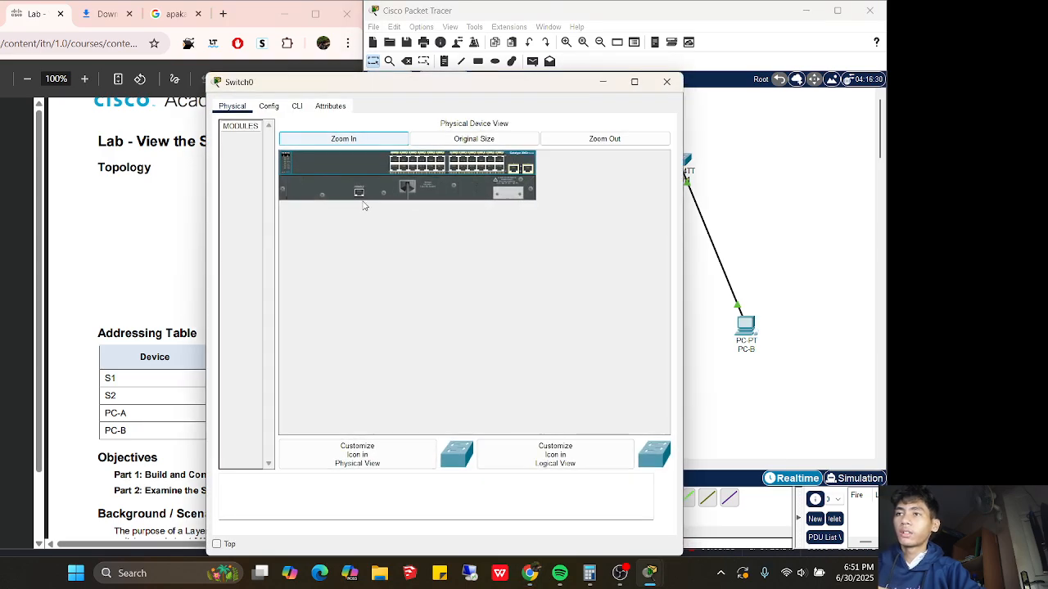
drag(446, 84, 536, 119)
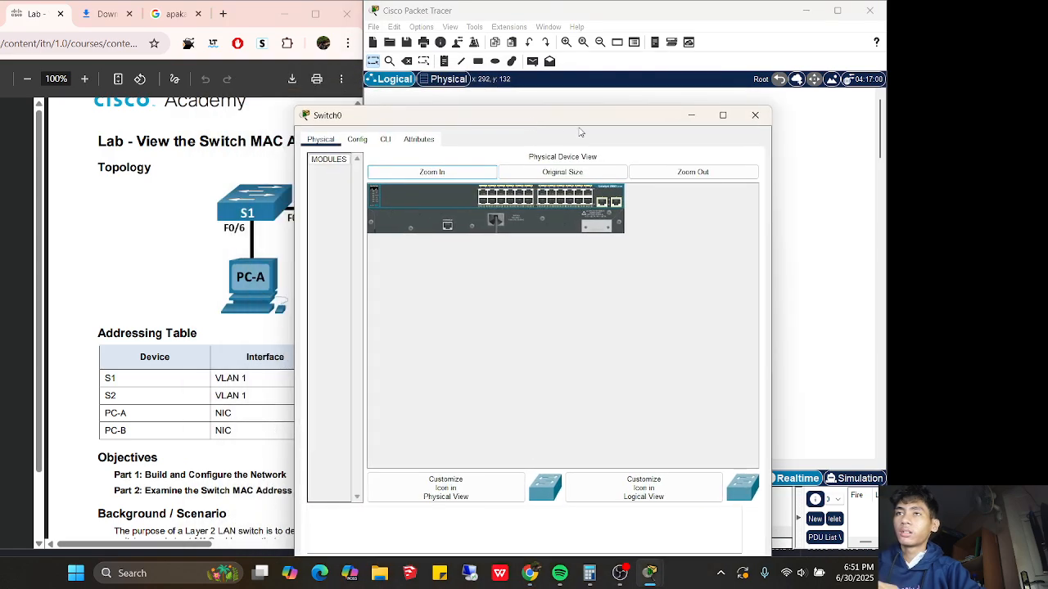
click(750, 118)
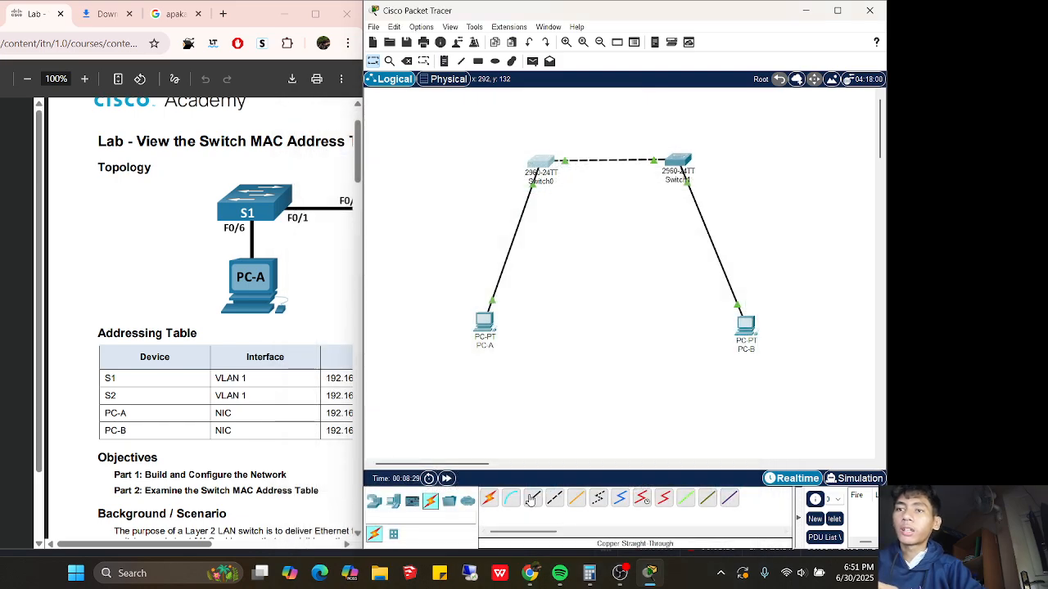
Run a console cable from PC-A's RS 232 port to Switch0's Console port
click(511, 497)
click(486, 343)
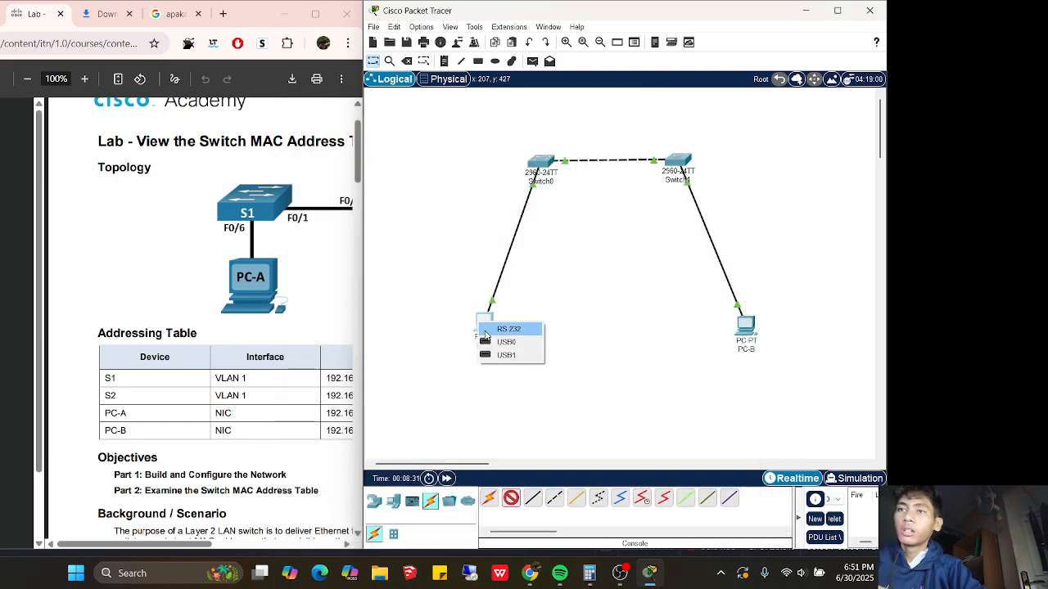
click(498, 328)
click(538, 163)
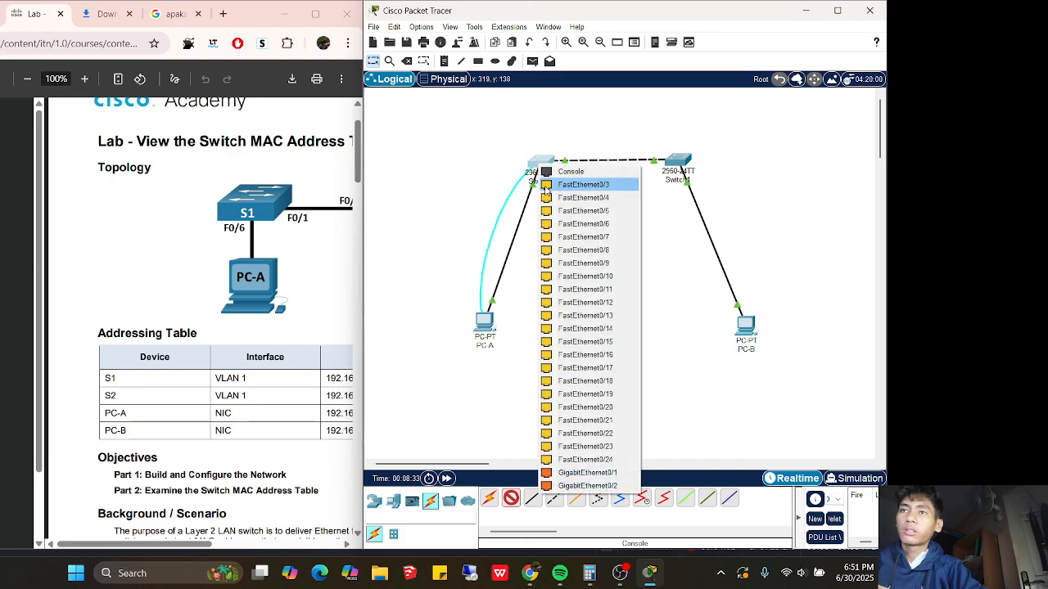
click(553, 168)
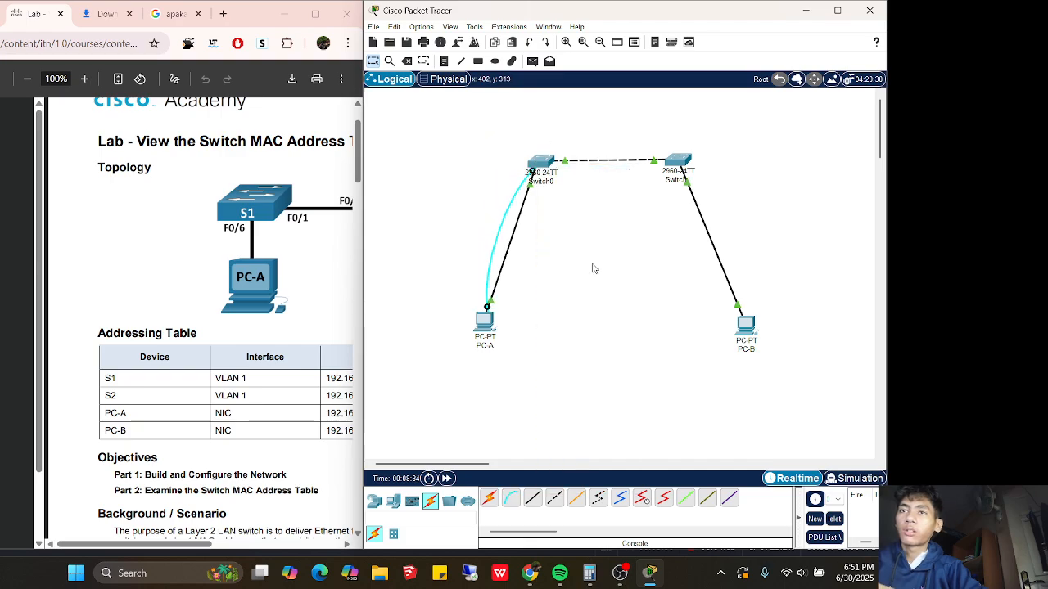
Run a console cable from PC-B's RS 232 port to Switch1's Console port
click(511, 498)
click(746, 312)
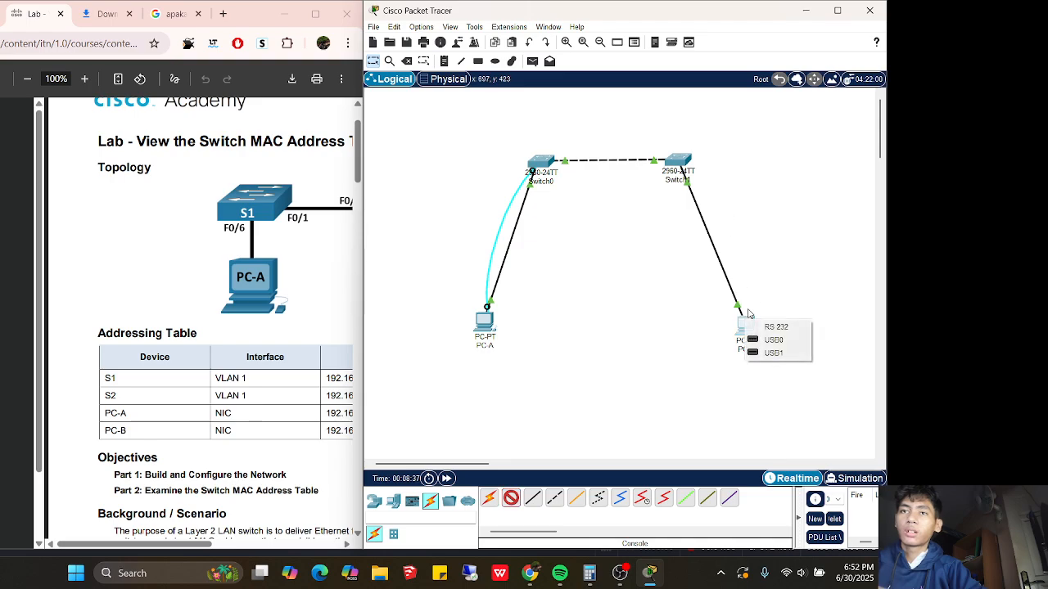
click(766, 325)
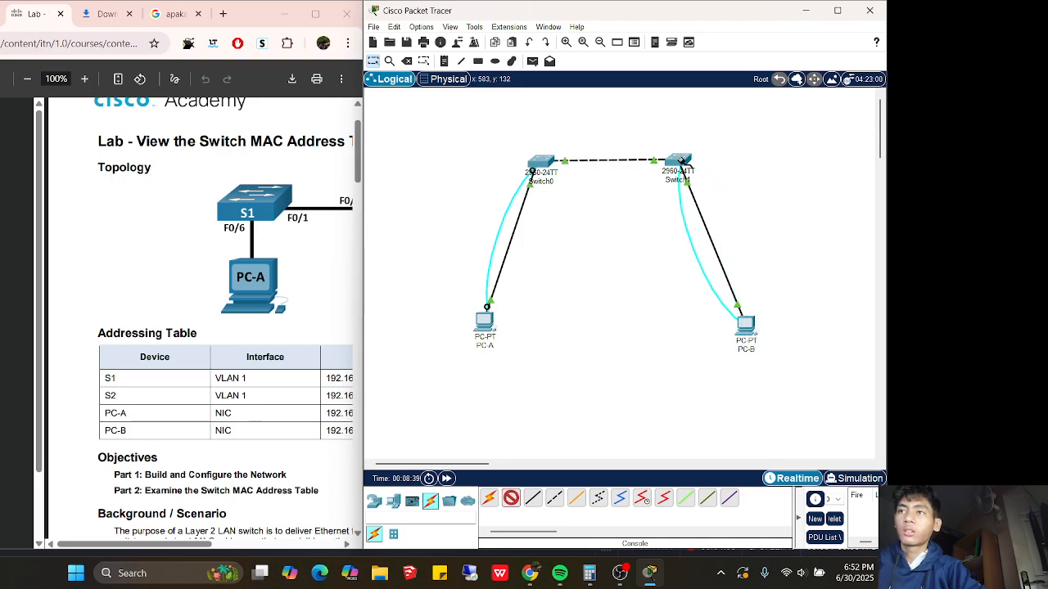
click(682, 164)
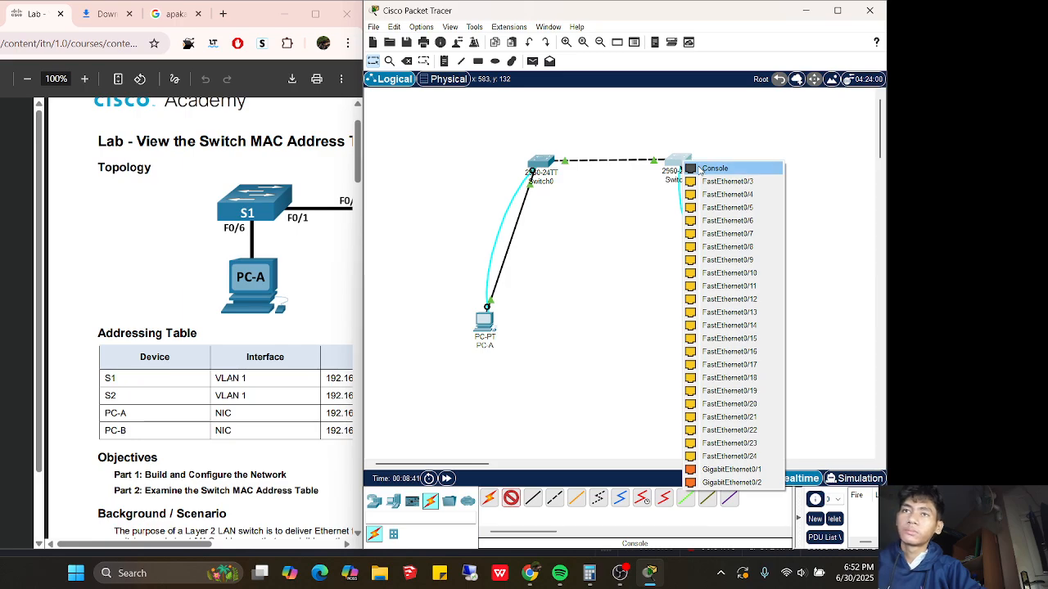
click(709, 169)
drag(360, 168, 365, 288)
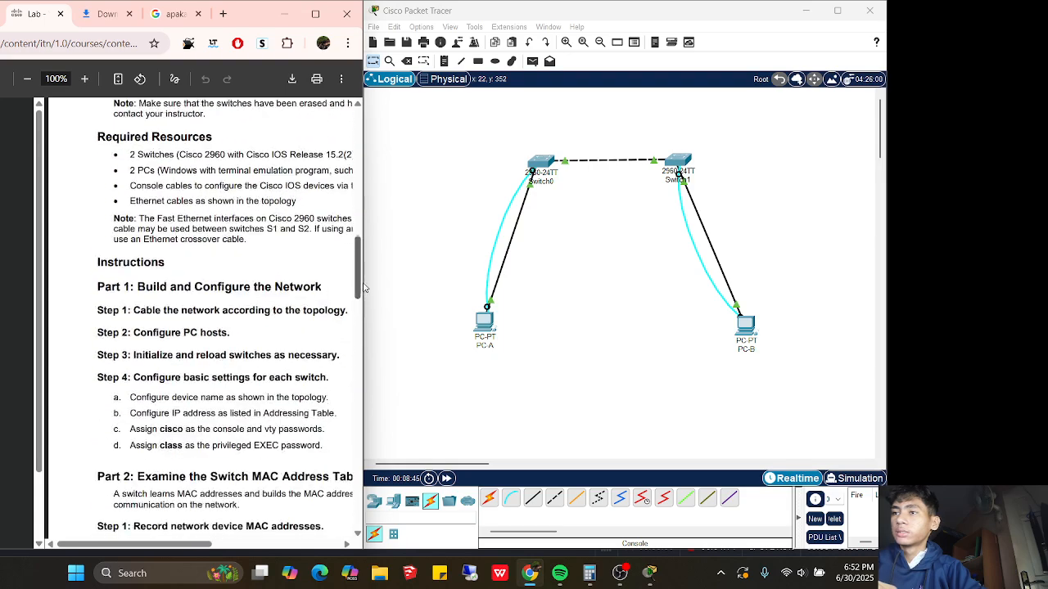
Read Step 4's password instructions, highlighting 'vty' and the enable password, then return to the addressing table
scroll(303, 280, down, 2)
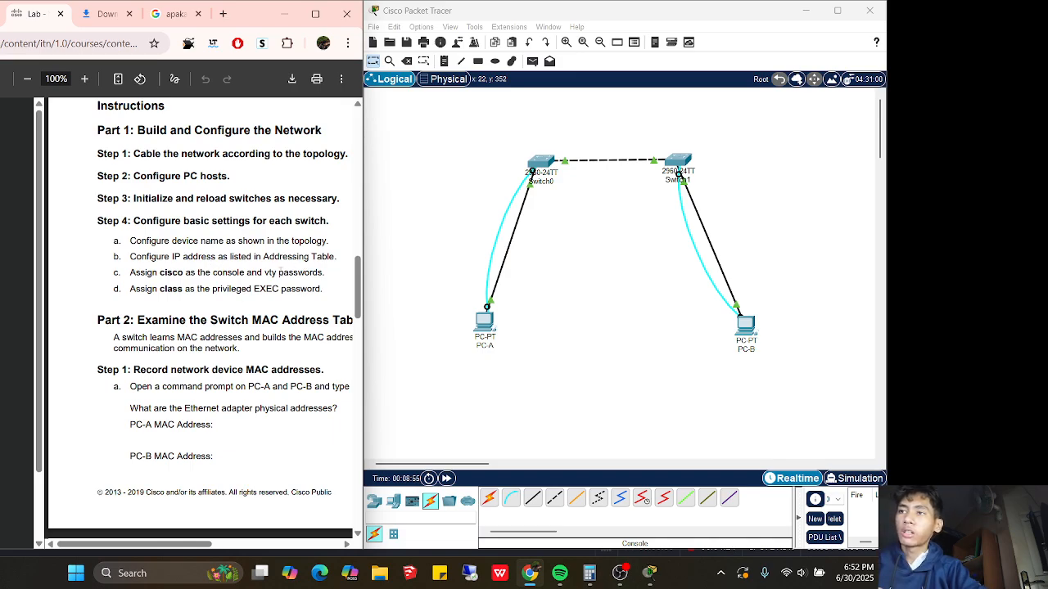
double_click(273, 274)
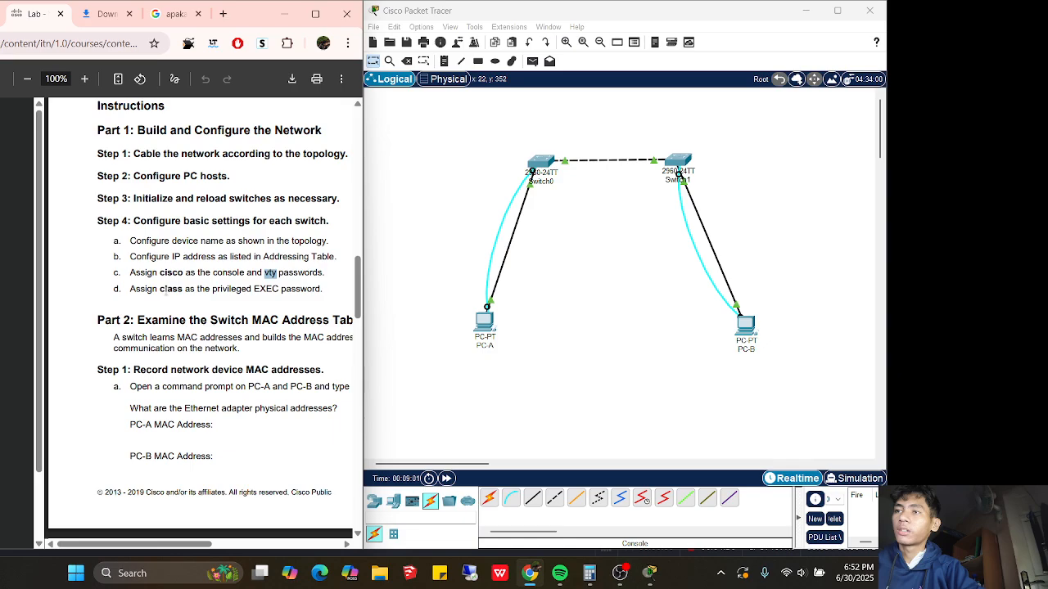
drag(182, 290, 161, 291)
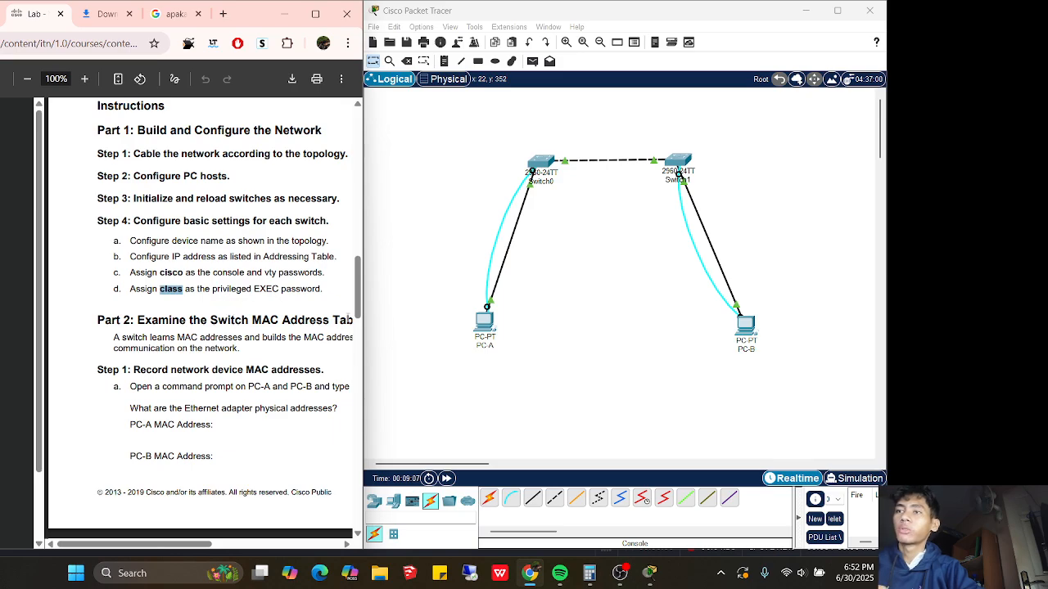
drag(359, 295, 359, 181)
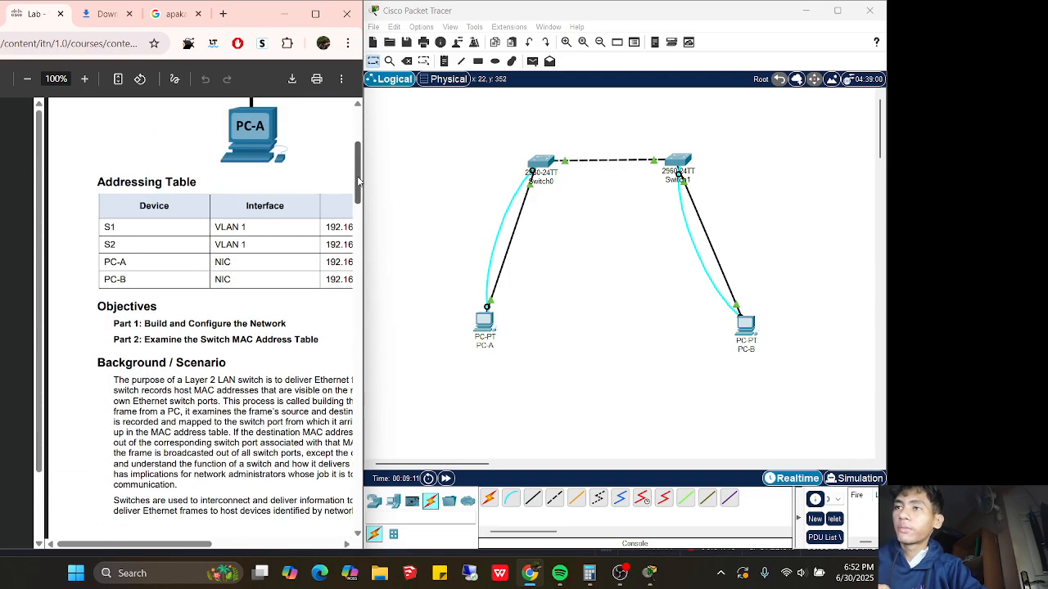
scroll(240, 443, up, 3)
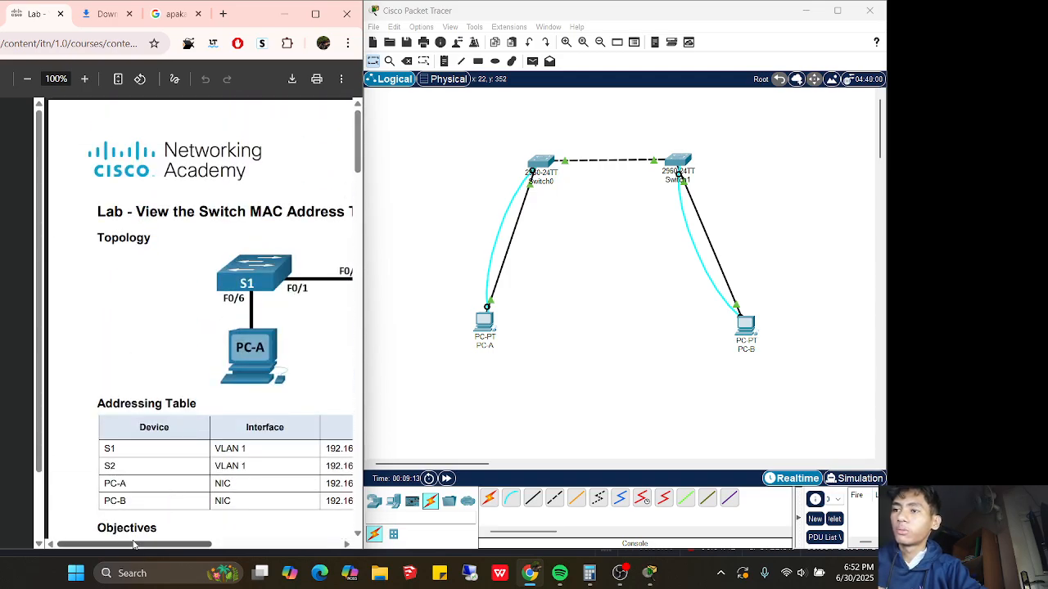
drag(126, 544, 147, 539)
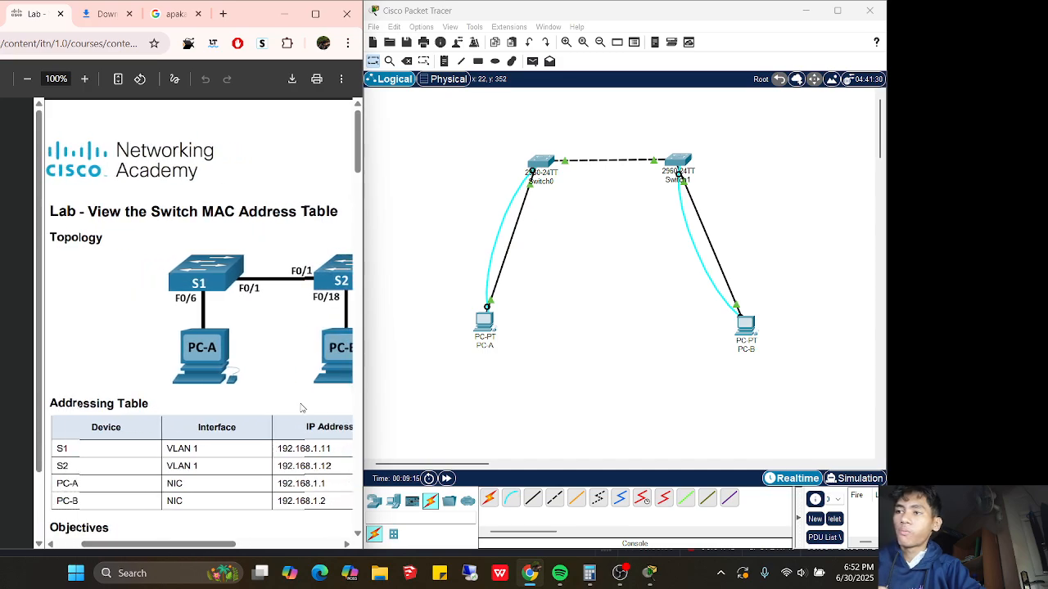
Inspect Switch0's global configuration settings, then close its window
click(537, 160)
drag(417, 87, 537, 97)
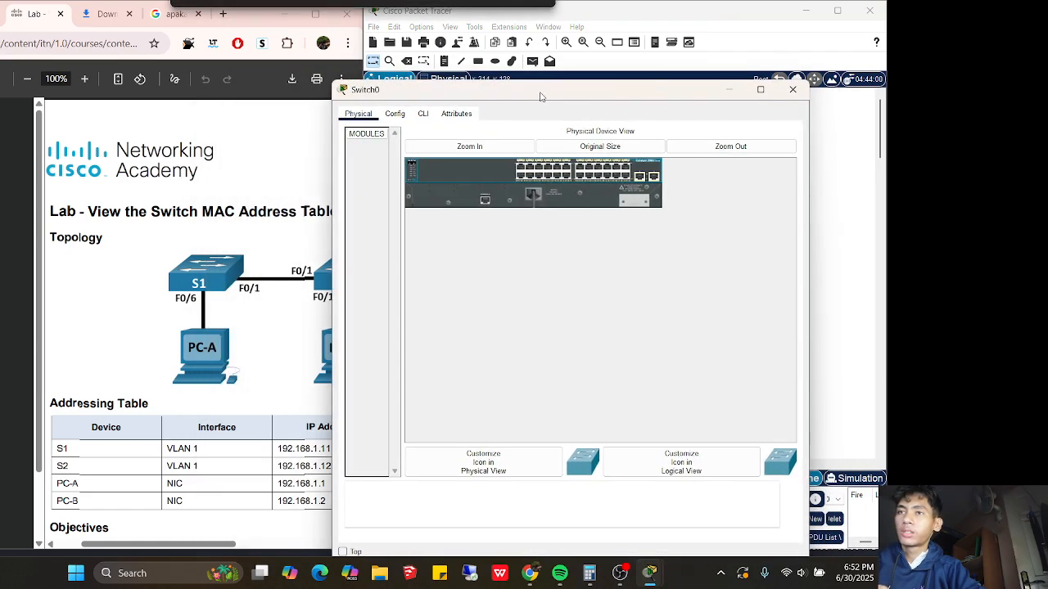
click(409, 119)
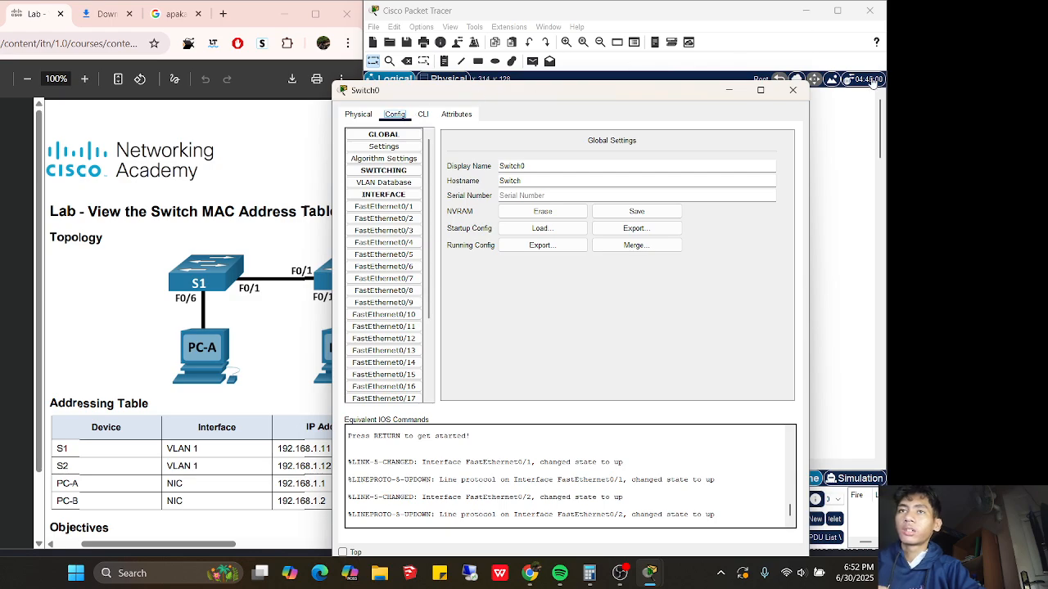
click(792, 90)
From PC-A's terminal, enter global configuration and set the switch hostname to S1
click(486, 323)
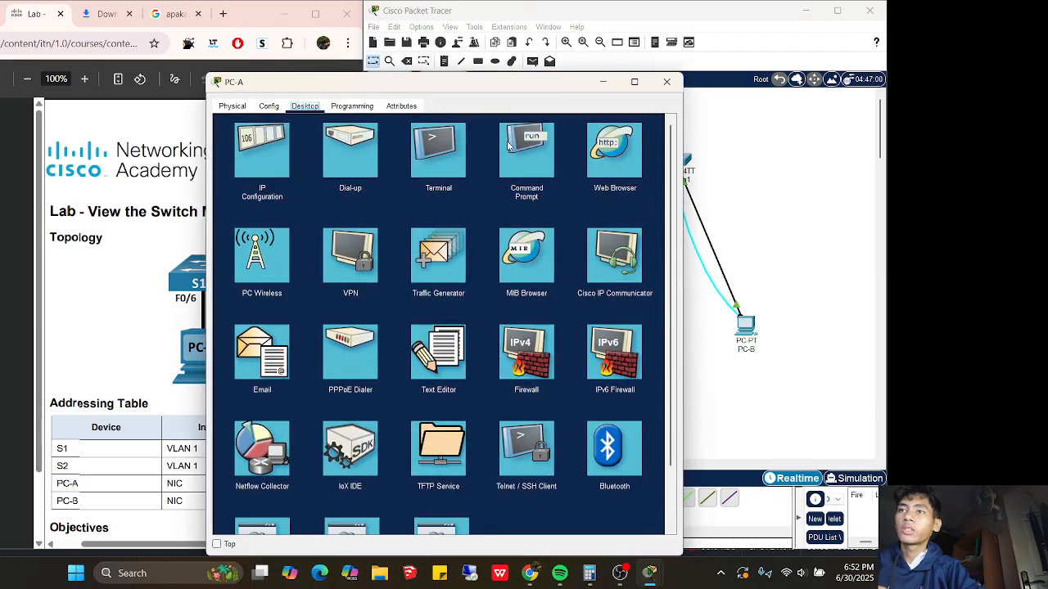
click(441, 151)
click(638, 237)
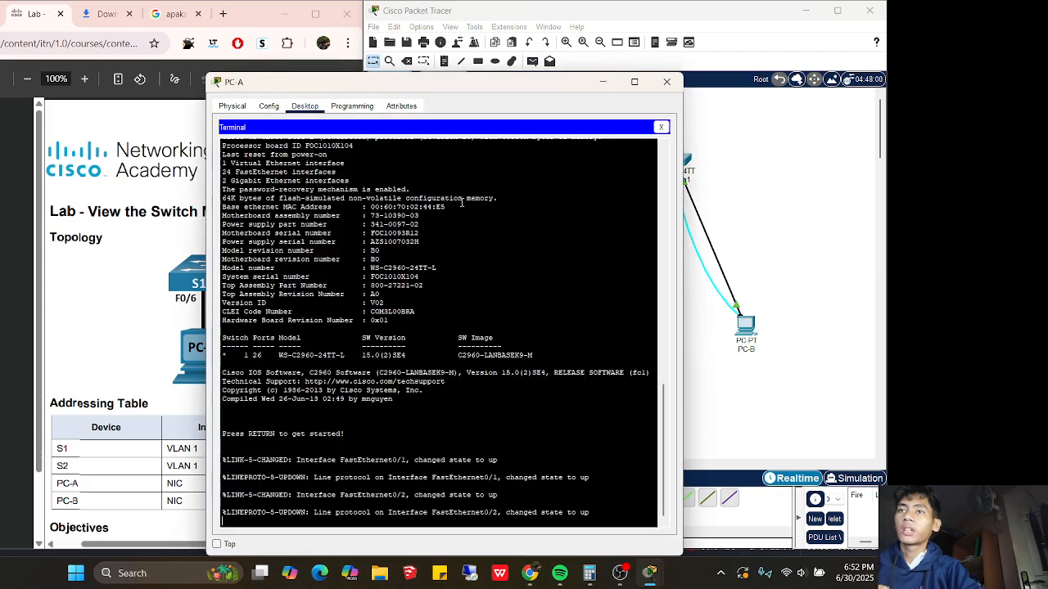
key(Return)
key(Return)
text(ENA)
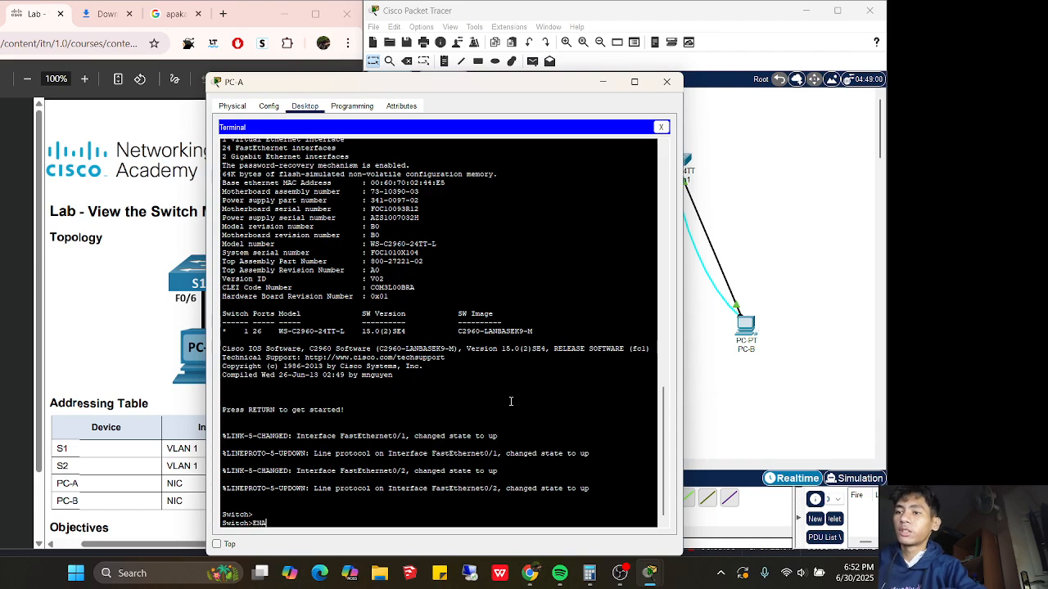
text(BLE)
key(Return)
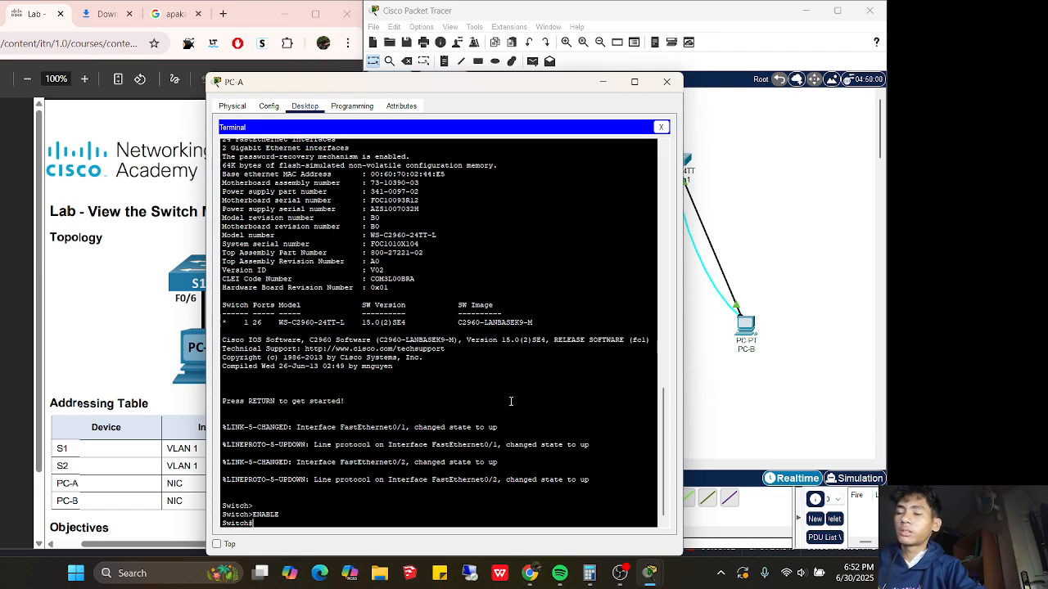
text(config t)
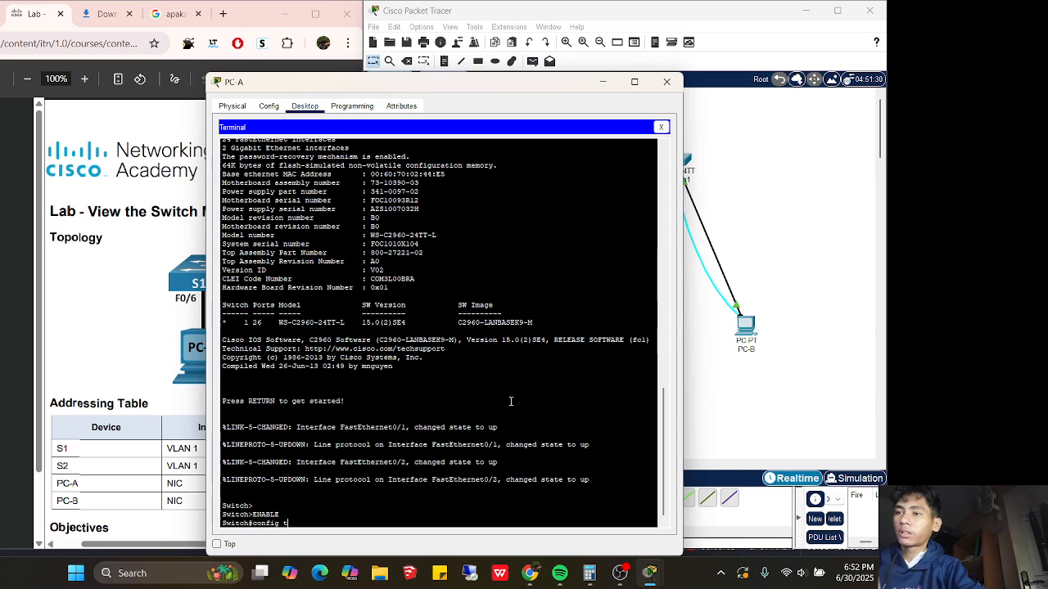
key(Return)
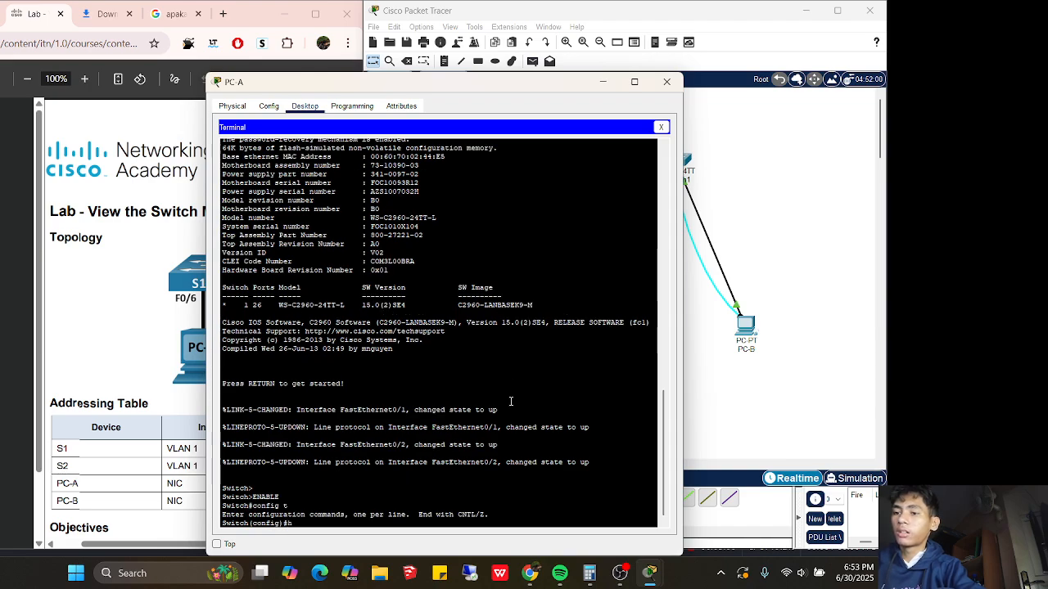
text(hostname S)
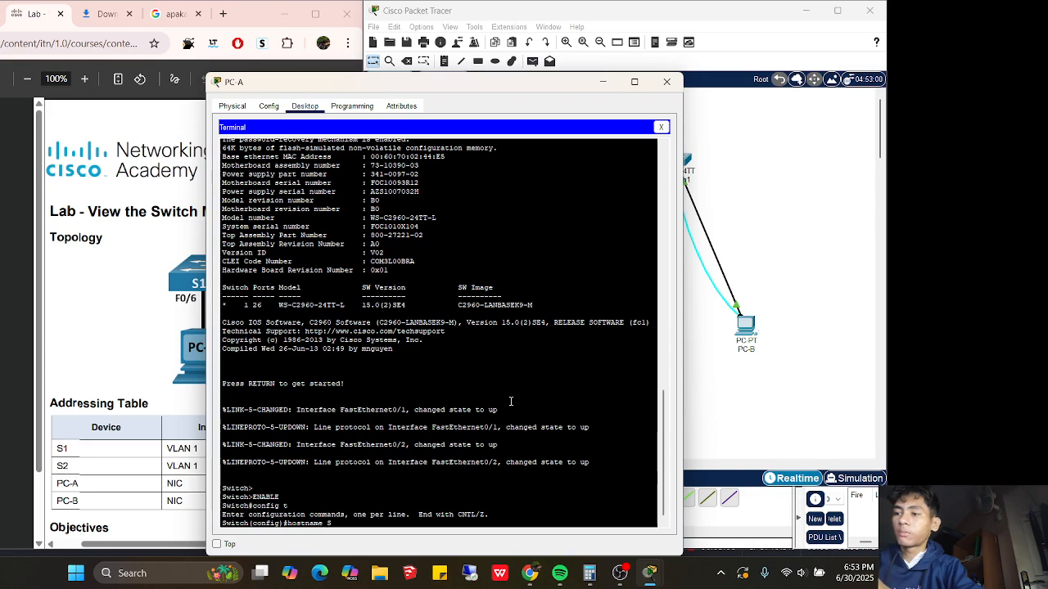
text(1)
key(Return)
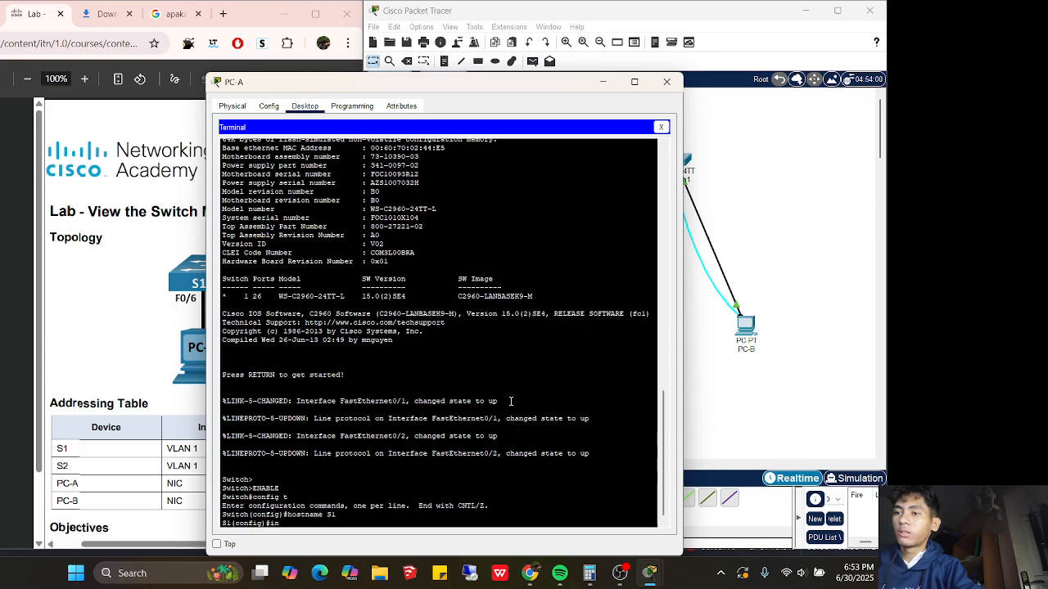
Set the privileged-mode enable secret on S1 to the lab's password
text(int vla)
key(BackSpace)
key(BackSpace)
key(BackSpace)
key(BackSpace)
key(BackSpace)
key(BackSpace)
key(BackSpace)
key(BackSpace)
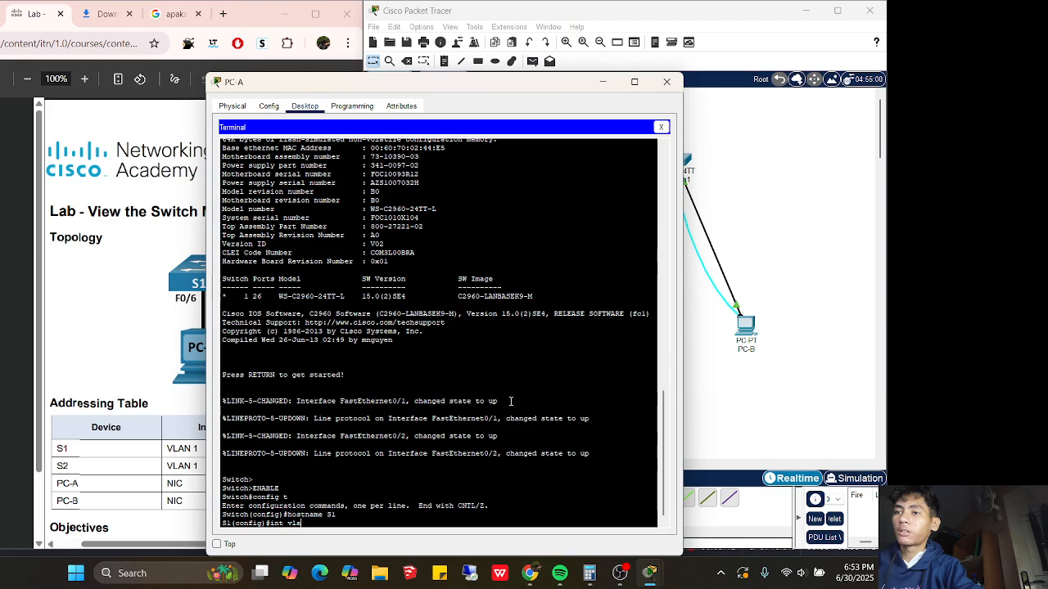
text(enable)
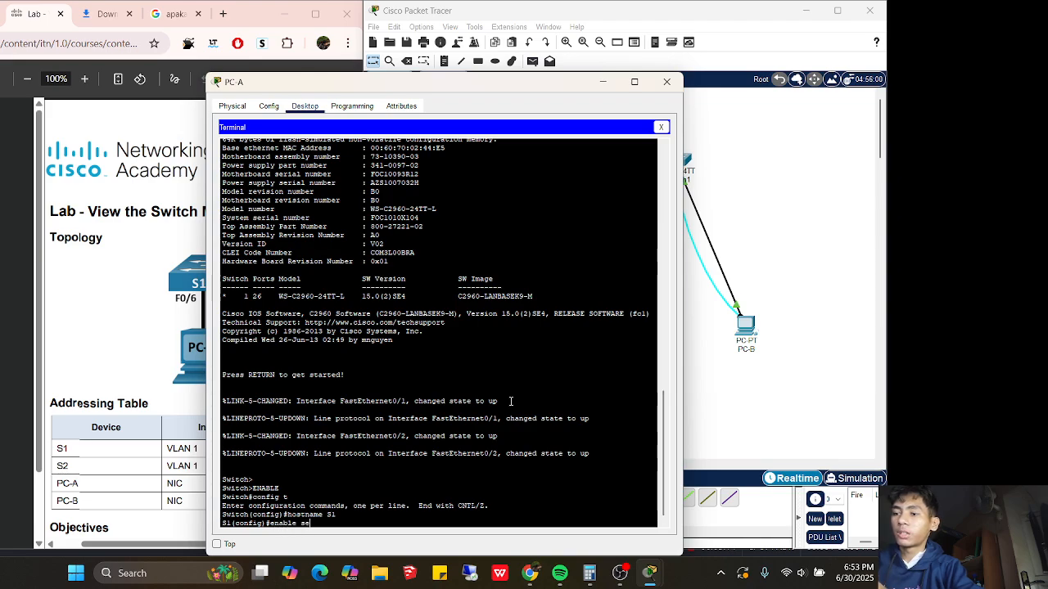
text( secret class)
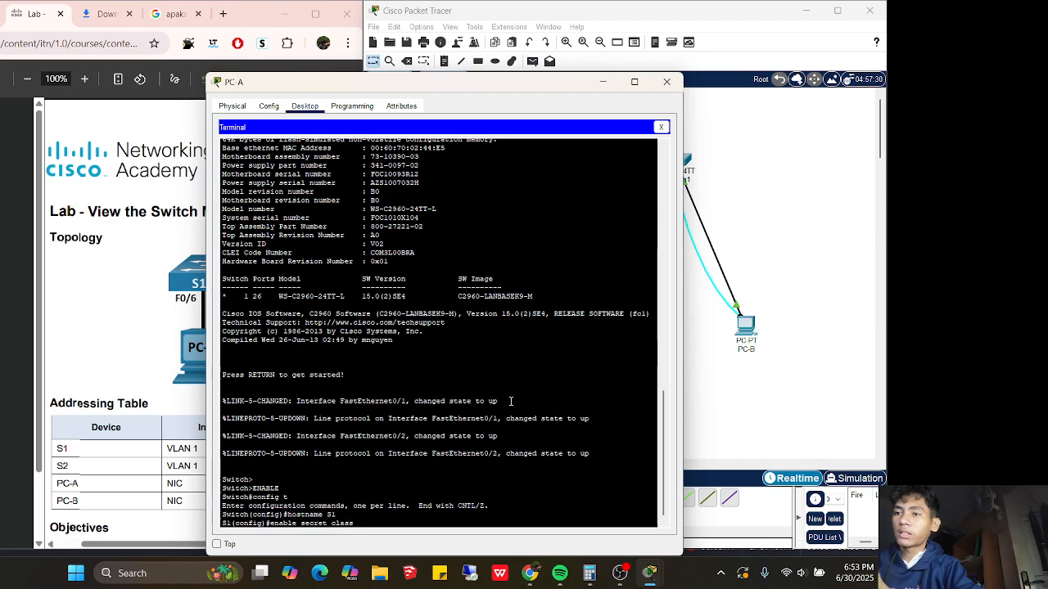
key(Return)
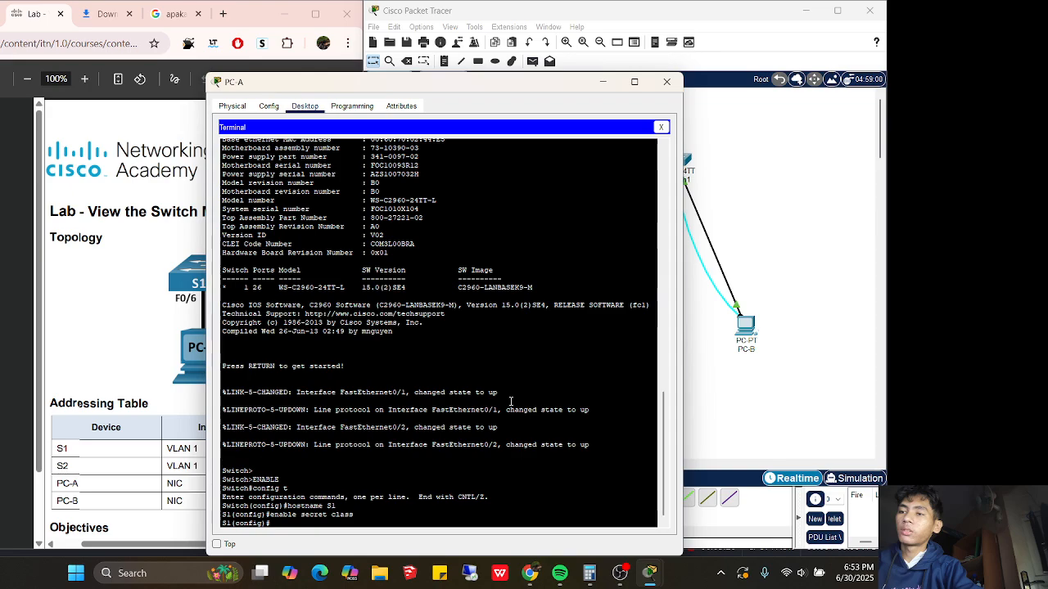
Protect console line 0 with the lab password and require login
text(line)
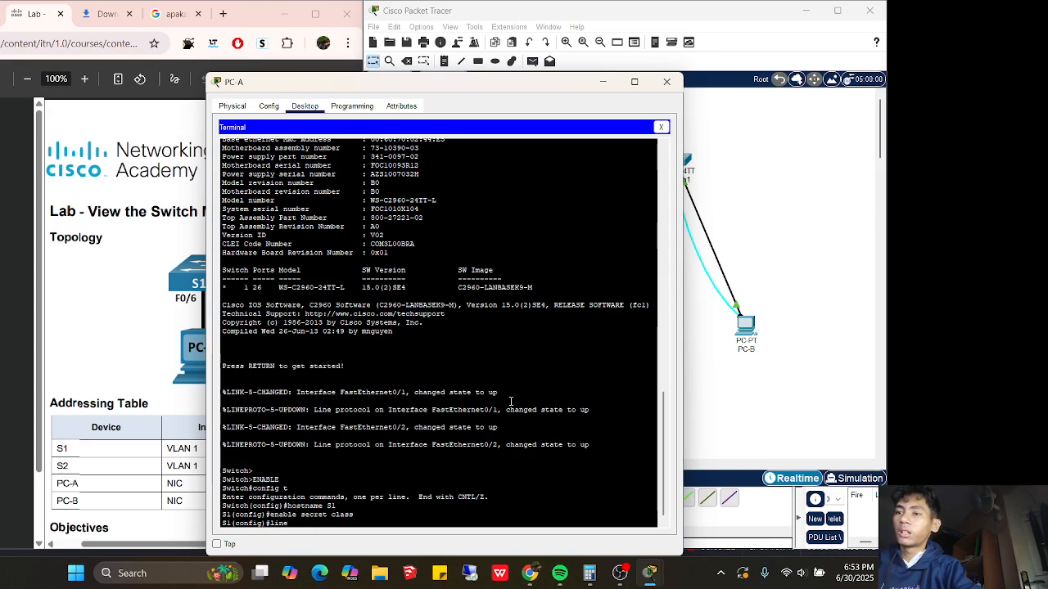
text( con 0)
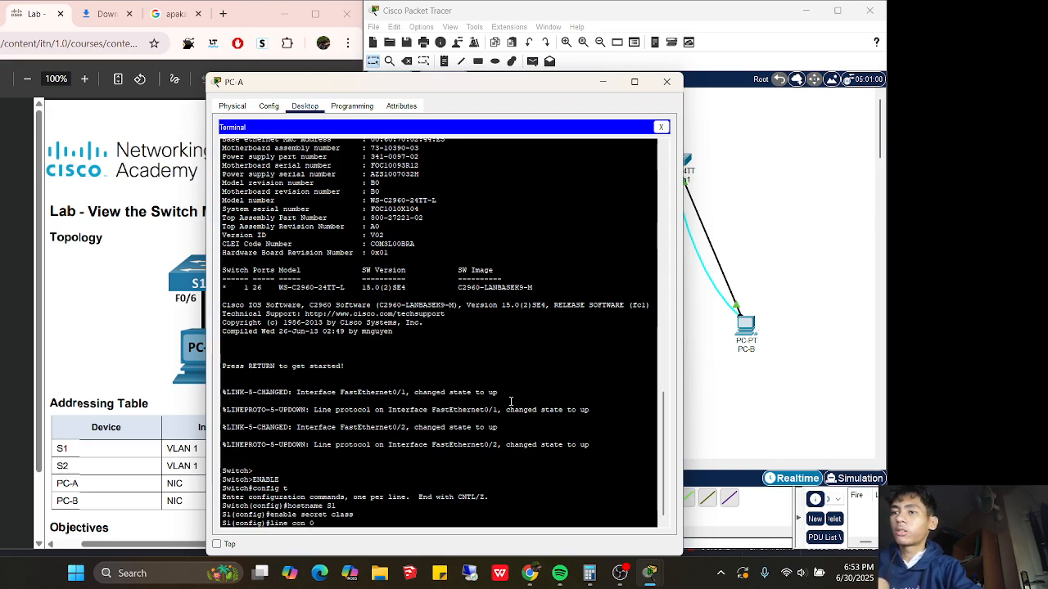
key(Return)
text(passwor)
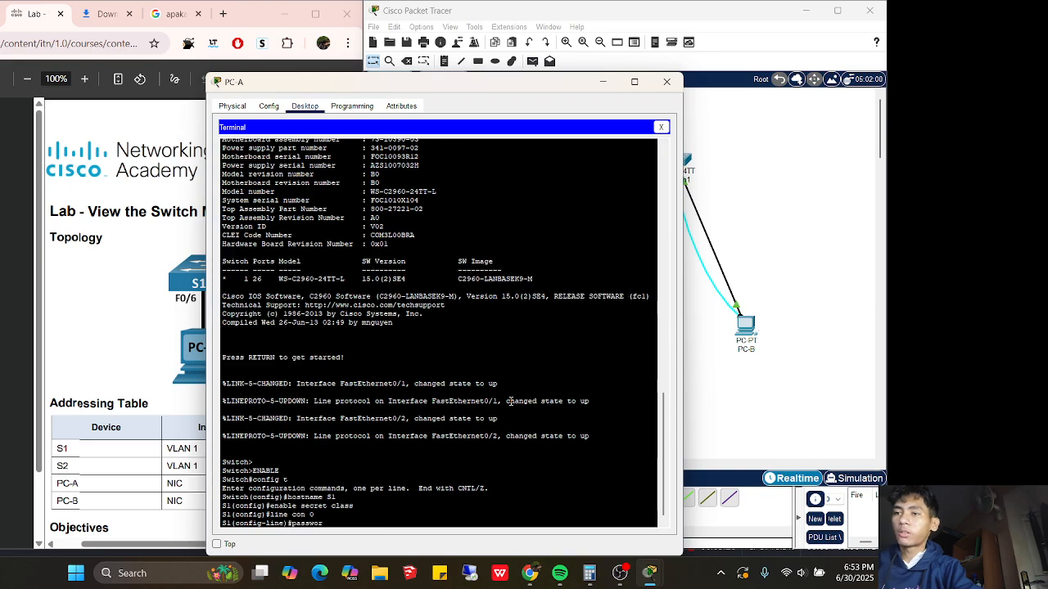
text(d cisco)
key(Return)
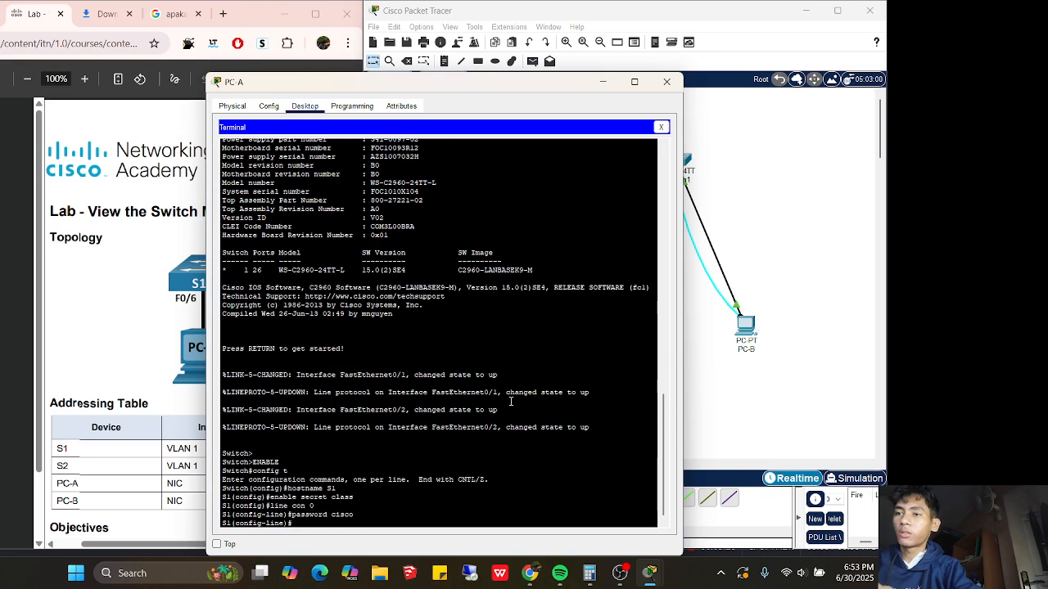
text(login)
key(Return)
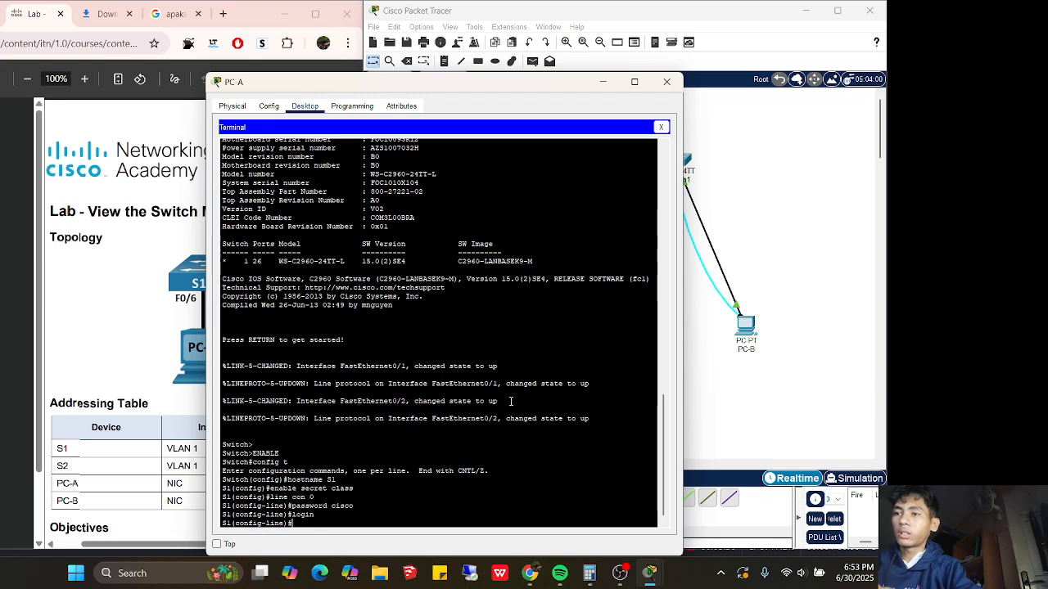
Protect vty lines 0-4 with the lab password and require login, then exit
text(line)
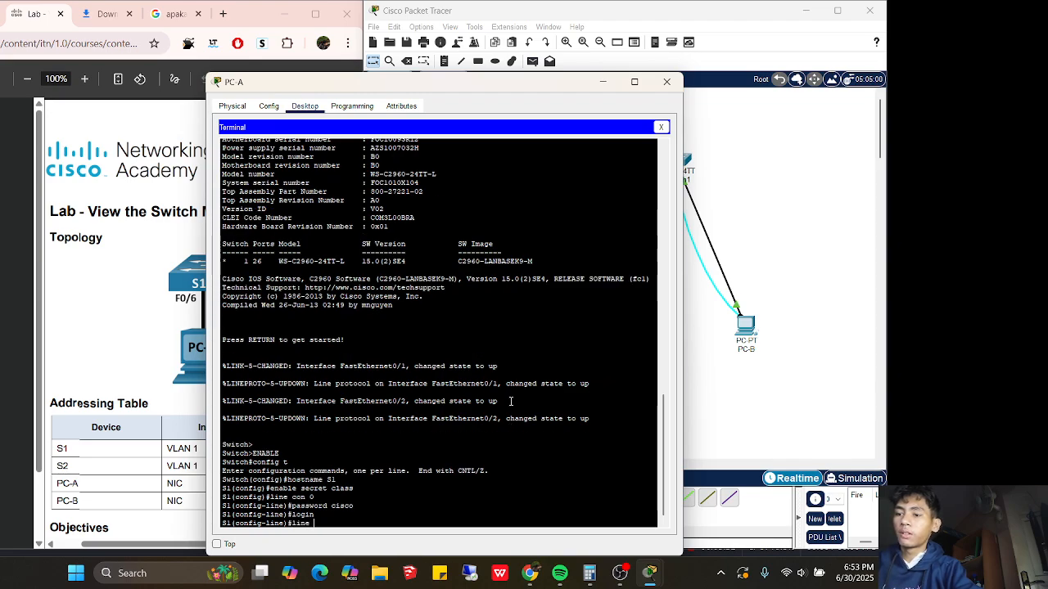
text( vty 0 4)
key(Return)
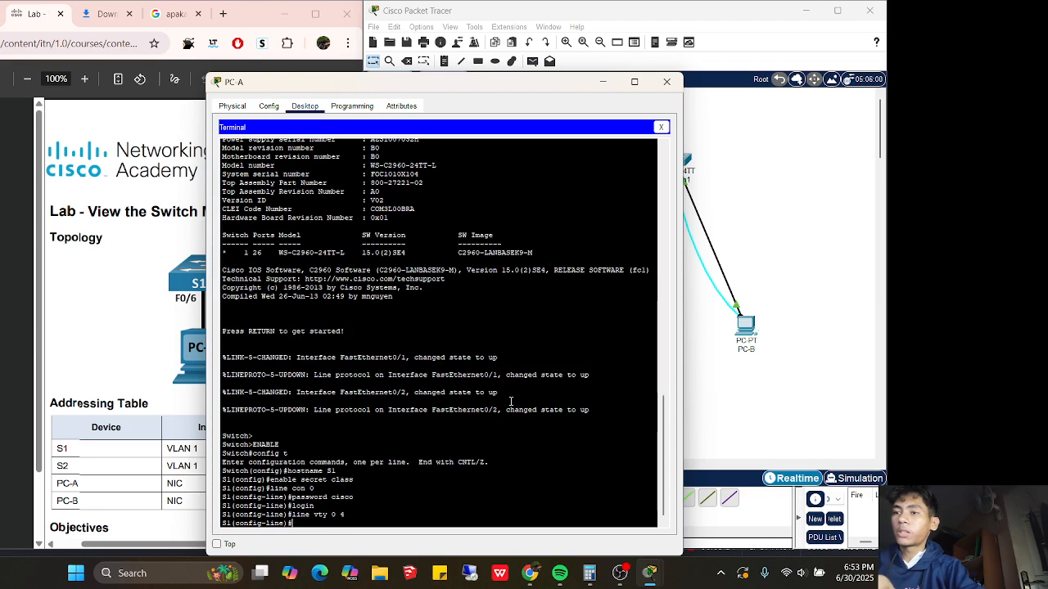
text(passw)
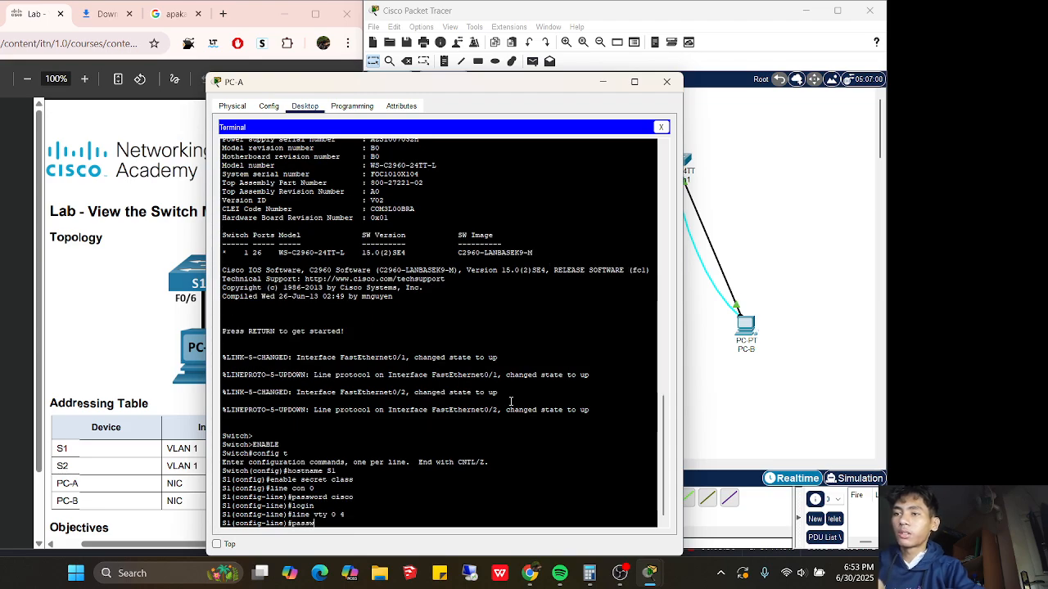
text(ord cisco)
key(Return)
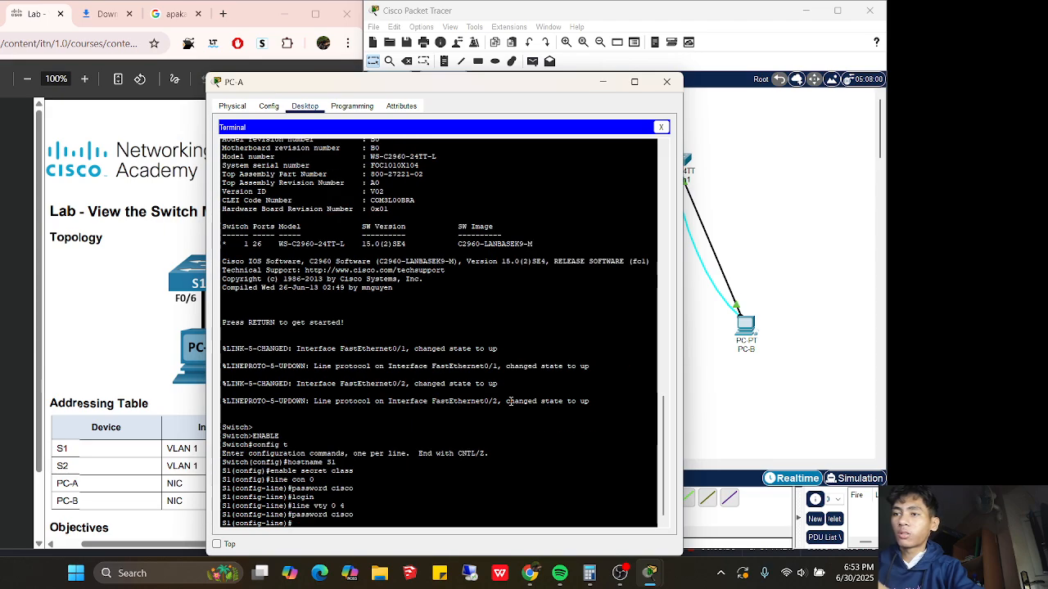
text(login)
key(Return)
text(exi)
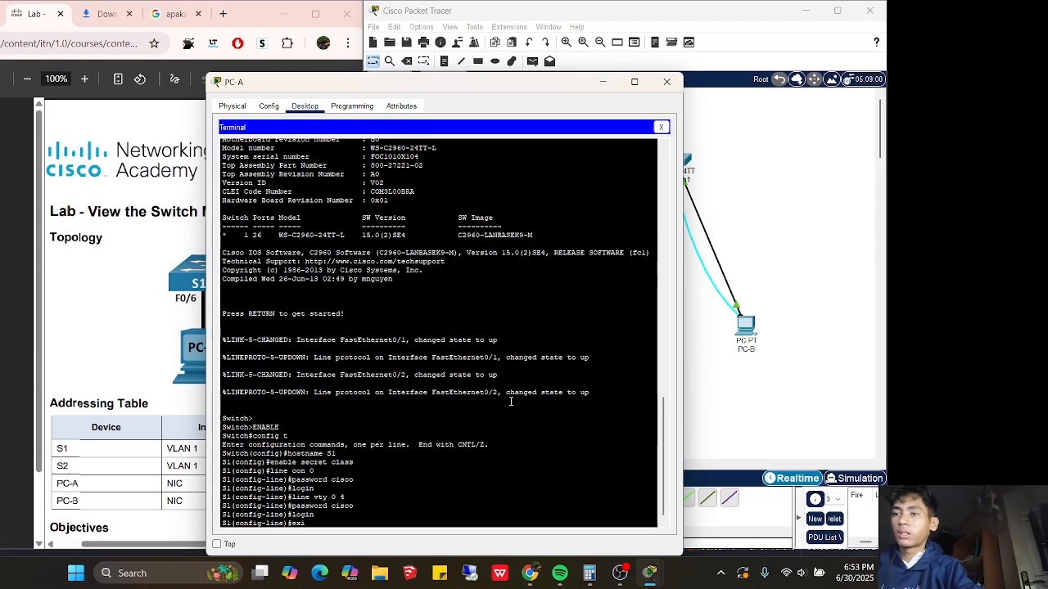
text(t)
key(Return)
Assign 192.168.1.11 255.255.255.0 to S1's VLAN 1, enable it, and hide the PC-A window
text(int)
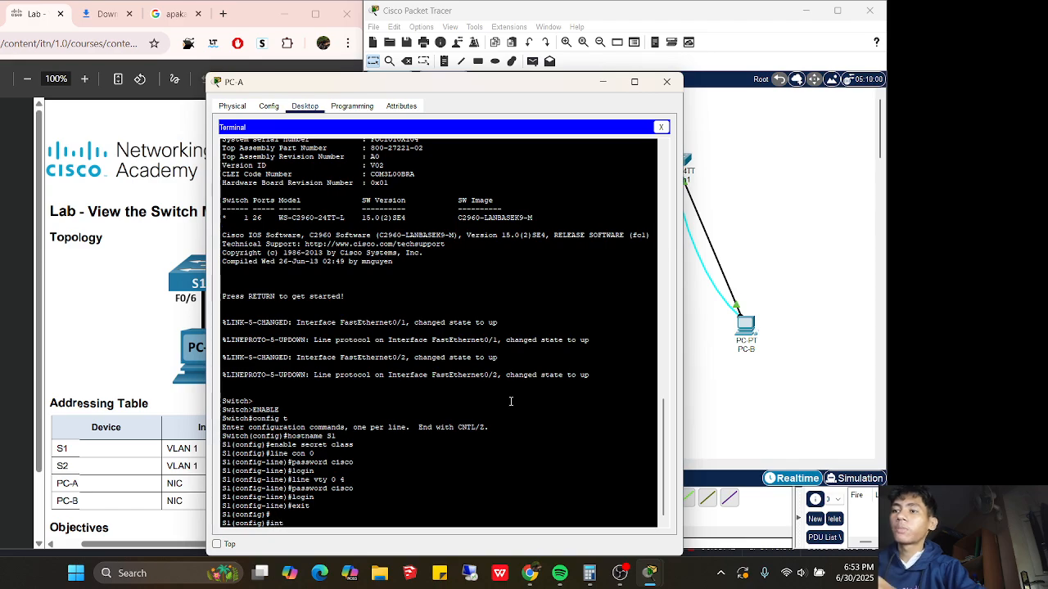
drag(369, 87, 476, 84)
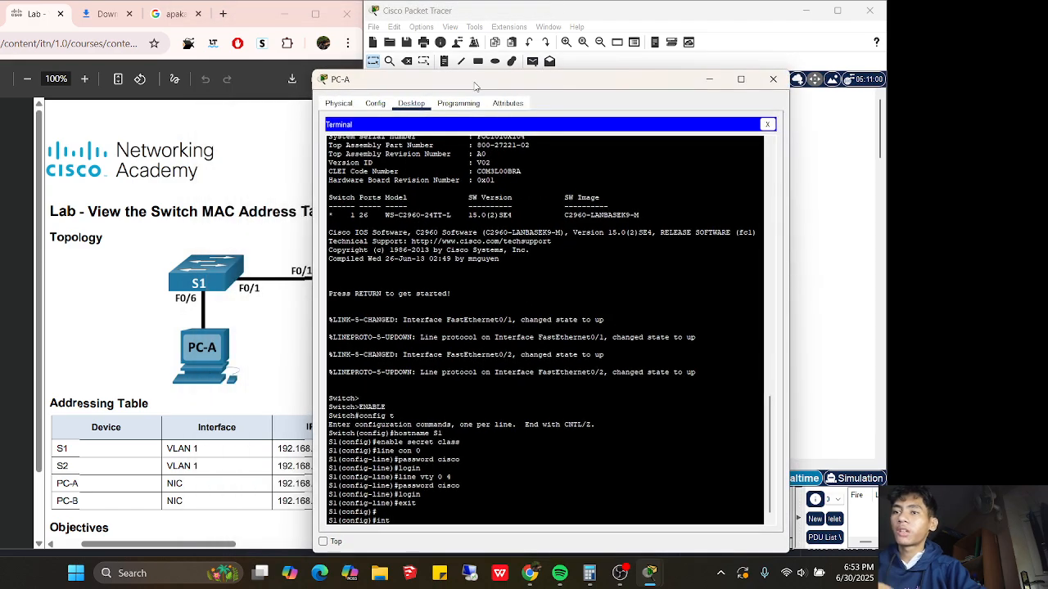
text(vlan 1)
key(Return)
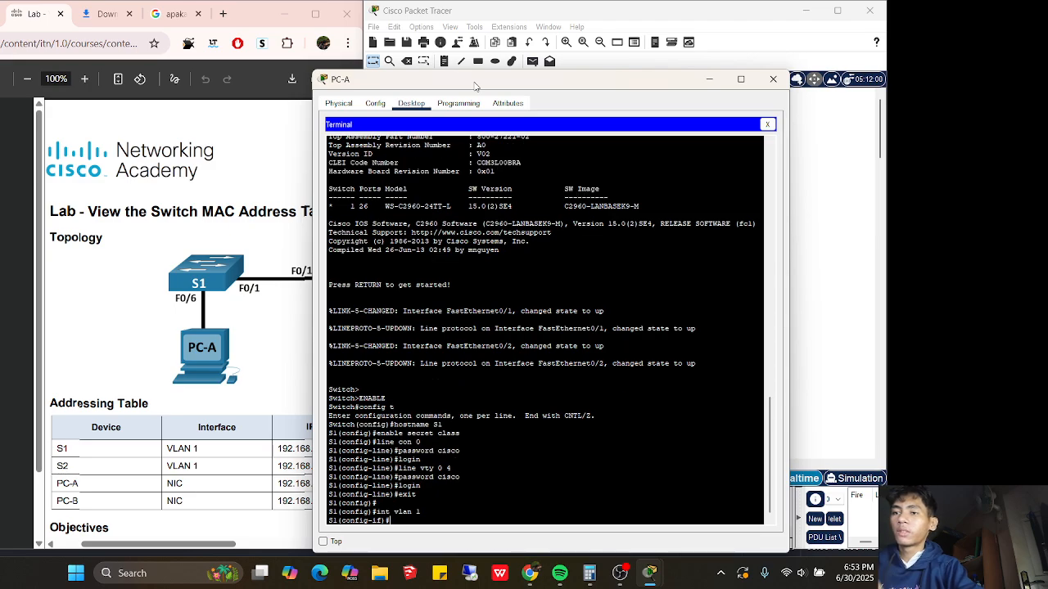
text(ip address)
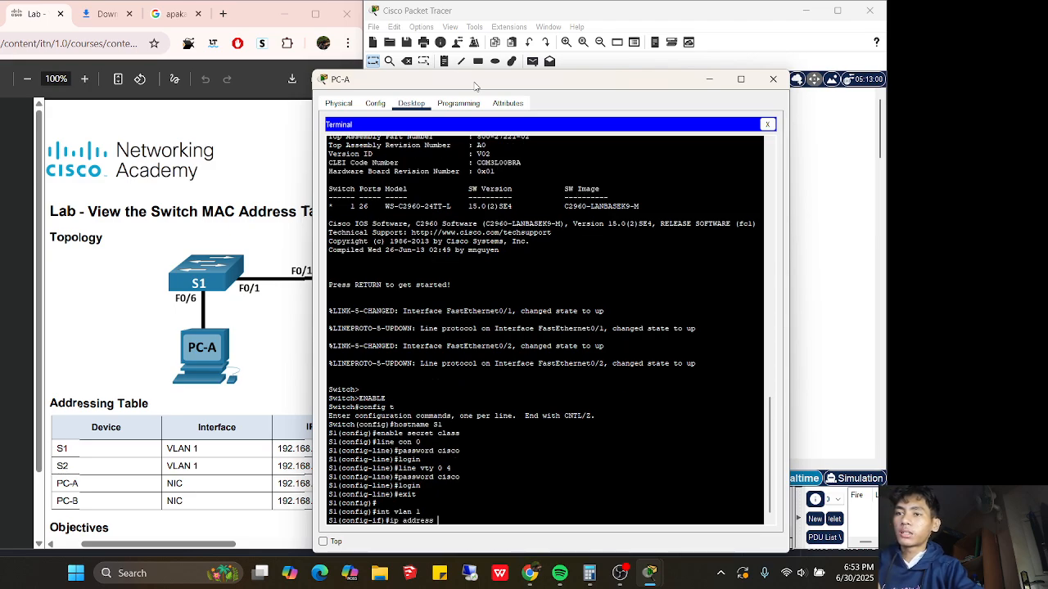
text( 192.168)
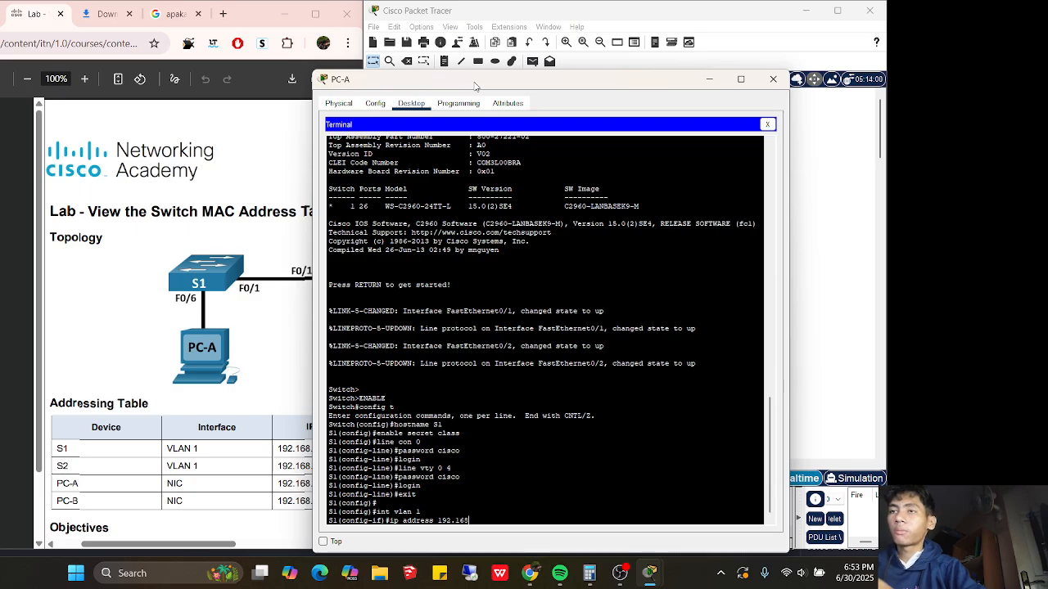
drag(471, 85, 517, 48)
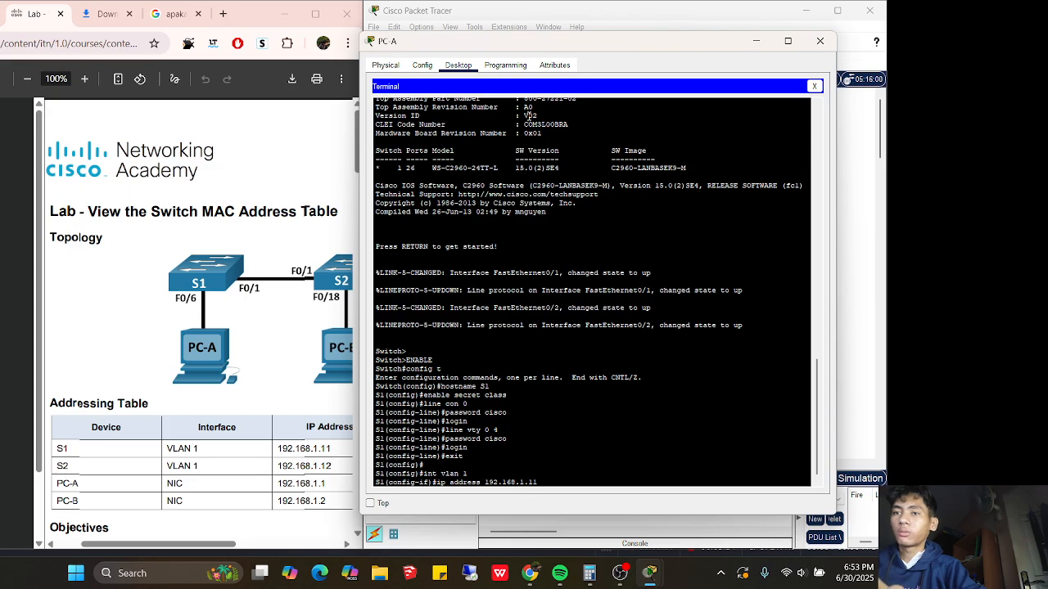
text(.1.11 255.2)
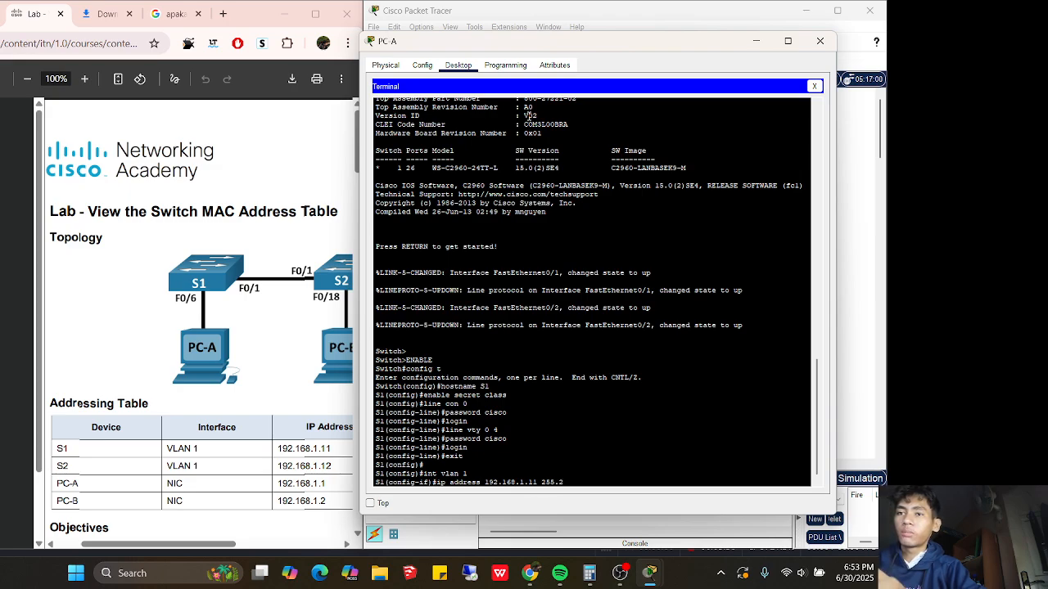
text(55.255.0)
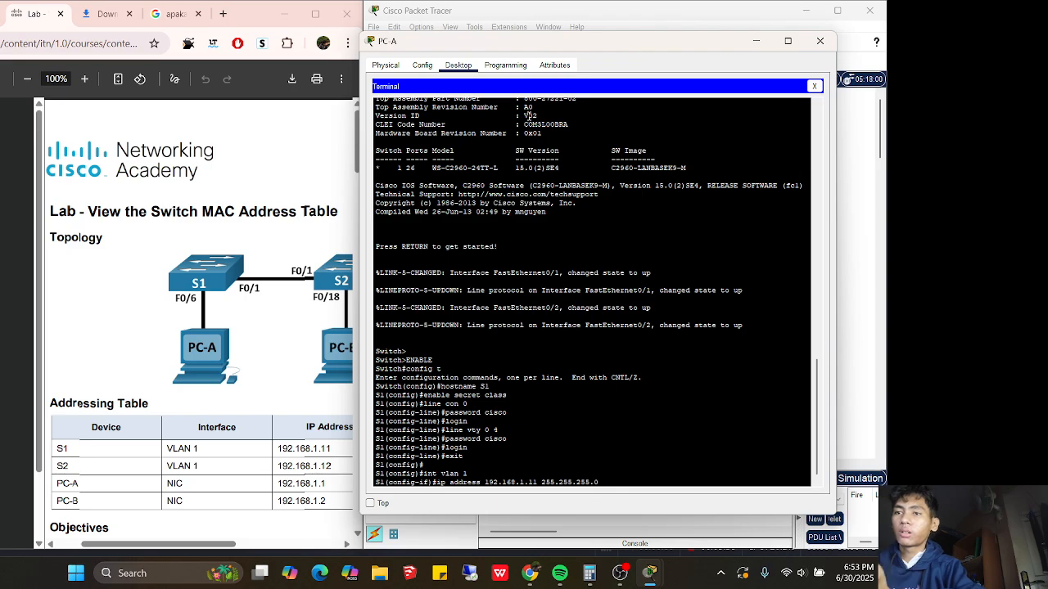
key(Return)
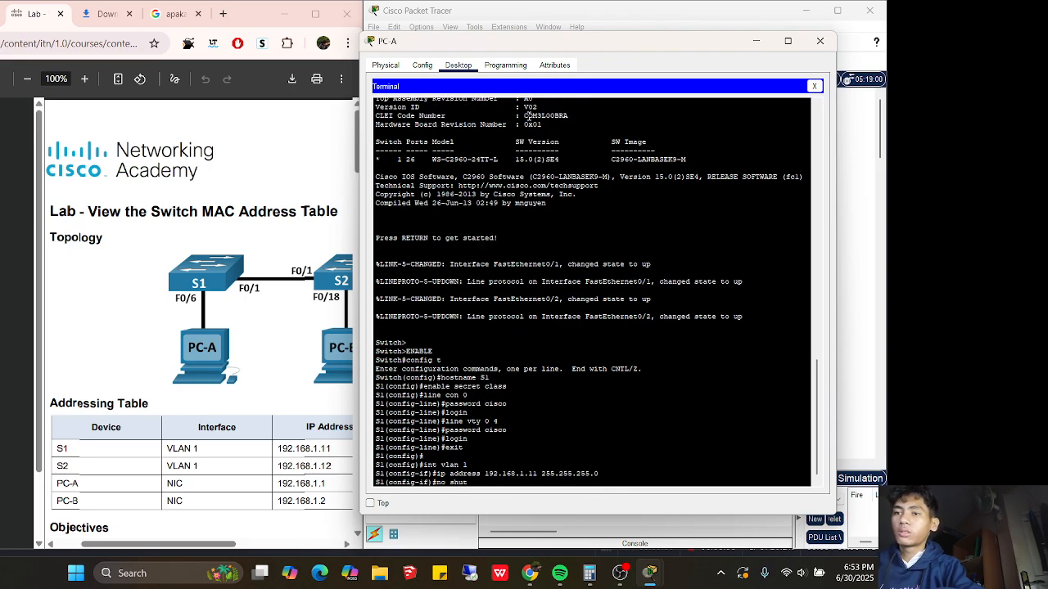
key(Return)
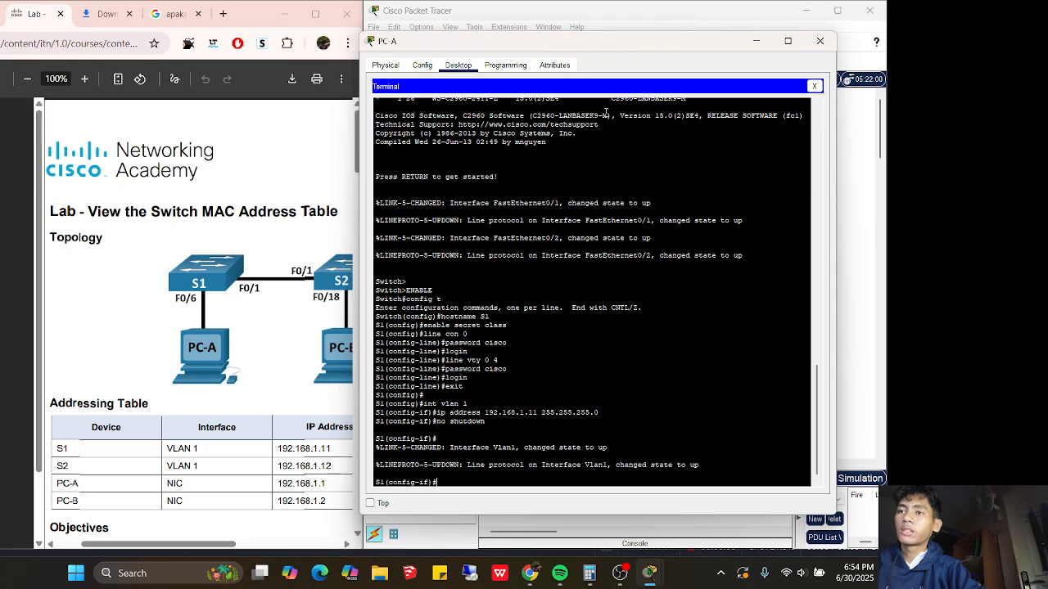
click(752, 41)
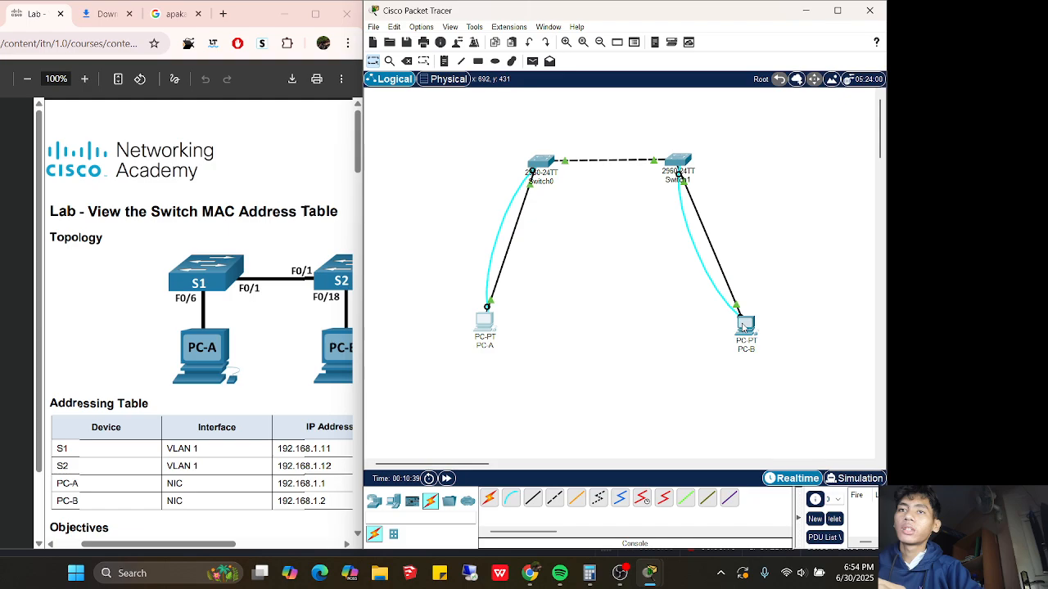
Connect to the second switch's console from PC-B and set its hostname to S2
click(745, 326)
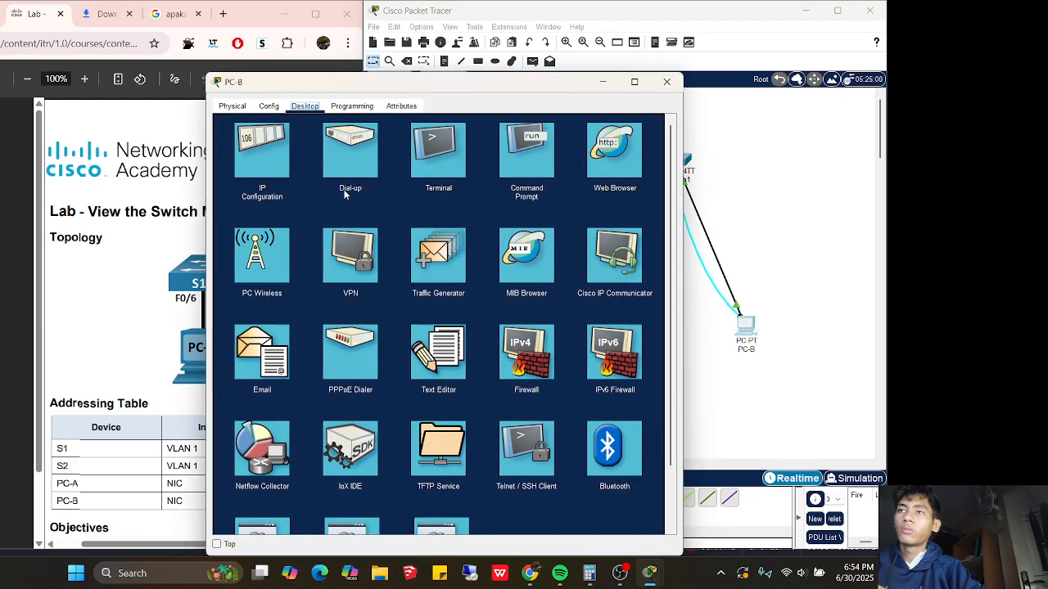
click(438, 150)
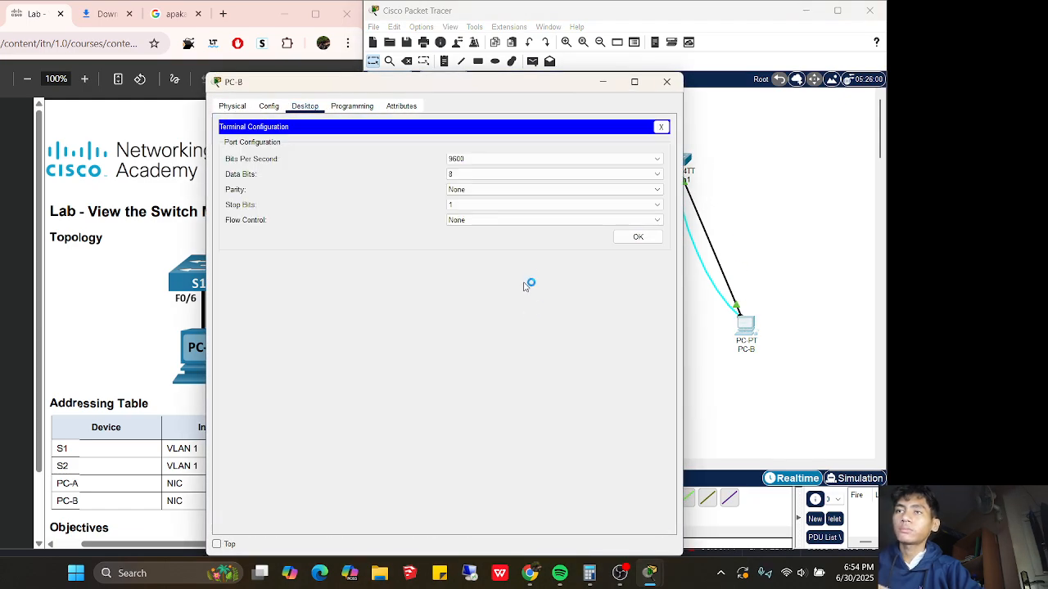
click(634, 238)
key(Return)
key(Return)
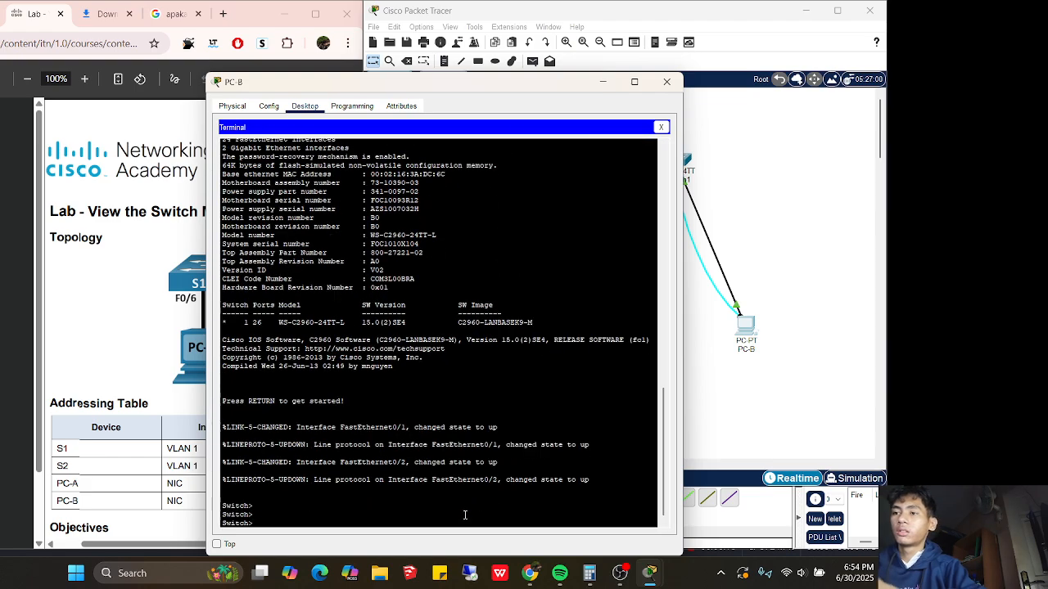
text(enable)
key(Return)
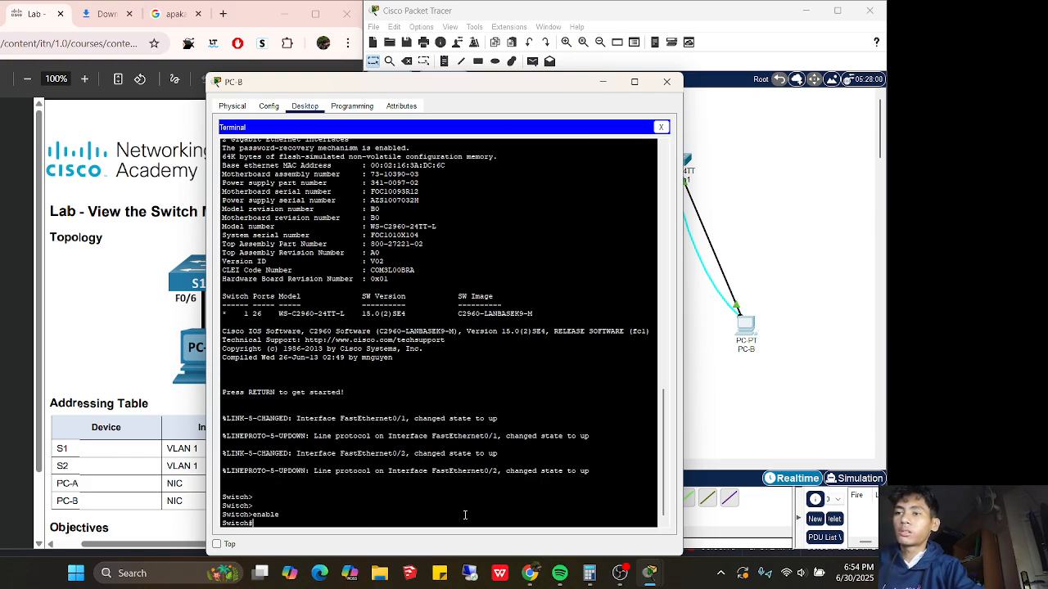
text(config t)
key(Return)
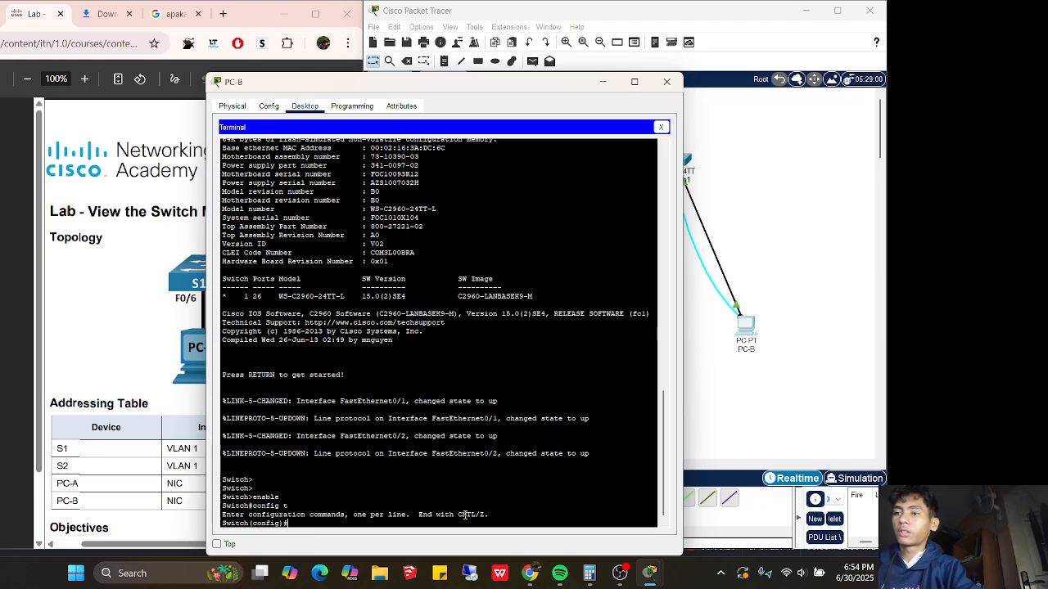
text(hostname S2)
key(Return)
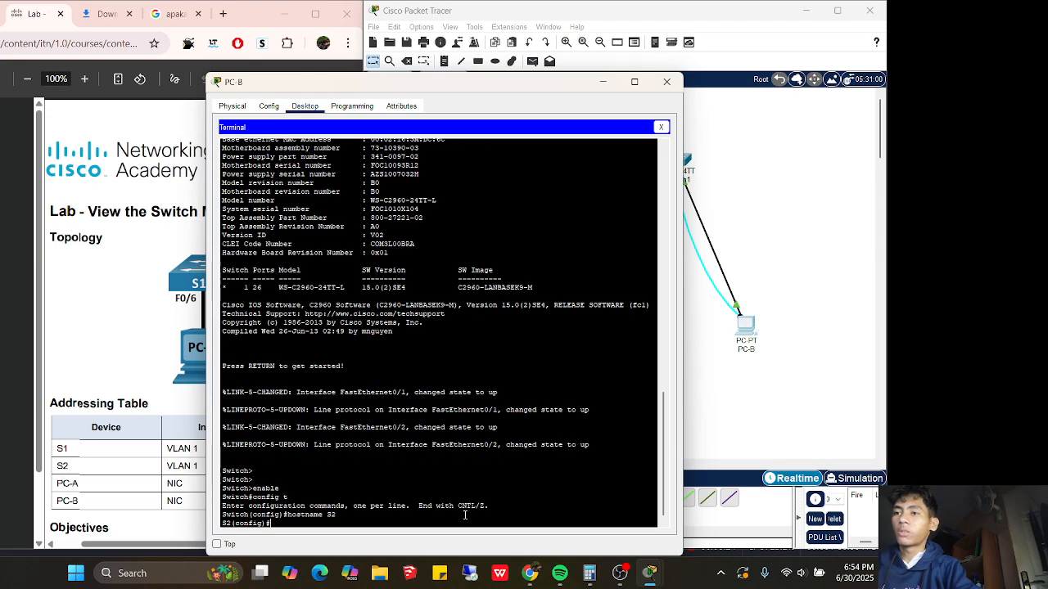
Set the enable secret and a console line 0 password with login required
text(enab)
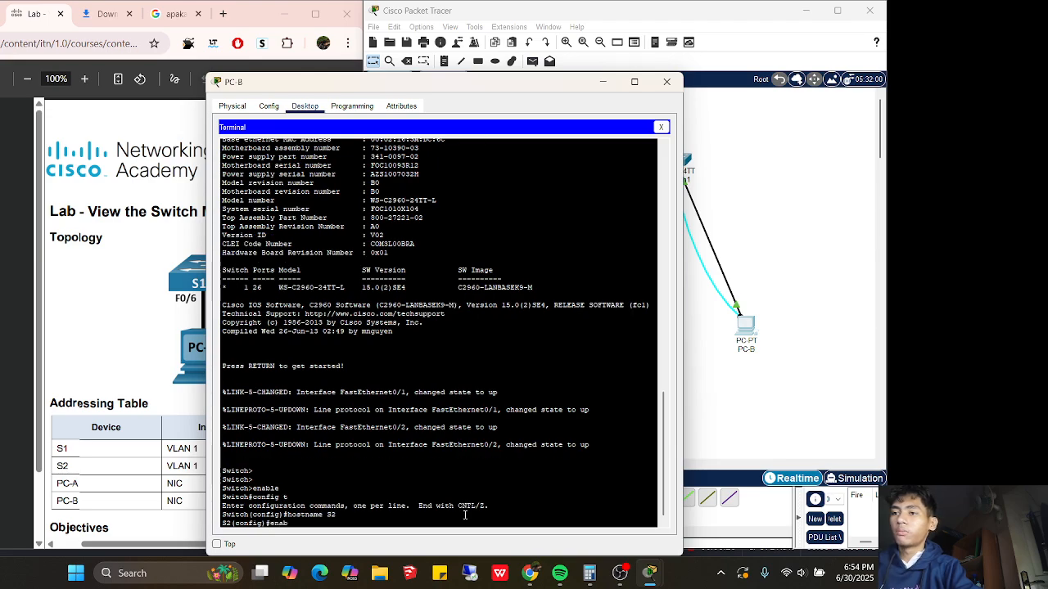
text(le sec)
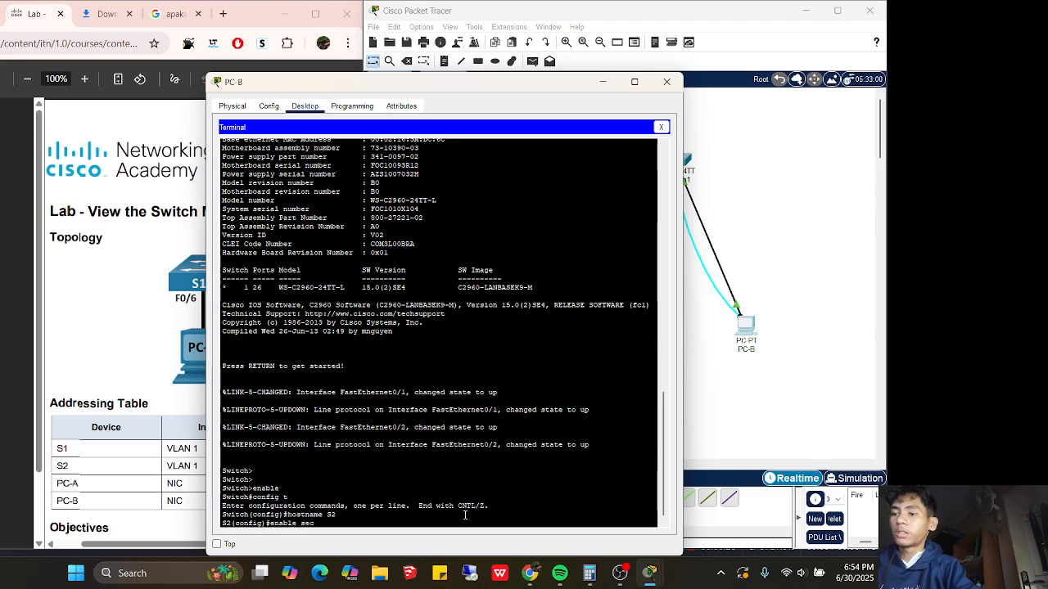
text(ret class)
key(Return)
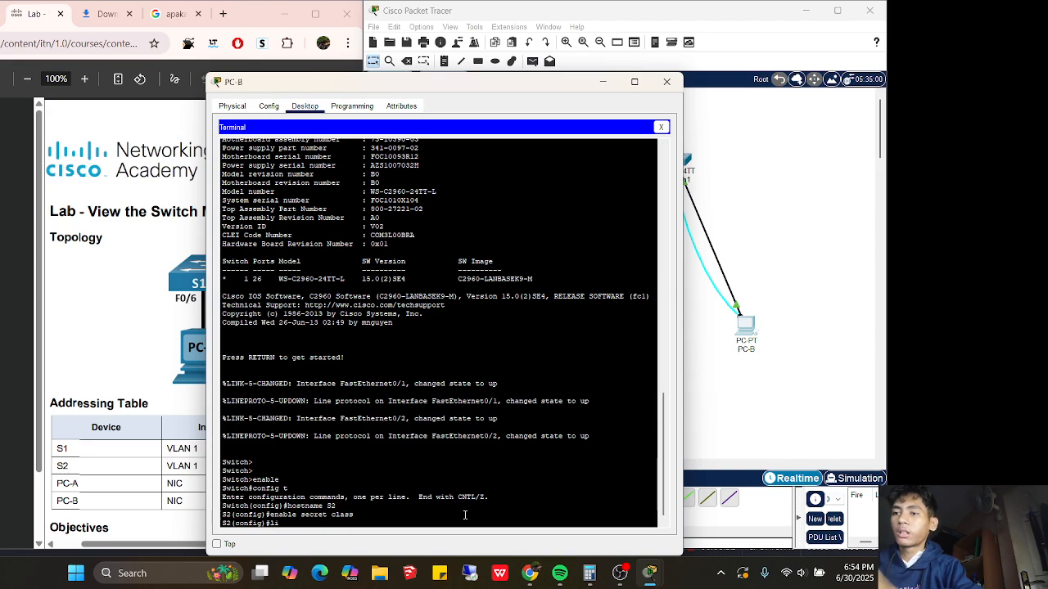
text(line con 0)
key(Return)
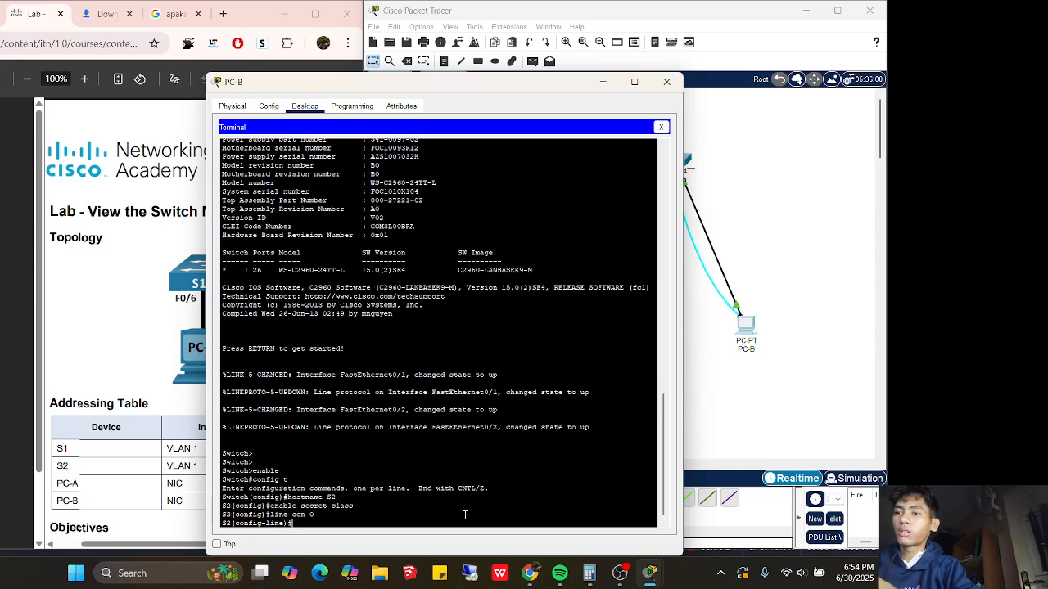
text(passwor)
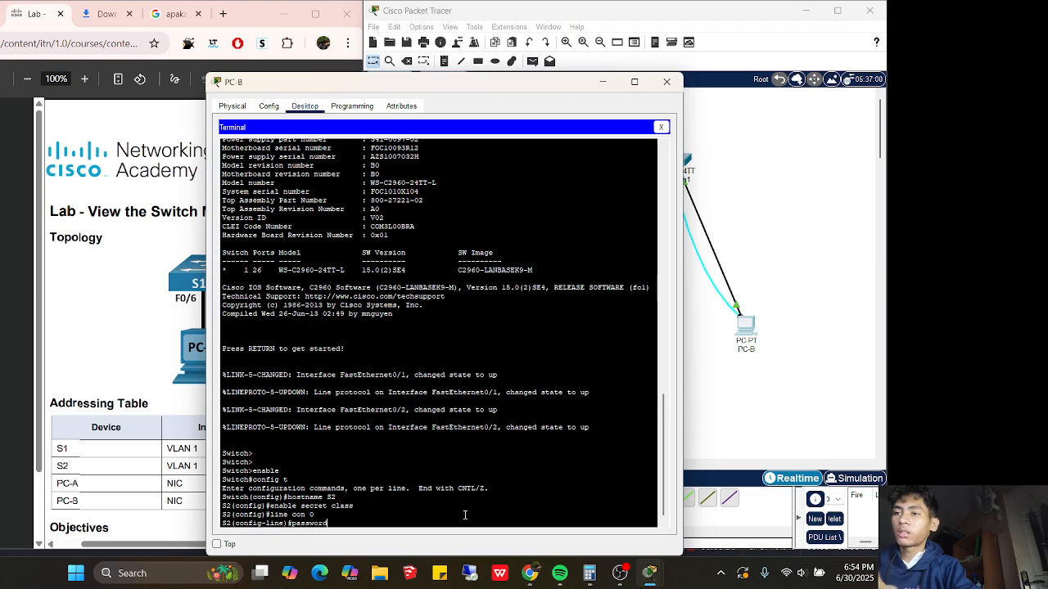
text(d cisco)
key(Return)
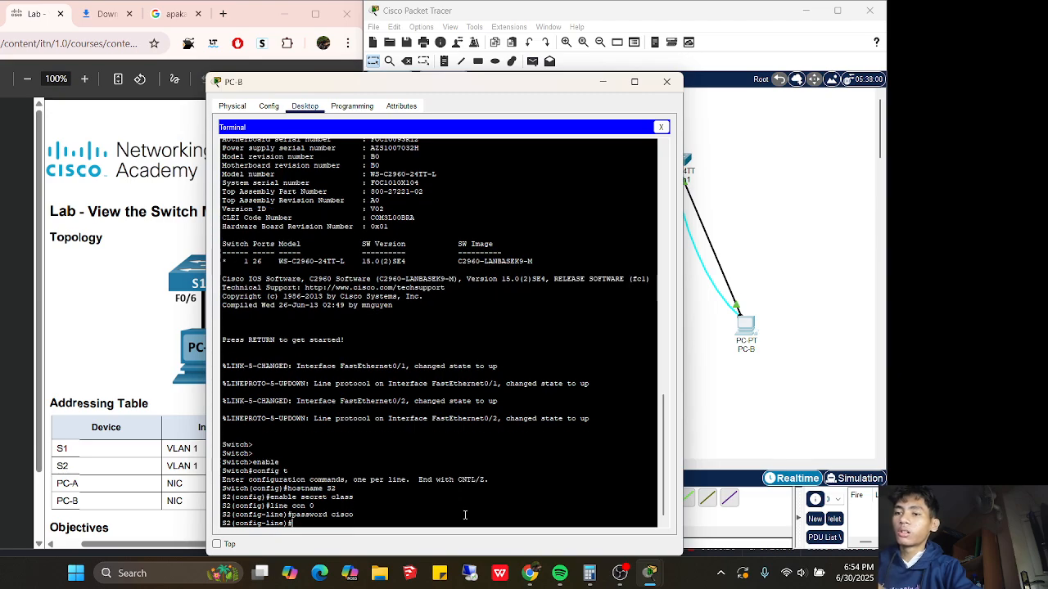
text(login)
key(Return)
Protect vty lines 0 4 with a password and login, then exit line configuration
text(lin)
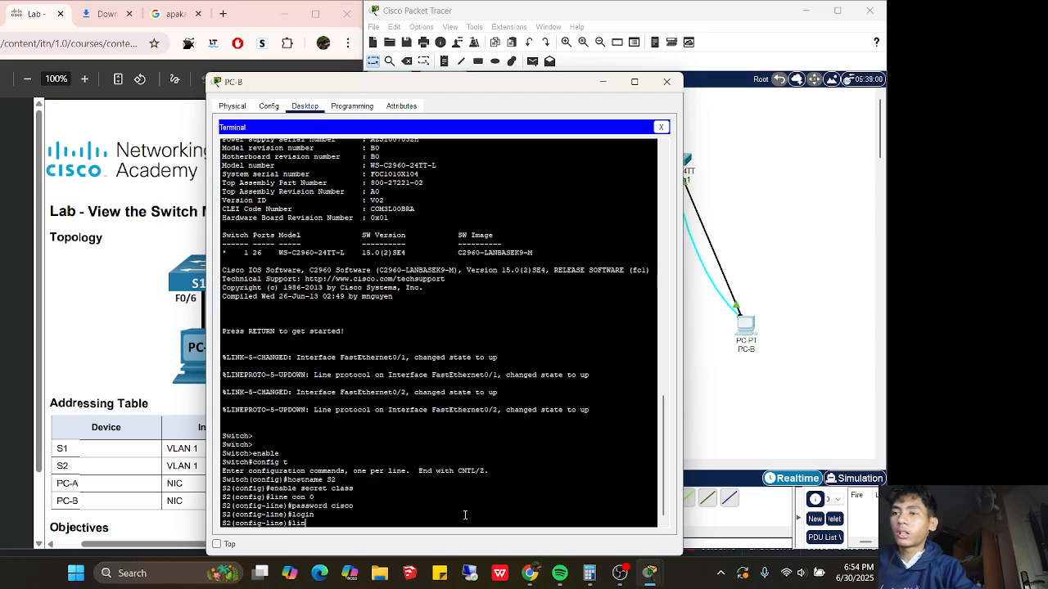
text(e vty 0 4)
key(Return)
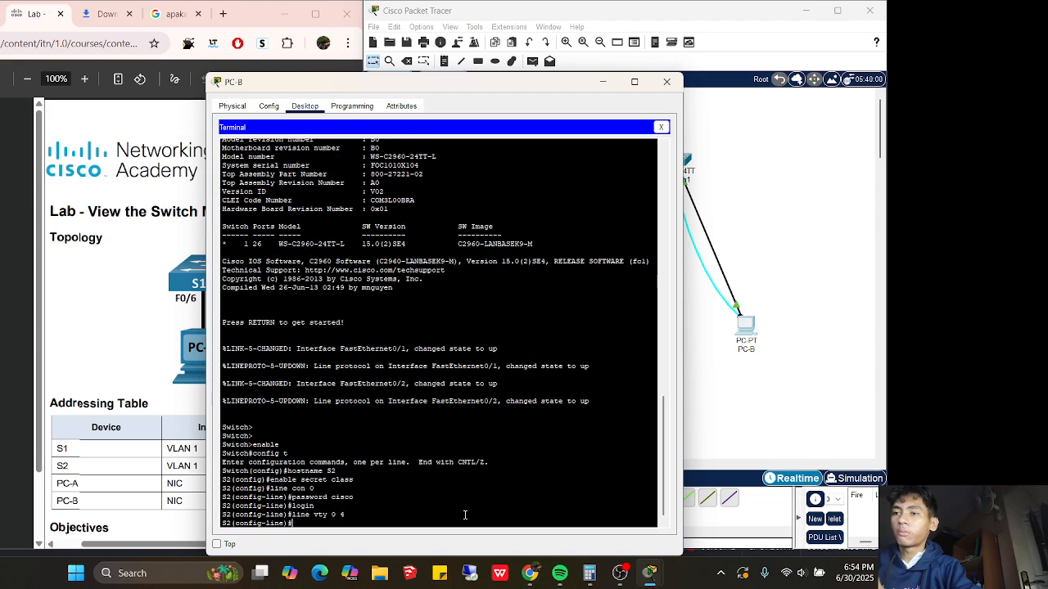
text(password)
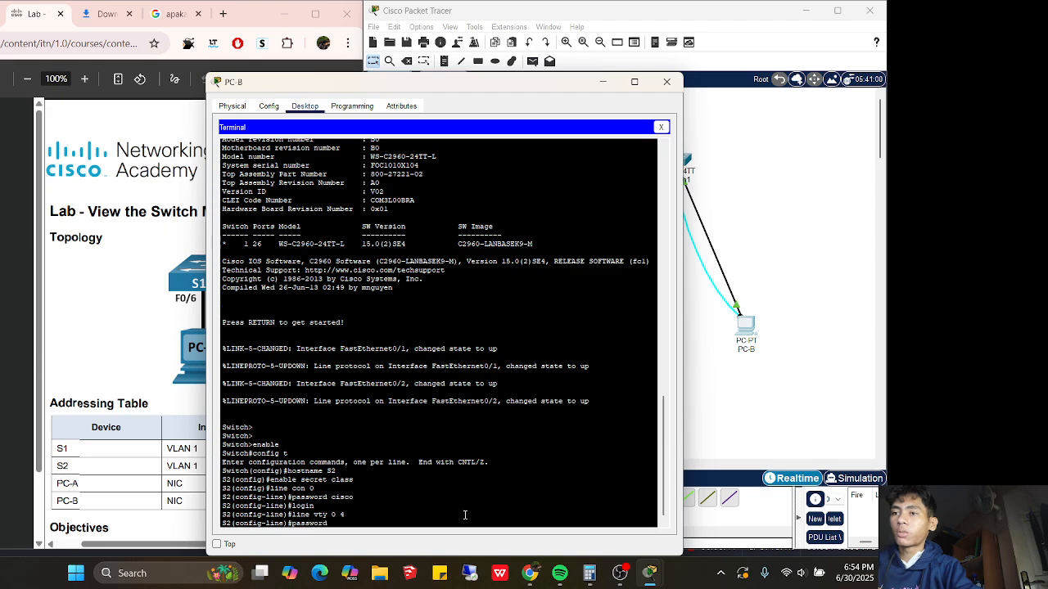
text( cisco)
key(Return)
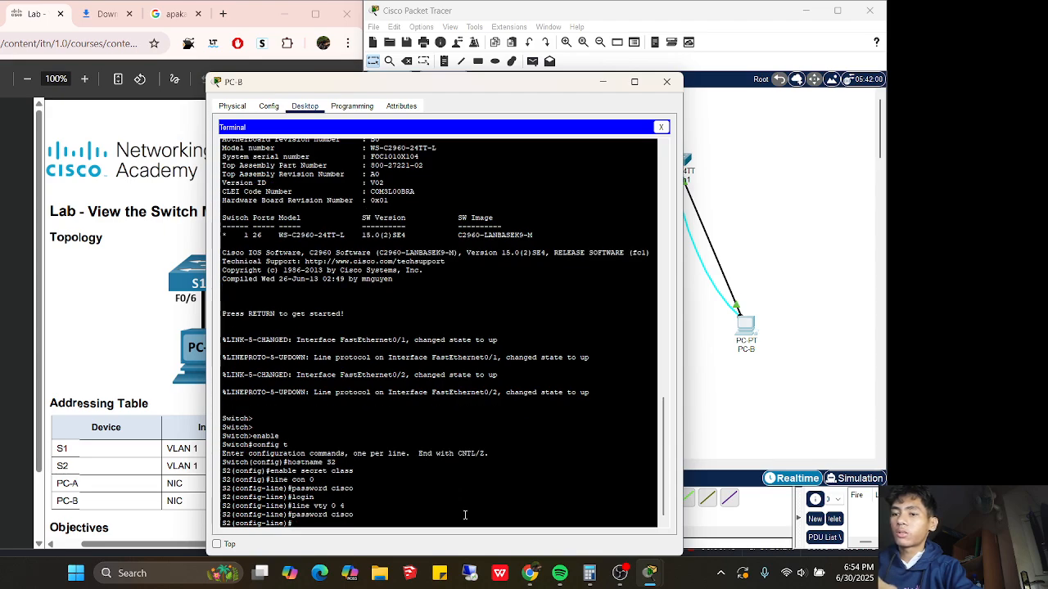
text(login)
key(Return)
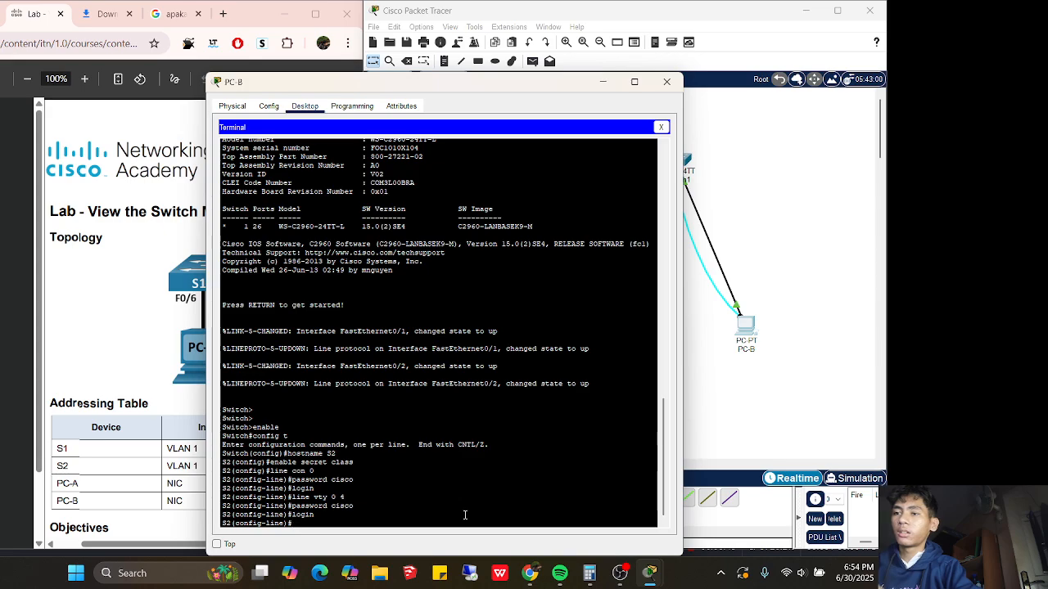
text(exit)
key(Return)
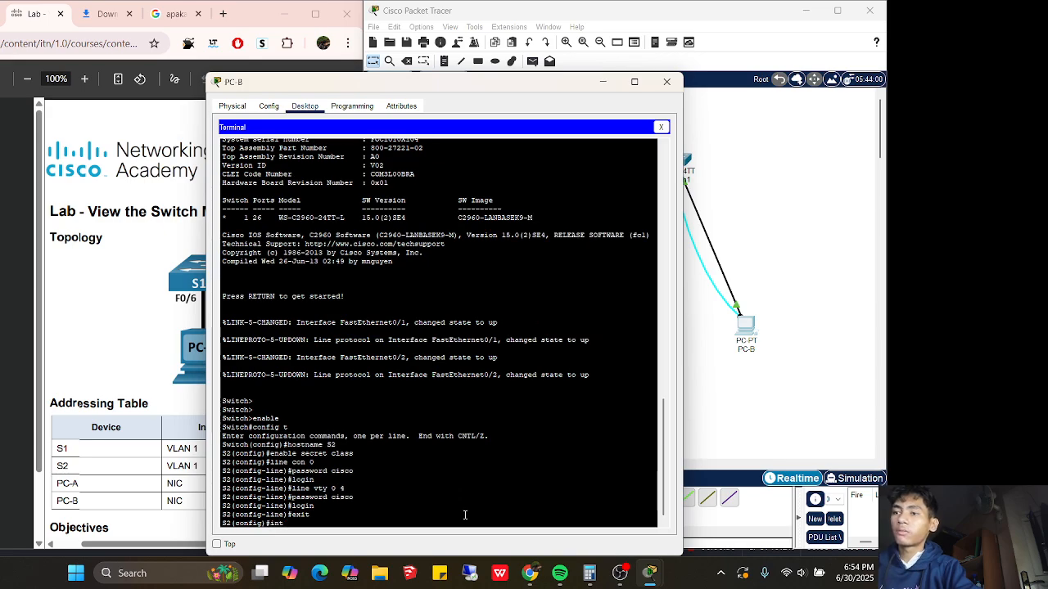
Assign 192.168.1.12 255.255.255.0 to S2's VLAN 1, fixing a mistyped address, and enable it with no shutdown
text(int vlan 1)
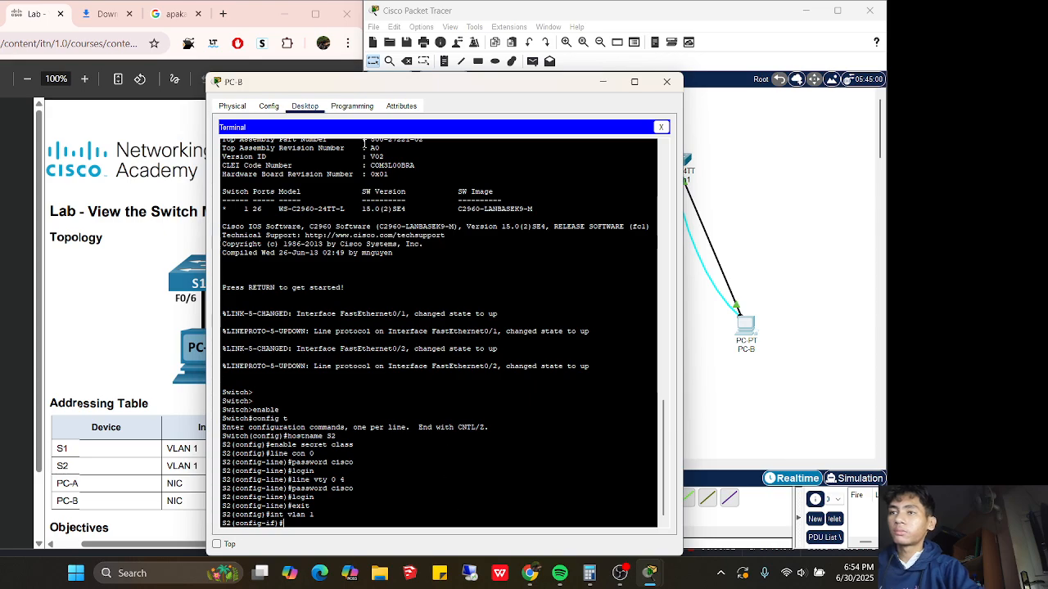
drag(325, 90, 488, 91)
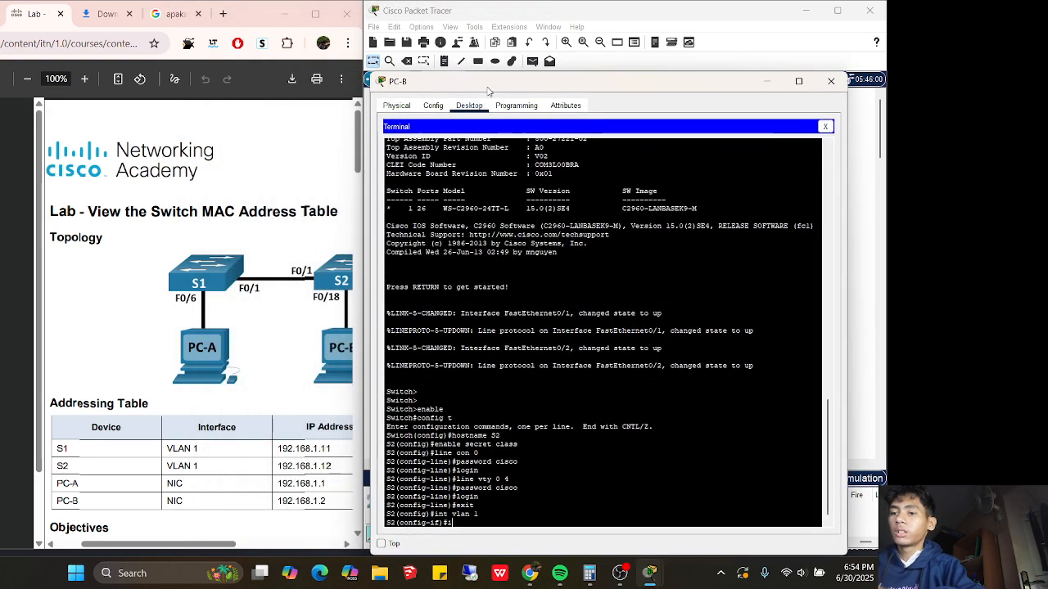
text(ip address 192.1)
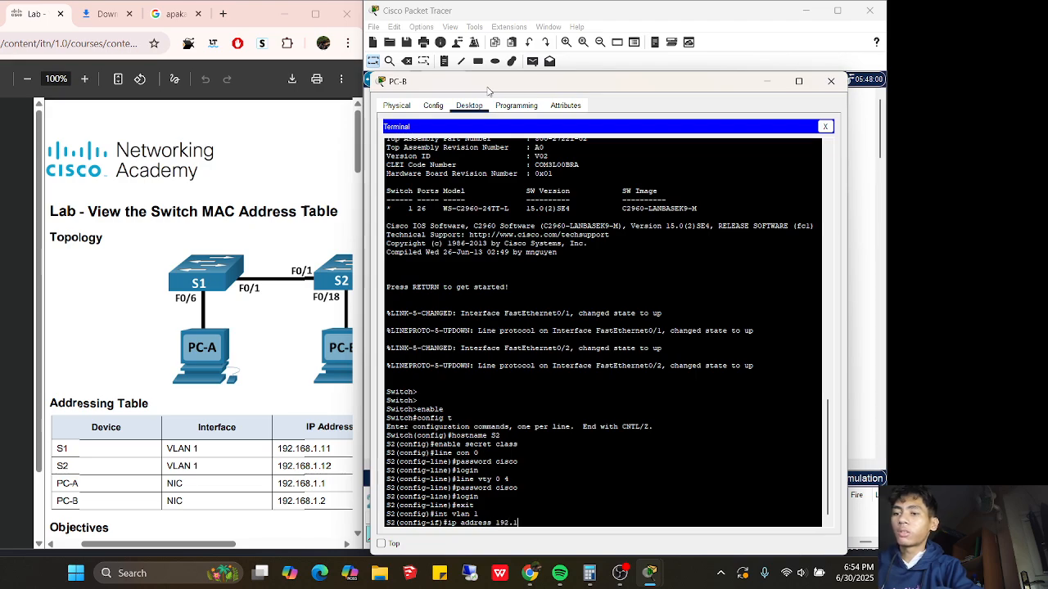
text(68.)
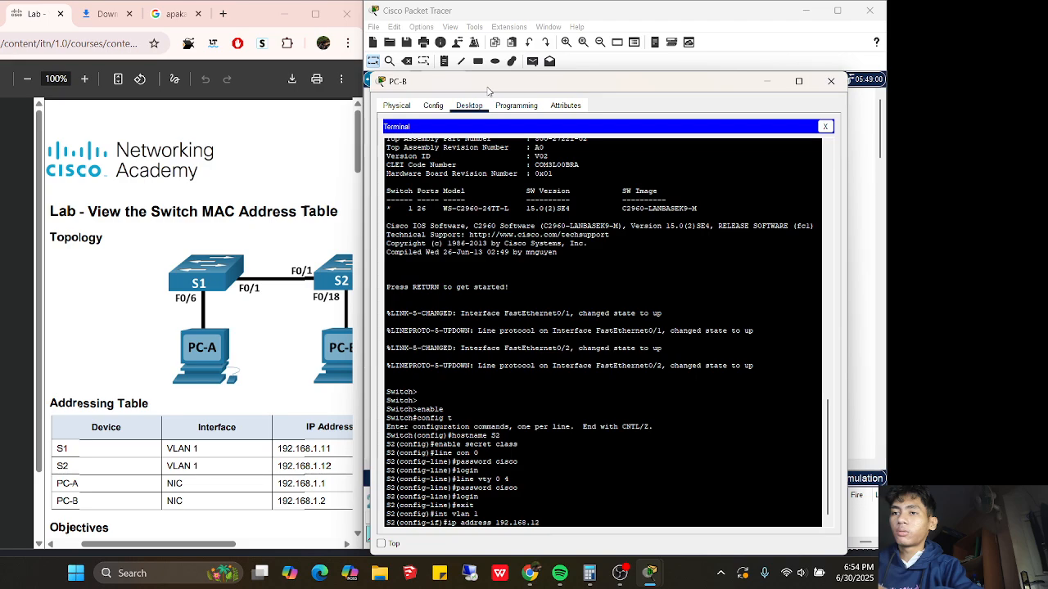
text(12)
key(Return)
key(Up)
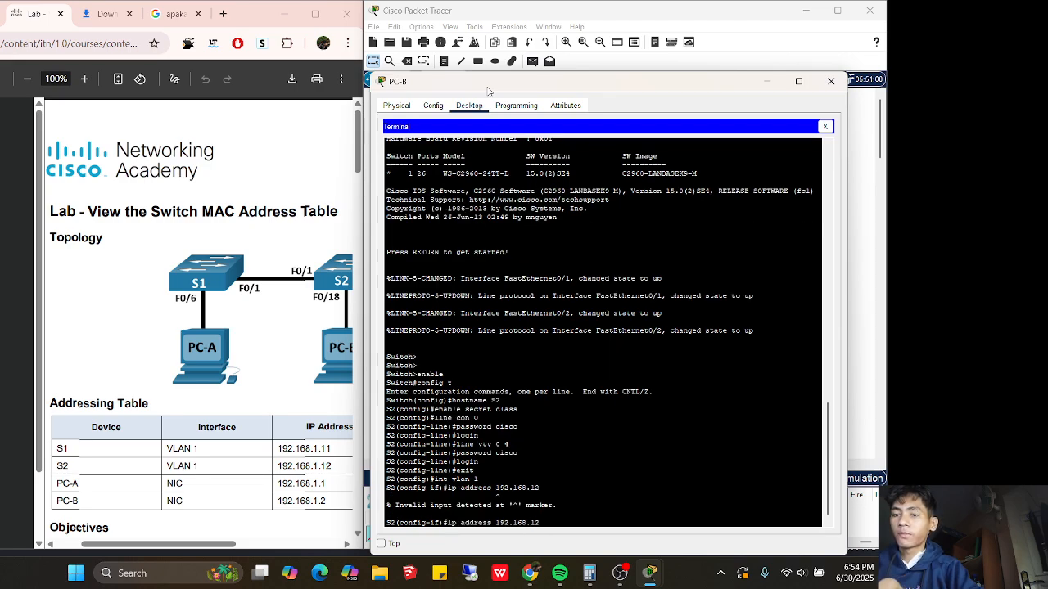
key(Left)
key(Left)
text(1.12)
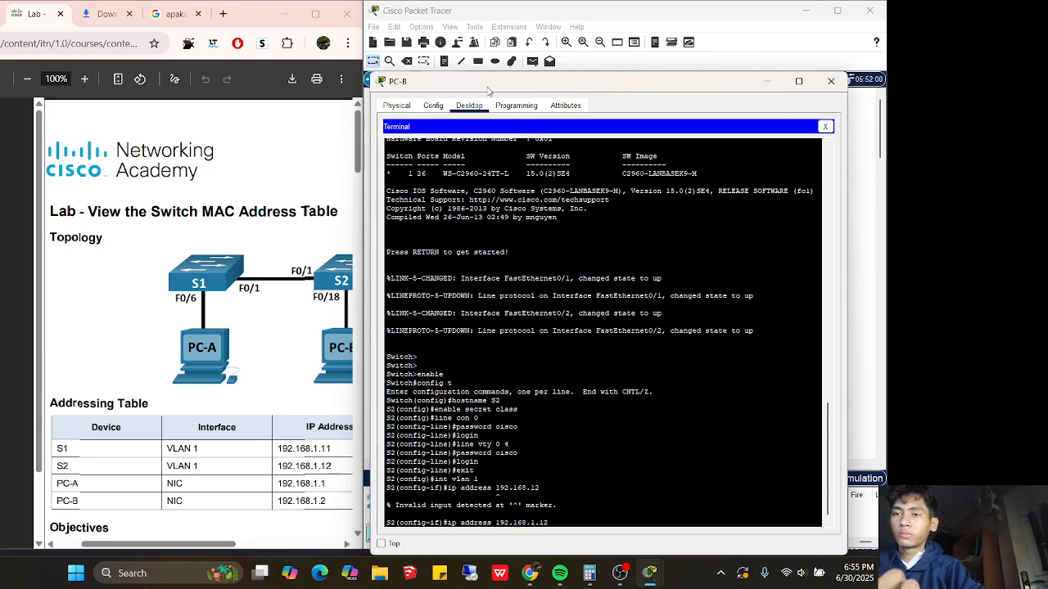
text( 255.255)
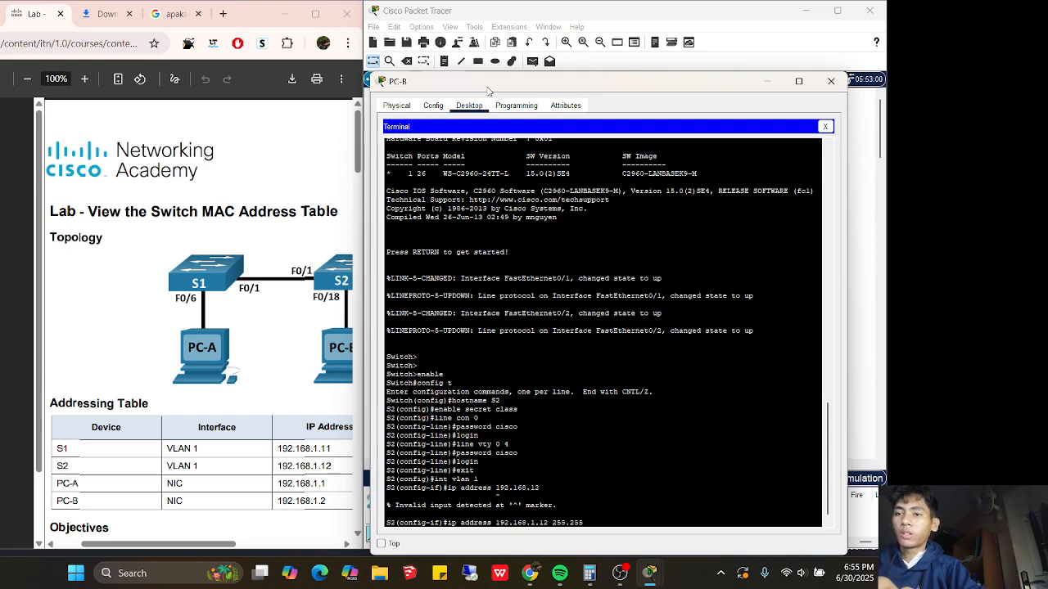
text(.25)
text(5.0)
key(Return)
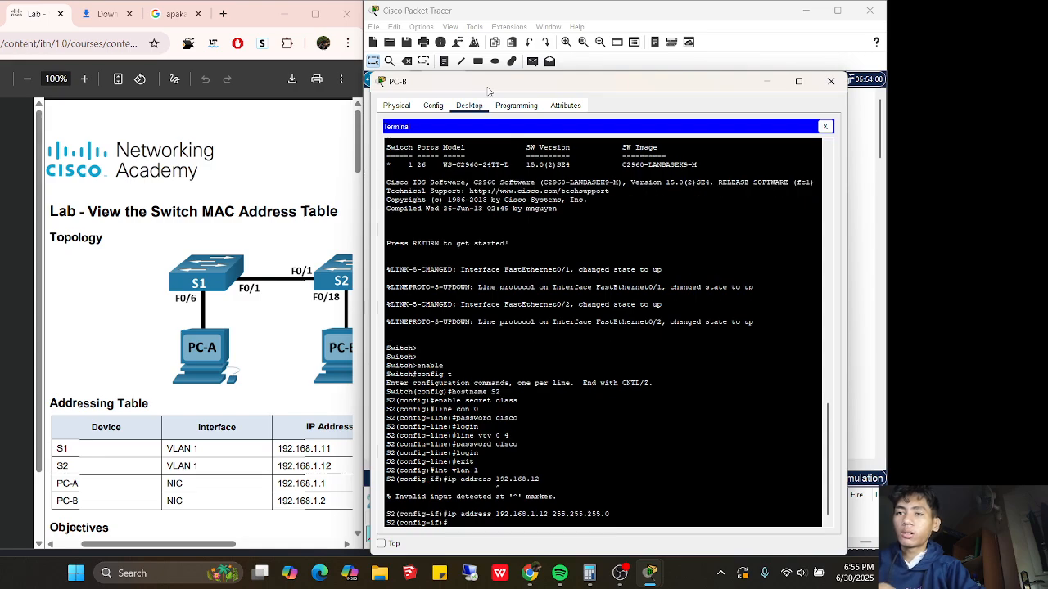
text(no shutdown)
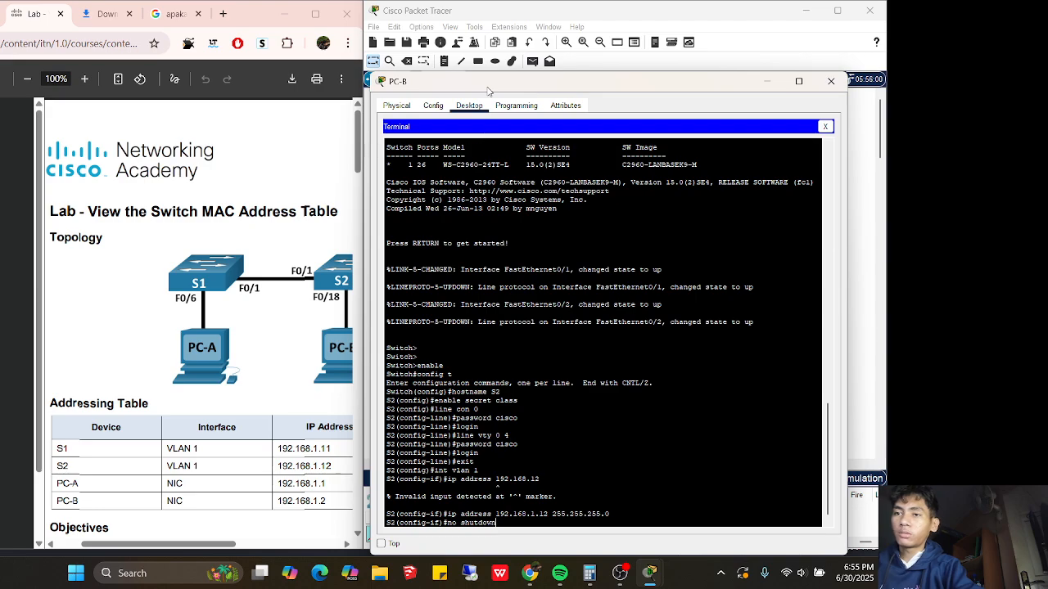
key(Return)
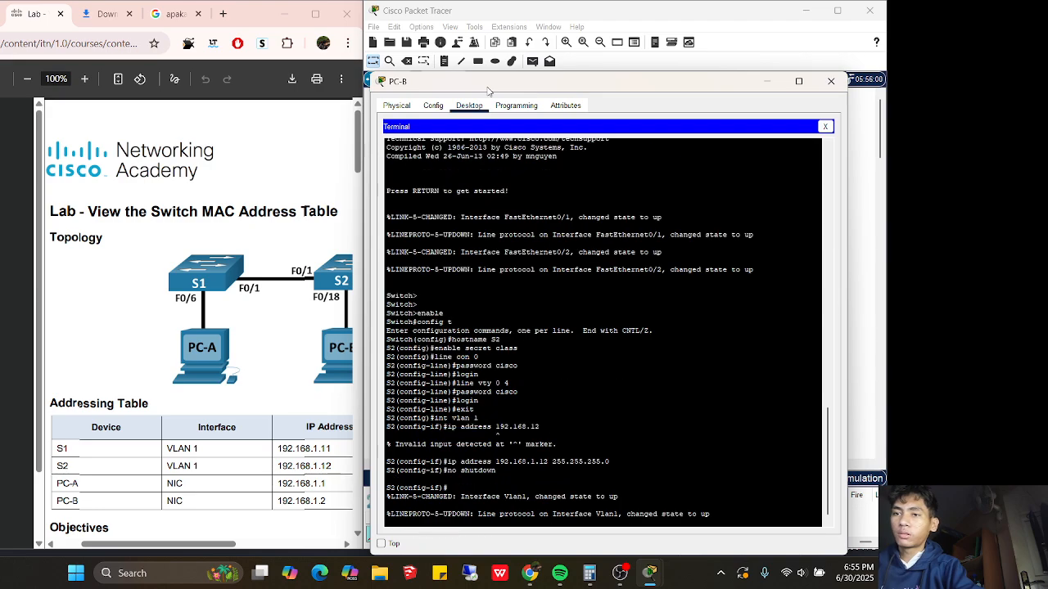
key(Return)
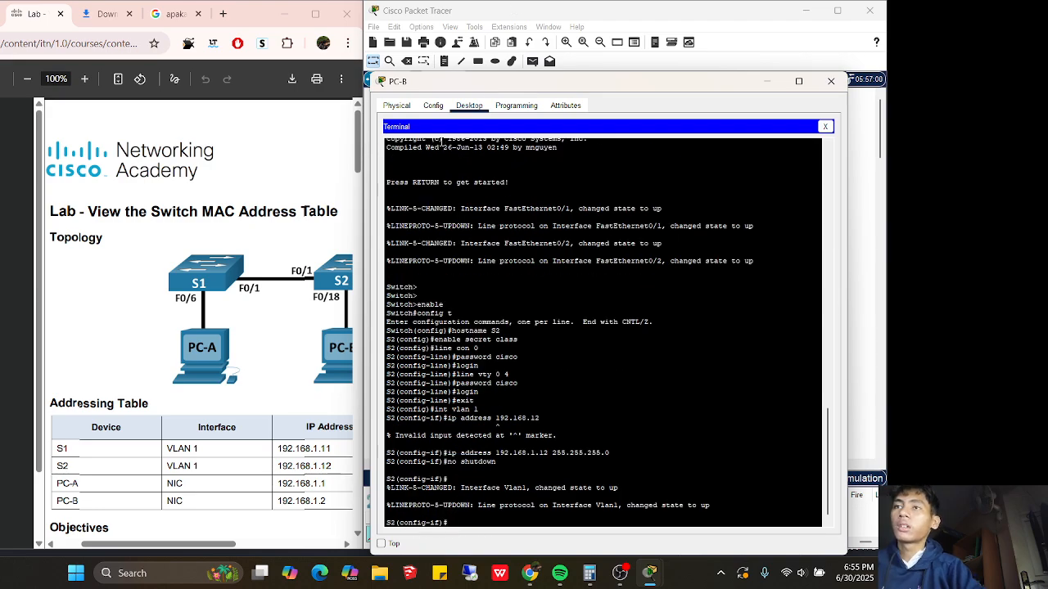
Run ipconfig /all on PC-A and highlight its MAC address 00E0.B0B2.7AE2
click(831, 81)
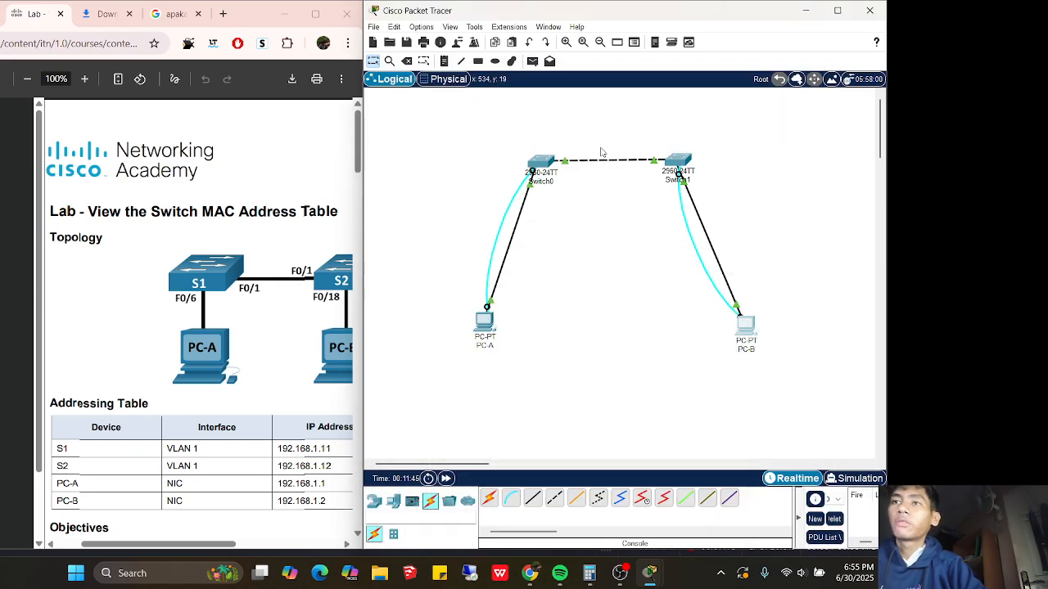
drag(358, 168, 358, 329)
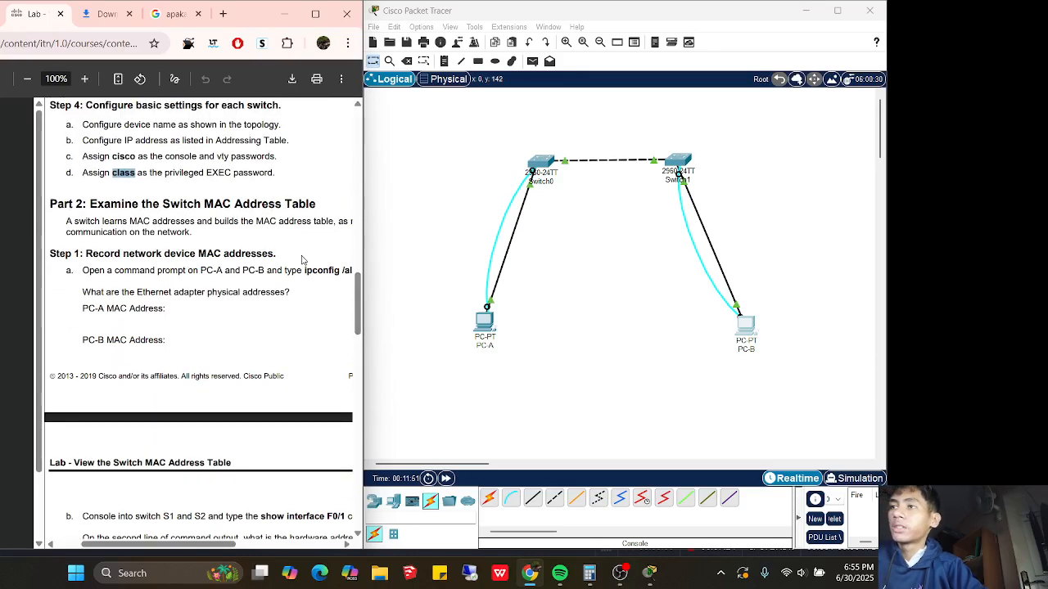
mouse_move(202, 550)
mouse_down()
mouse_move(222, 550)
mouse_move(201, 550)
mouse_up()
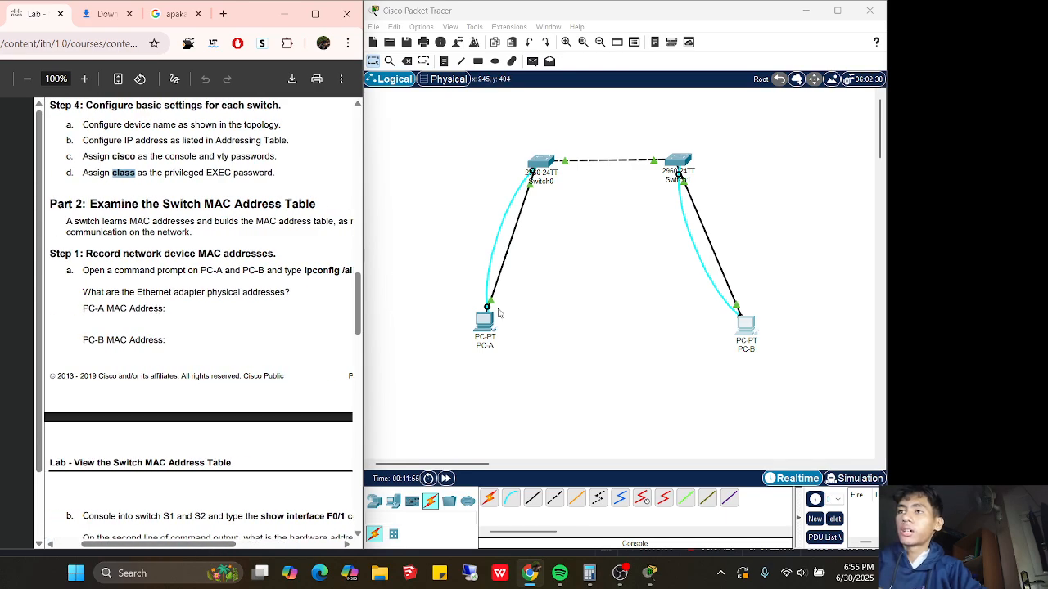
click(490, 318)
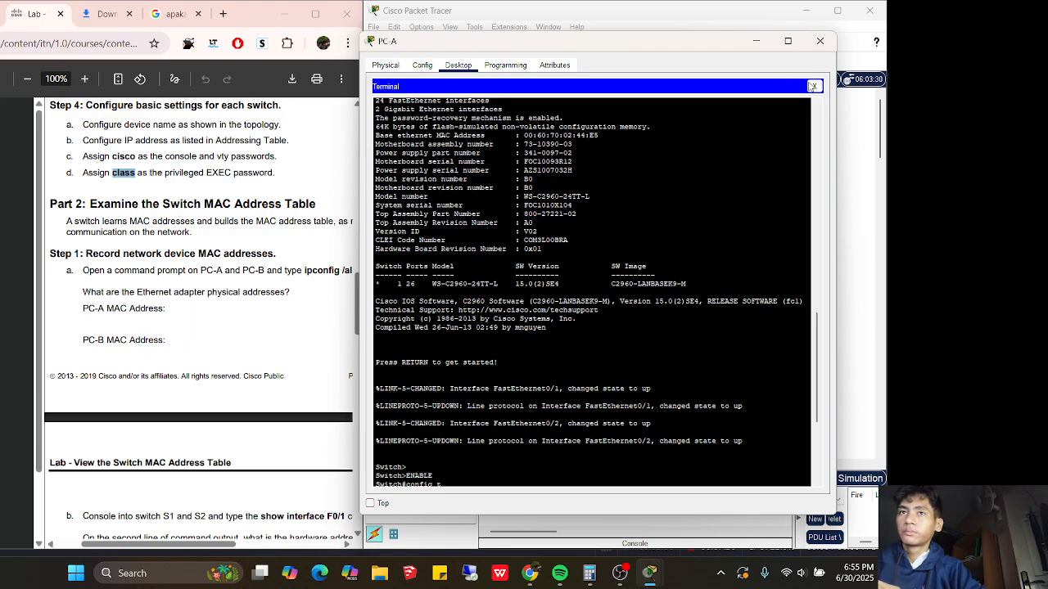
click(815, 86)
click(691, 131)
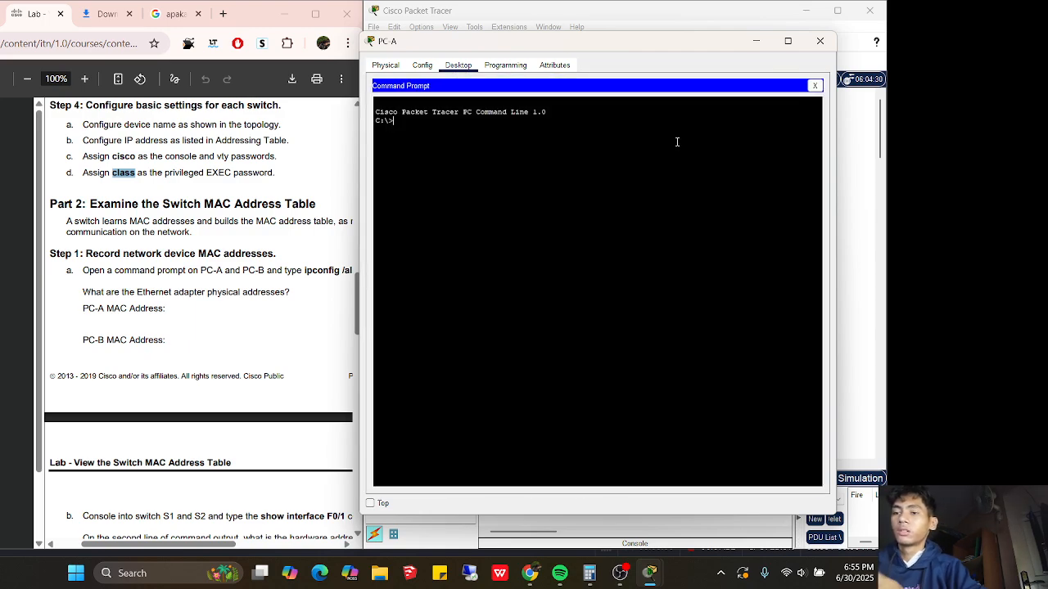
text(ipconfig )
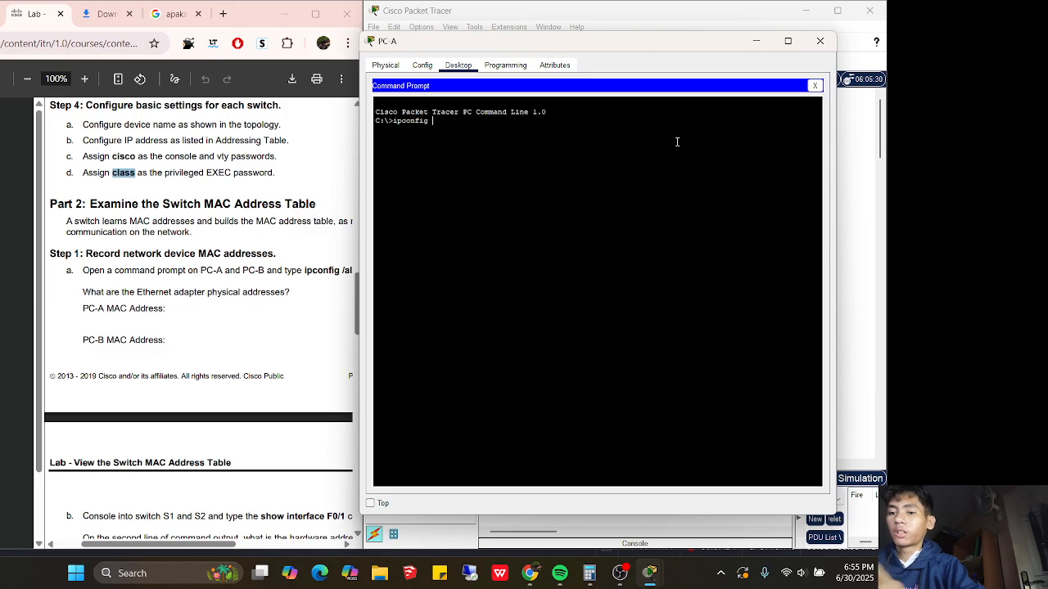
text(/all)
key(Return)
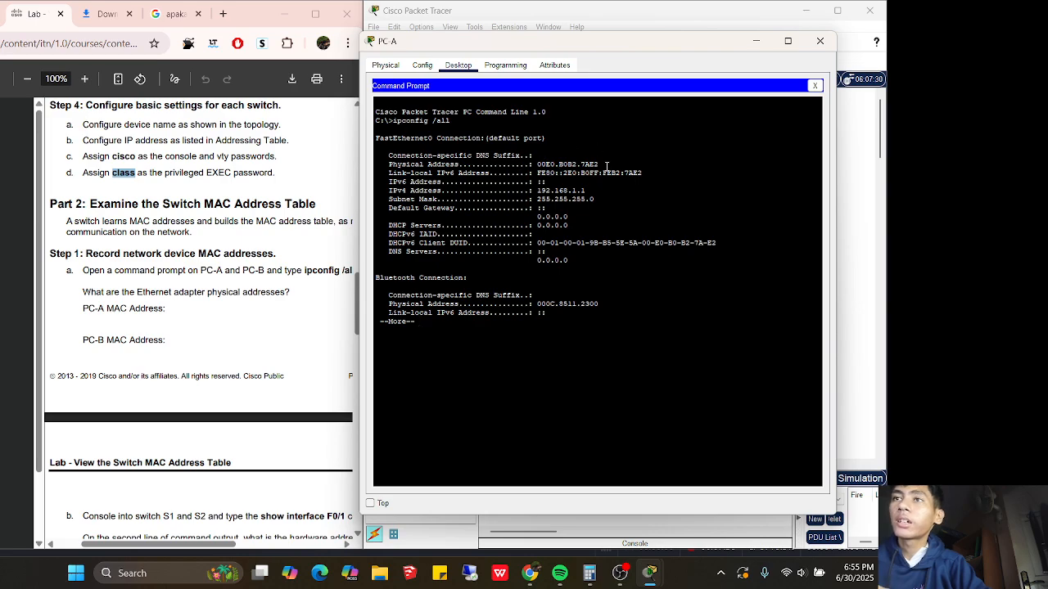
drag(607, 167, 535, 167)
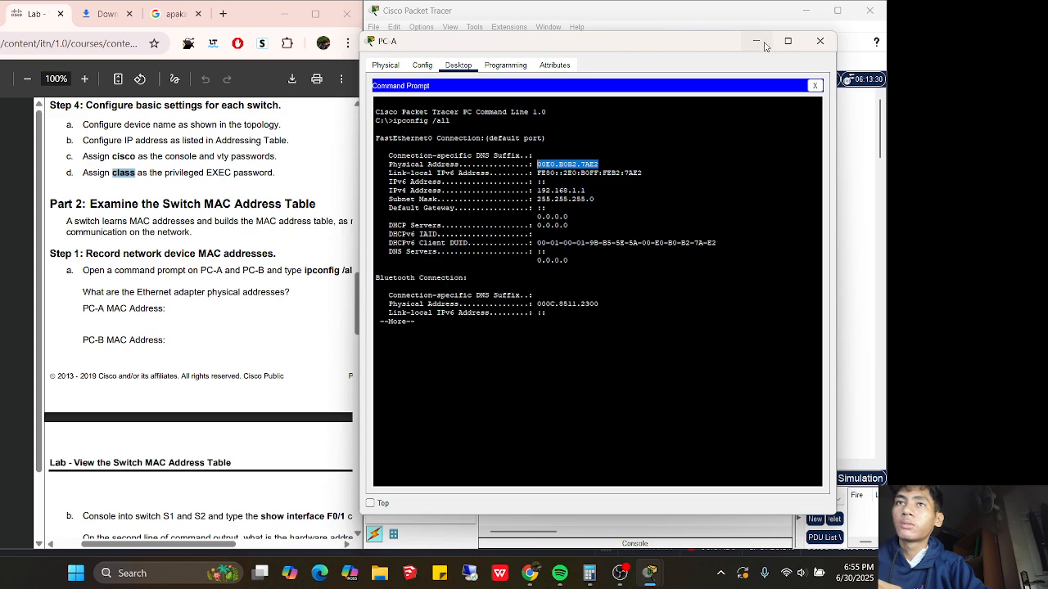
click(820, 40)
Run ipconfig /all in PC-B's command prompt and highlight MAC address 0060.2F2E.5B11
click(745, 326)
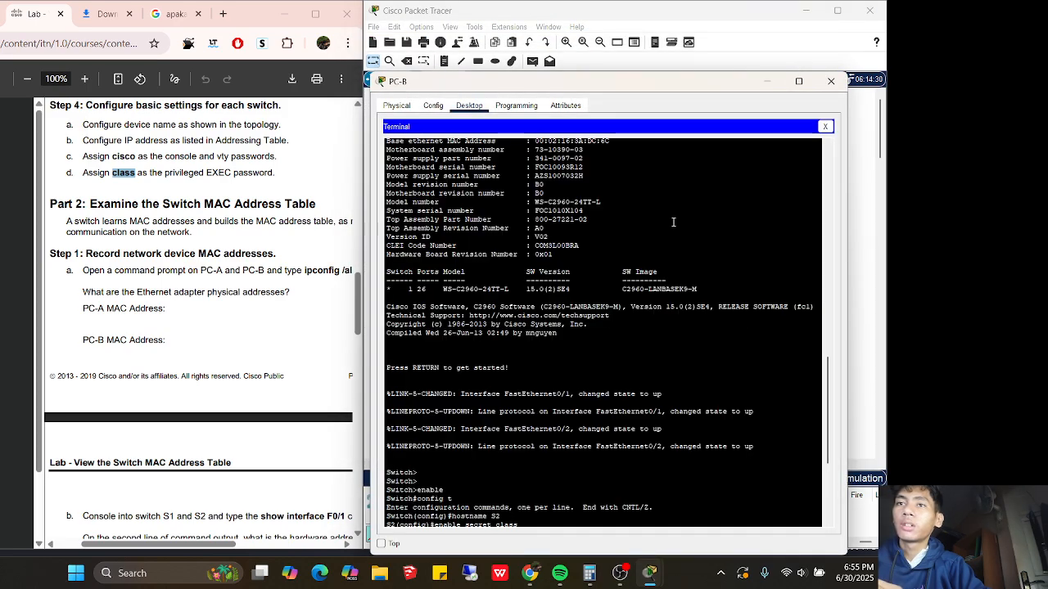
click(826, 127)
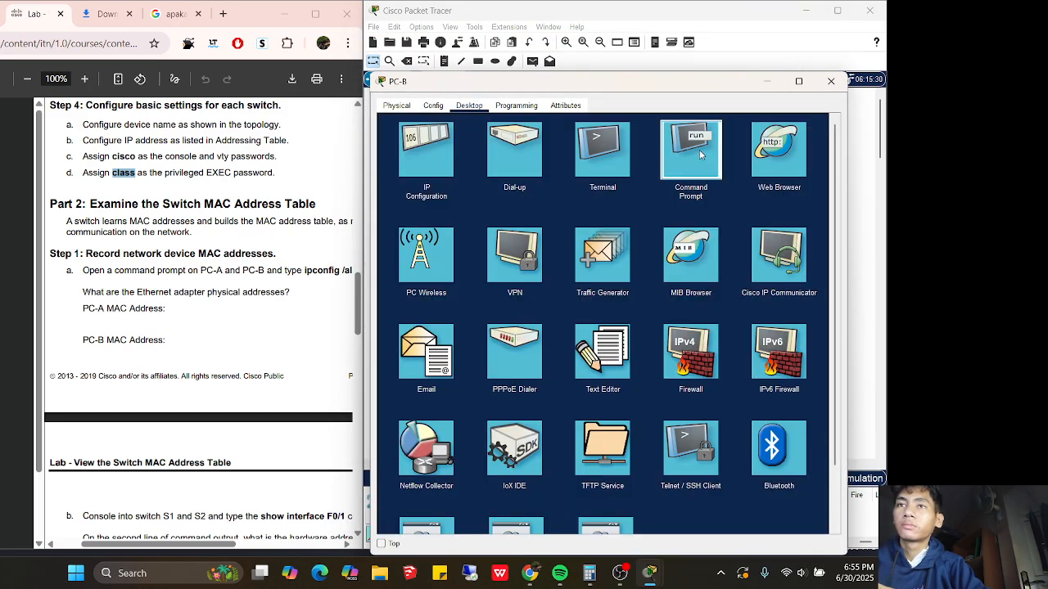
click(667, 154)
text(ip co)
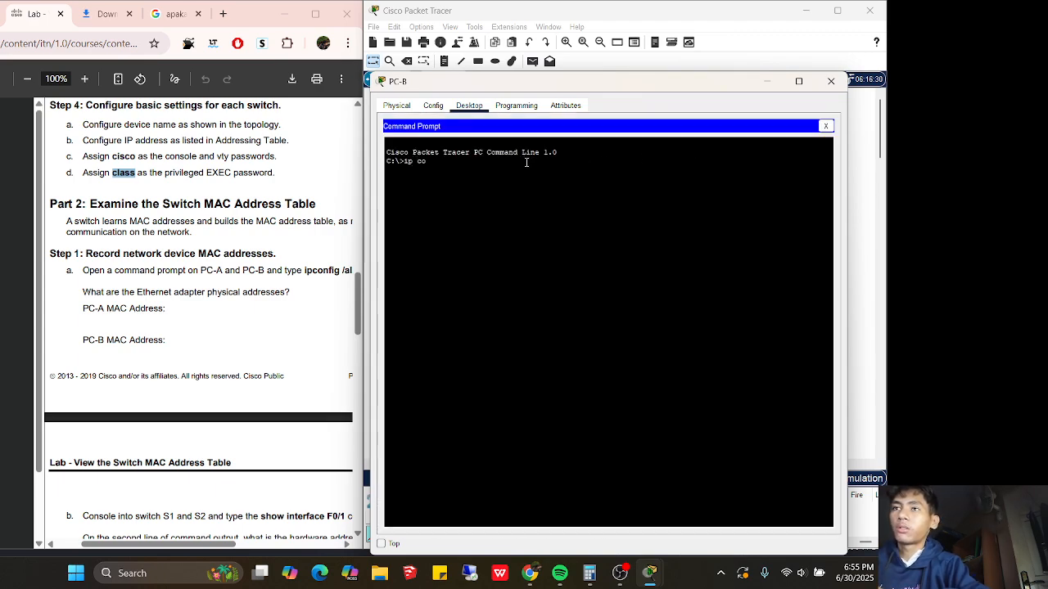
key(BackSpace)
key(BackSpace)
key(BackSpace)
text(config)
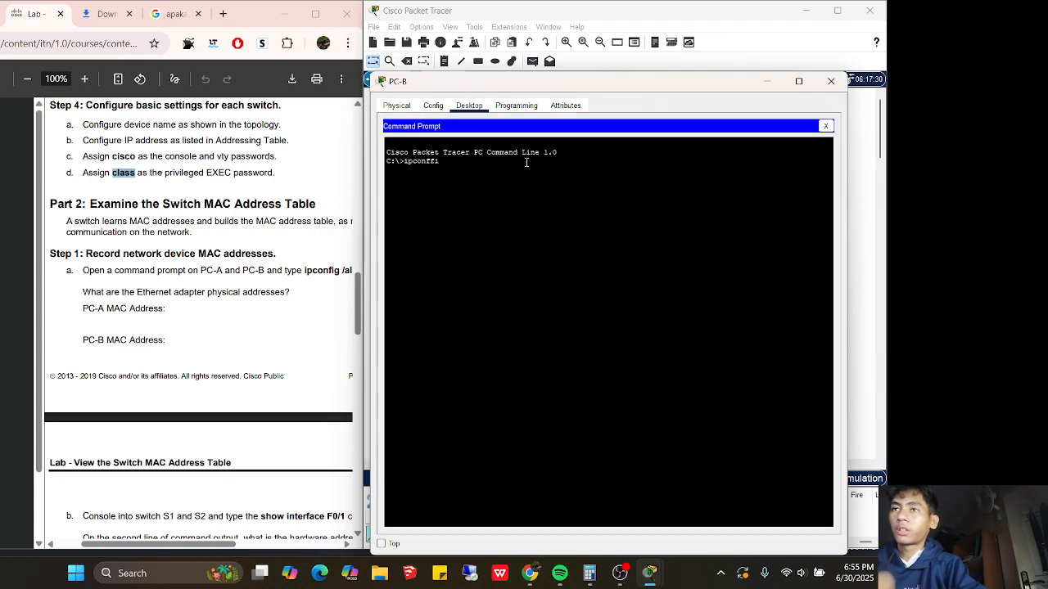
key(BackSpace)
key(BackSpace)
text(ig /a)
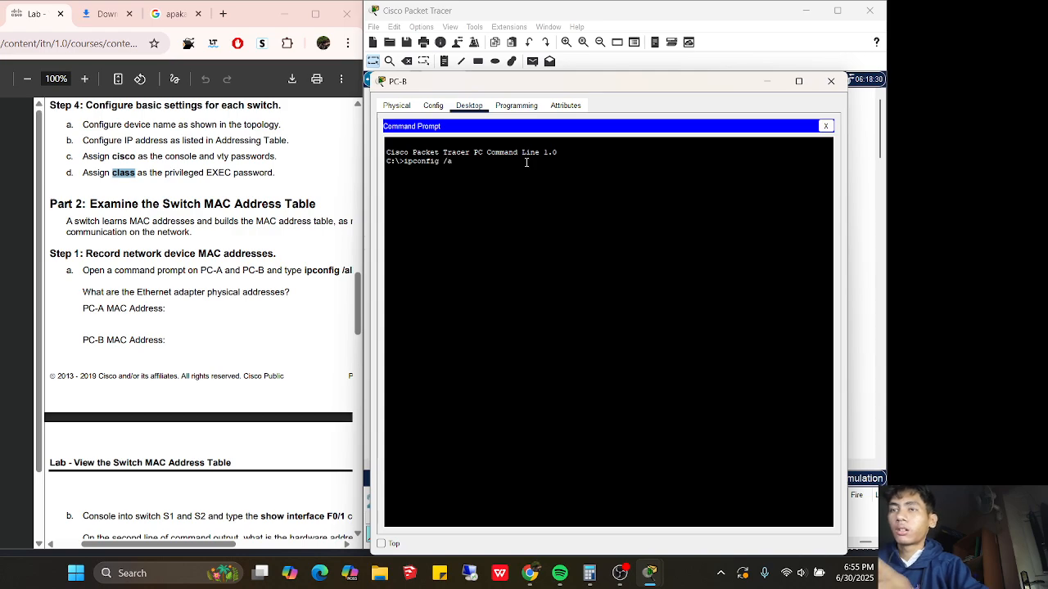
text(ll)
key(Return)
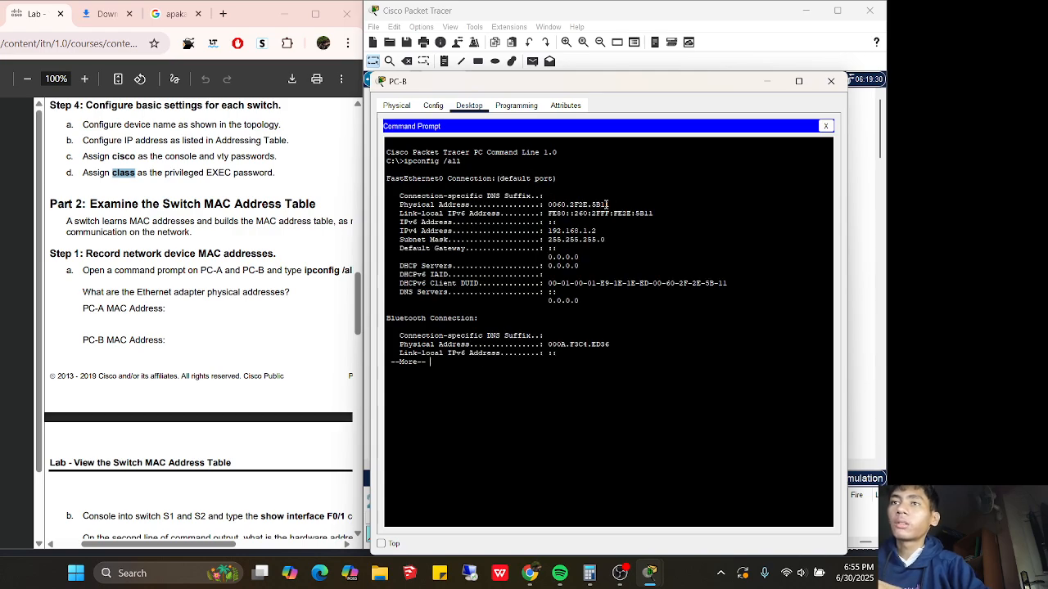
drag(608, 204, 548, 206)
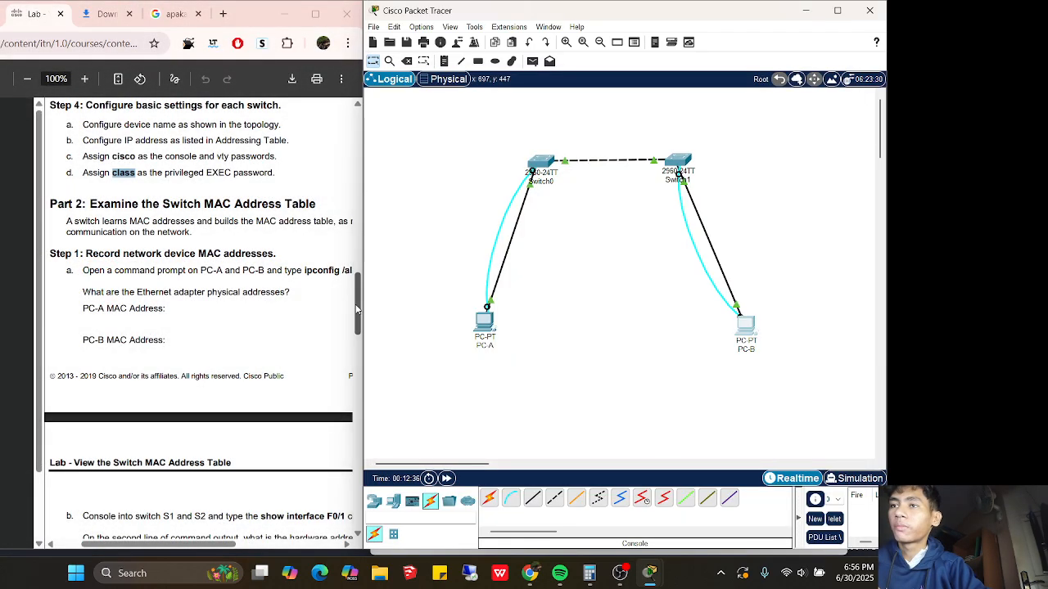
Reconnect PC-A's terminal to switch S1's console with default settings
scroll(356, 326, down, 2)
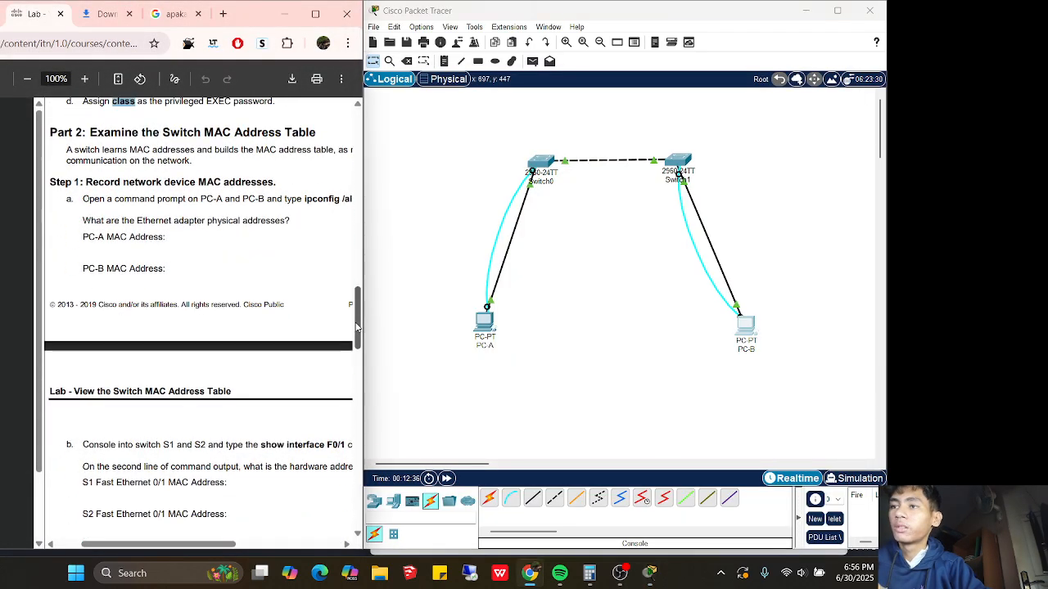
scroll(356, 327, down, 4)
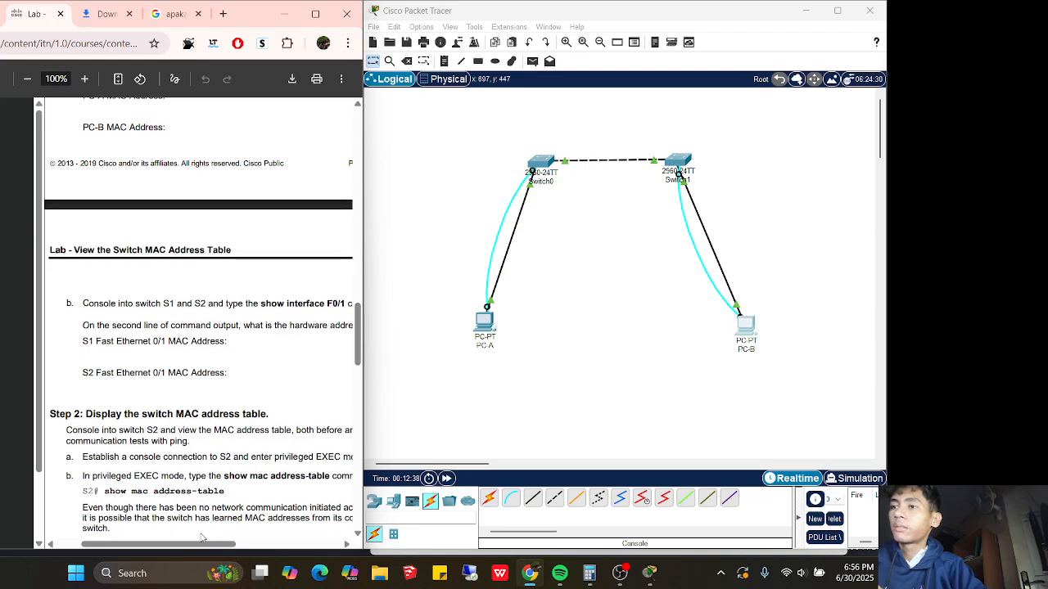
drag(190, 548, 204, 551)
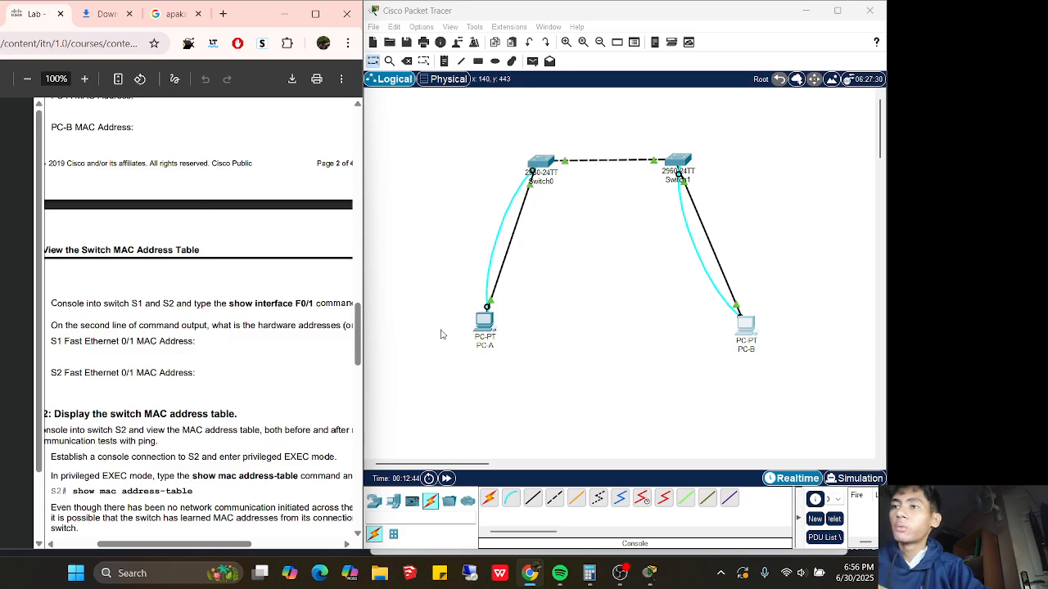
click(485, 320)
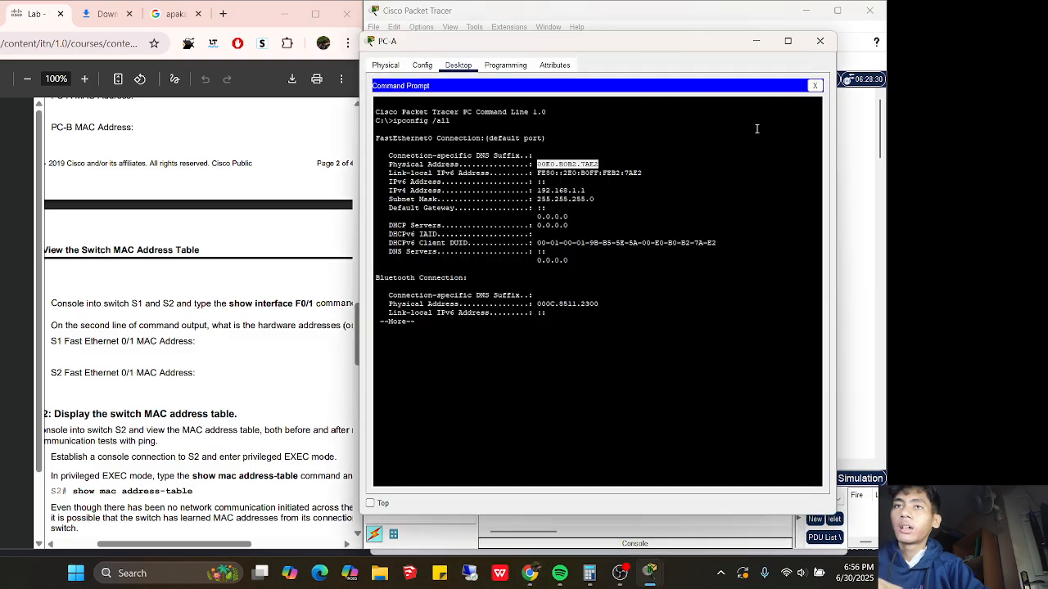
click(817, 85)
click(601, 117)
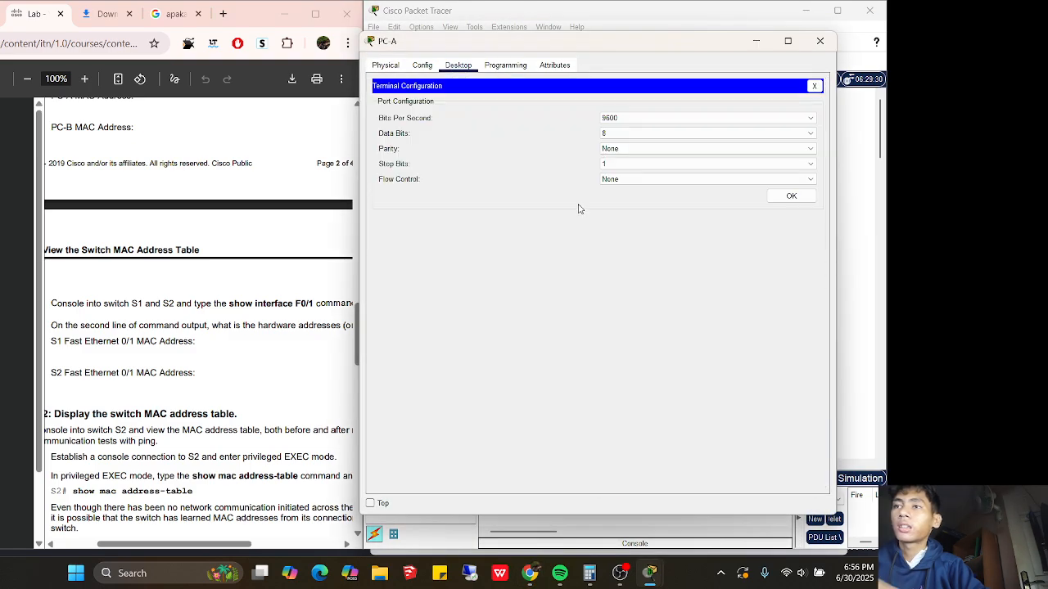
click(791, 198)
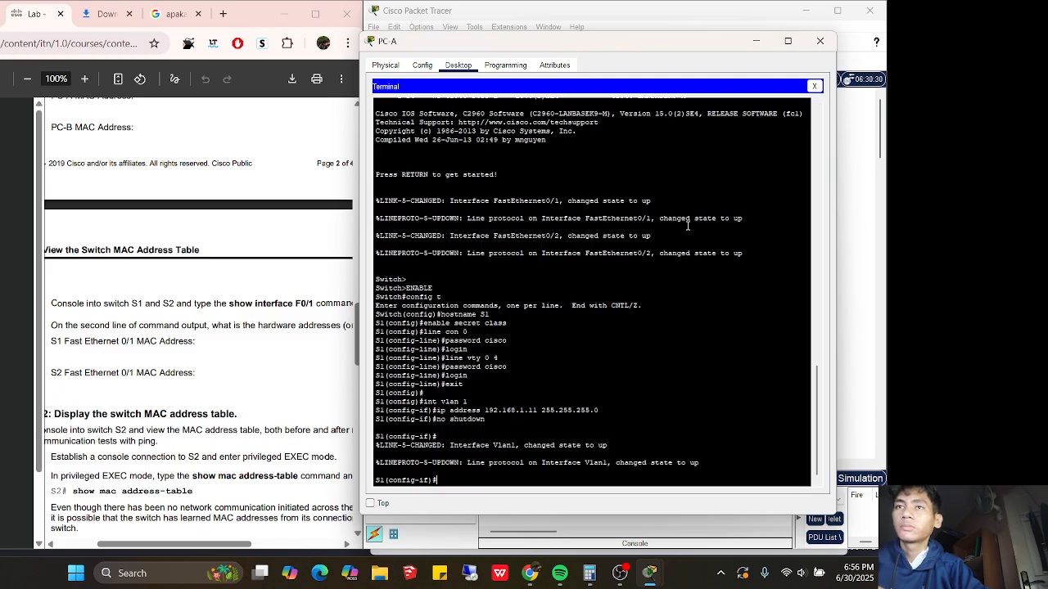
Exit to privileged mode on S1 and run show int f0/1, revealing hardware address 0001.4269.e901
text(exit)
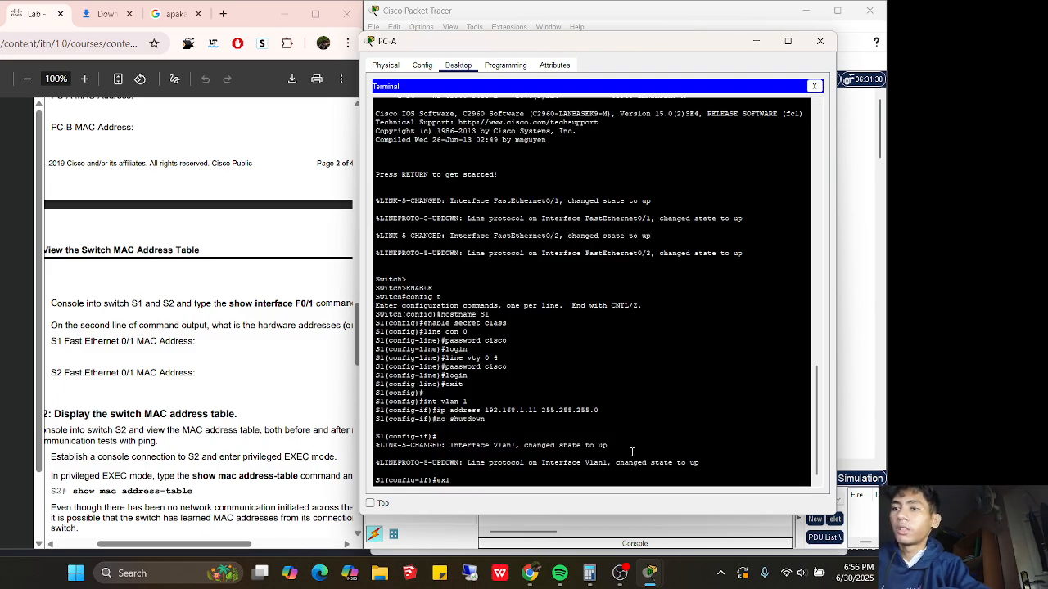
key(Return)
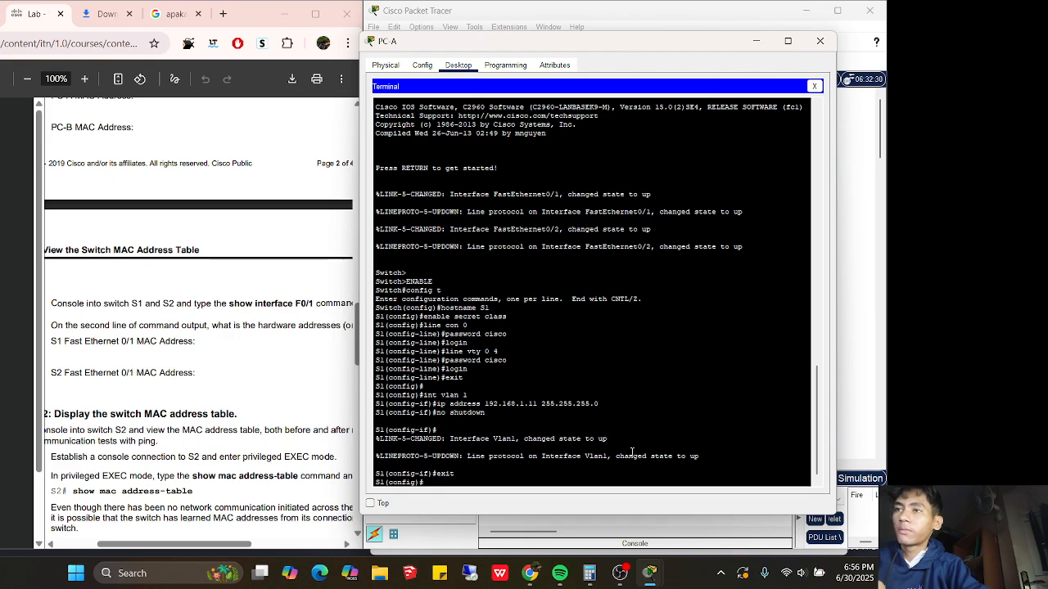
text(sho)
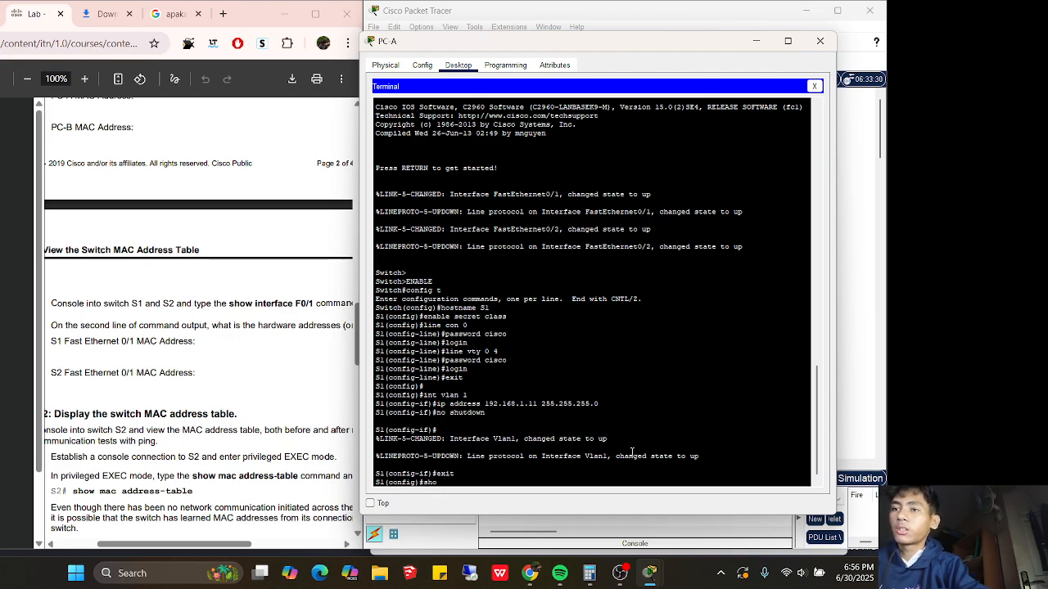
text(w)
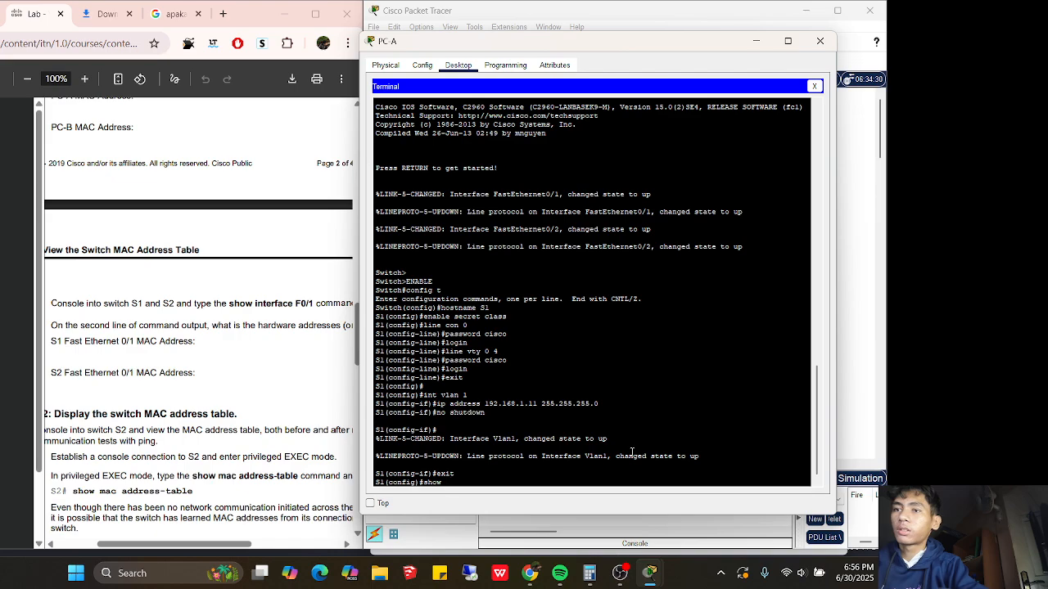
text(exit)
key(Return)
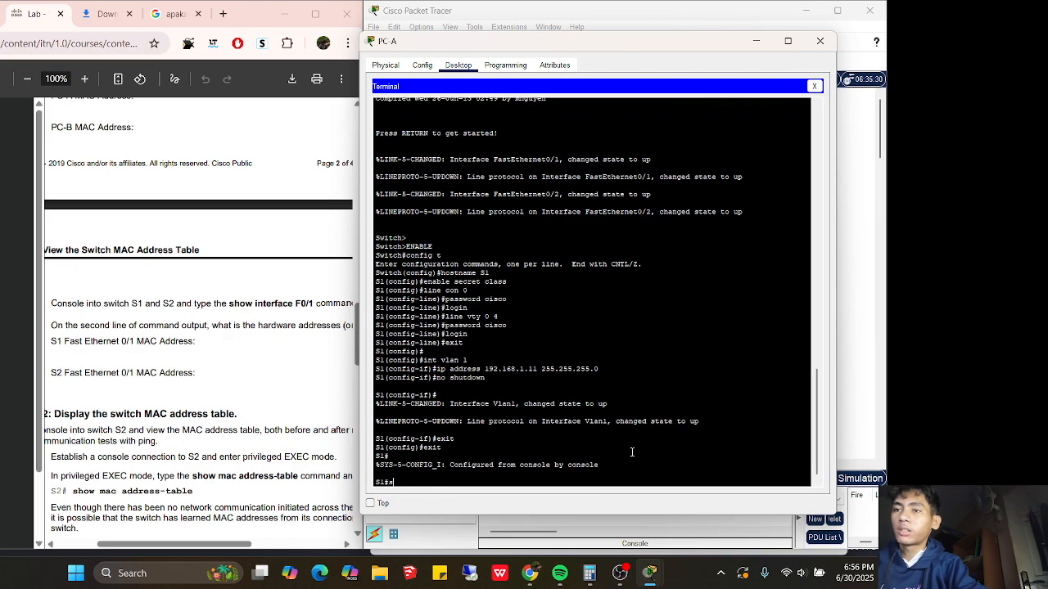
text(show int)
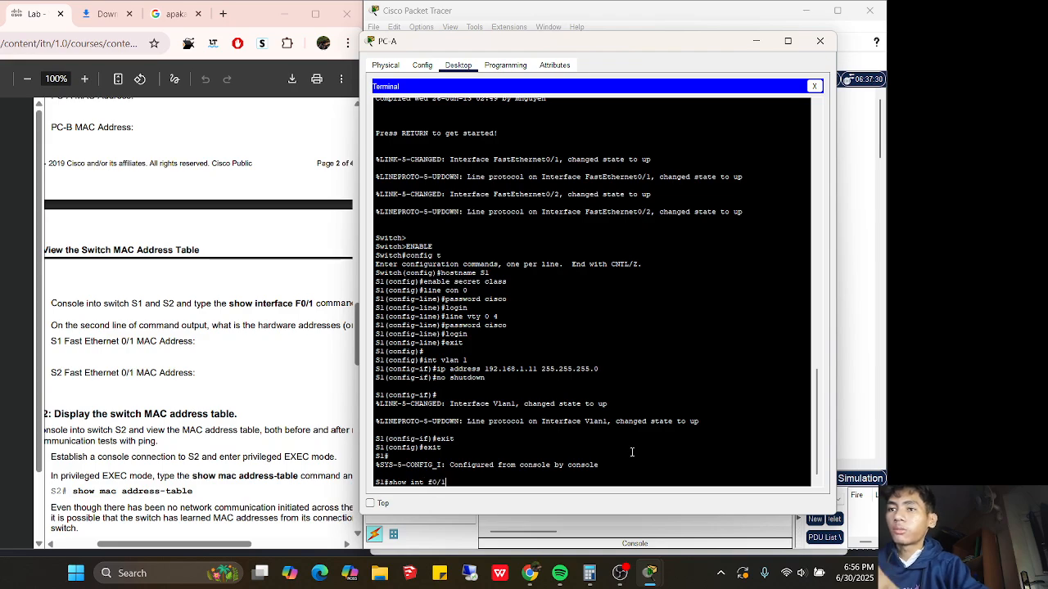
text( f0/1)
key(Return)
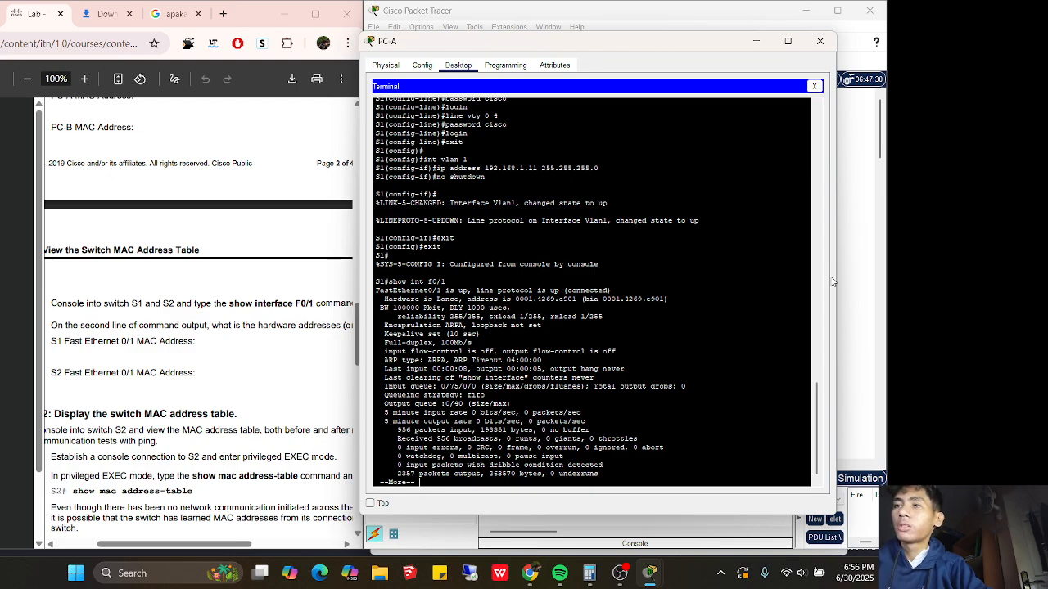
Reconnect PC-B's terminal to switch S2's console with default settings
click(857, 255)
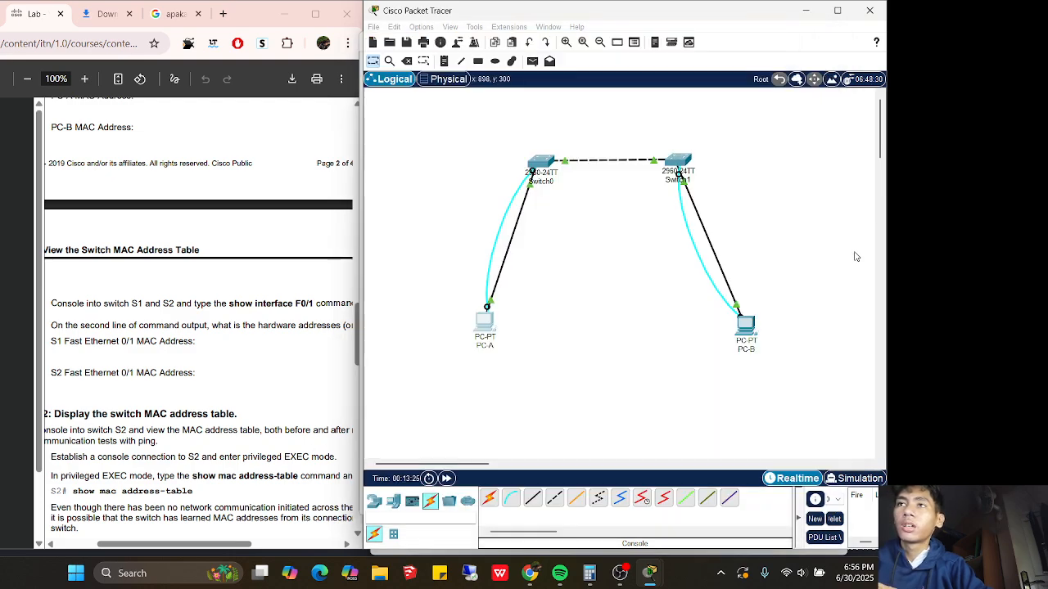
click(744, 316)
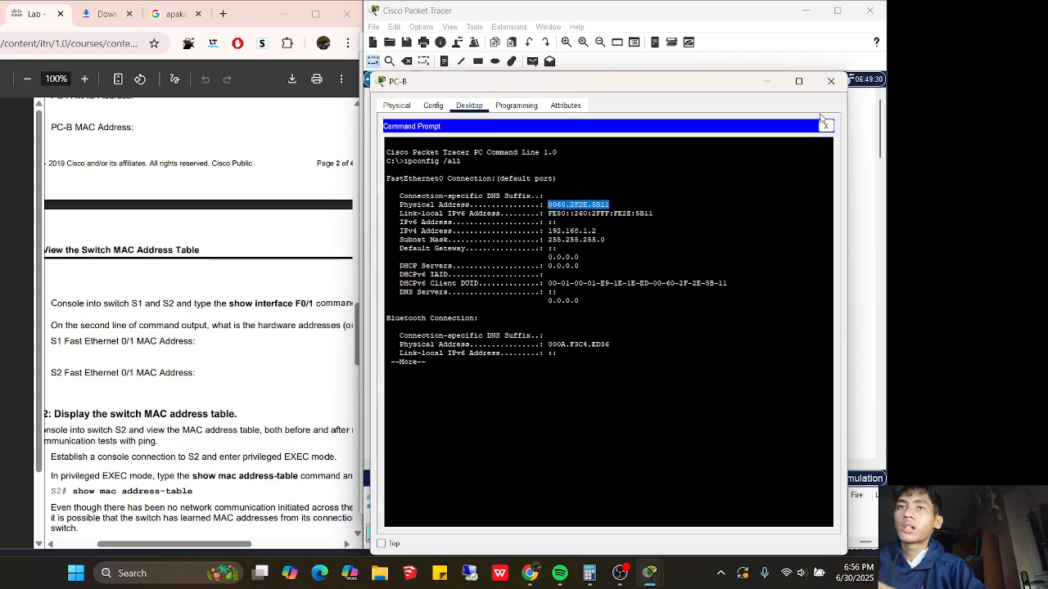
click(826, 125)
click(602, 151)
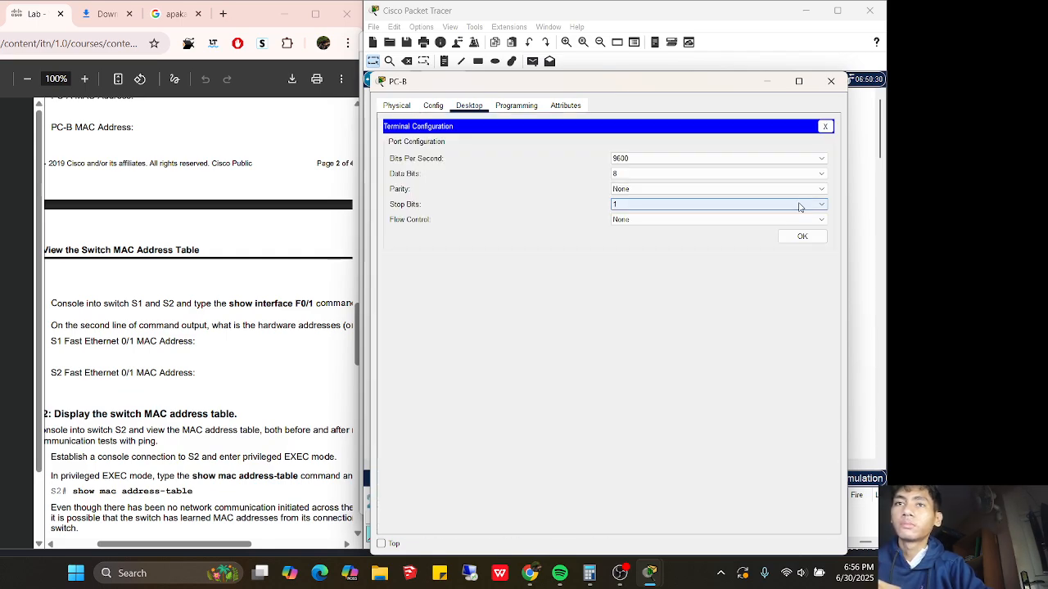
click(799, 235)
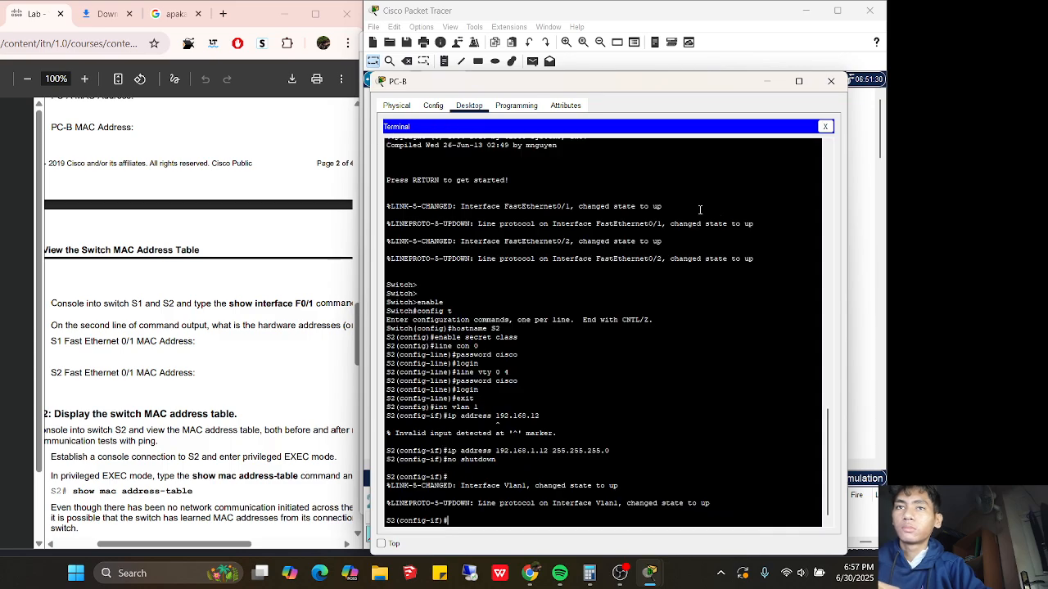
key(Return)
Exit to privileged mode on S2, run show int f0/1, and highlight hardware address 00d0.d374.9c01
text(exiit)
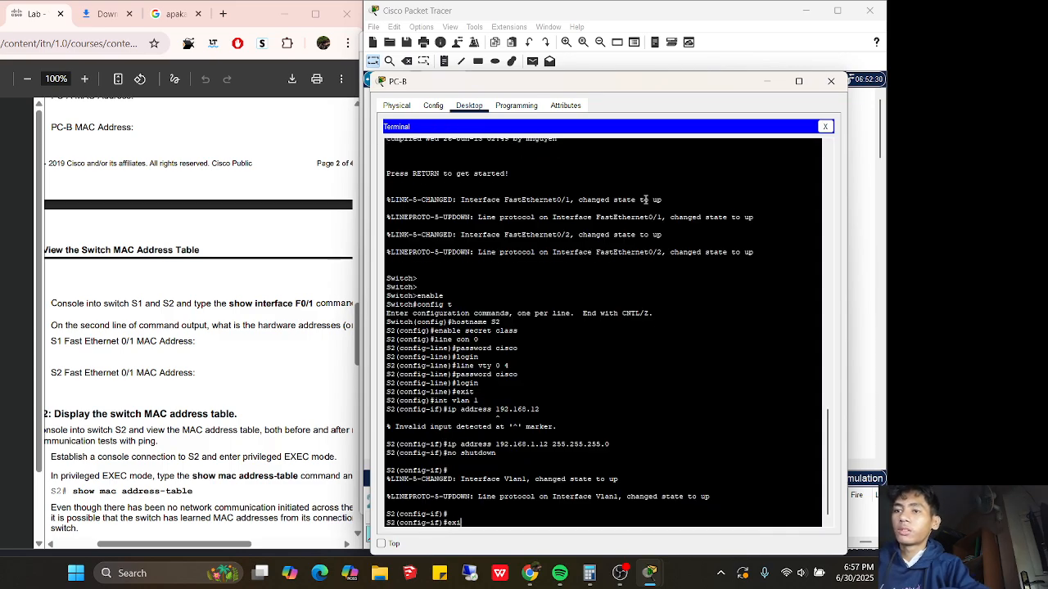
key(Return)
key(Return)
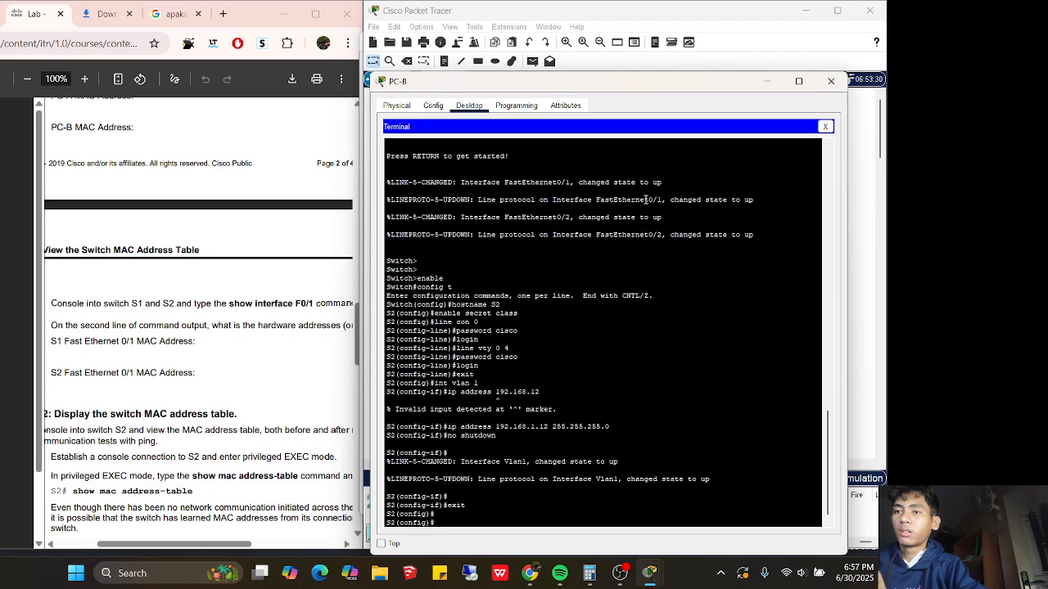
text(exit)
key(Return)
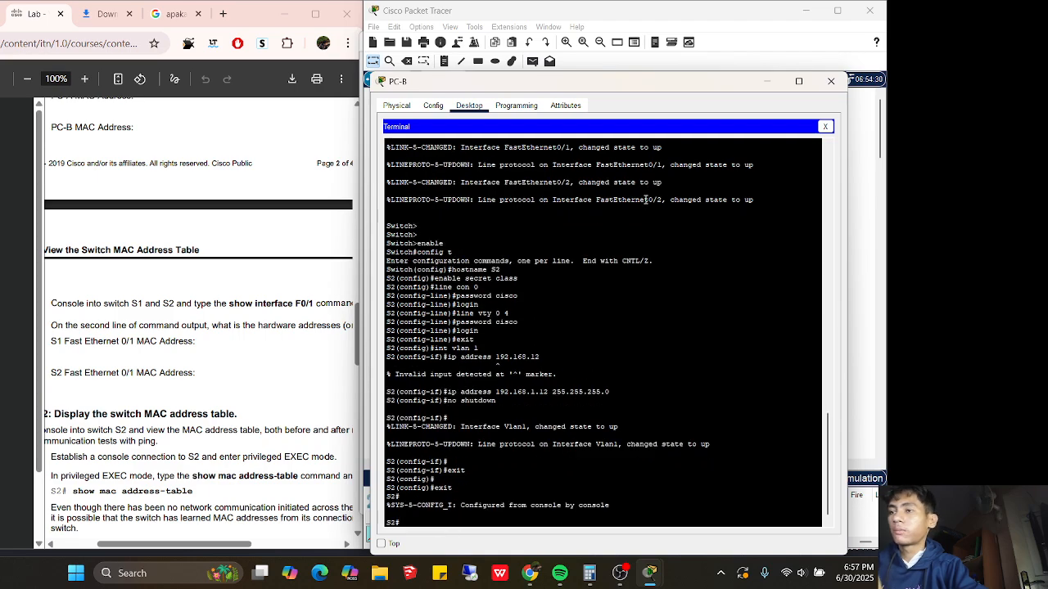
text(show in)
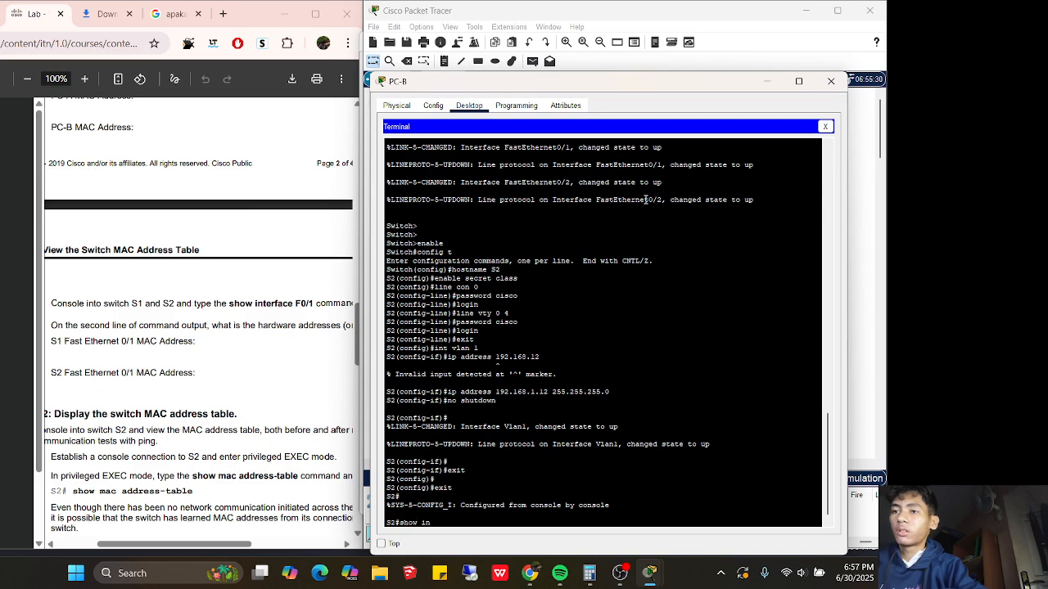
text(t)
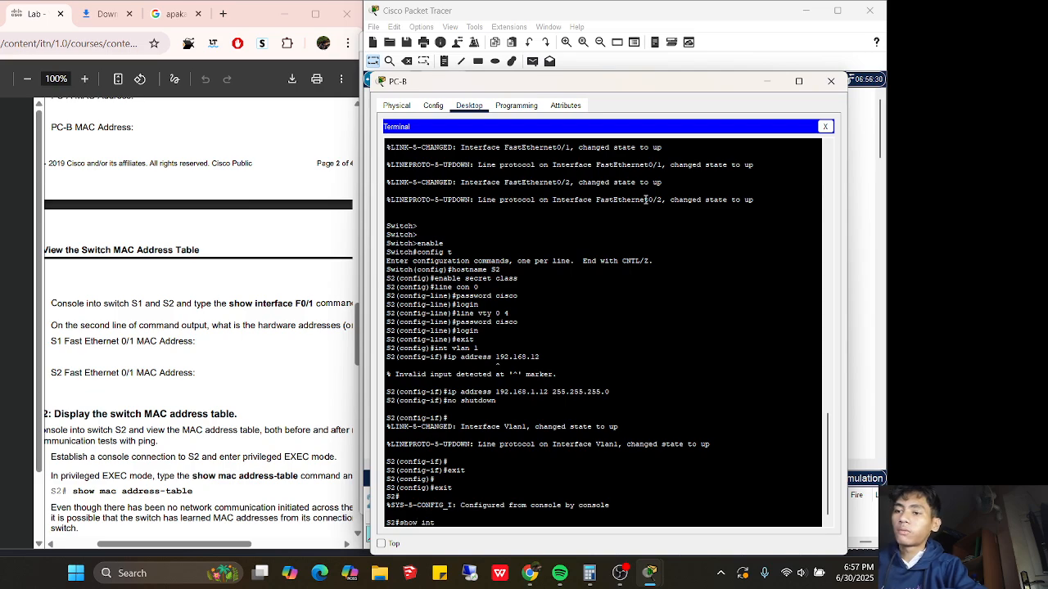
text( f0/1)
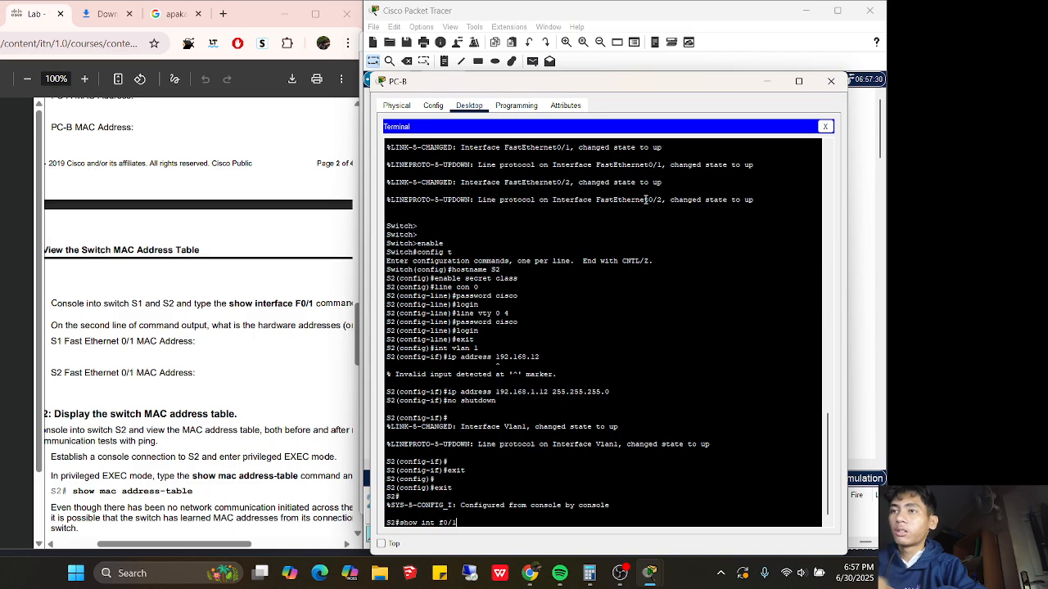
key(Return)
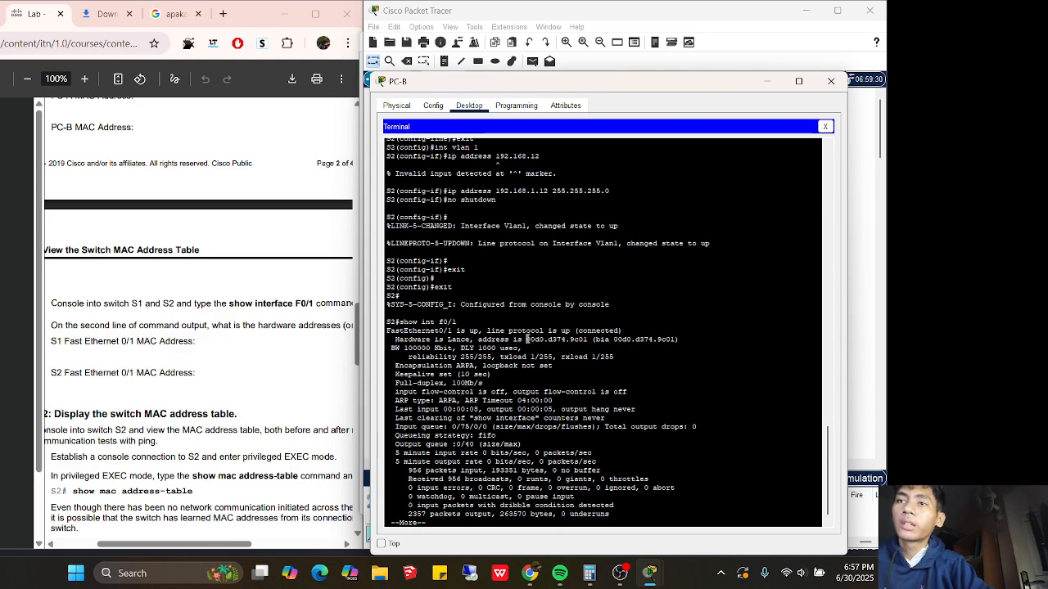
drag(526, 339, 560, 339)
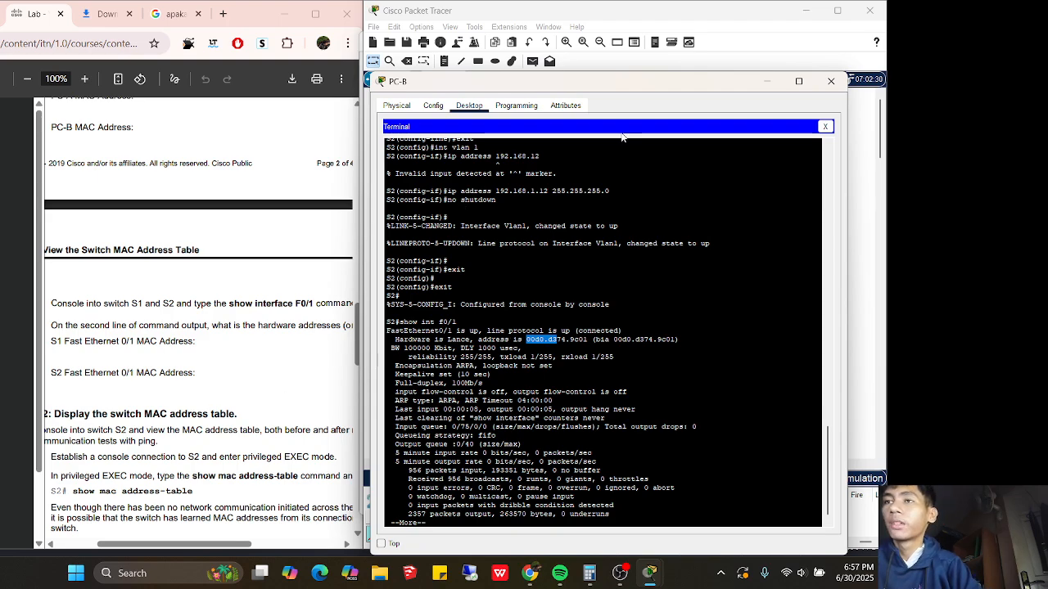
Close PC-B's window, finish S1's paged interface output on PC-A, and close its terminal
click(831, 81)
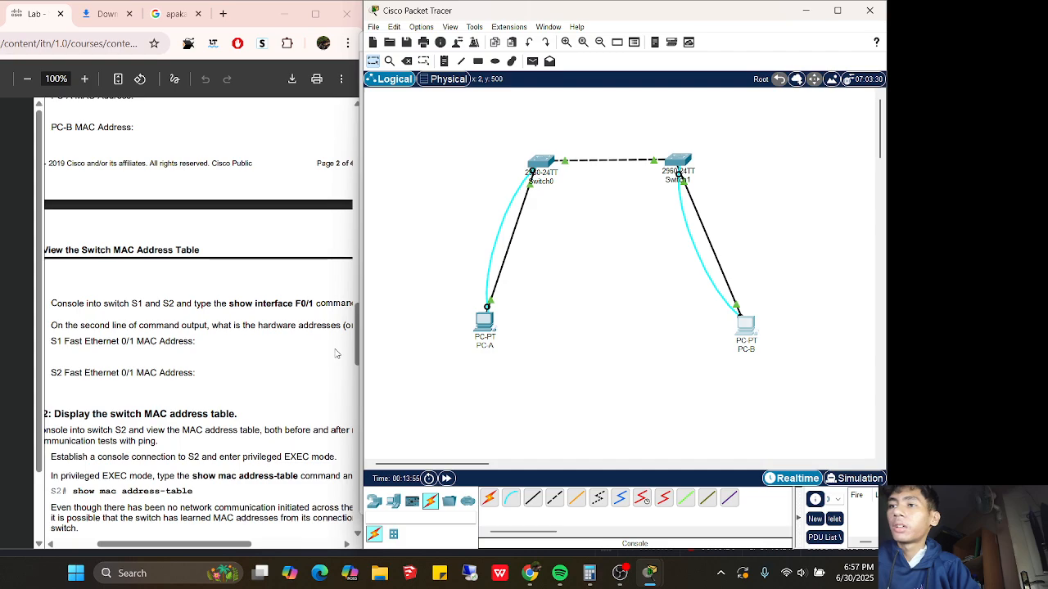
drag(174, 540, 145, 545)
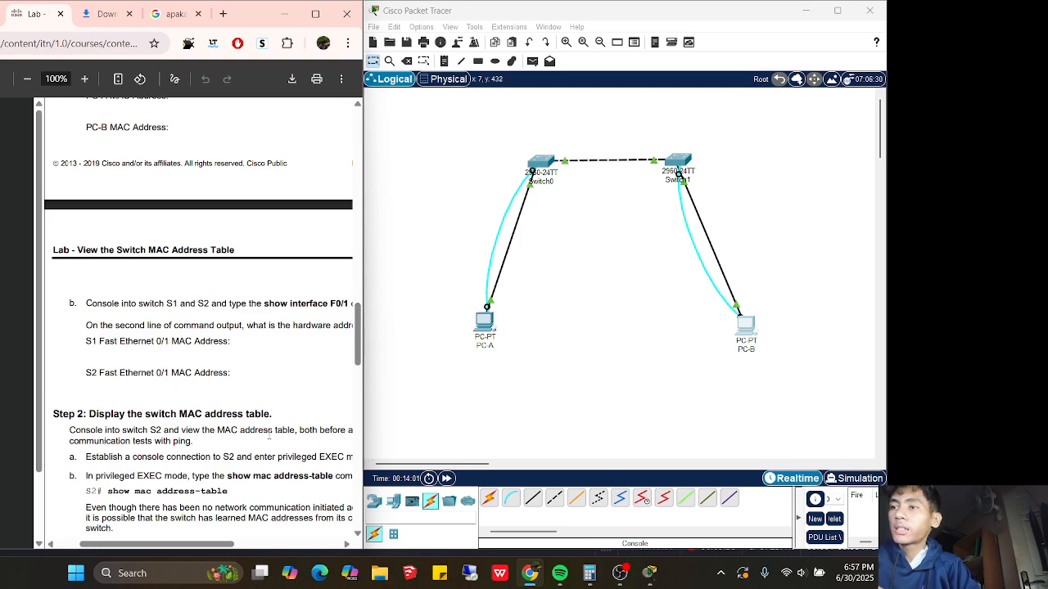
scroll(334, 406, right, 3)
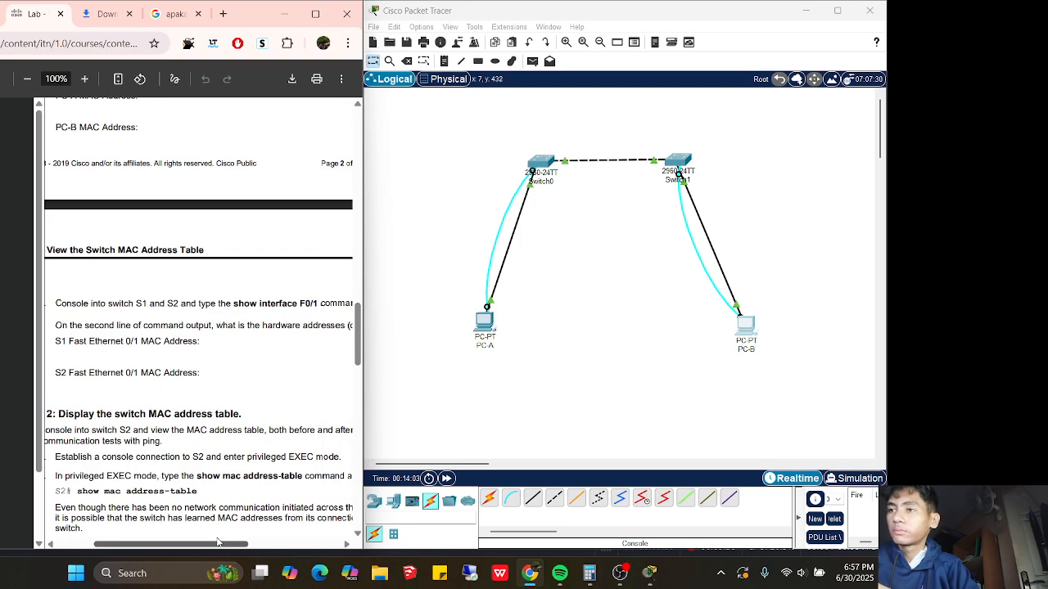
drag(360, 361, 361, 381)
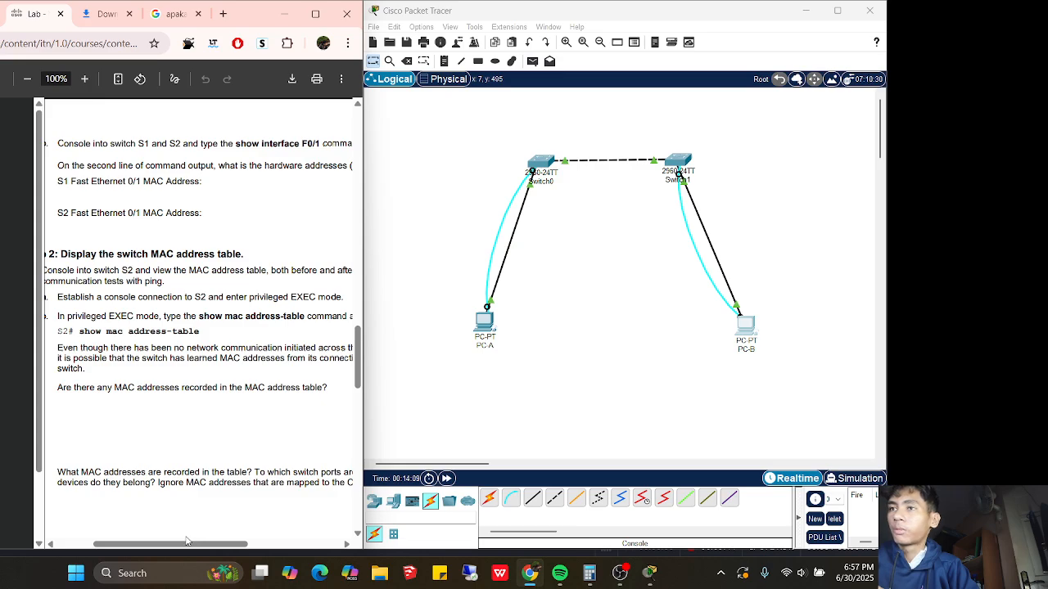
mouse_move(183, 541)
mouse_down()
mouse_move(170, 547)
mouse_move(211, 538)
mouse_move(153, 537)
mouse_move(200, 538)
mouse_up()
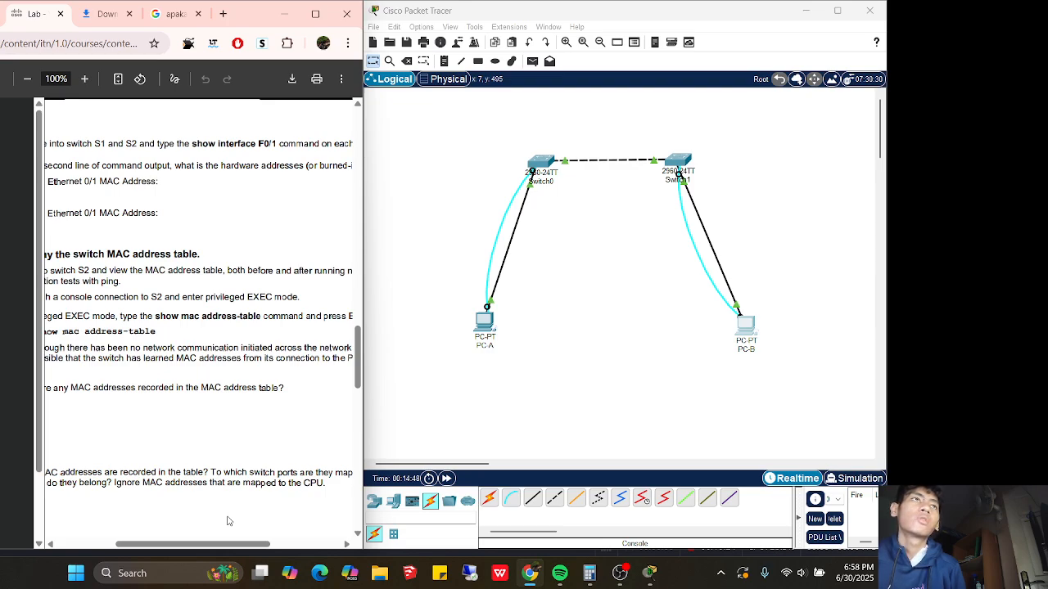
click(484, 321)
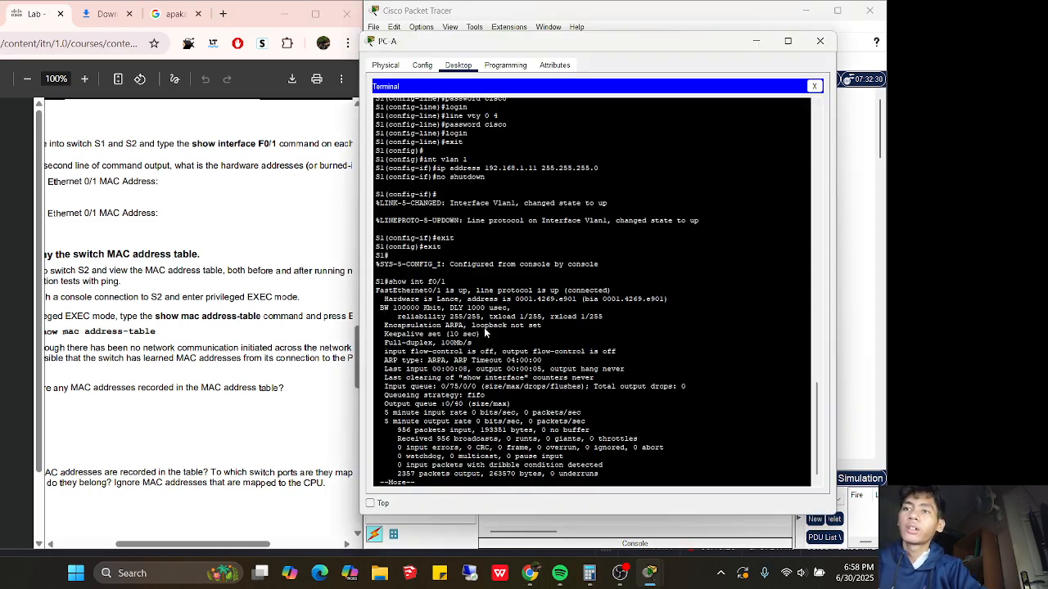
key(Return)
key(Return)
key(Return)
key(Return)
key(Return)
key(Return)
key(Return)
key(Return)
key(Return)
key(Return)
key(Return)
key(Return)
key(Return)
key(Return)
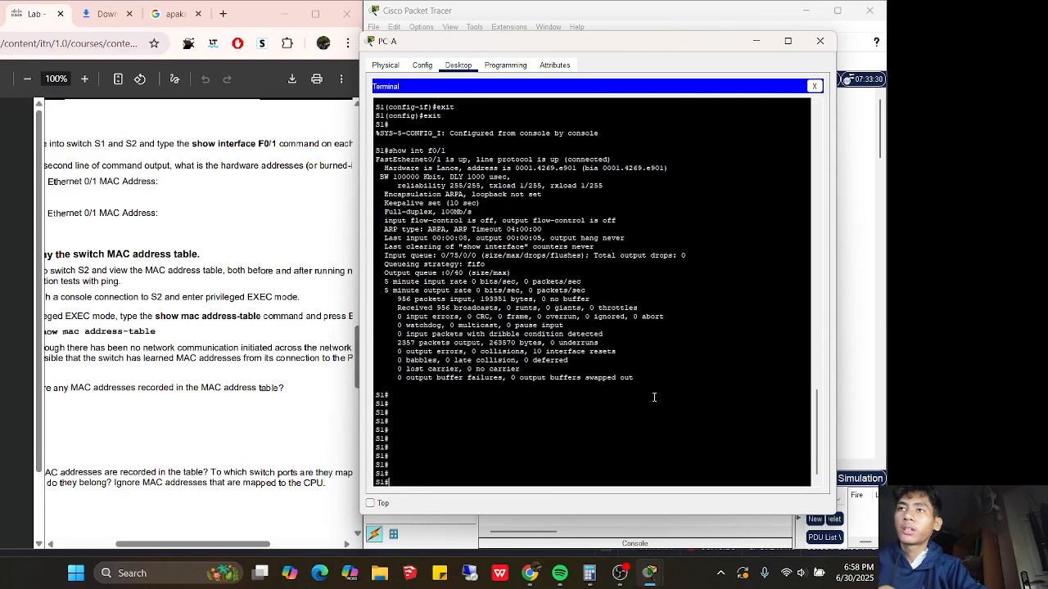
click(816, 86)
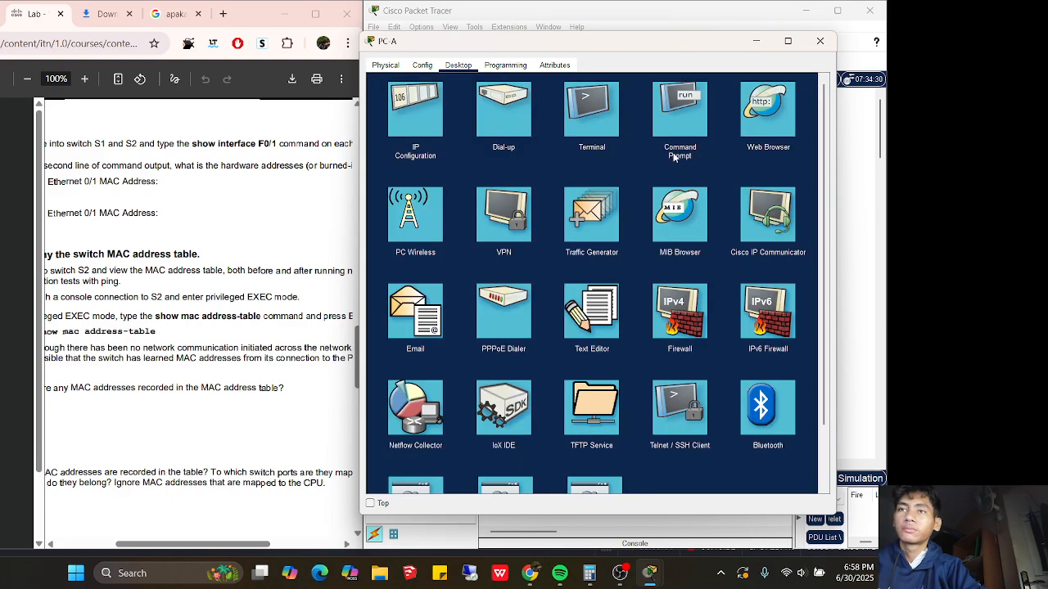
Ping 192.168.1.2 from PC-A's command prompt, receiving 4 of 4 replies
click(682, 122)
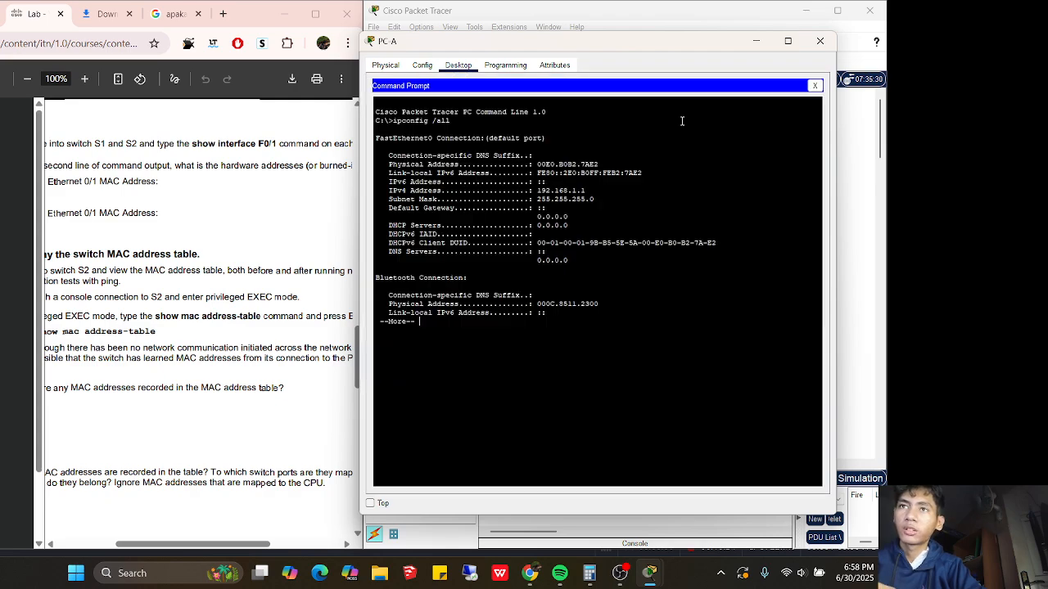
key(Return)
key(Return)
key(Return)
key(Return)
key(Return)
key(Return)
key(Return)
key(Return)
key(Return)
key(Return)
key(Return)
key(Return)
key(Return)
key(Return)
key(Return)
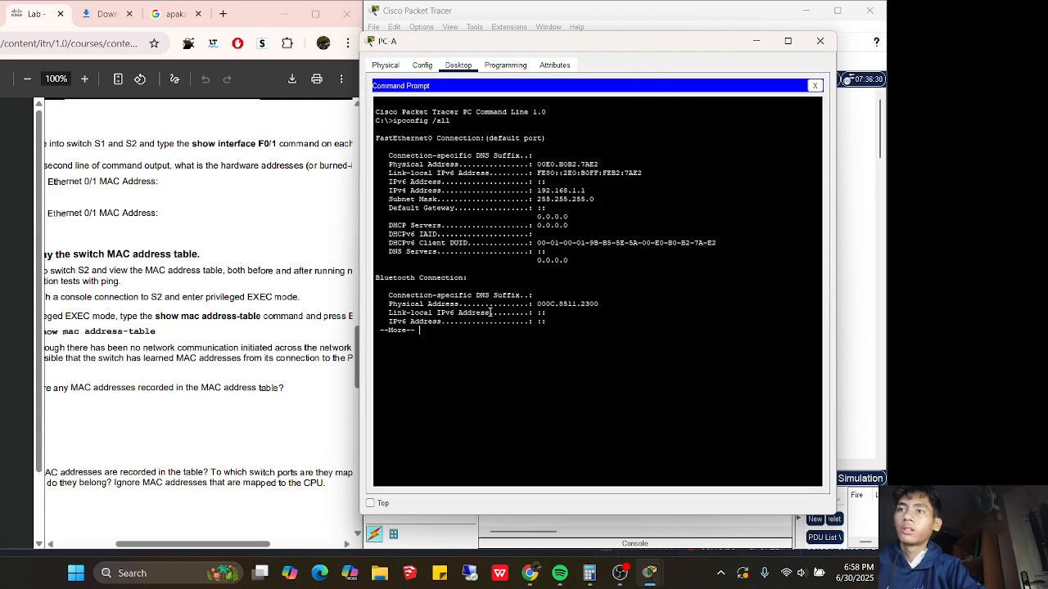
text(ping)
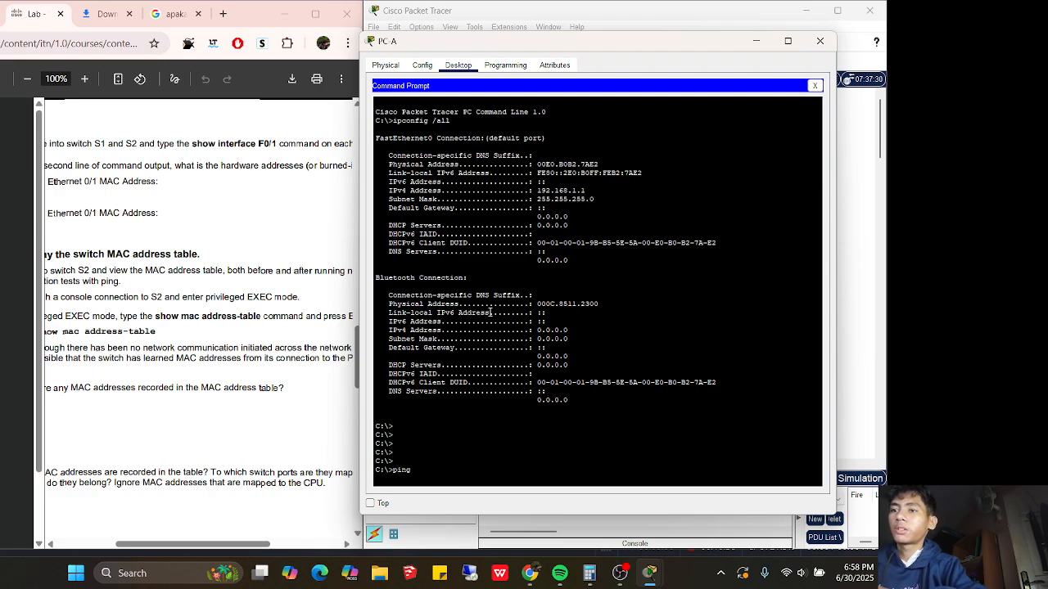
text( 192.168.1)
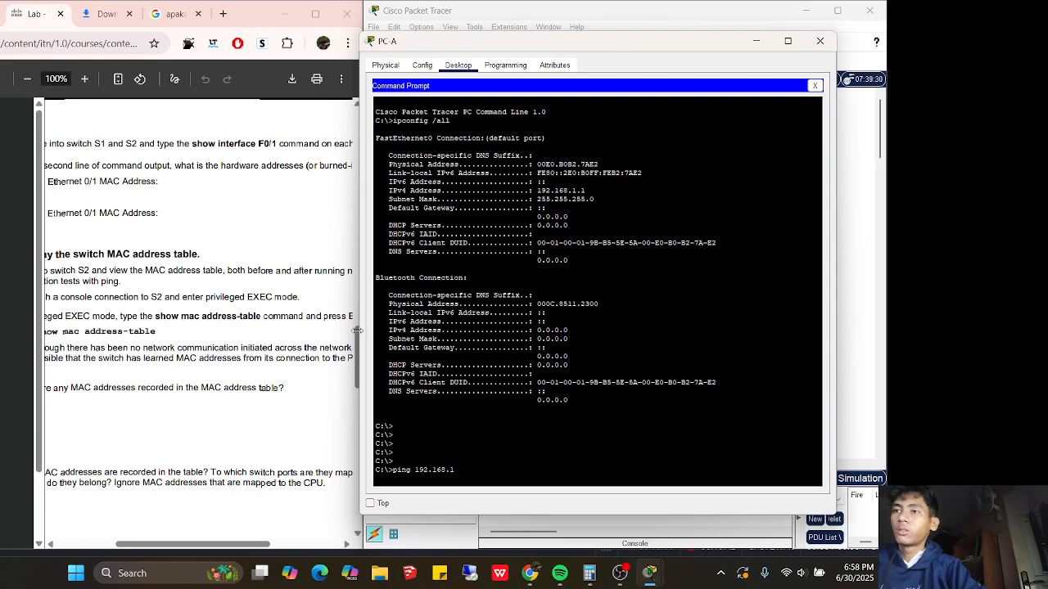
click(286, 350)
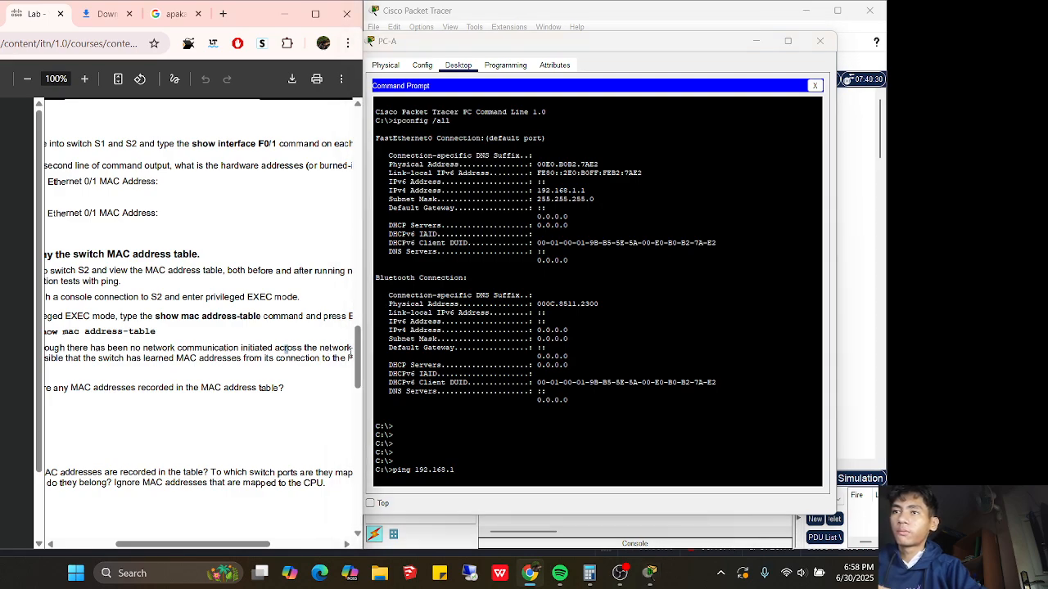
drag(356, 353, 333, 207)
scroll(334, 207, down, 5)
click(468, 463)
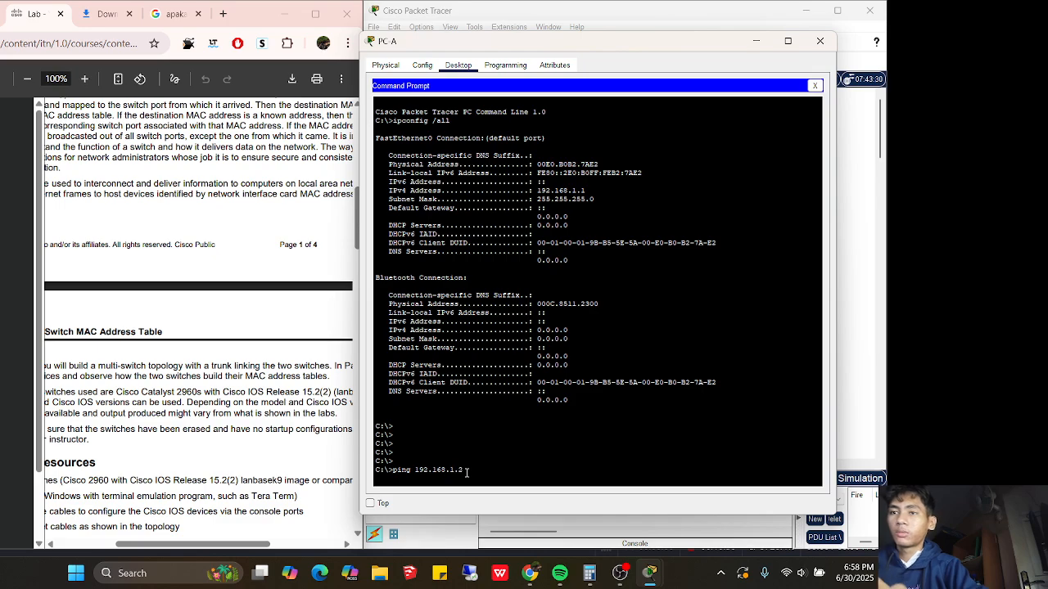
key(Return)
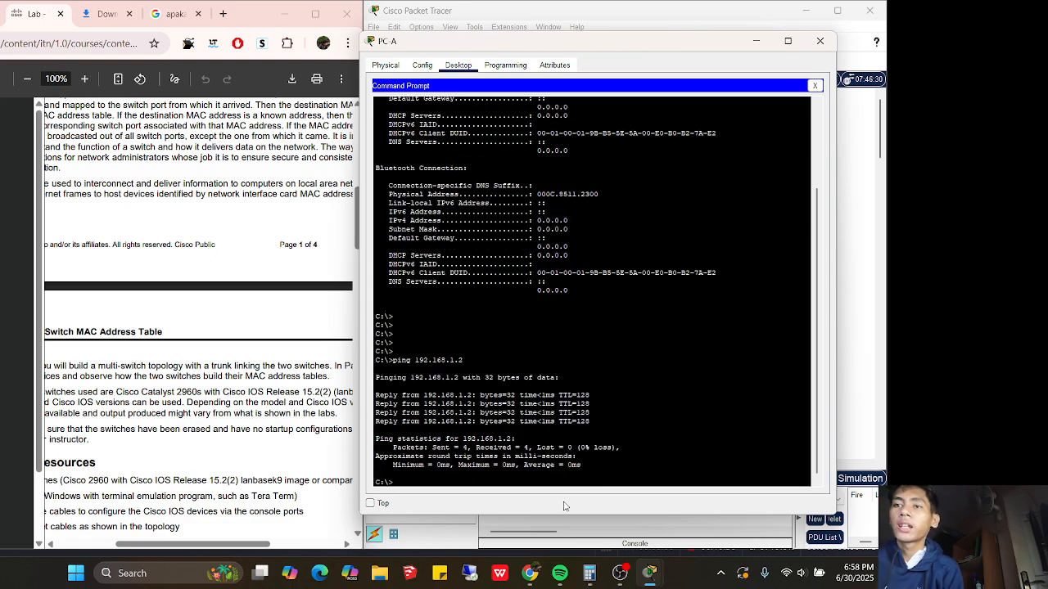
Check the lab PDF, then close PC-A's command prompt and minimize its window
click(226, 325)
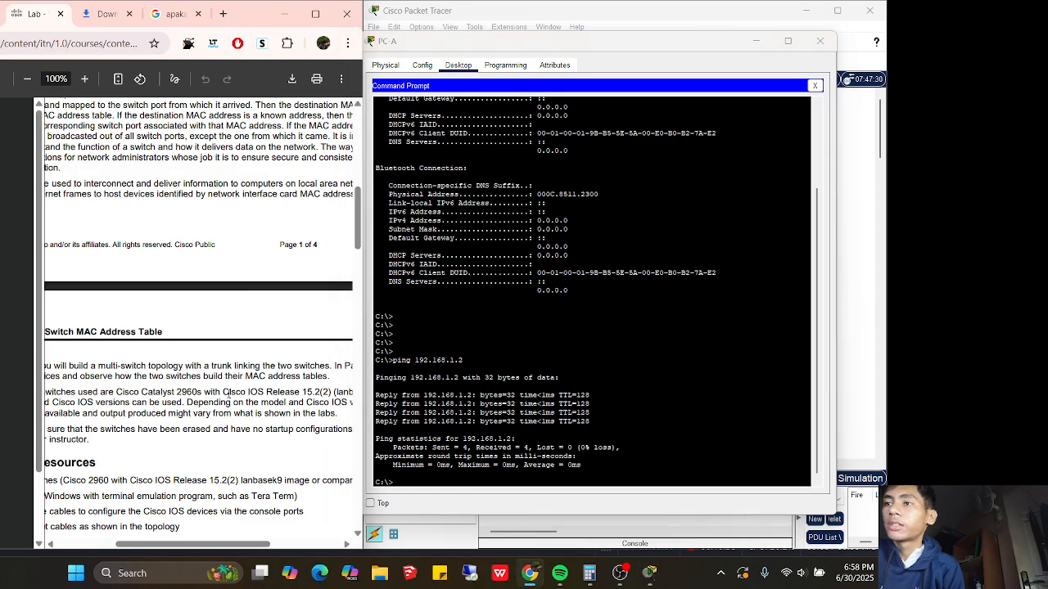
drag(178, 547, 104, 545)
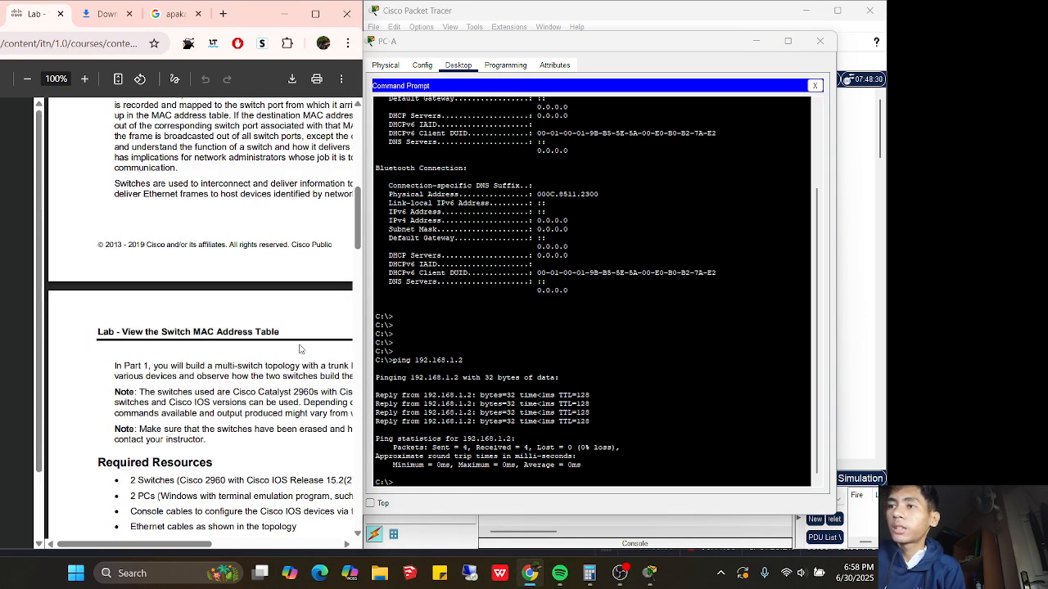
drag(354, 221, 356, 369)
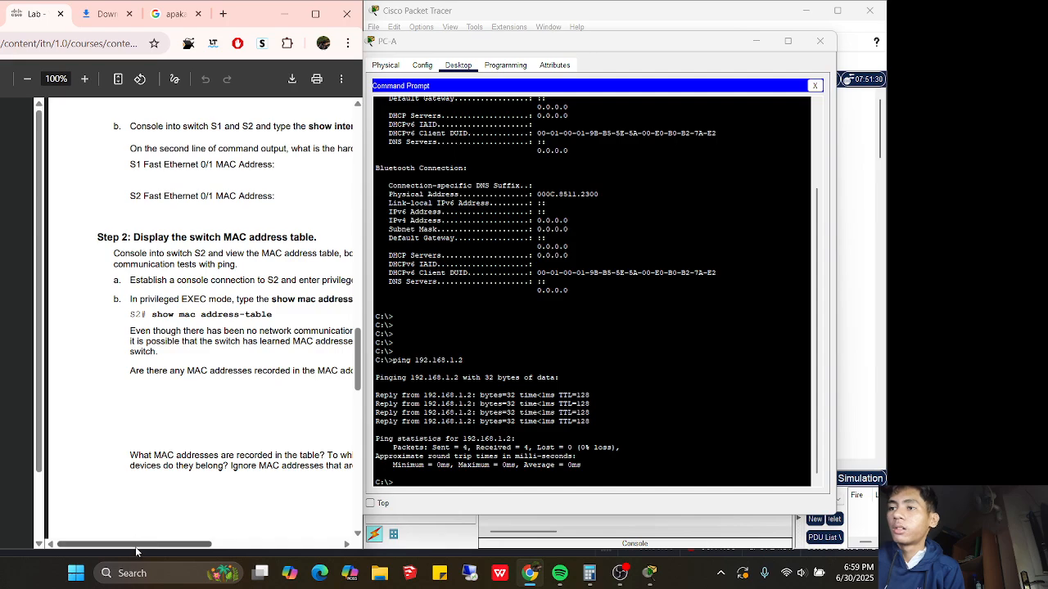
drag(134, 545, 158, 544)
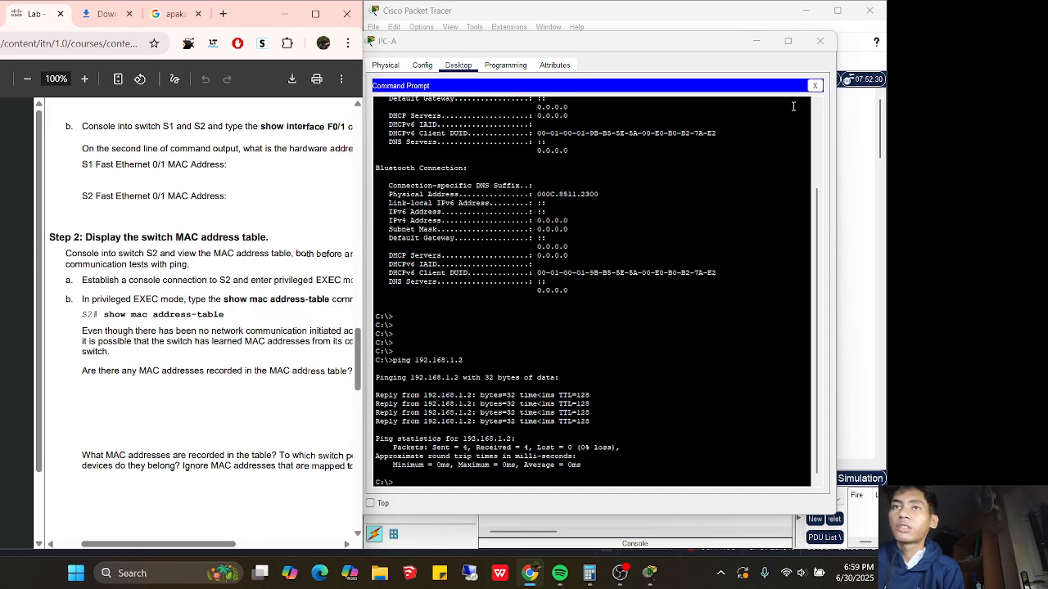
click(815, 85)
click(756, 41)
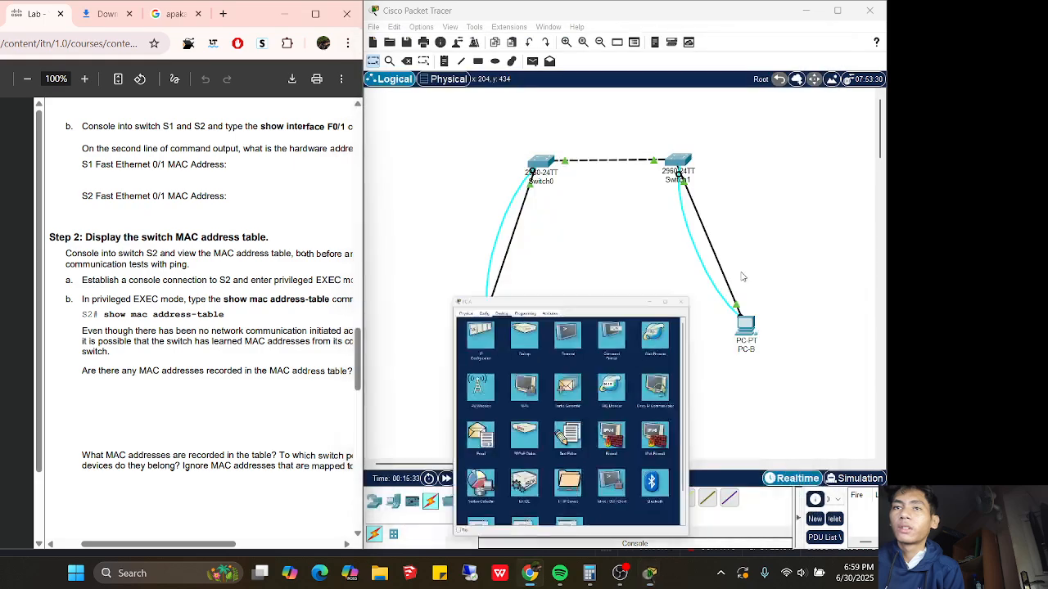
Run show mac address-table on S2 through PC-B's console
click(746, 327)
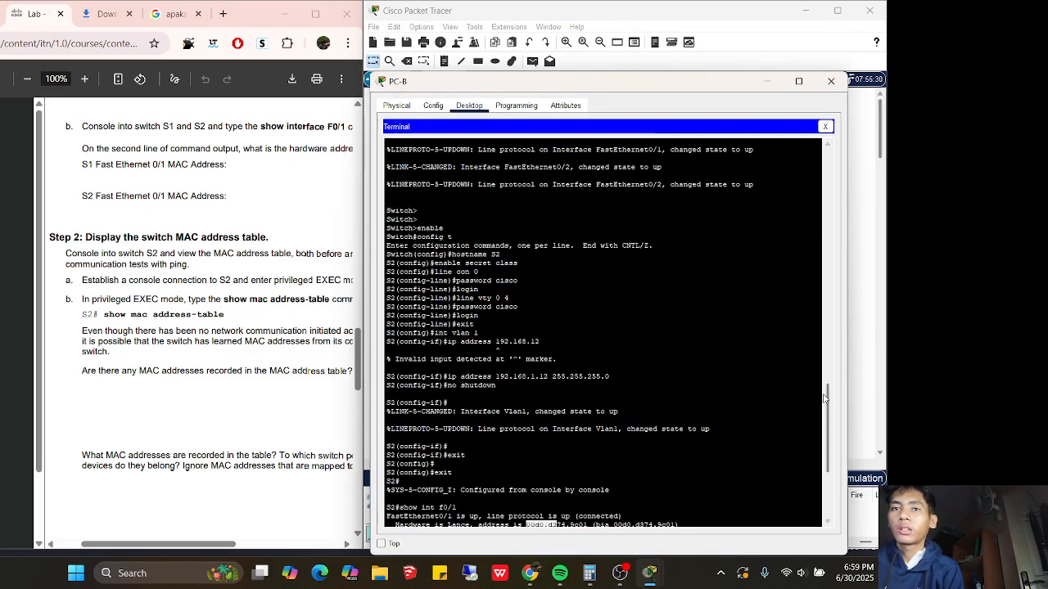
scroll(622, 459, down, 7)
click(620, 519)
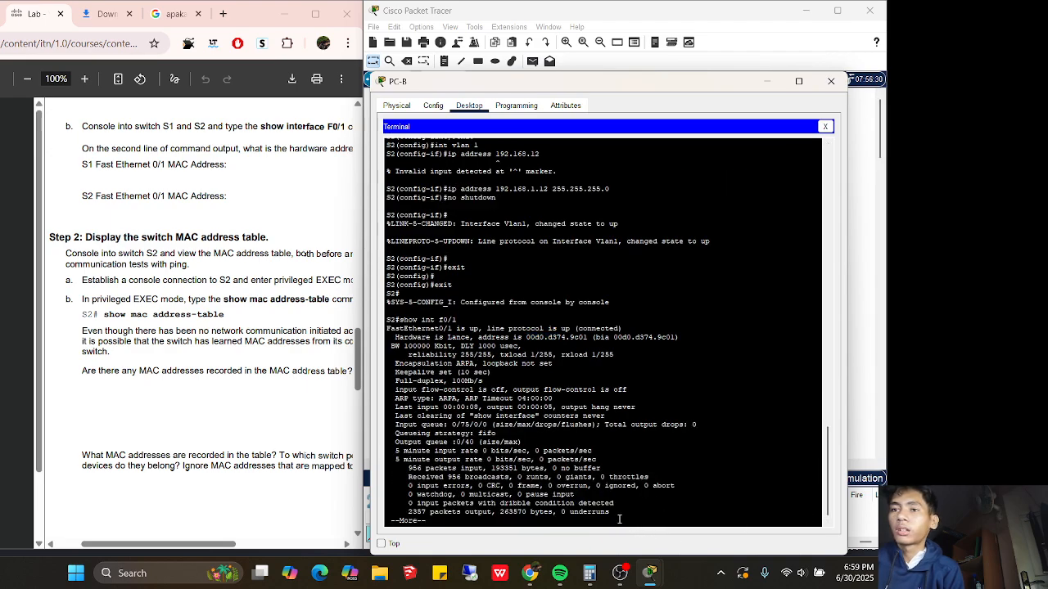
key(Return)
key(Return)
key(Return)
key(Return)
key(Return)
key(Return)
key(Return)
key(Return)
key(Return)
key(Return)
key(Return)
key(Return)
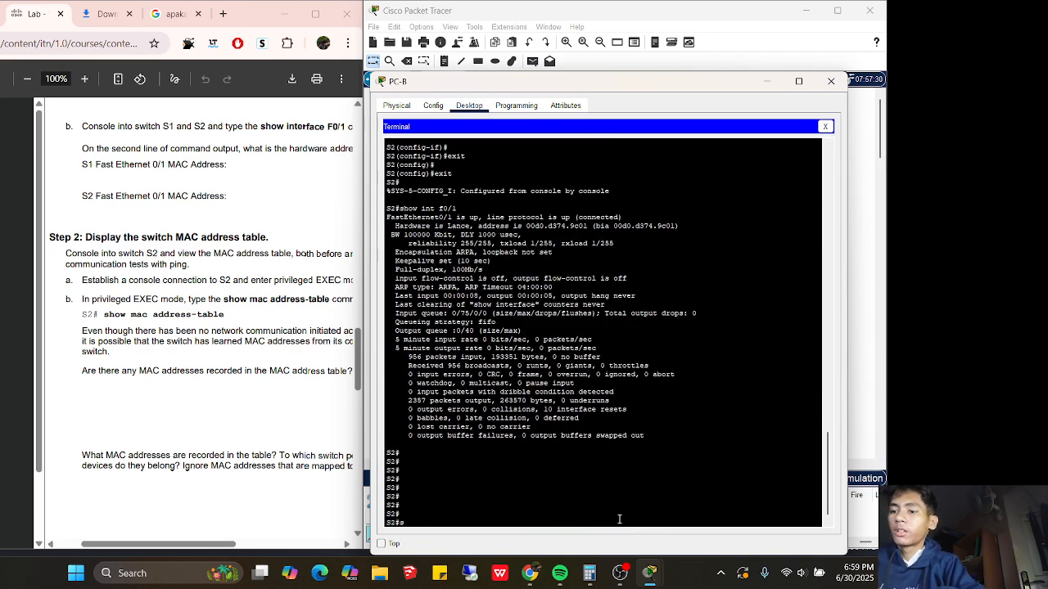
text(show mac)
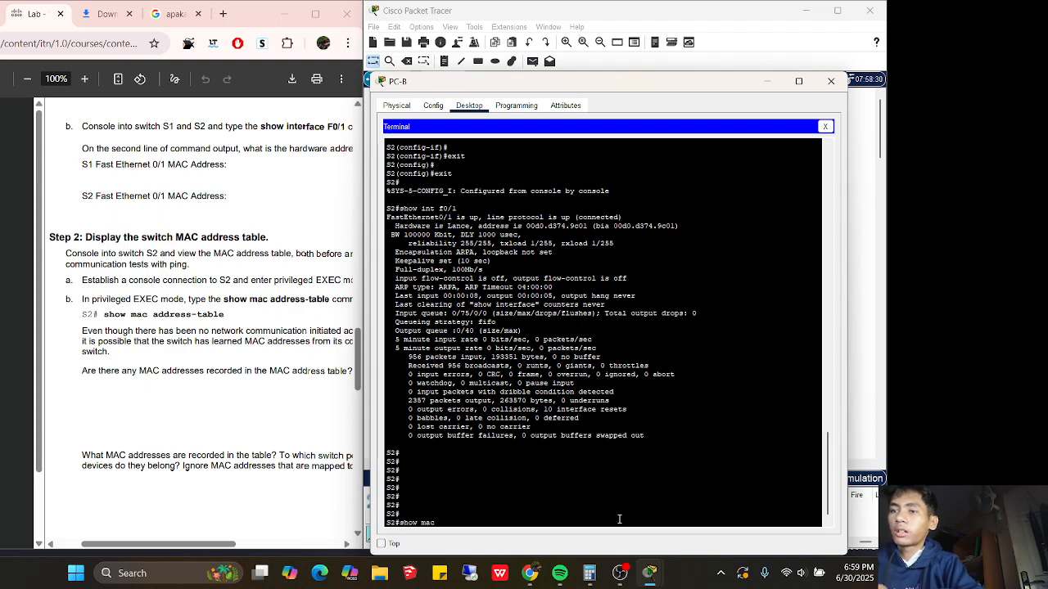
text( address)
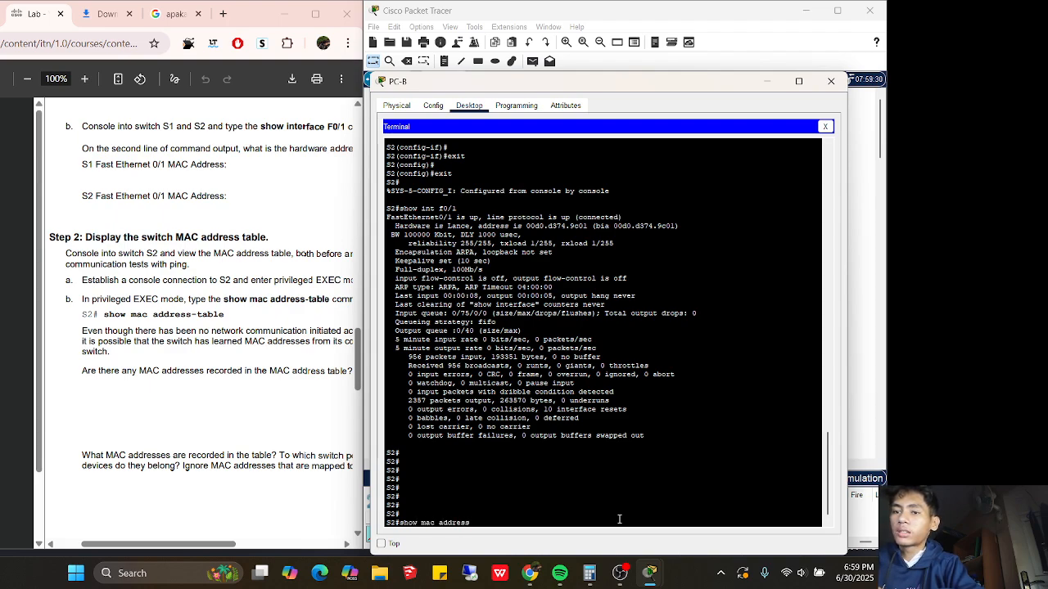
text(-table)
key(Return)
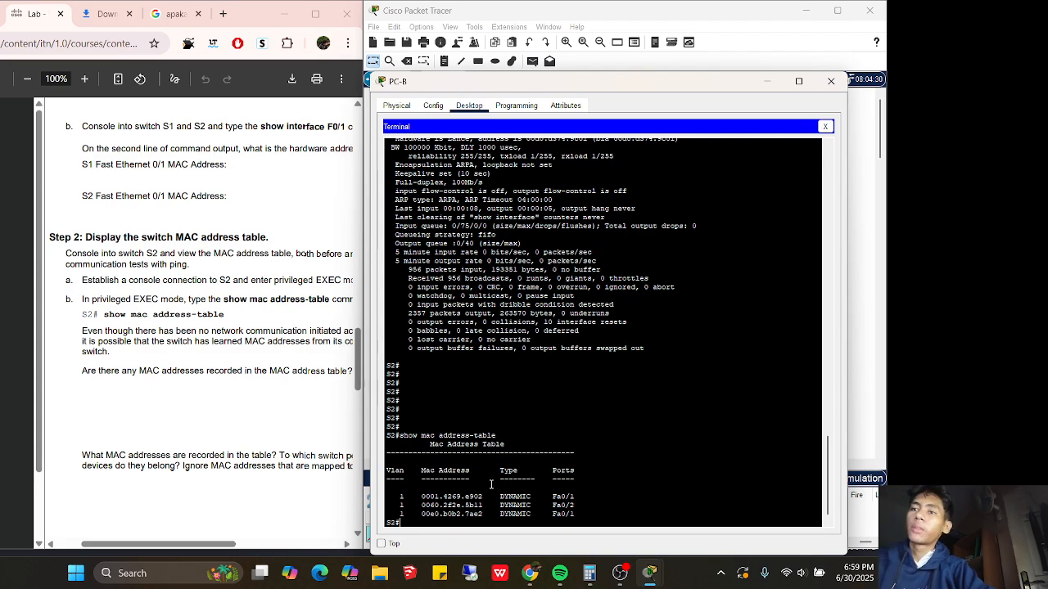
Highlight the three learned MAC entries with their dynamic type and Fa0/1/Fa0/2 ports
drag(491, 524, 389, 498)
click(446, 510)
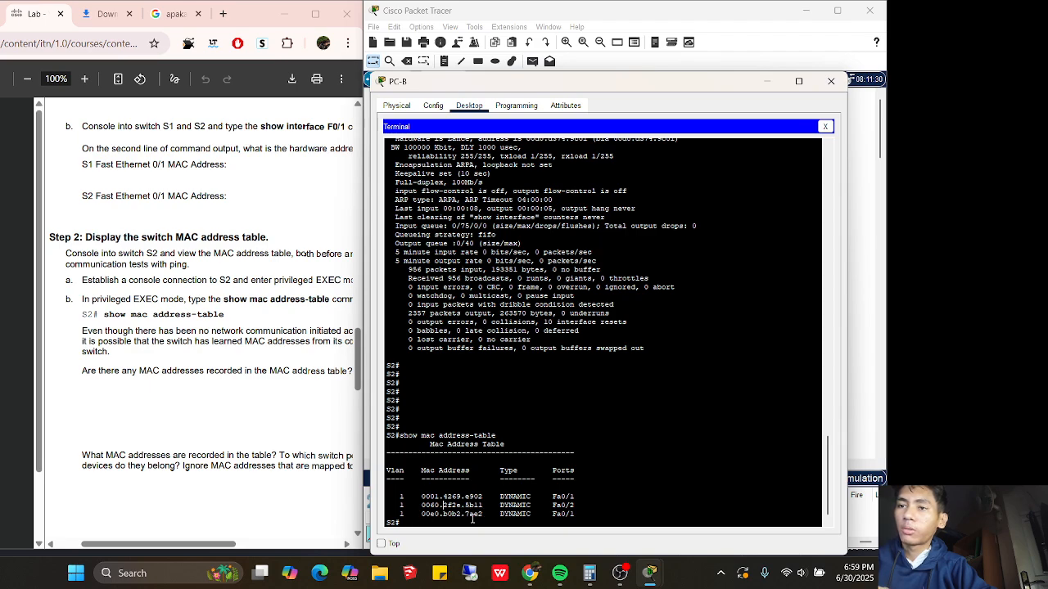
drag(483, 514, 452, 514)
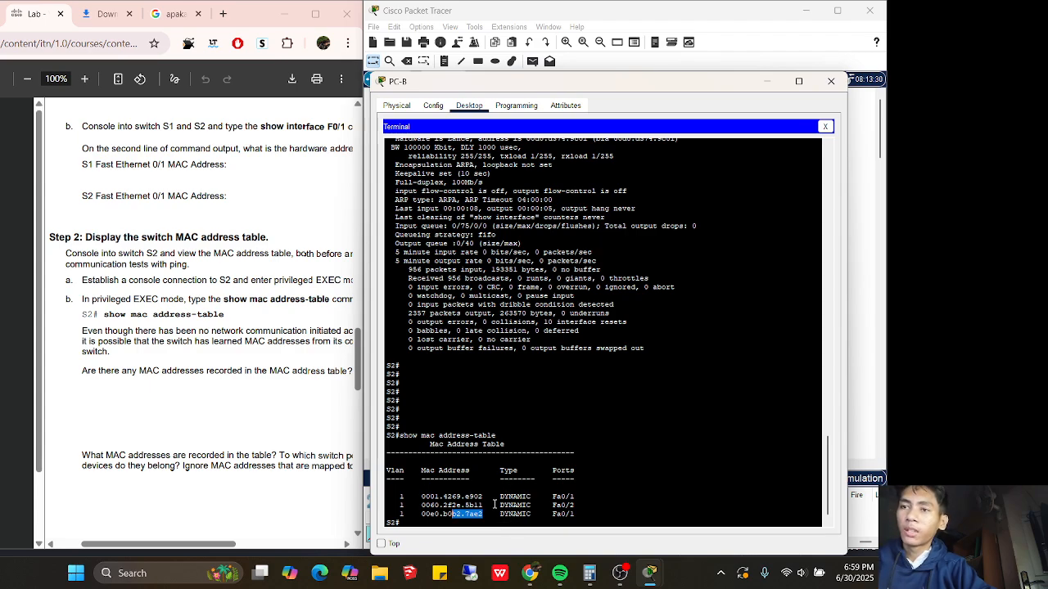
drag(526, 514, 496, 492)
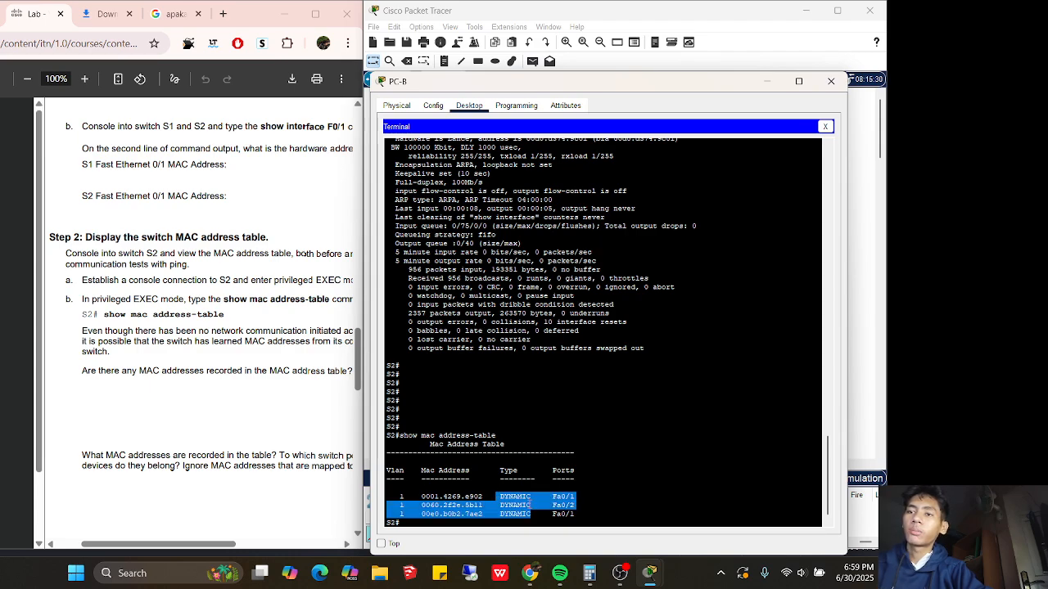
drag(577, 514, 518, 497)
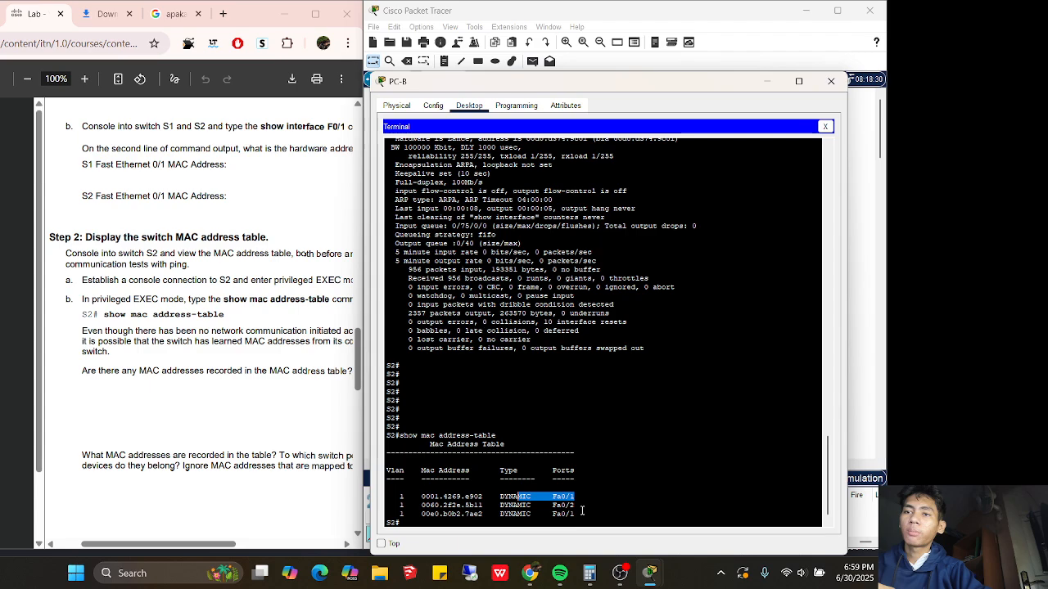
drag(580, 515, 543, 516)
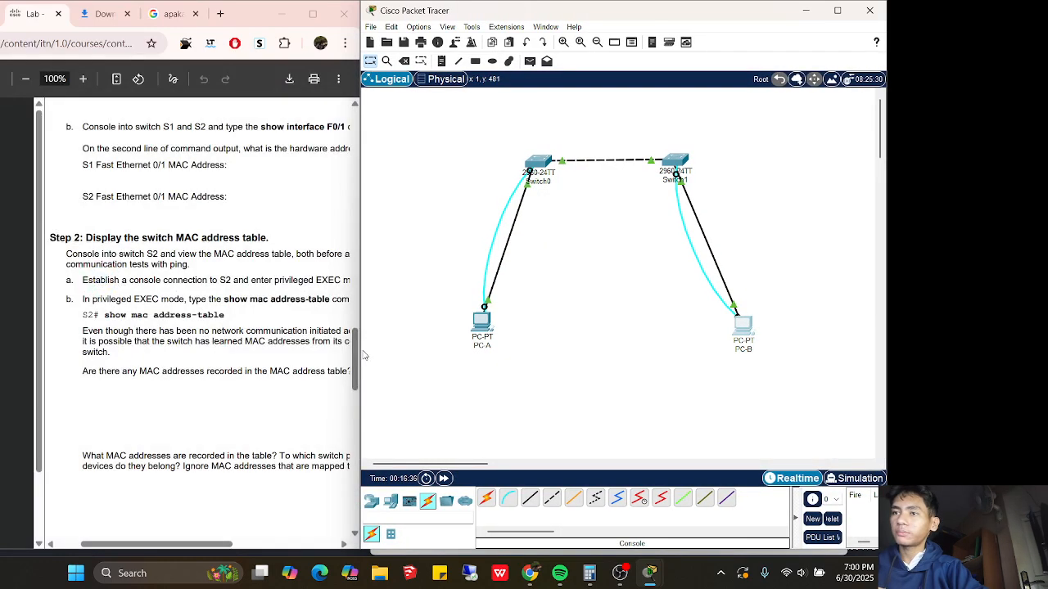
Widen the lab PDF, then reopen PC-B's S2 console and move it low to keep the topology visible
drag(365, 355, 440, 378)
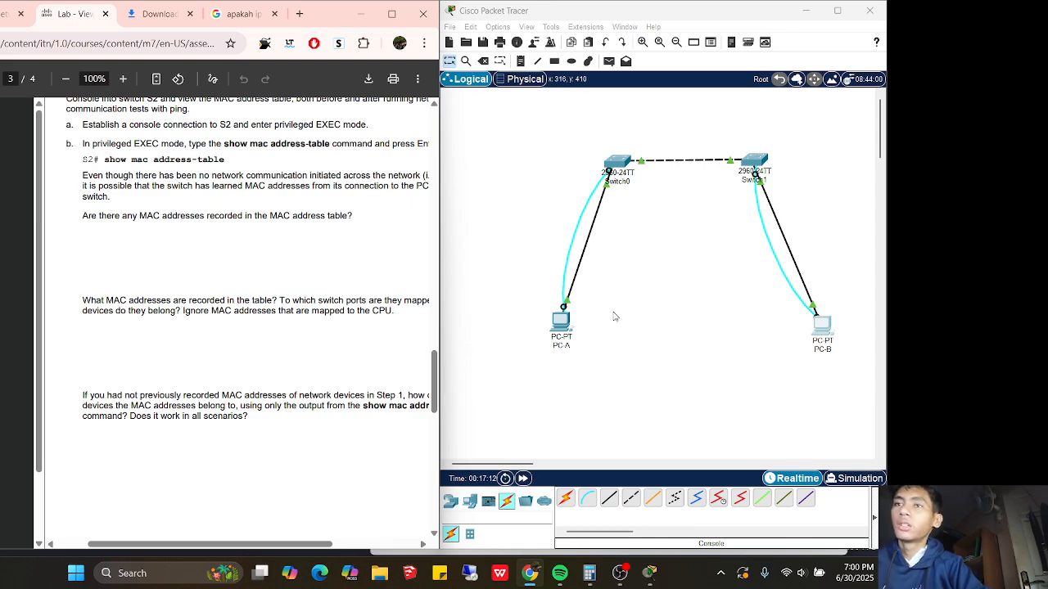
click(817, 328)
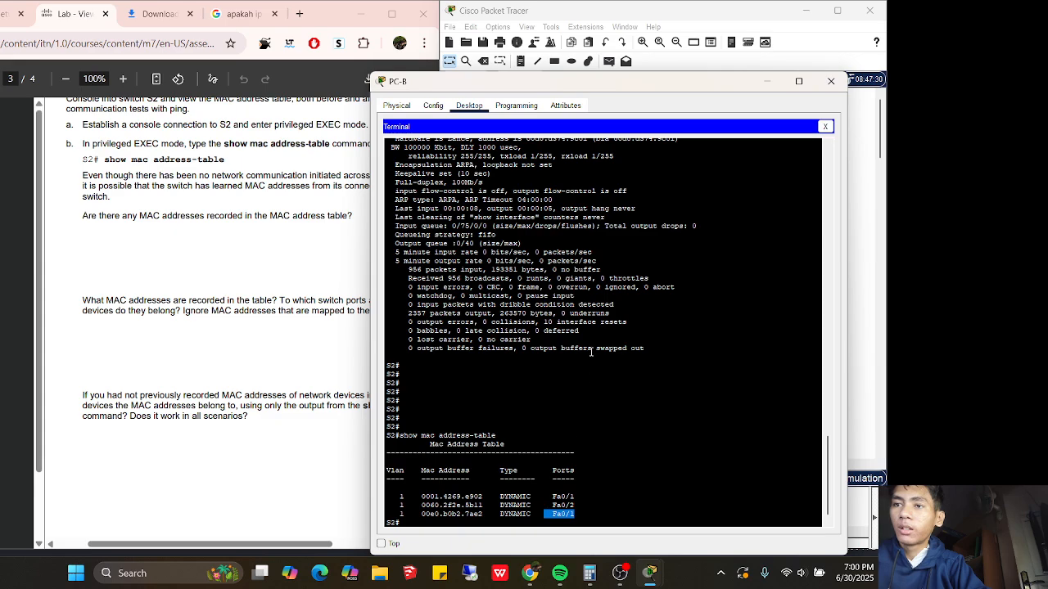
drag(605, 86, 624, 396)
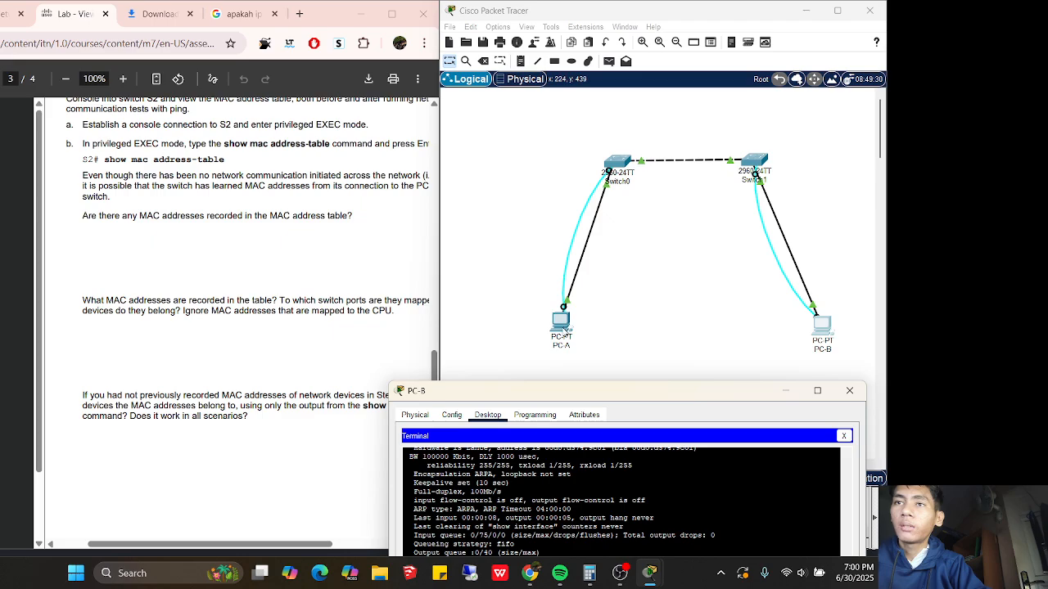
click(565, 330)
click(608, 120)
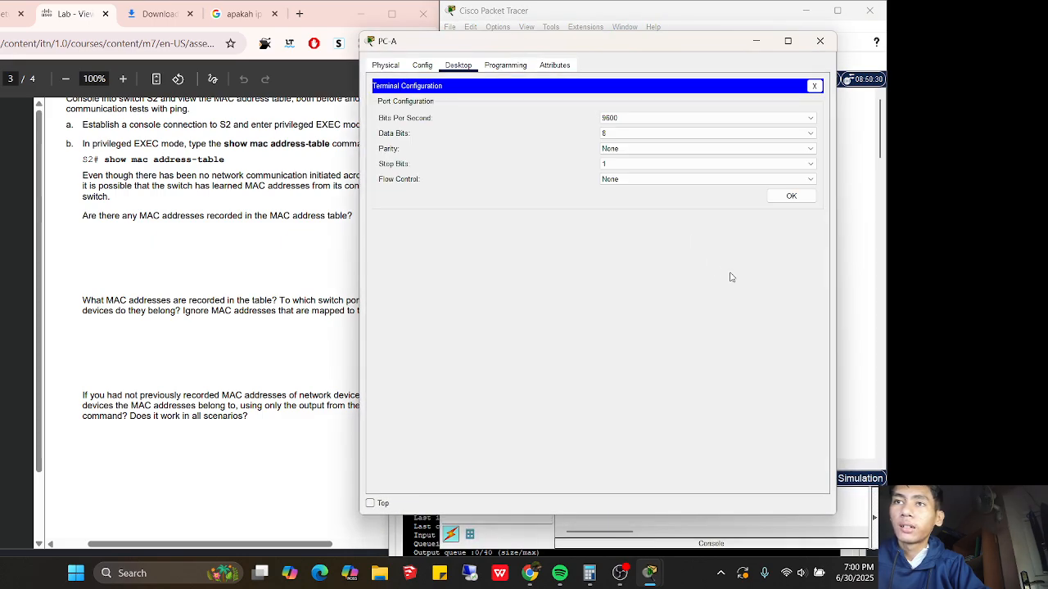
click(776, 201)
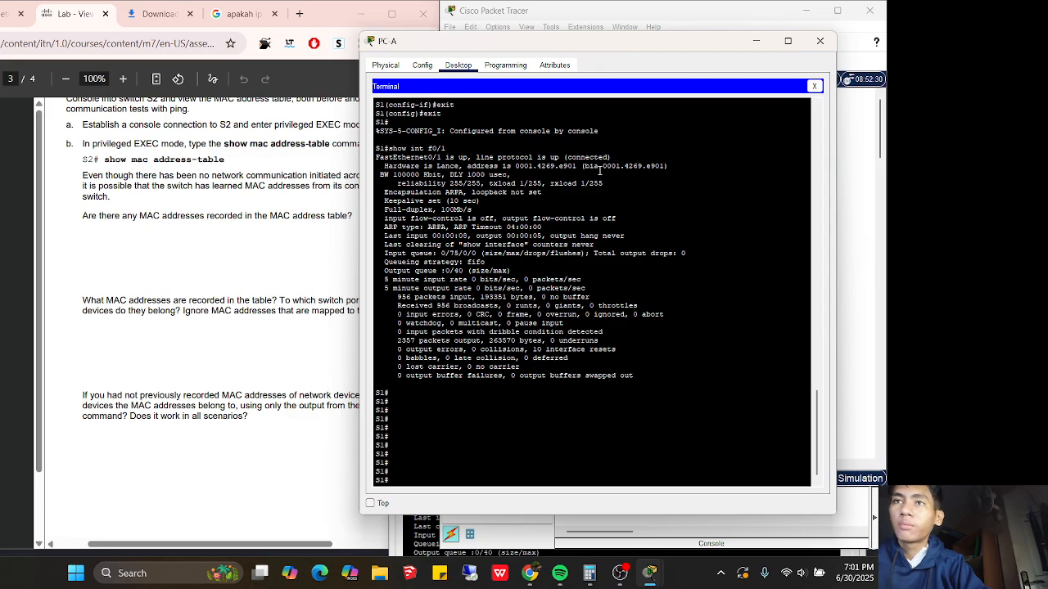
drag(578, 165, 560, 165)
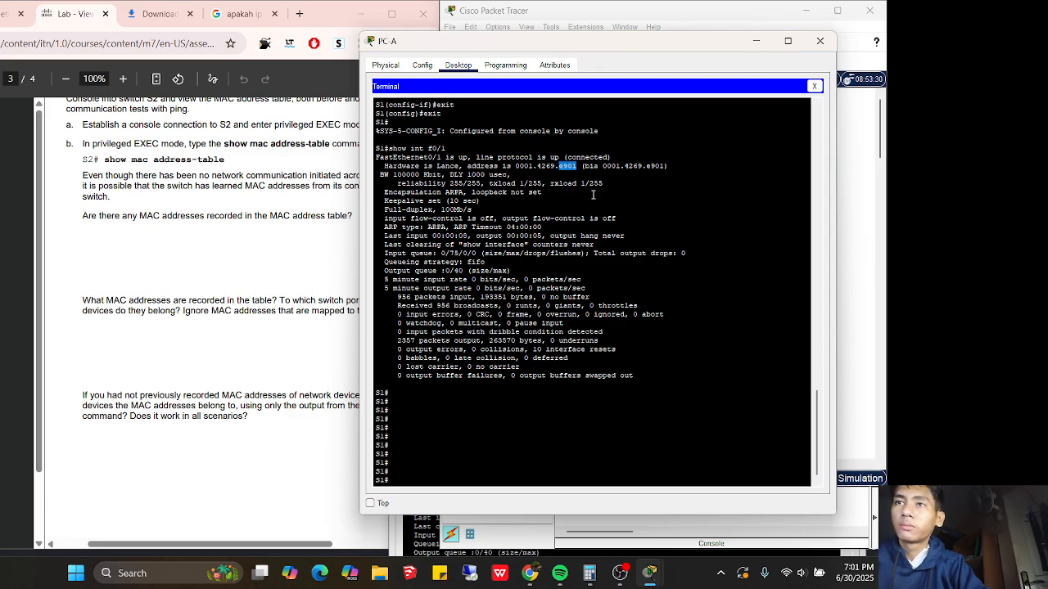
click(755, 40)
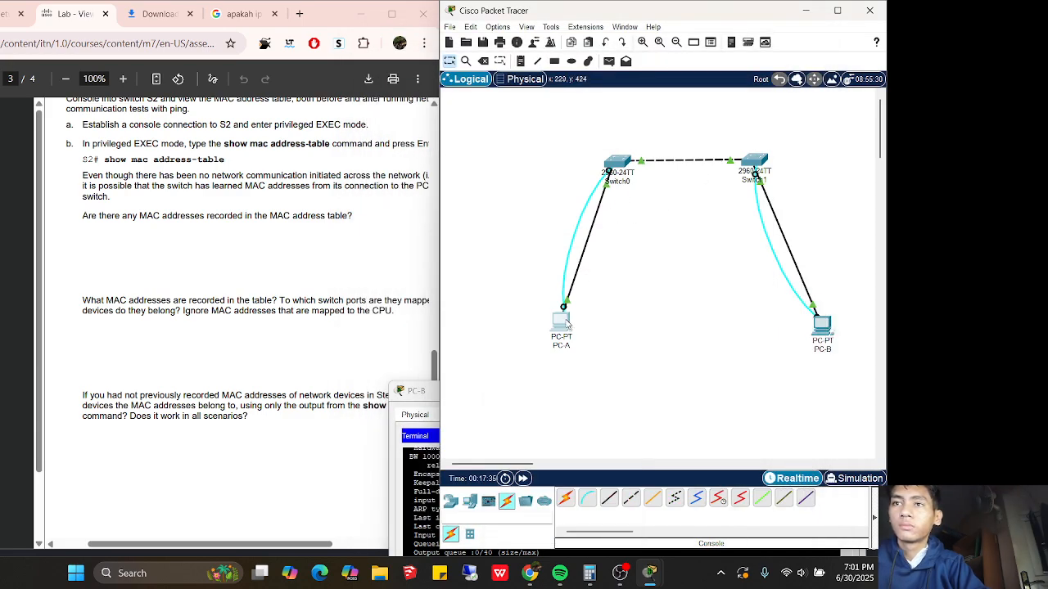
click(563, 323)
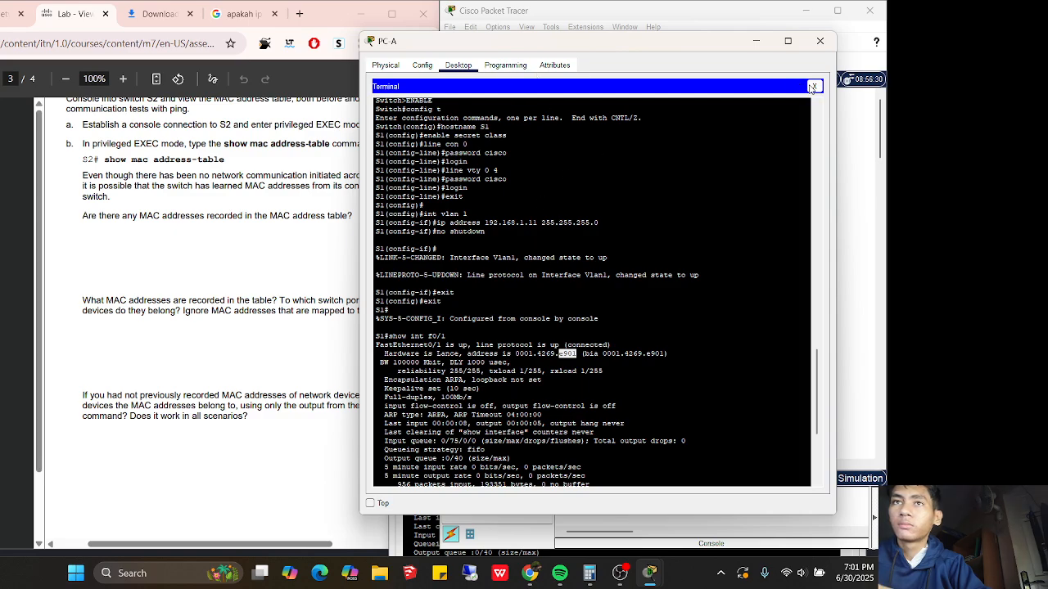
click(813, 86)
click(687, 123)
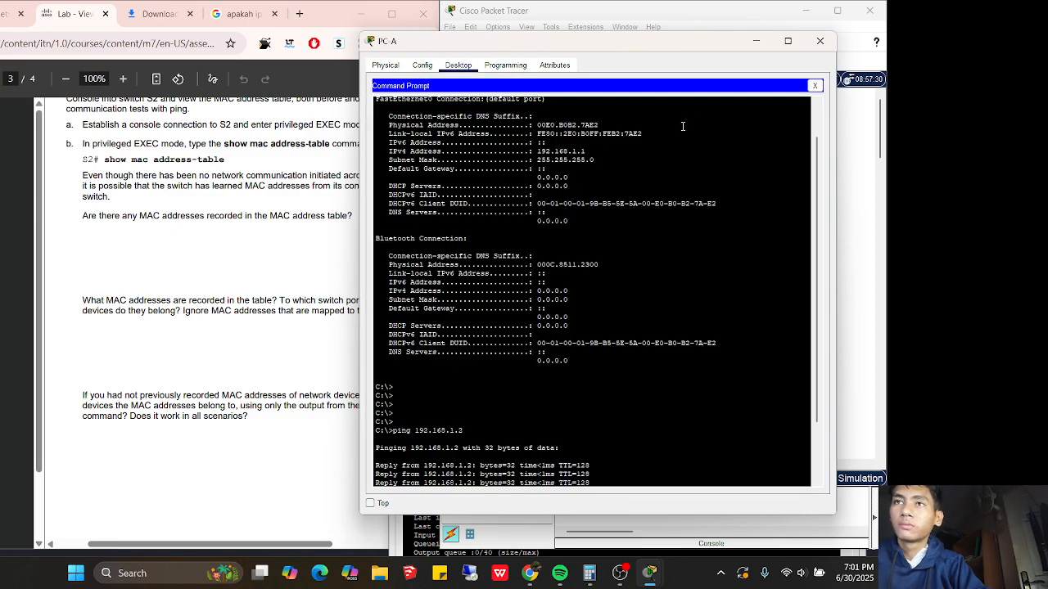
click(815, 86)
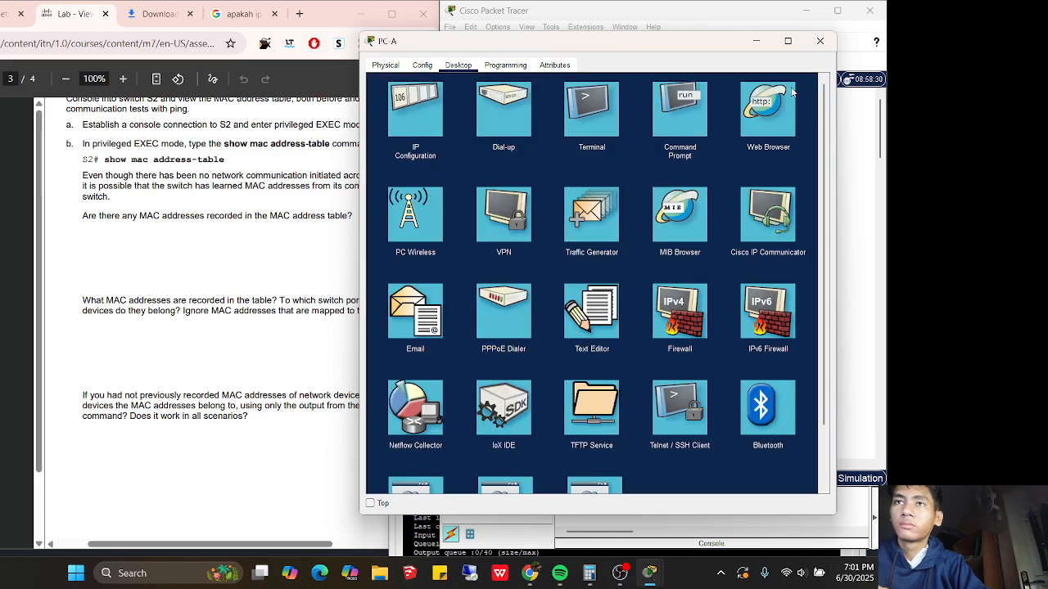
click(756, 41)
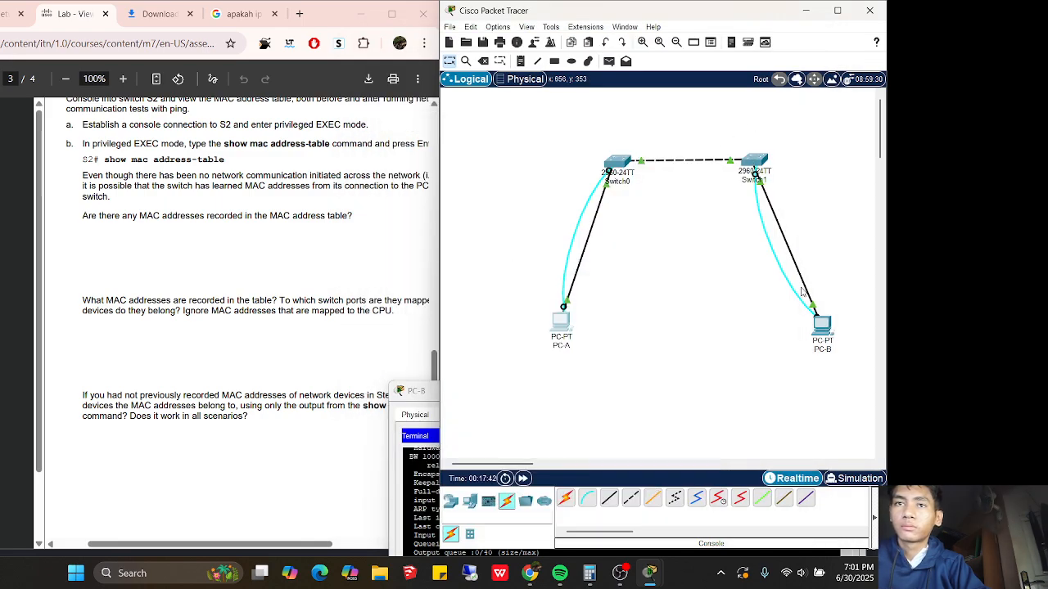
Raise PC-B's S2 console near the top and scroll to the show mac address-table output
click(819, 328)
drag(632, 400, 633, 120)
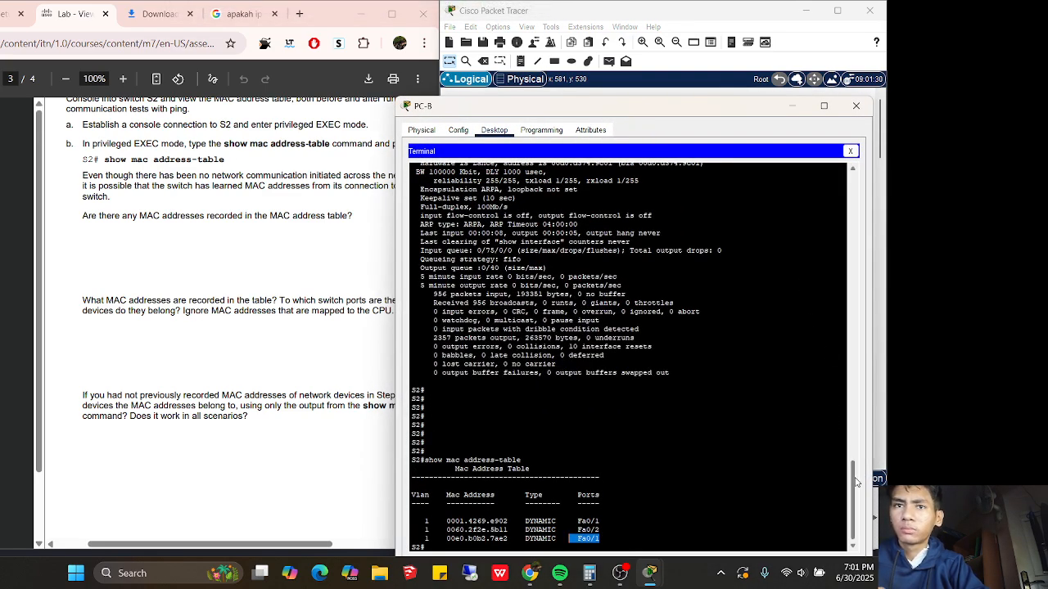
scroll(853, 465, up, 3)
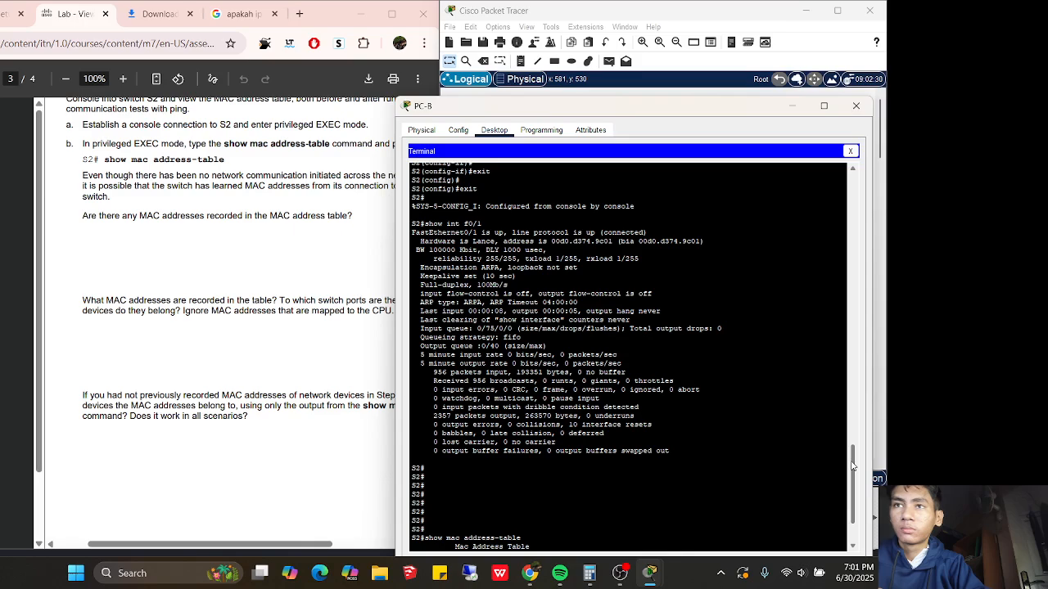
scroll(852, 465, down, 3)
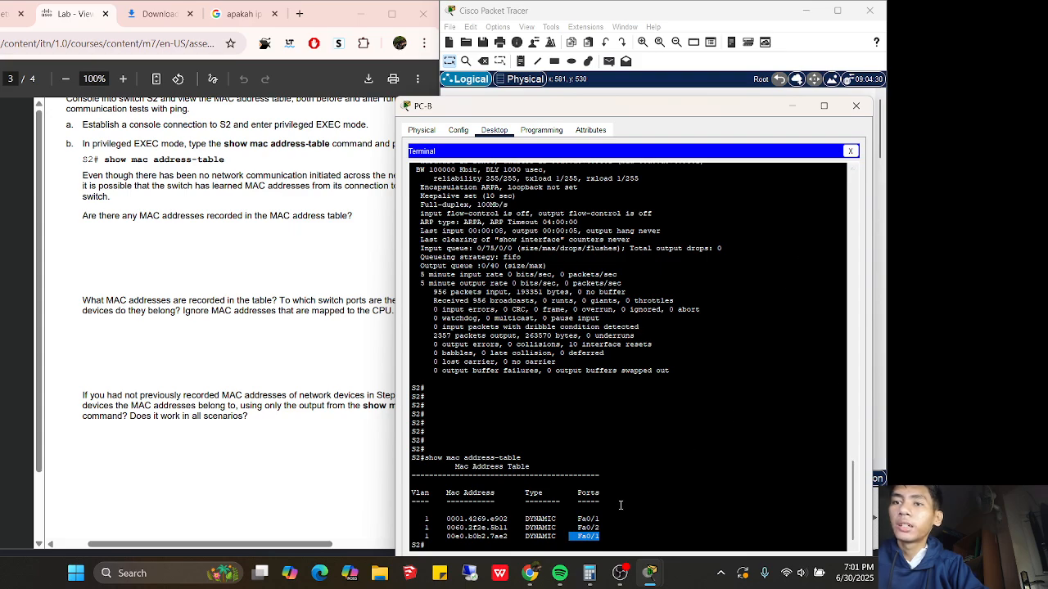
Highlight the three dynamic MAC entries and their Fa0/1 and Fa0/2 ports
click(607, 517)
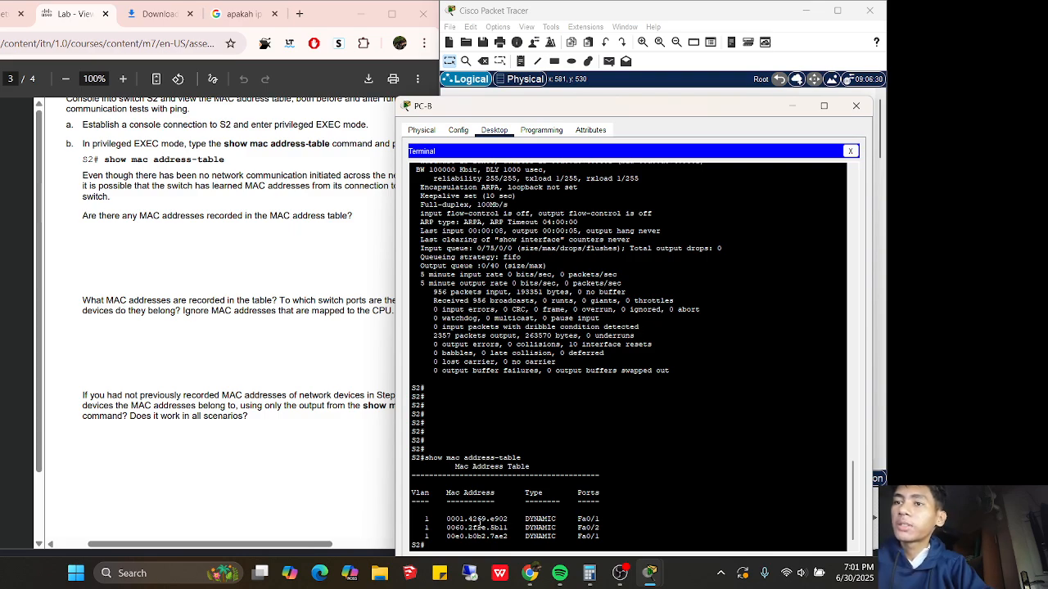
drag(494, 520, 643, 530)
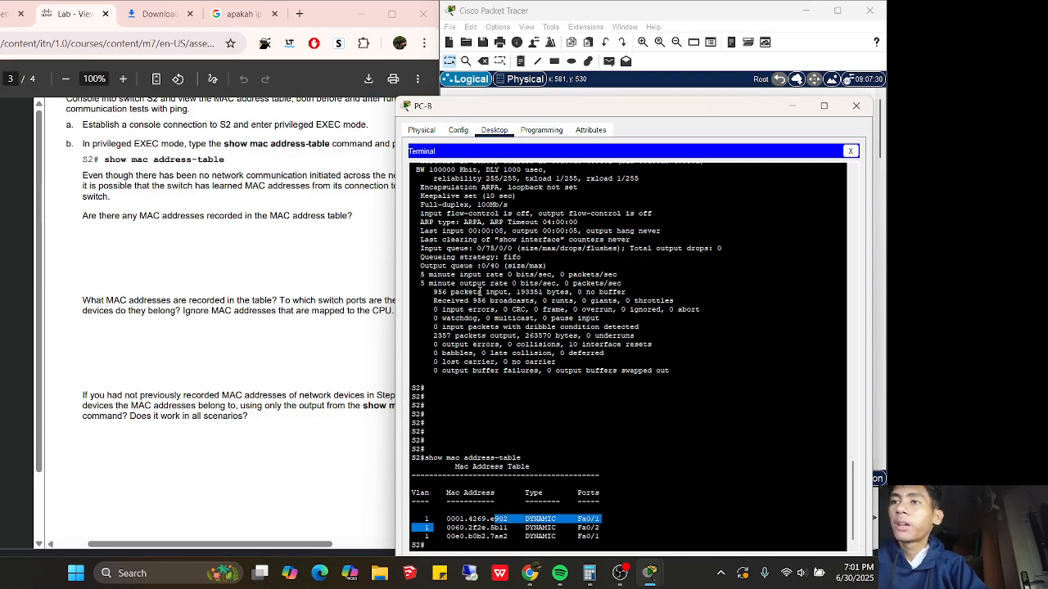
drag(512, 114, 565, 97)
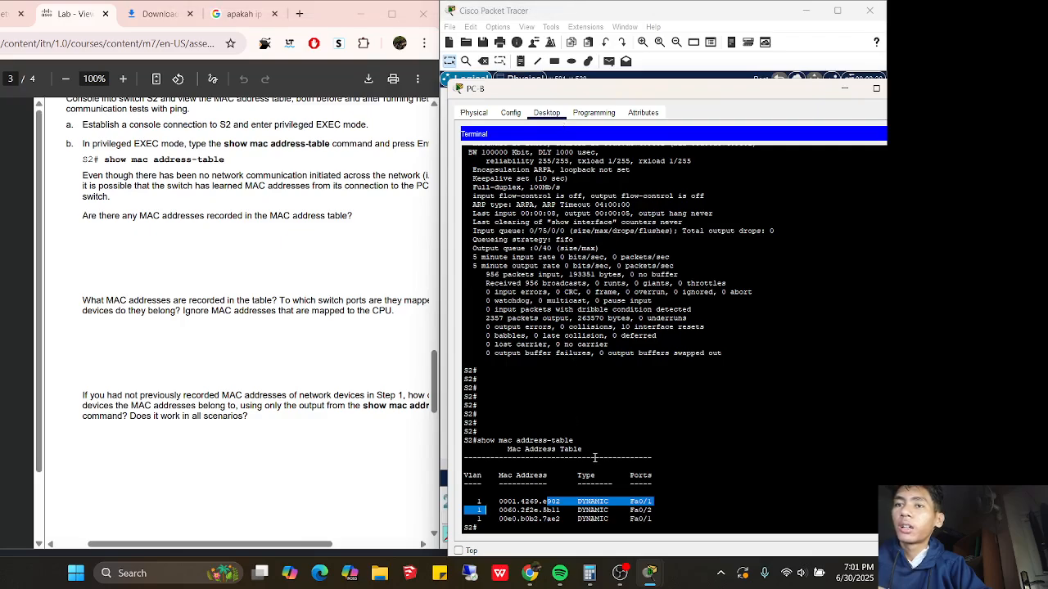
drag(653, 510, 595, 502)
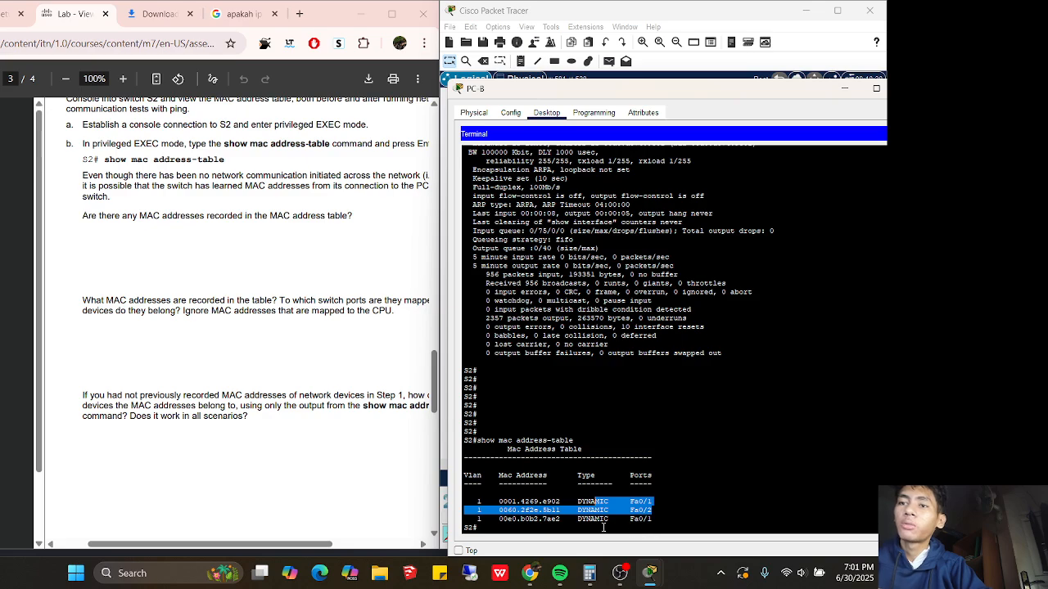
drag(652, 519, 608, 519)
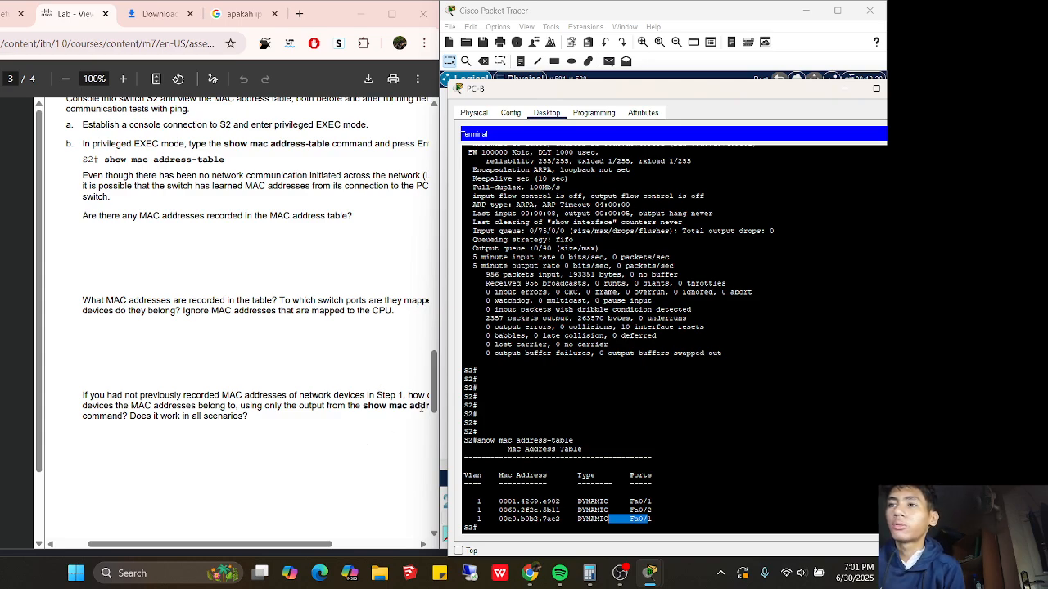
drag(432, 399, 401, 322)
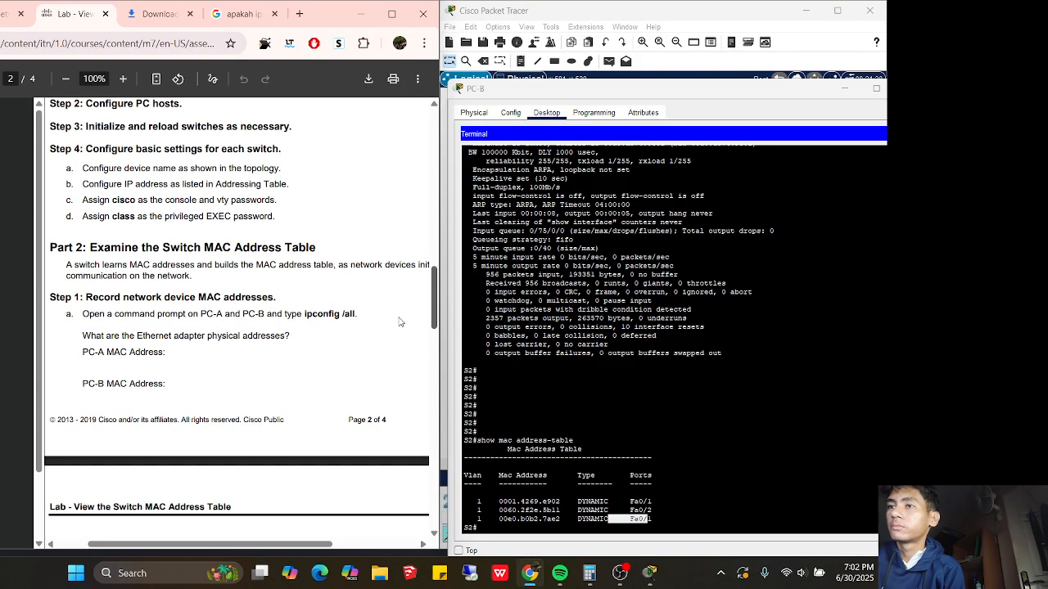
Return the lab PDF to page 3 and scroll right to read the full MAC address table questions
scroll(399, 322, down, 1)
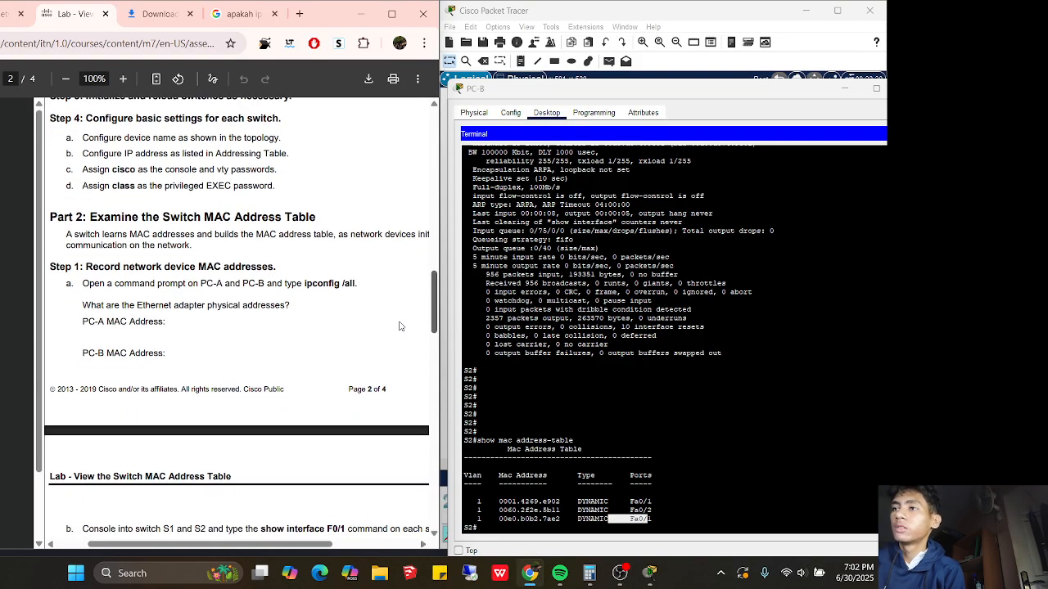
scroll(398, 315, up, 4)
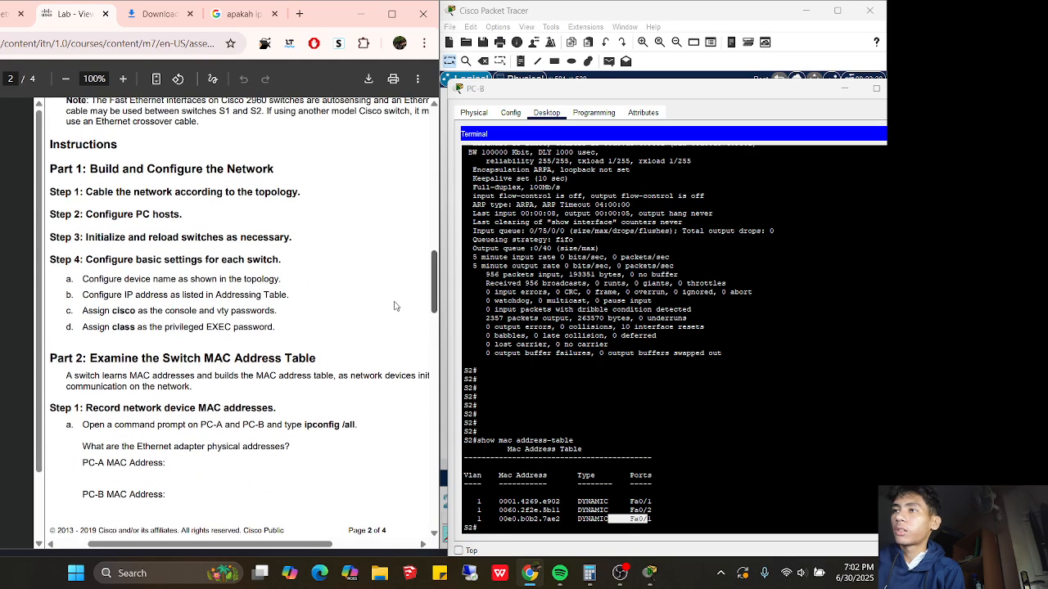
scroll(396, 312, down, 5)
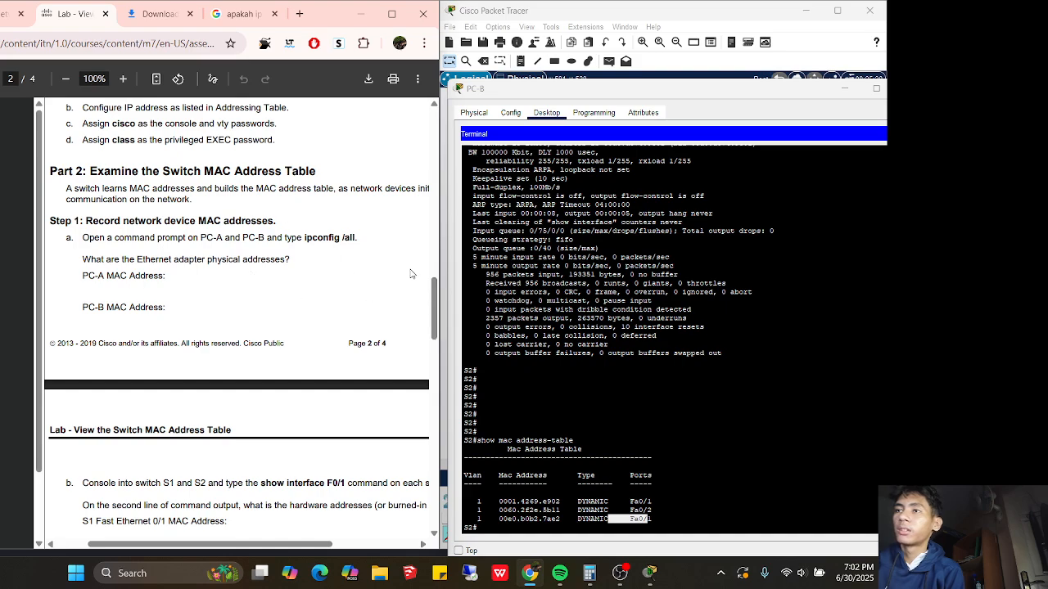
drag(438, 301, 426, 379)
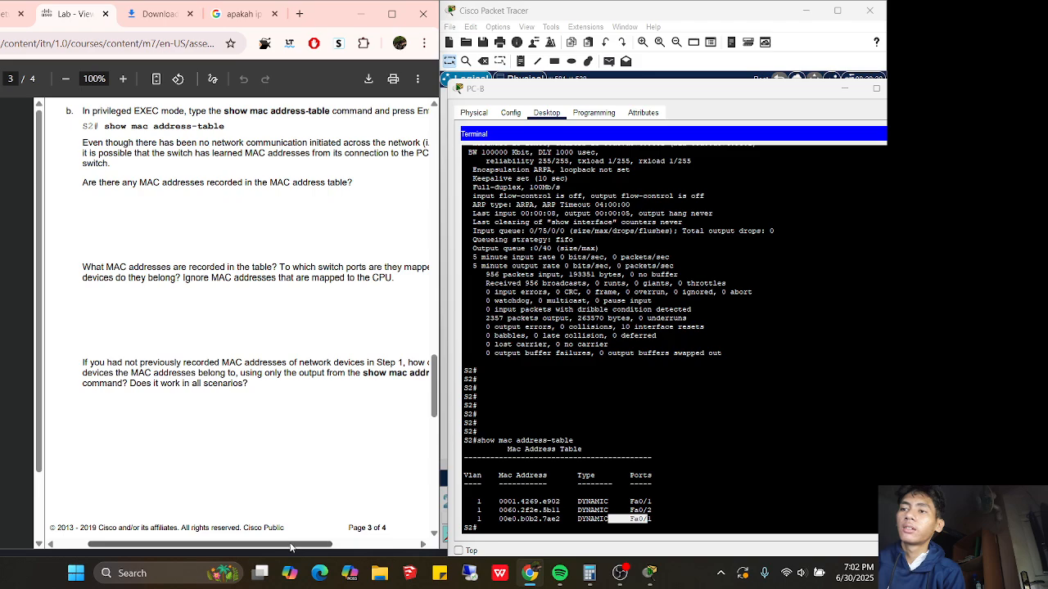
drag(292, 544, 339, 543)
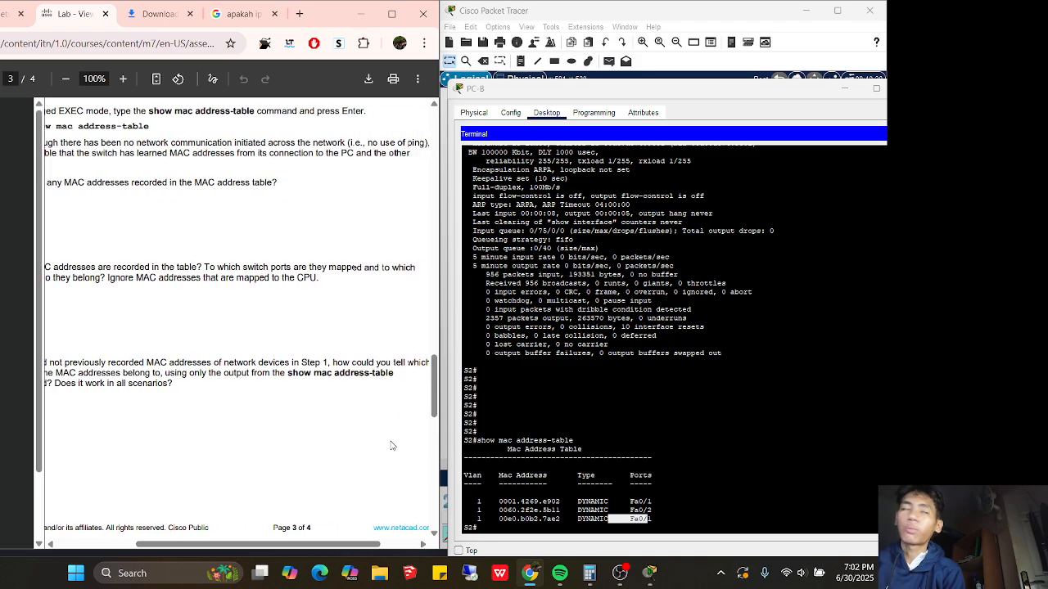
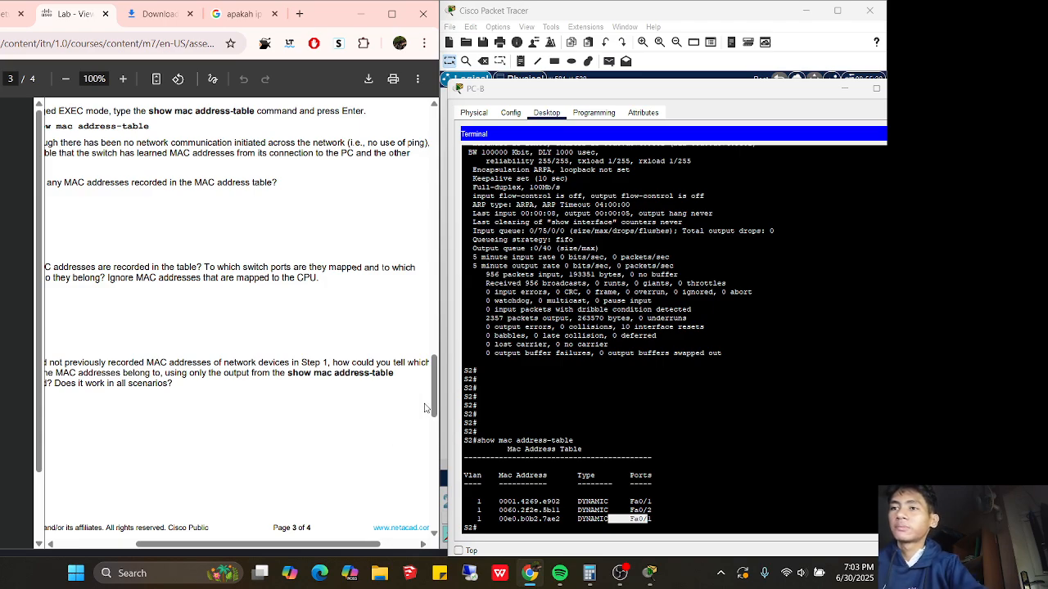
Scroll the lab PDF down and left so Steps 3 and 4 sit beside S2's MAC table
drag(434, 408, 434, 478)
drag(141, 544, 101, 544)
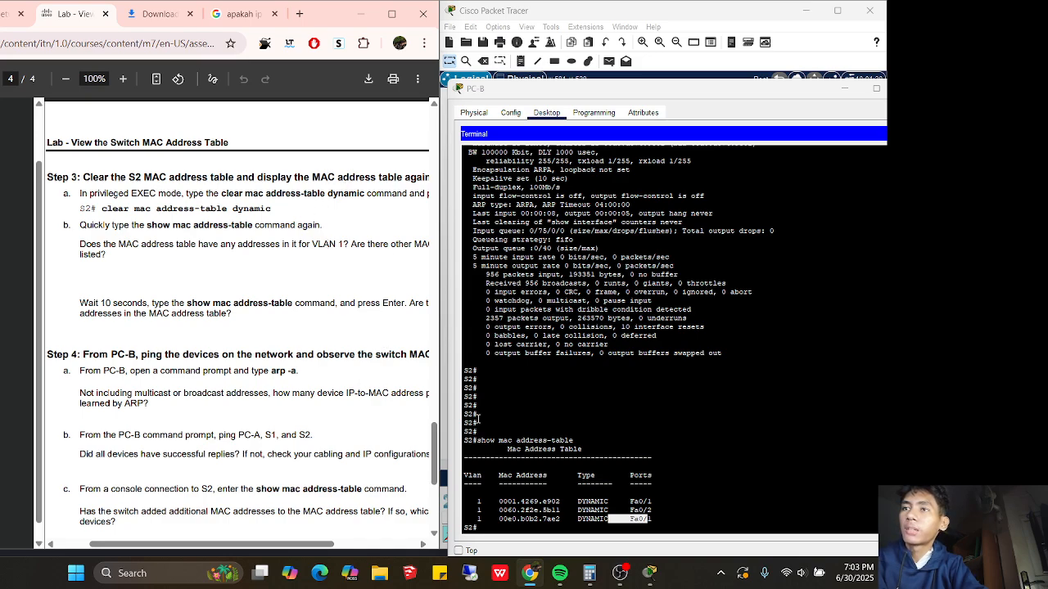
Run 'clear mac address-table dynamic' in the S2 terminal
click(491, 525)
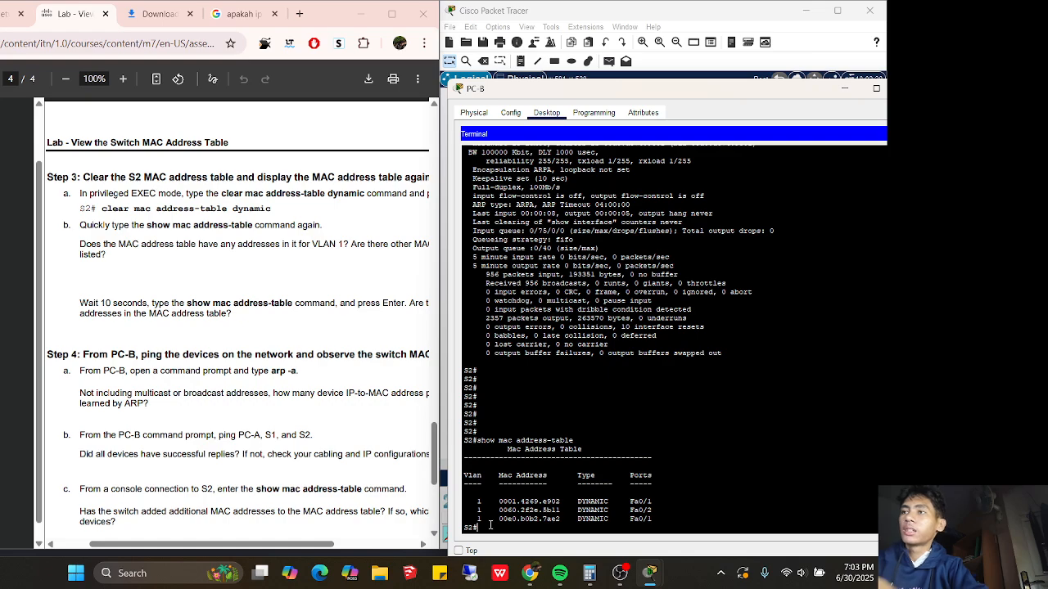
text(clear)
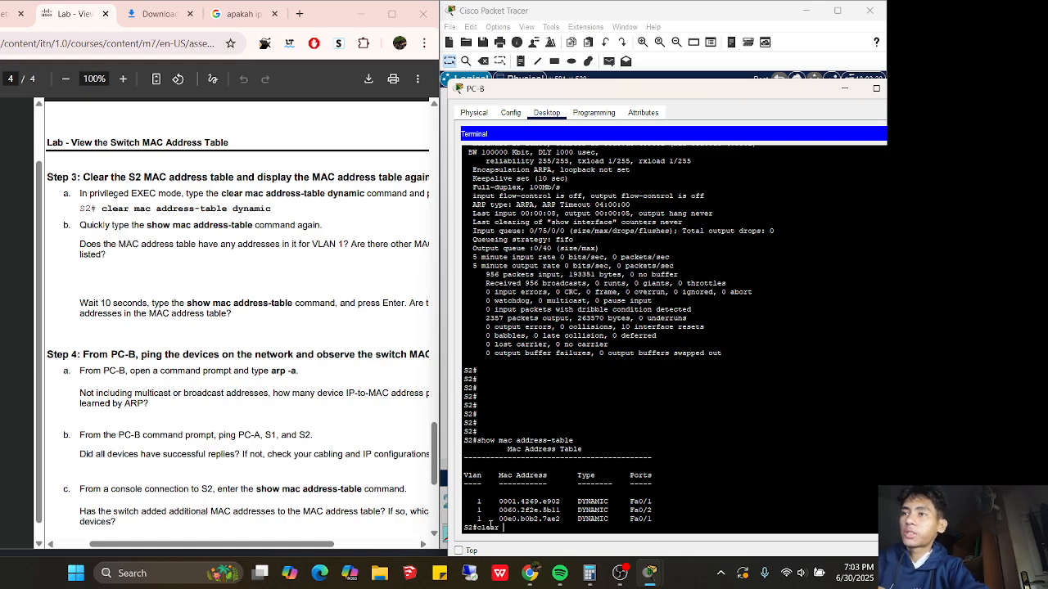
text( mac ad)
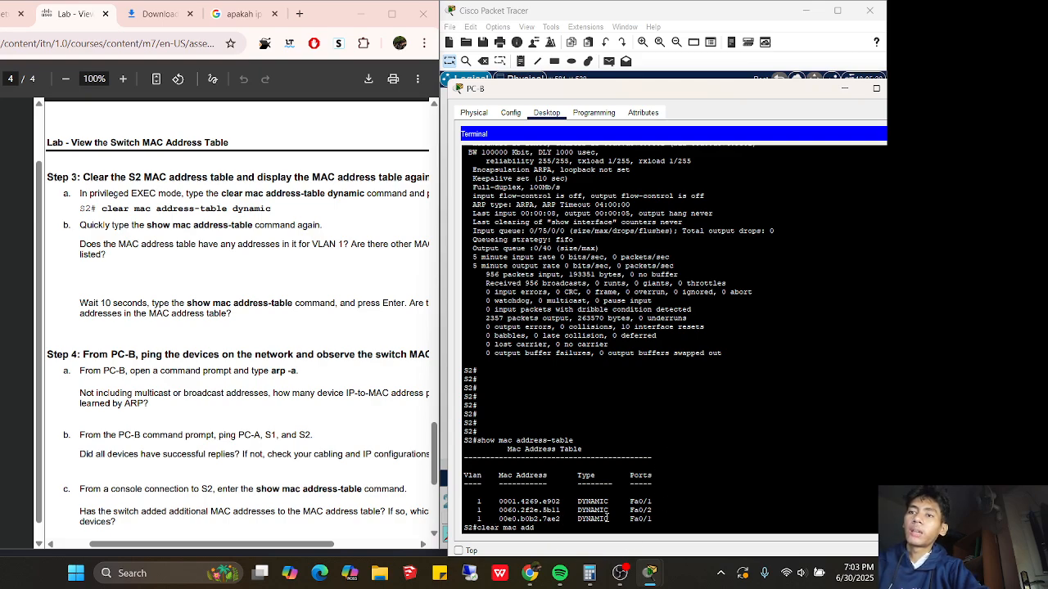
text(d)
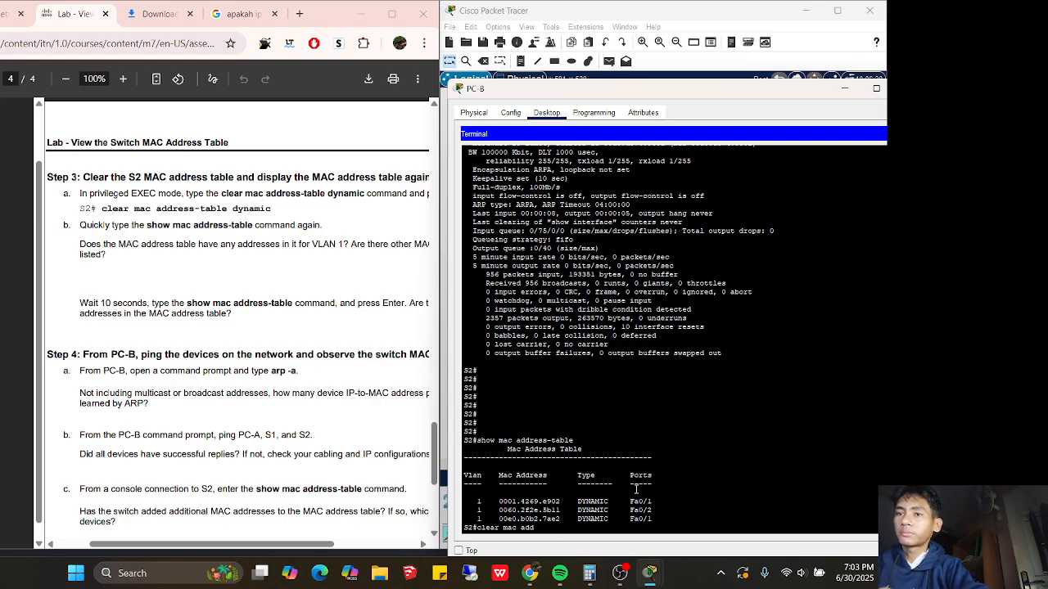
text( ress)
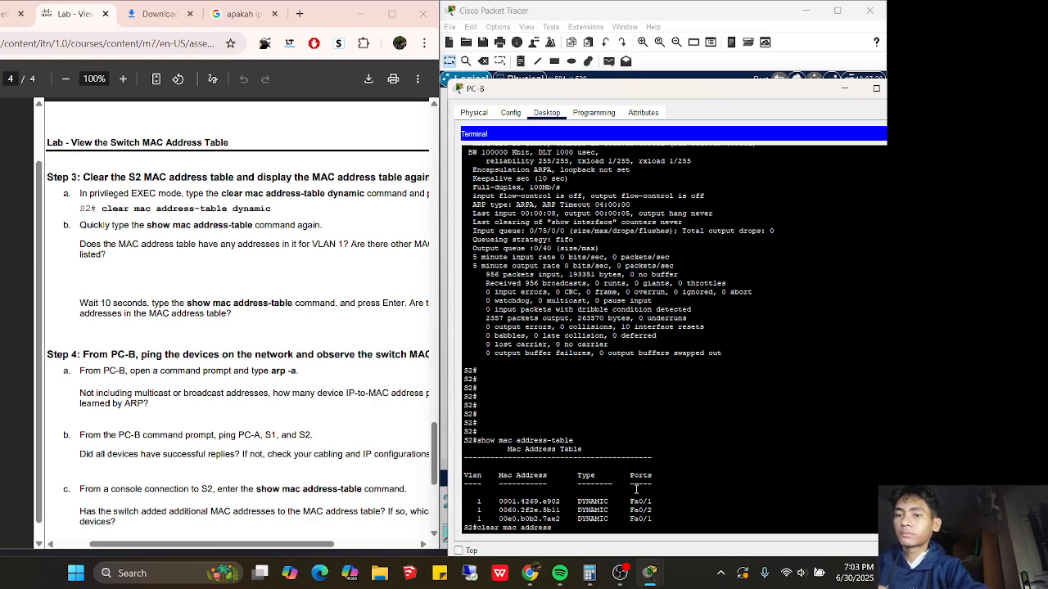
text(-table d)
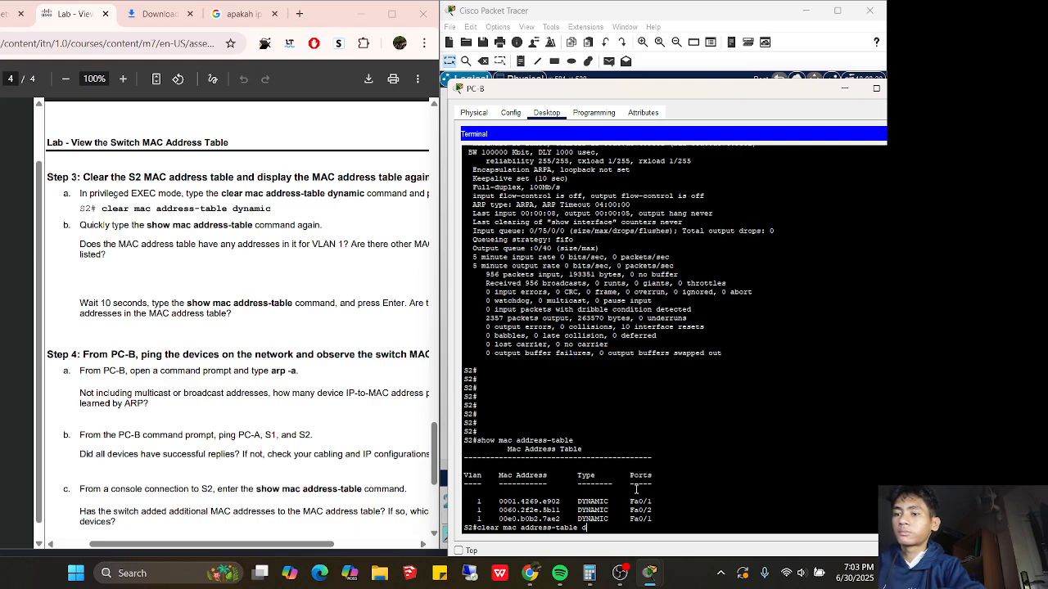
text(ynamic)
key(Return)
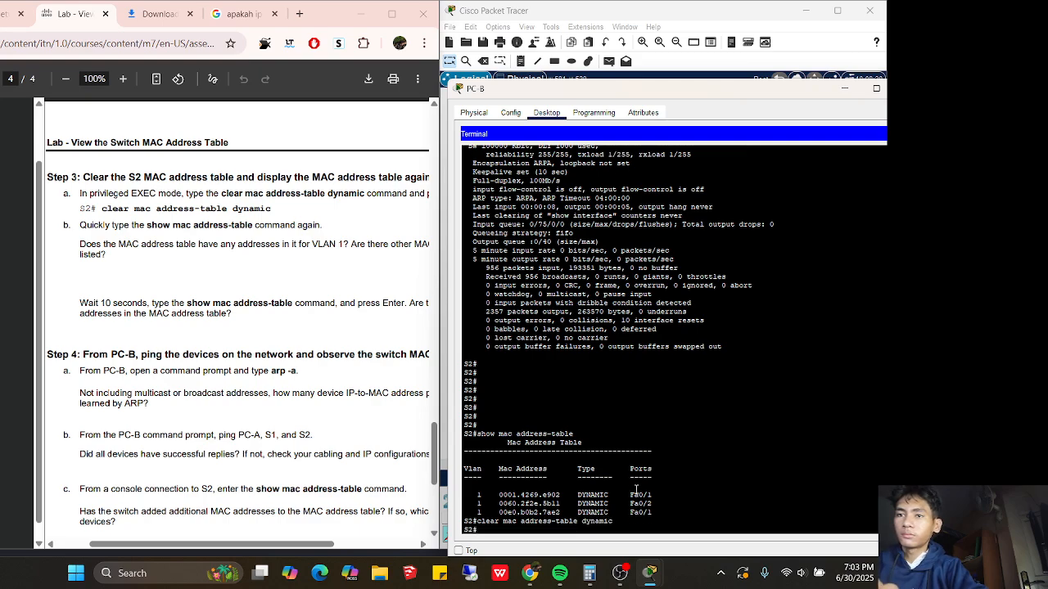
Run 'show mac address-table' on S2, correcting the typo, to confirm the table is empty
text(show)
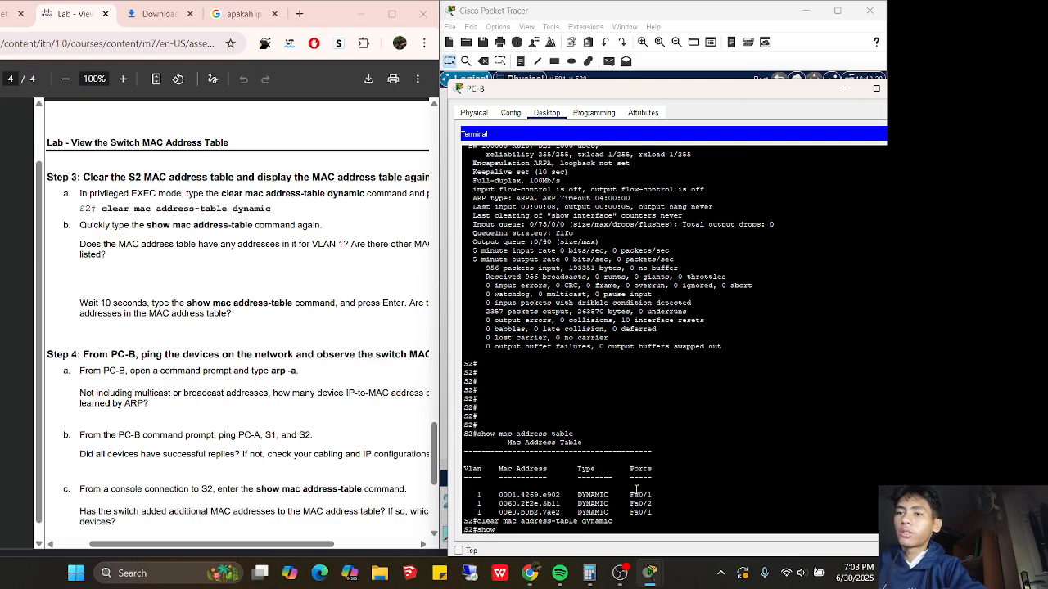
text( mac-)
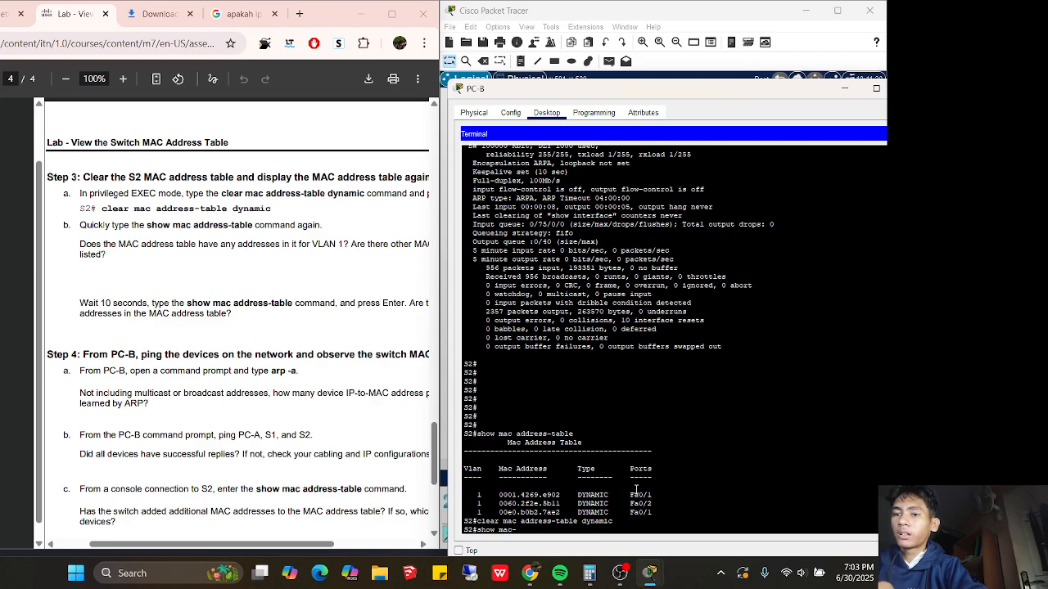
text(addr)
key(BackSpace)
key(BackSpace)
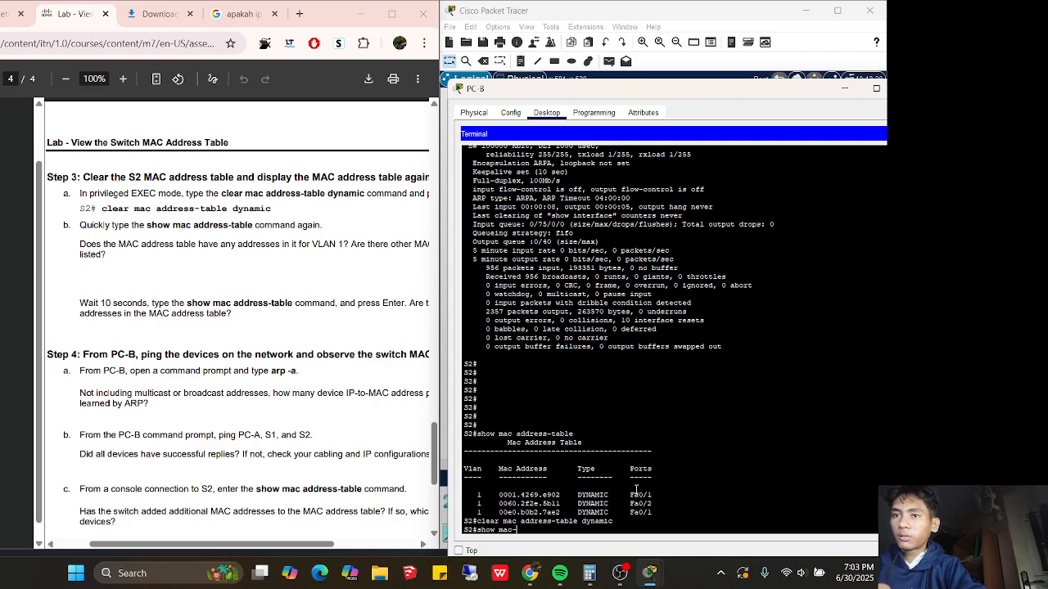
text(address)
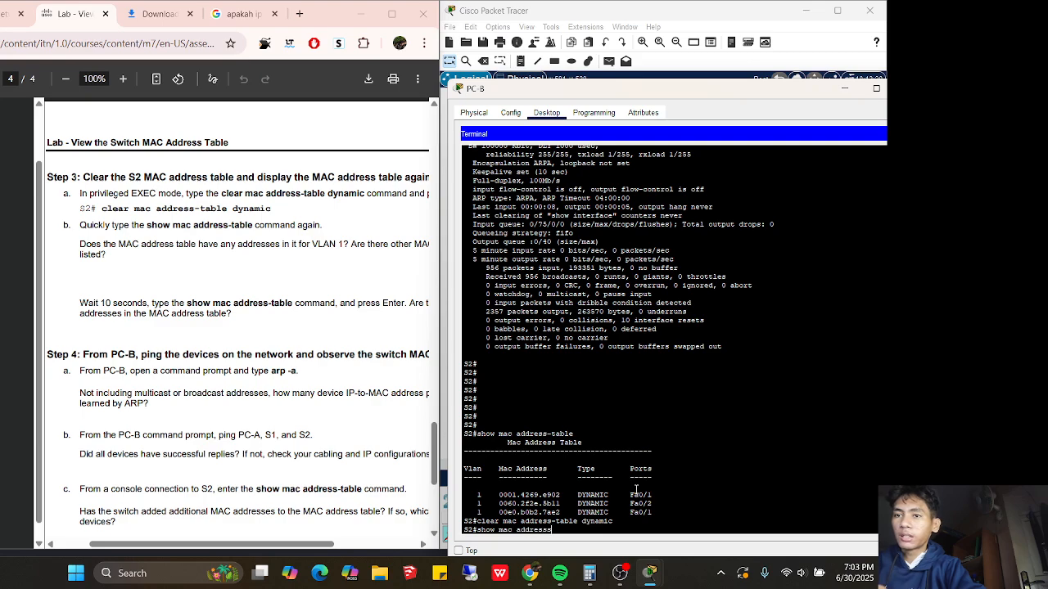
text(s-table)
key(Return)
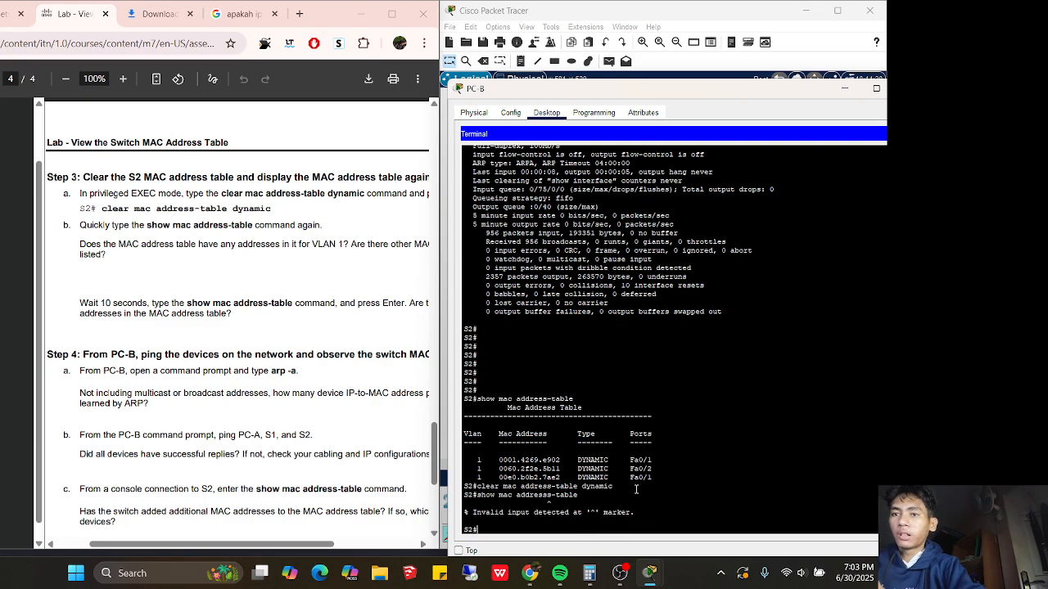
key(Up)
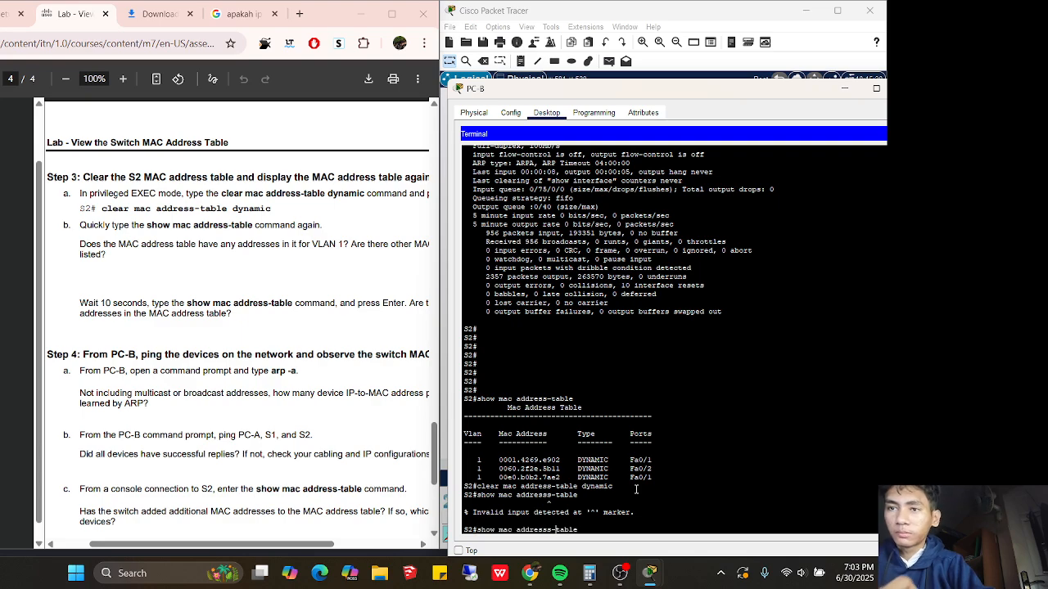
key(Return)
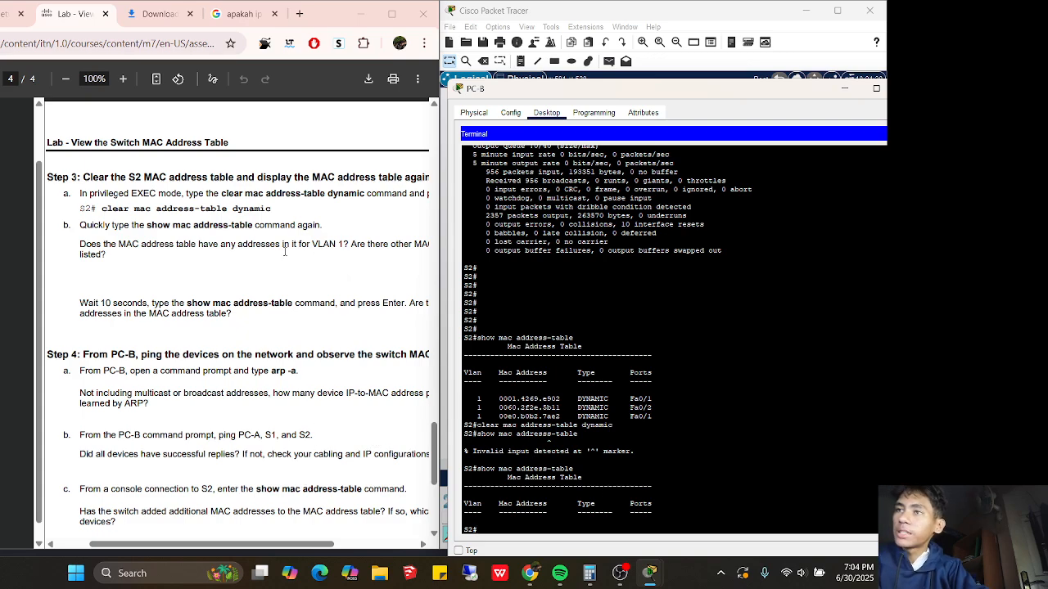
click(261, 545)
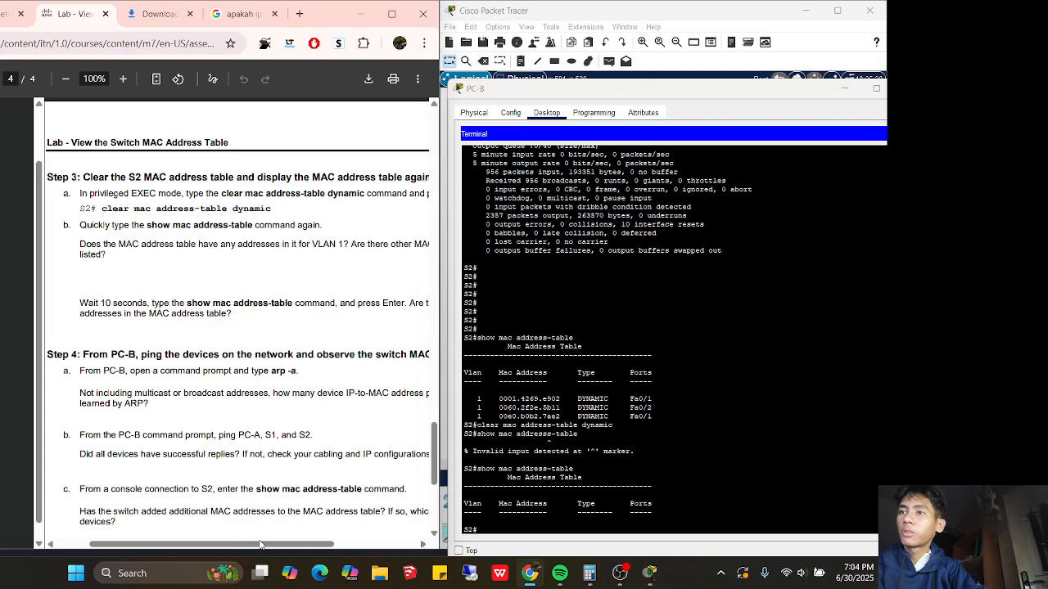
drag(260, 545, 291, 542)
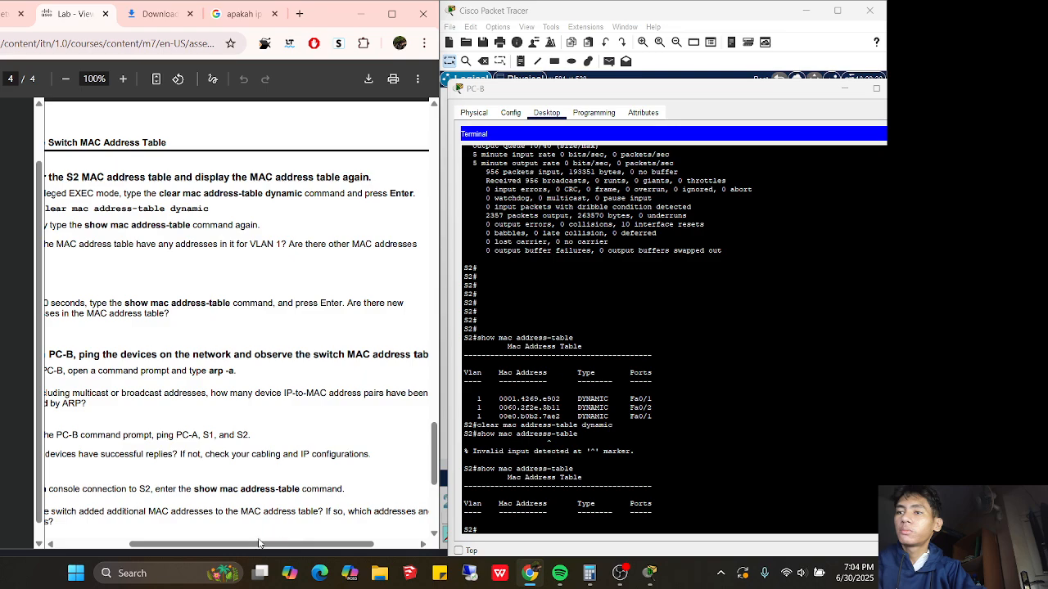
drag(250, 546, 207, 545)
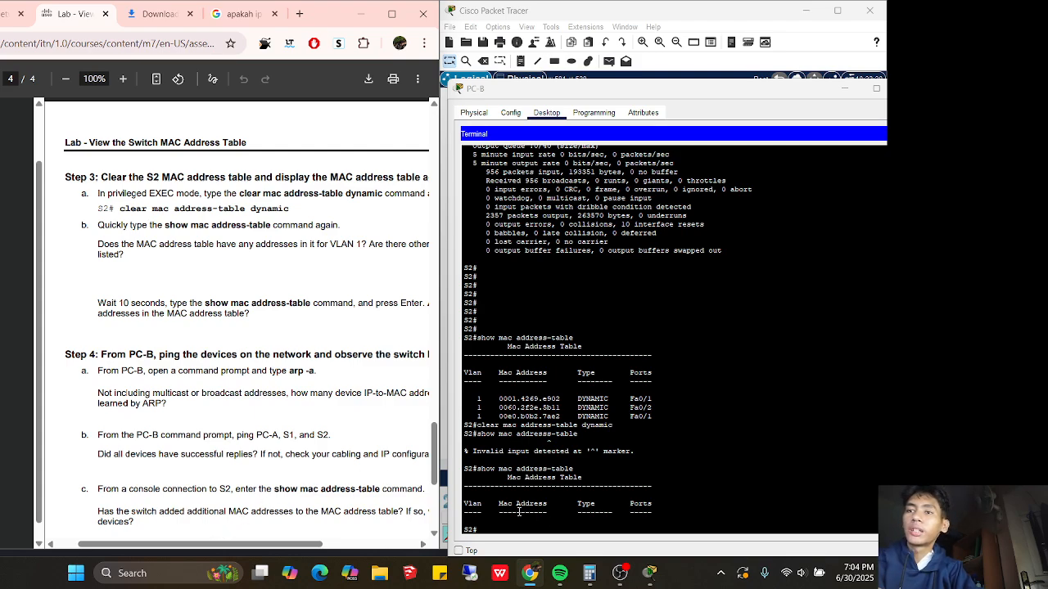
drag(491, 513, 509, 513)
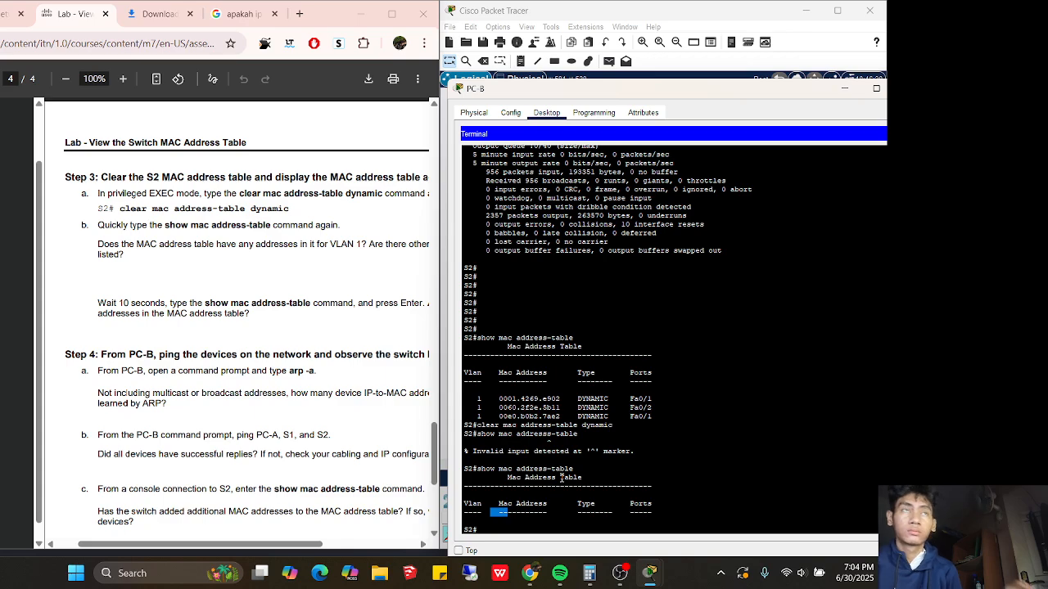
Rerun 'show mac address-table' on S2, showing one address relearned on Fa0/1, and lower the PC-B window
click(492, 527)
key(Up)
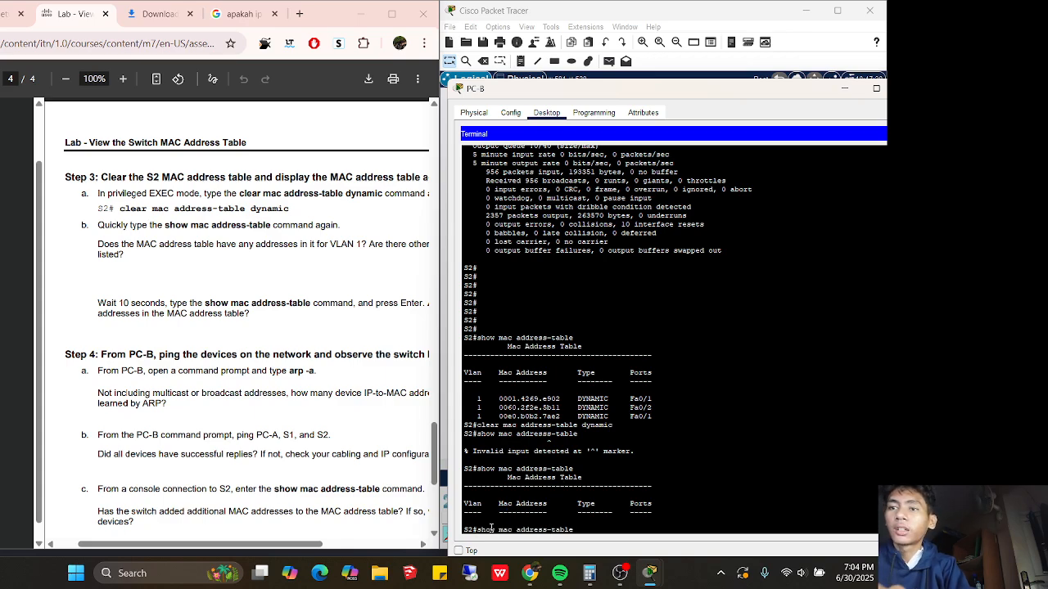
key(Return)
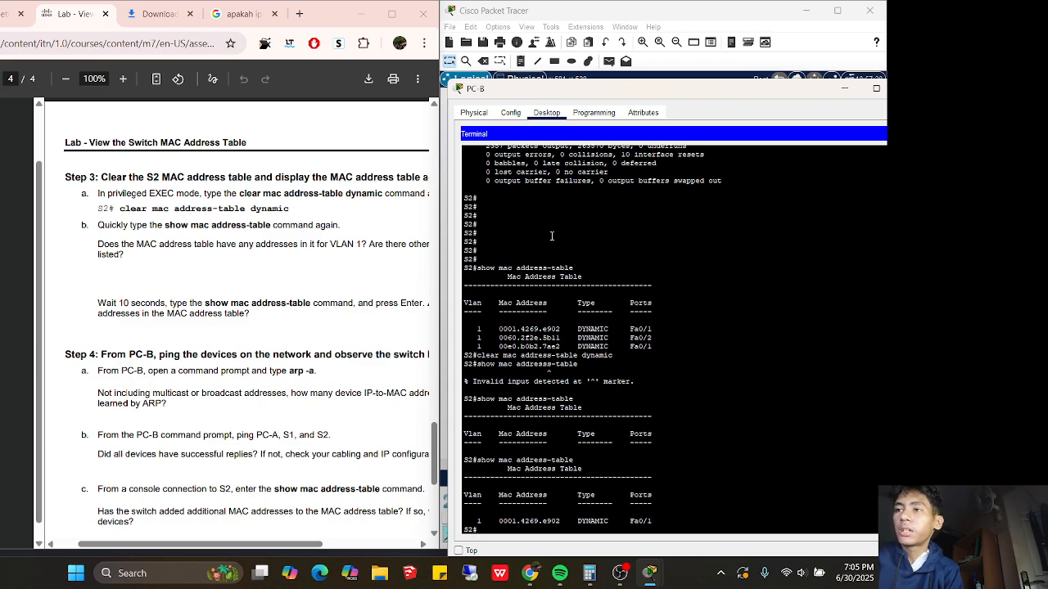
drag(713, 88, 582, 123)
Switch PC-B to Command Prompt and run 'arp -a', showing one dynamic entry for 192.168.1.1
click(772, 170)
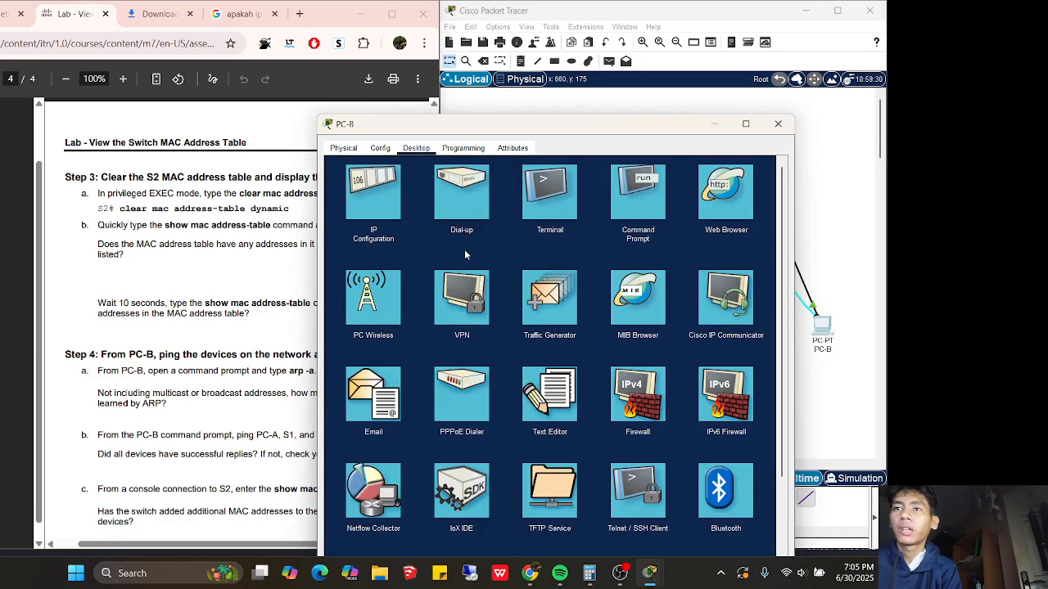
click(635, 195)
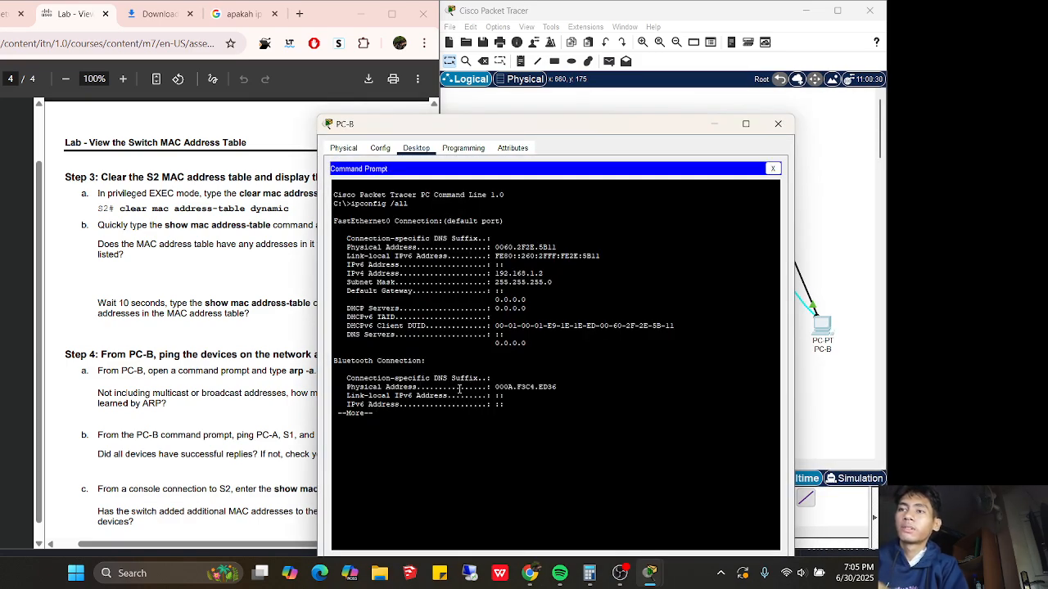
key(Return)
key(Return)
key(Return)
key(Return)
key(Return)
key(Return)
key(Return)
key(Return)
text(a)
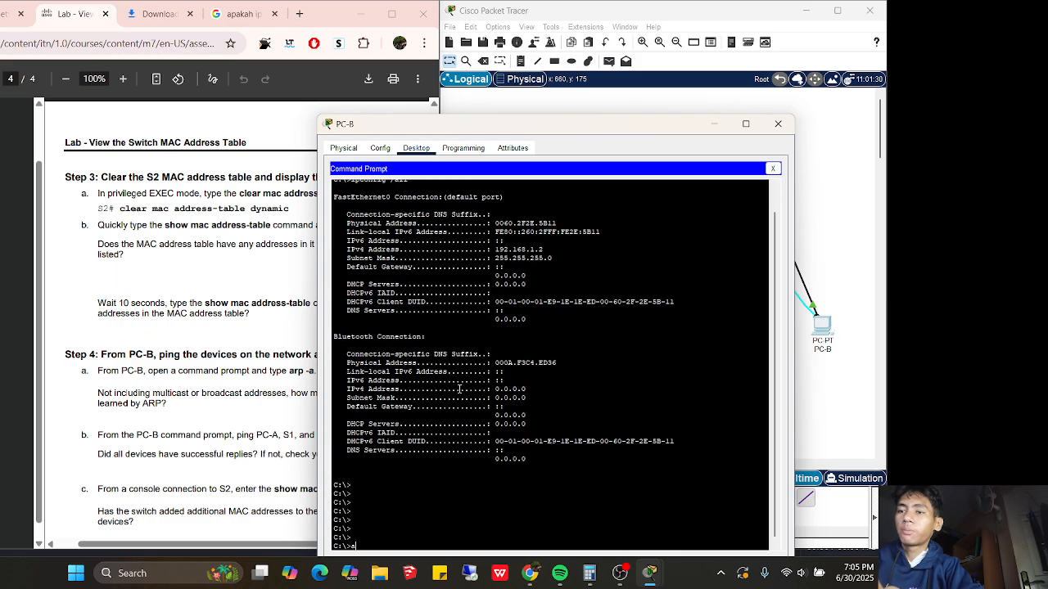
text(rp -a)
key(Return)
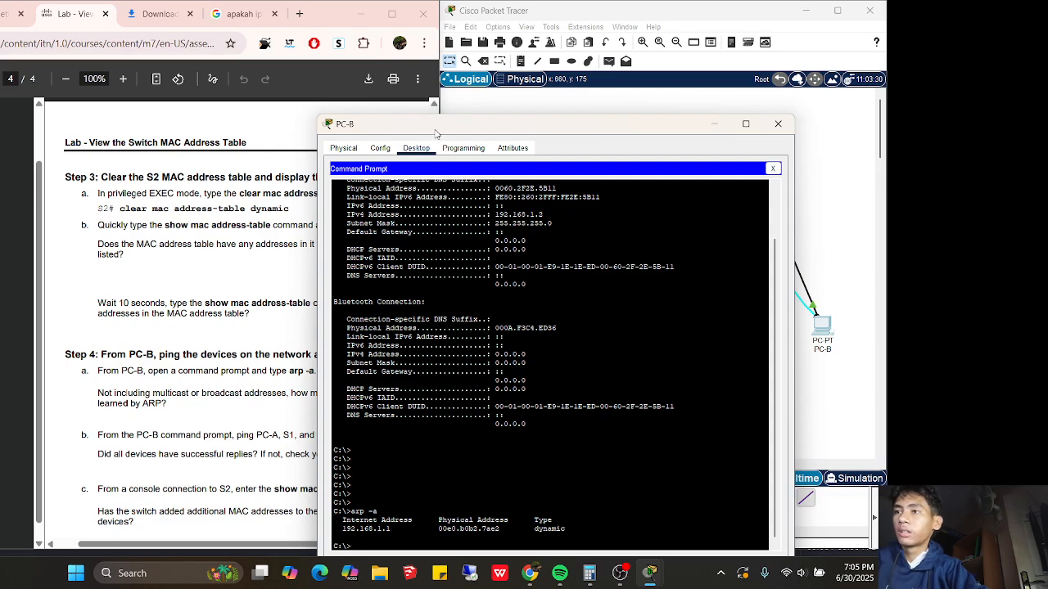
drag(472, 133, 560, 108)
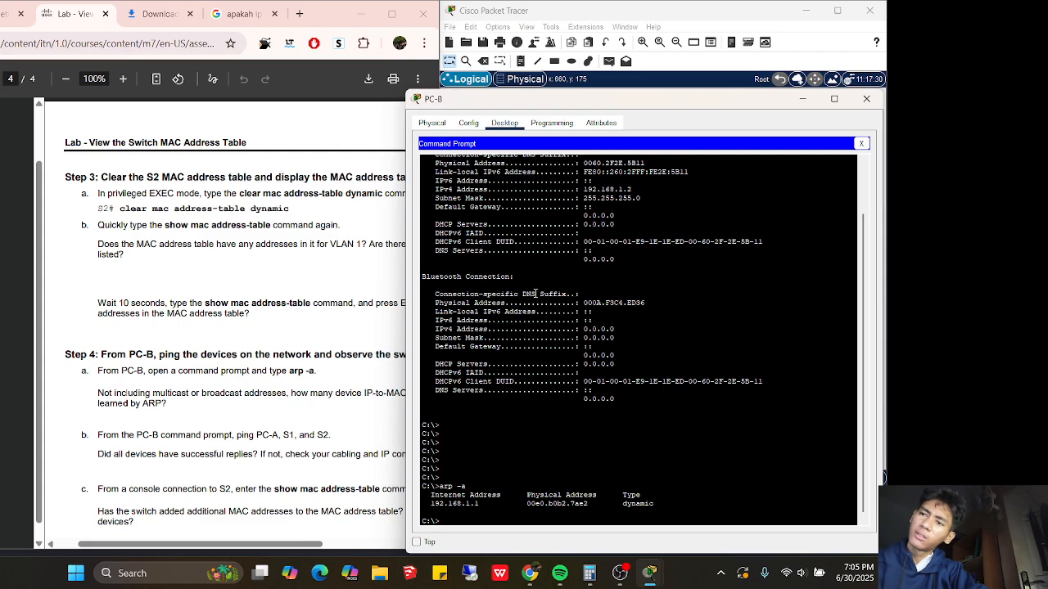
Highlight the ARP entry's 192.168.1.1 and MAC 00e0.b0b2.7ae2, then scroll the lab PDF to Step 4
drag(480, 503, 430, 509)
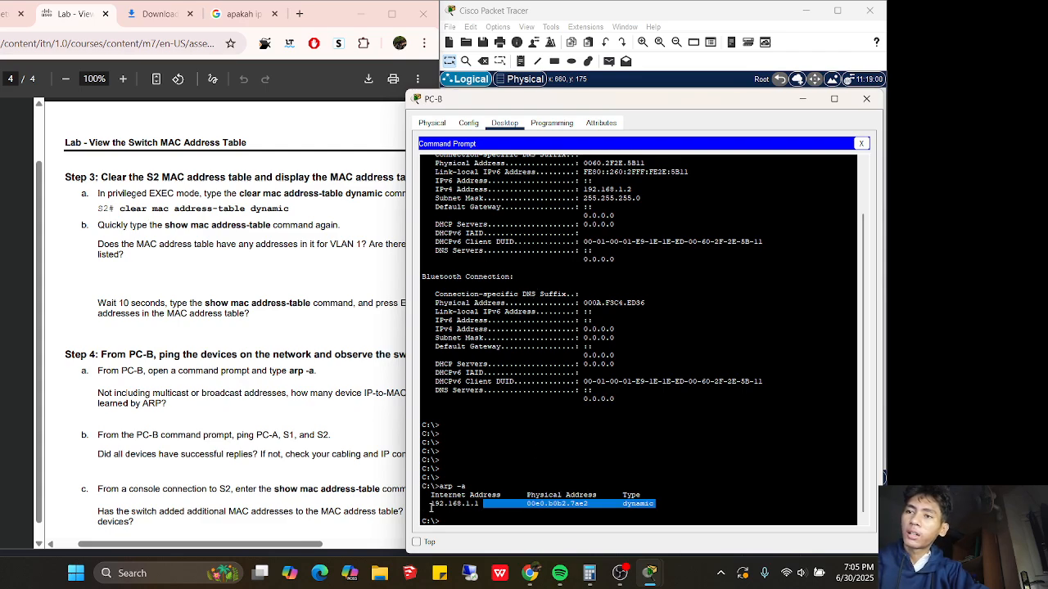
click(522, 498)
drag(497, 505, 432, 503)
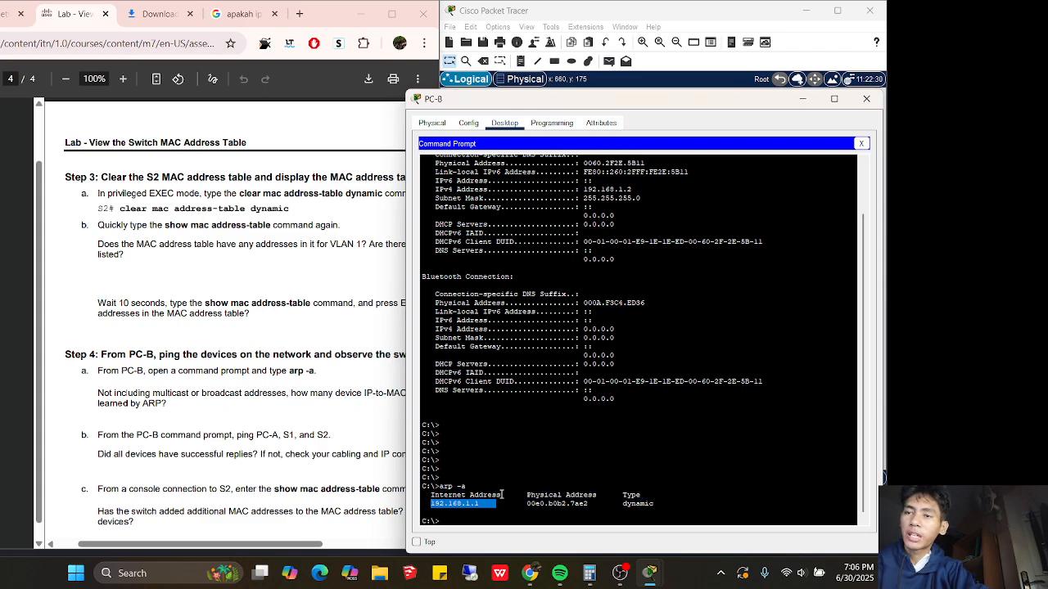
drag(526, 504, 591, 506)
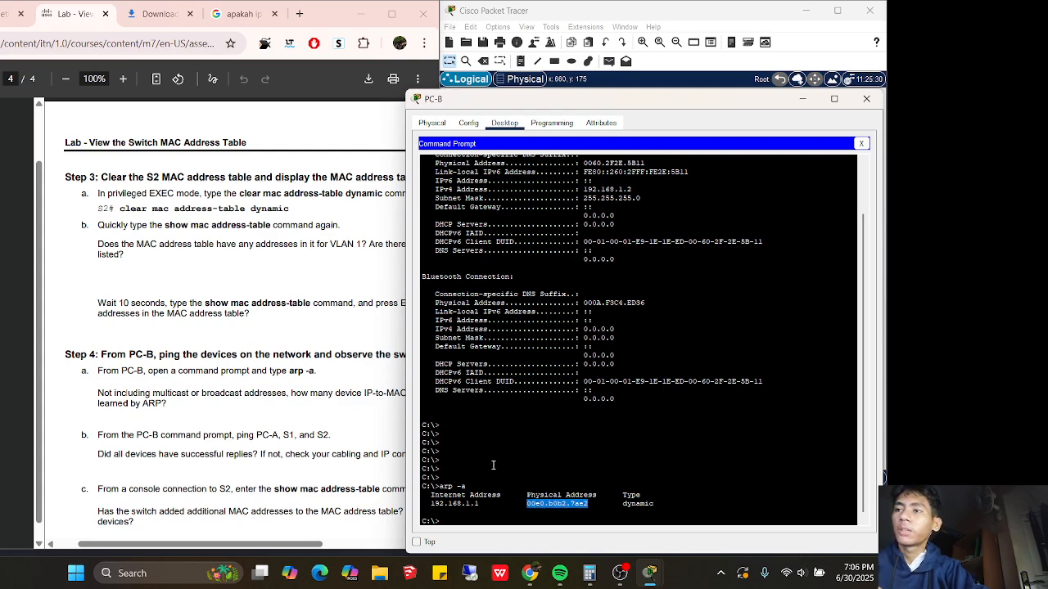
click(218, 416)
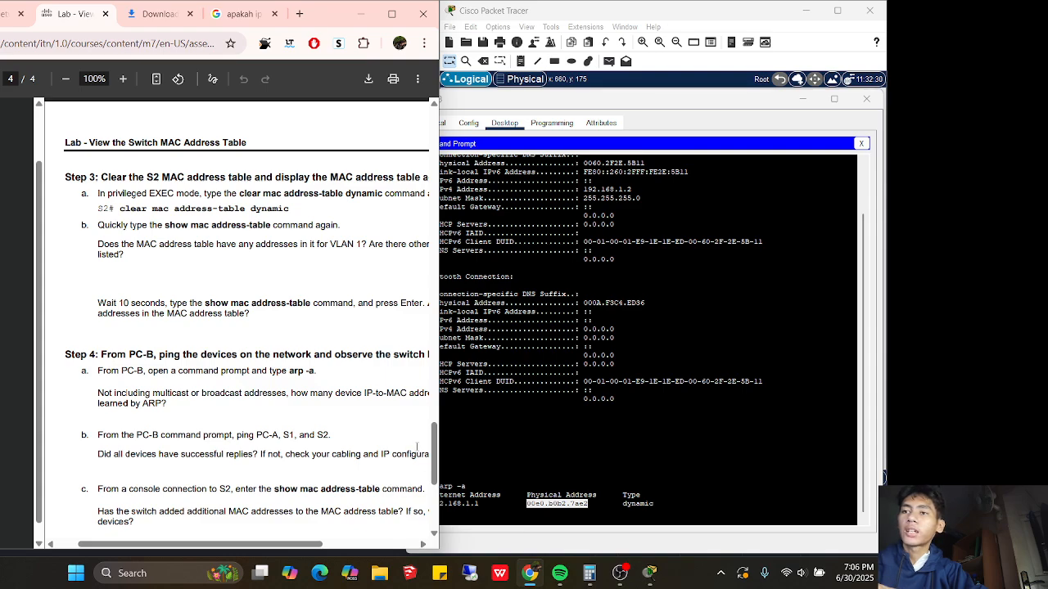
drag(434, 452, 434, 475)
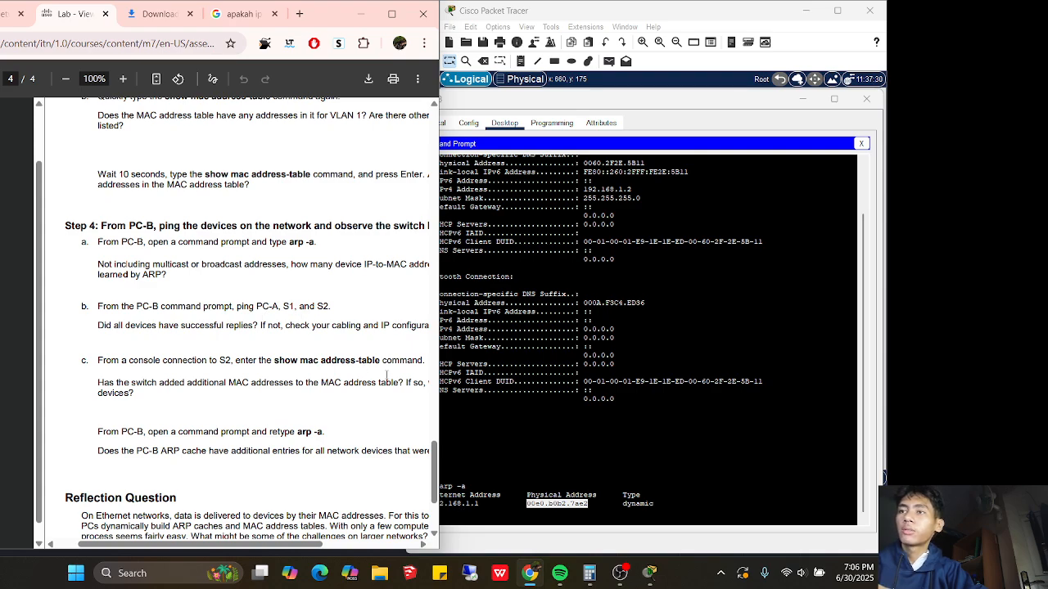
Ping PC-A at 192.168.1.1 from PC-B's Command Prompt
click(472, 504)
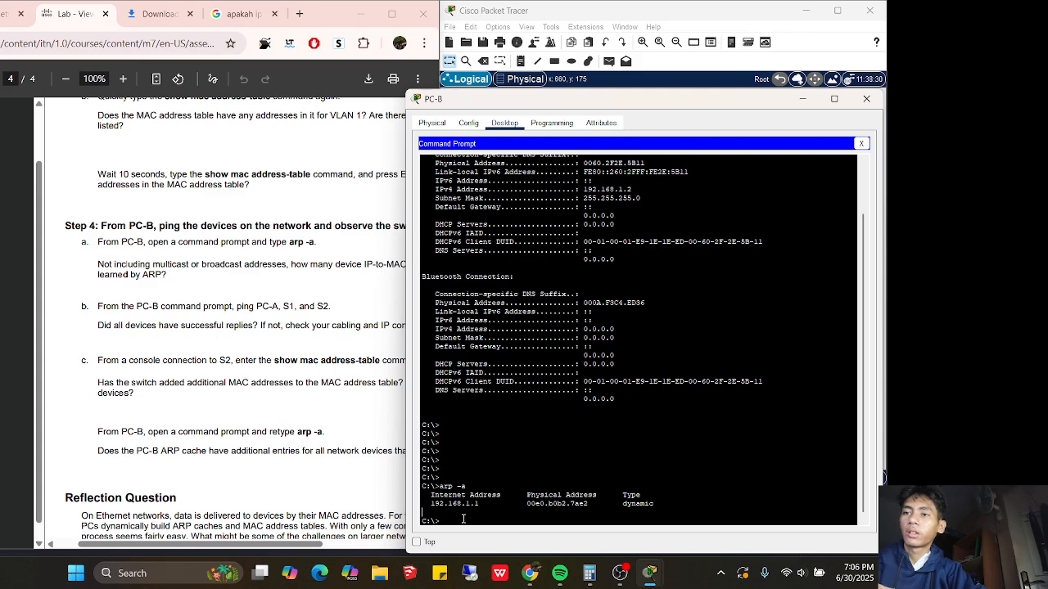
text(po)
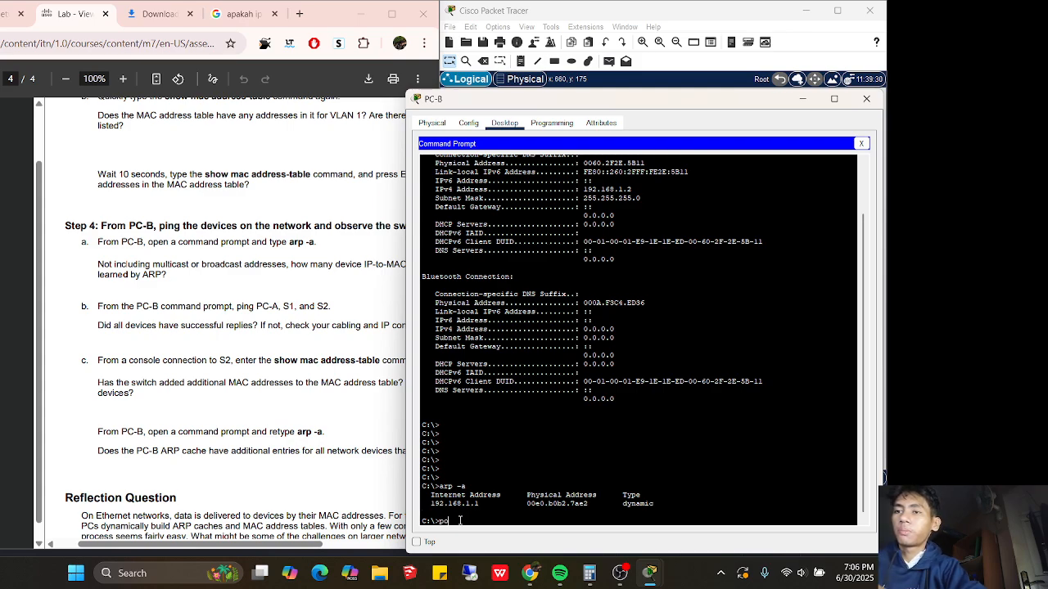
key(BackSpace)
text(ing)
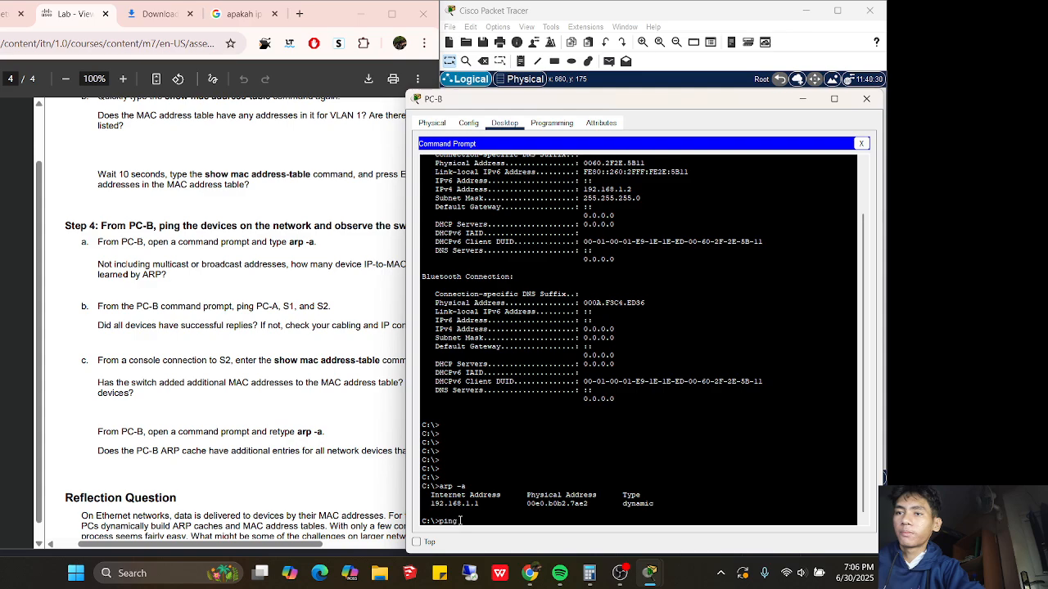
text( 192.)
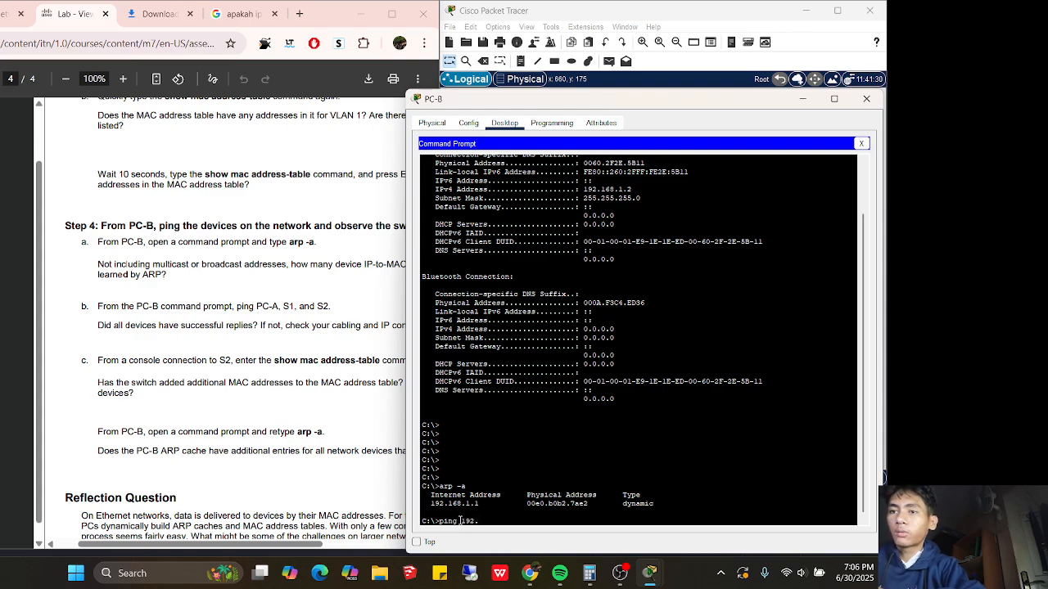
text(168.1.1)
key(Return)
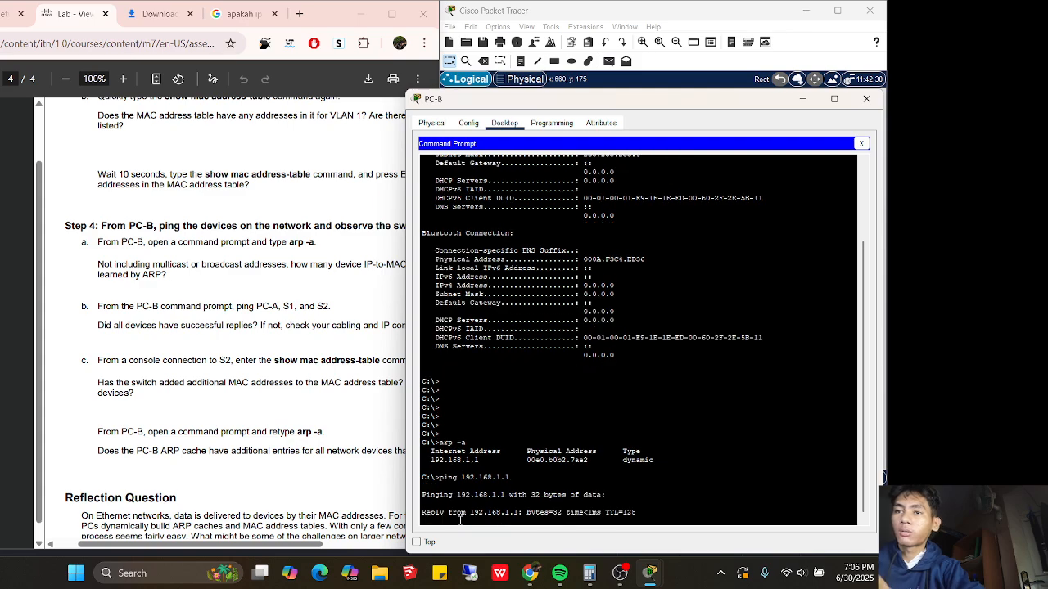
Check the lab sheet, then ping S1 at 192.168.1.11
click(391, 348)
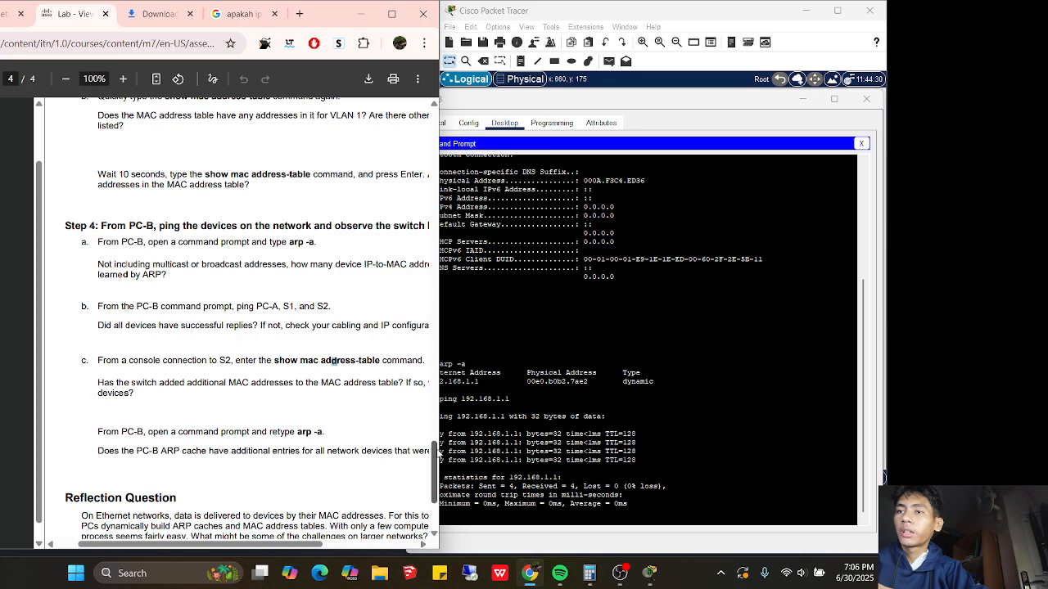
drag(435, 446, 414, 119)
scroll(413, 119, down, 3)
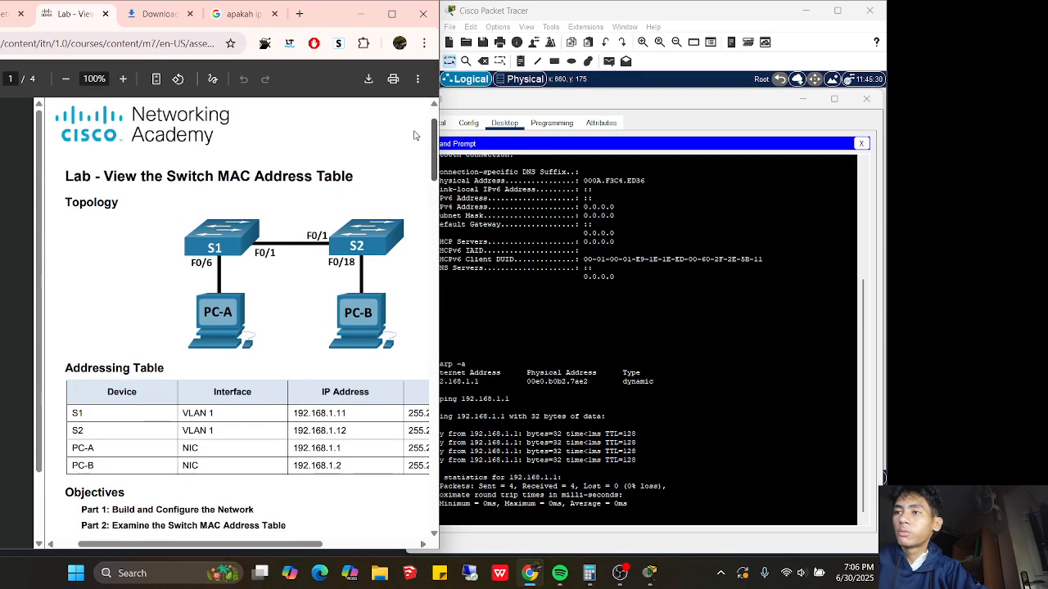
click(474, 512)
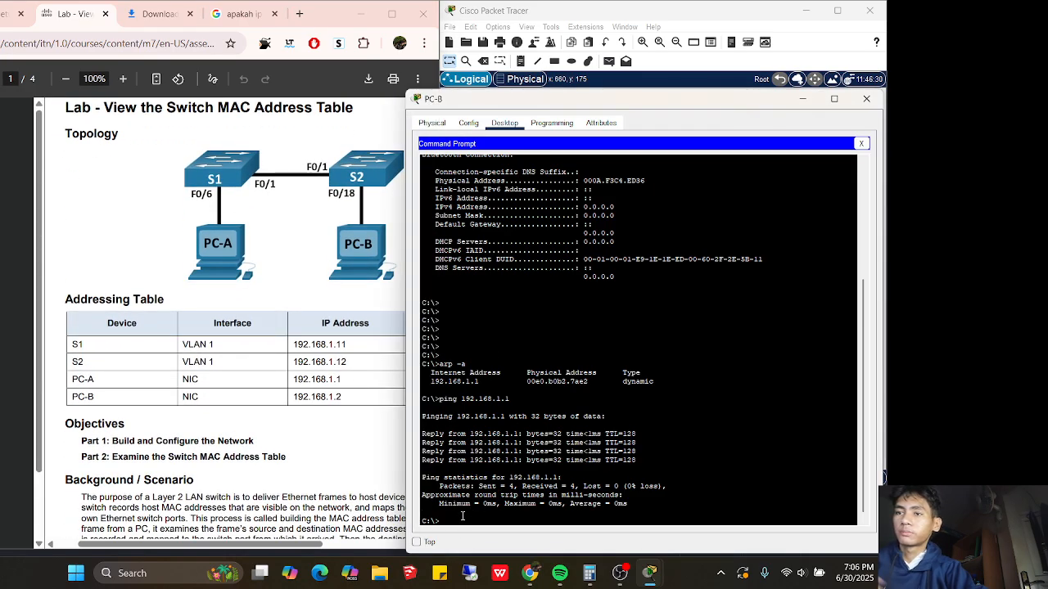
text(ping)
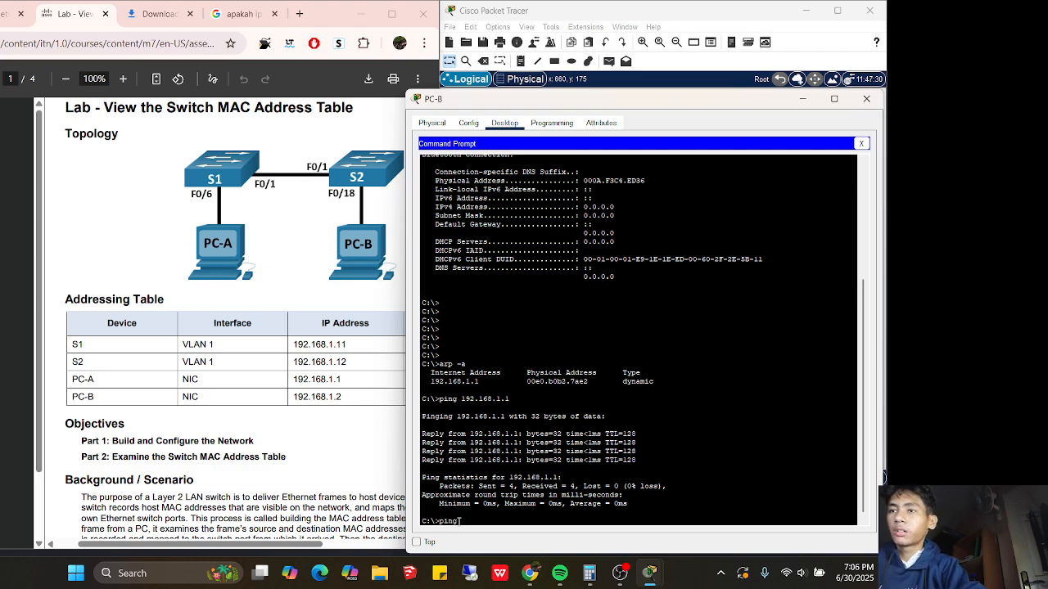
text( 19)
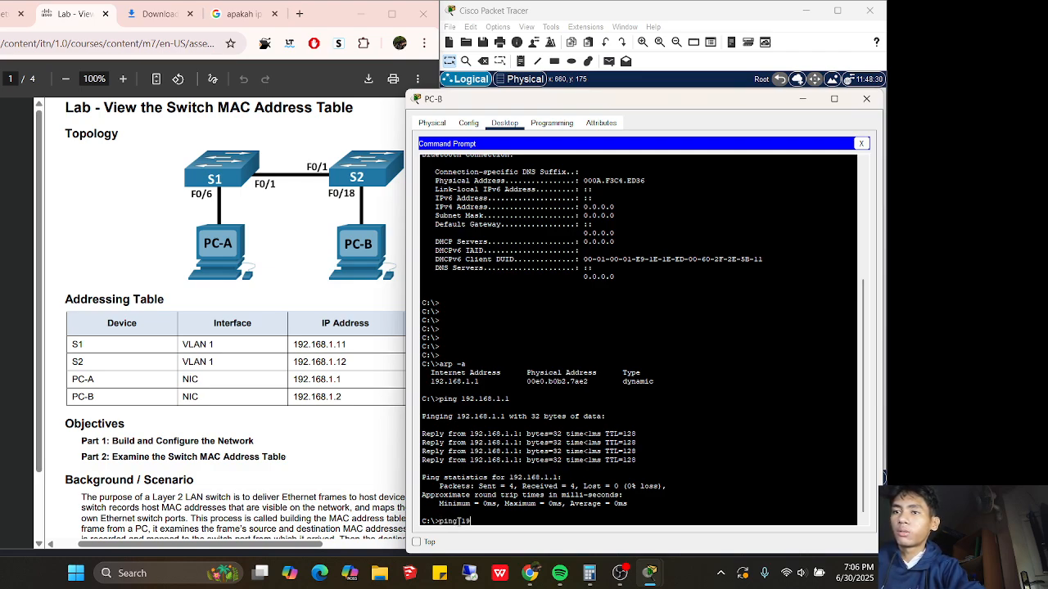
text(2.168)
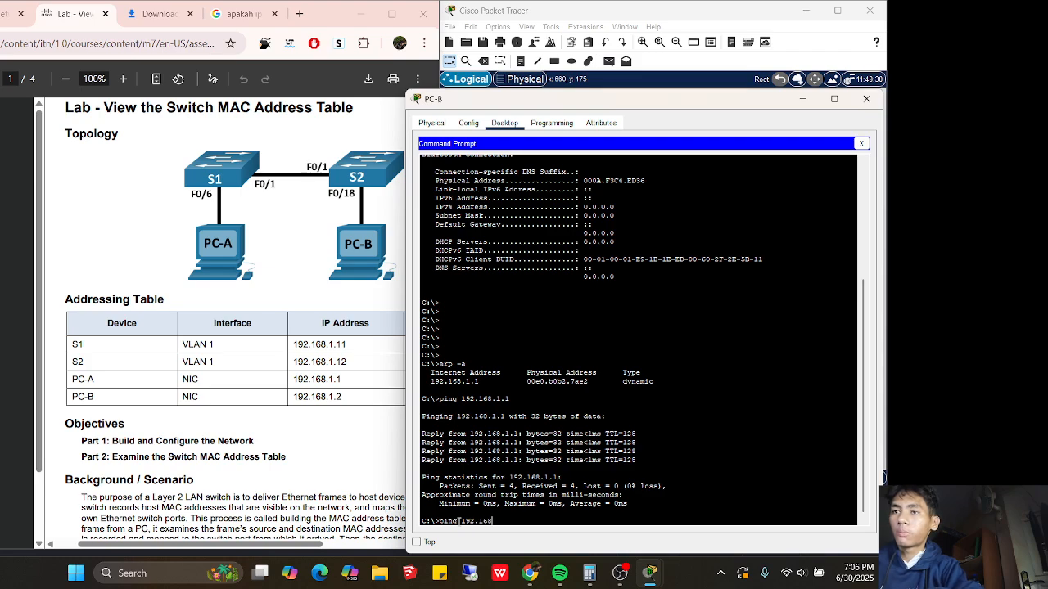
text(.1.11)
key(Return)
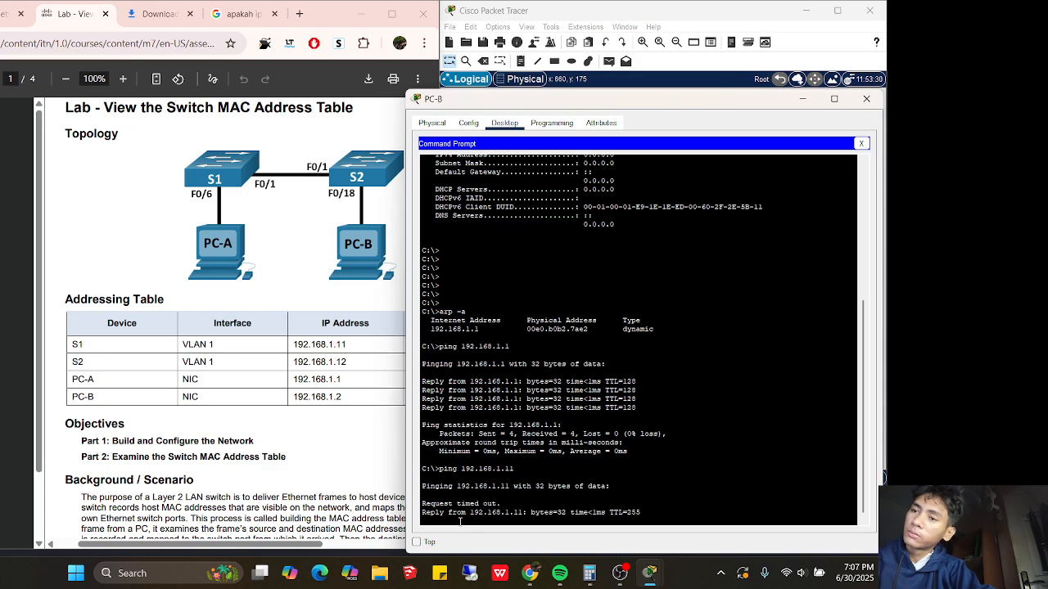
Ping S2 at 192.168.1.12 by editing the recalled ping command
key(Up)
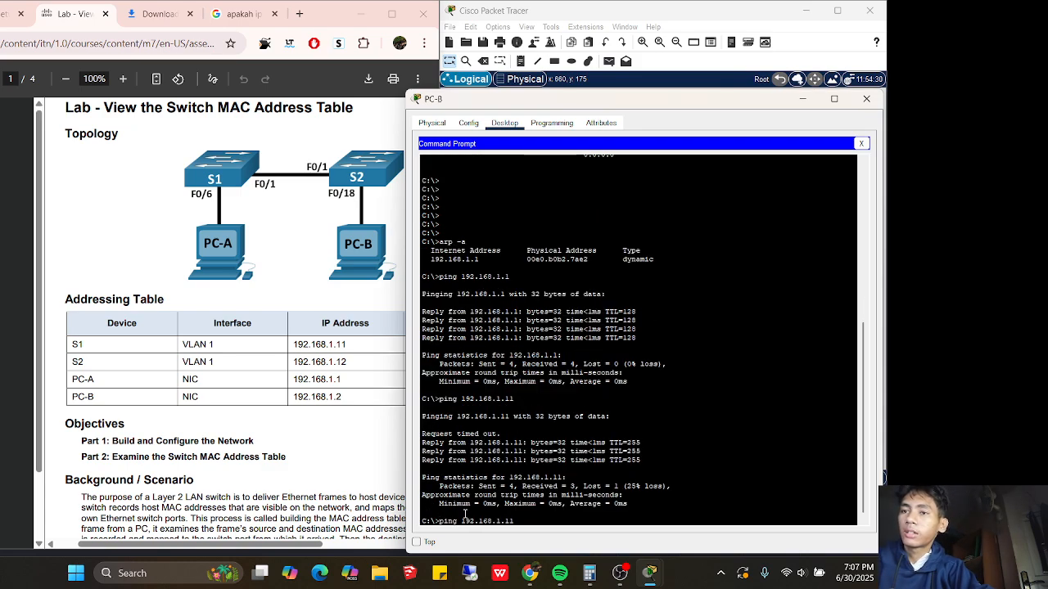
key(BackSpace)
text(2)
key(Return)
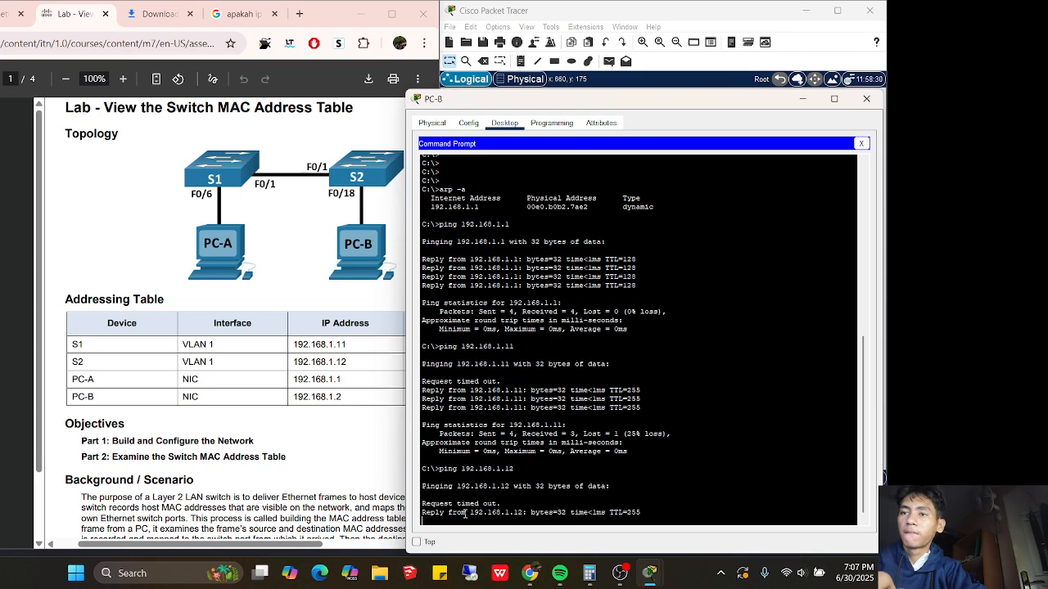
Scroll through the lab PDF to review the ping instructions
click(372, 442)
drag(434, 167, 425, 544)
scroll(409, 468, up, 3)
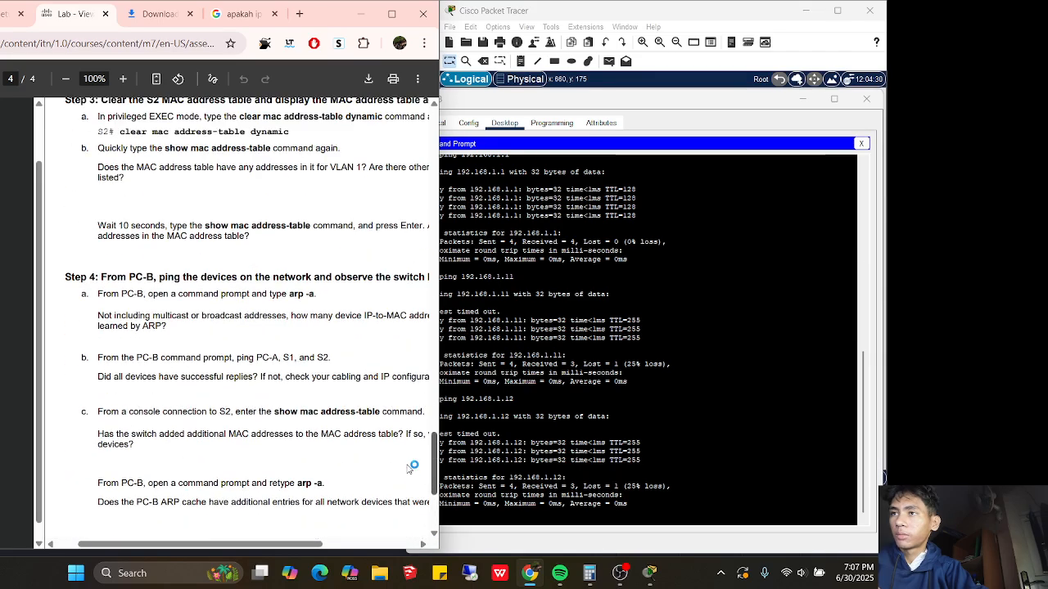
scroll(344, 468, down, 1)
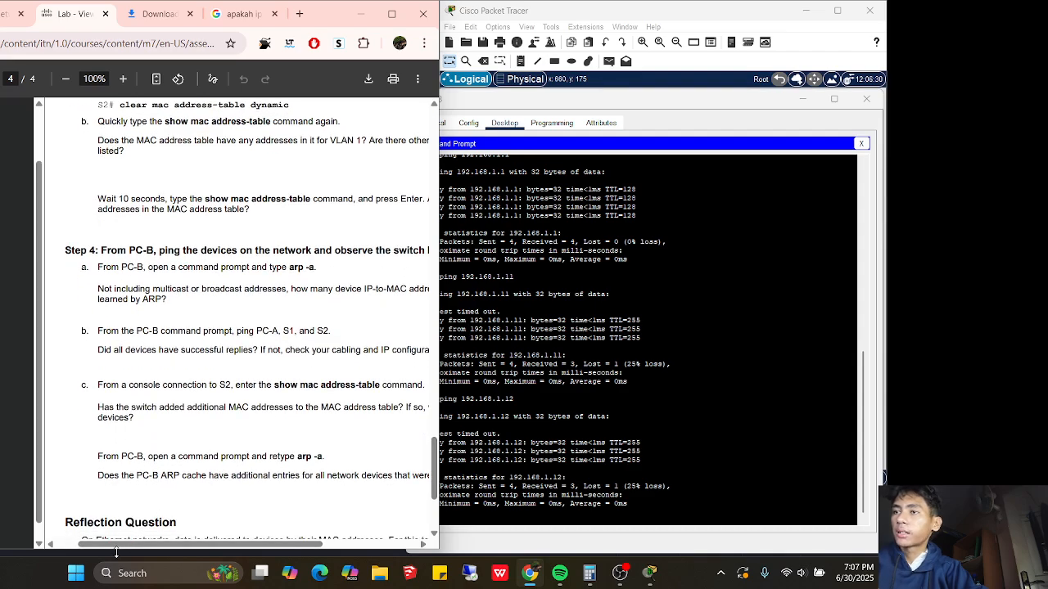
drag(116, 545, 130, 545)
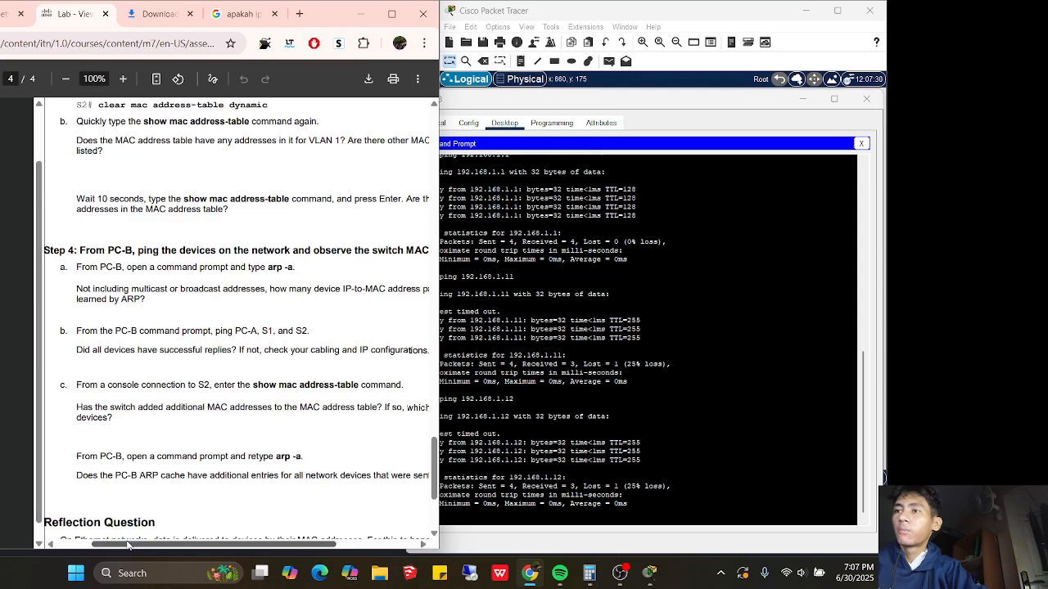
Highlight PC-B's ping replies, including TTL=255 from S1 and TTL=128 from PC-A
click(608, 475)
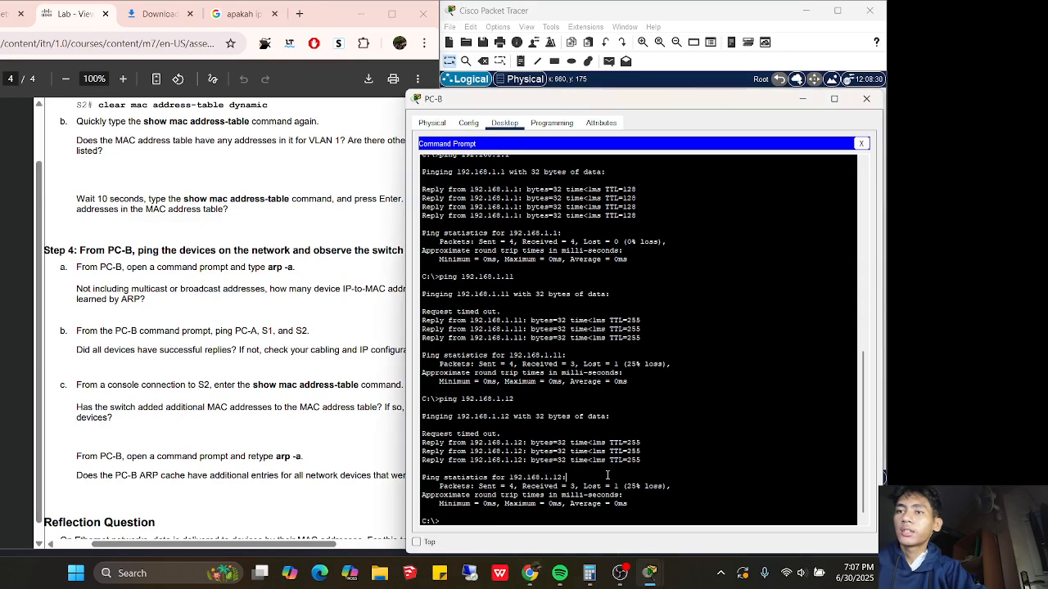
drag(638, 449, 603, 435)
drag(633, 331, 644, 321)
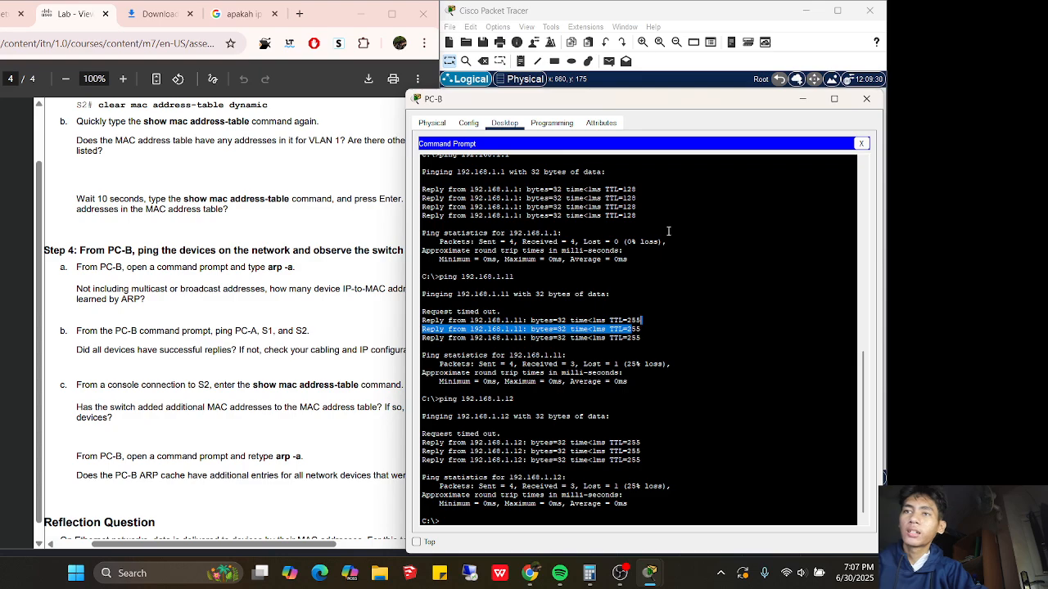
drag(627, 216, 591, 215)
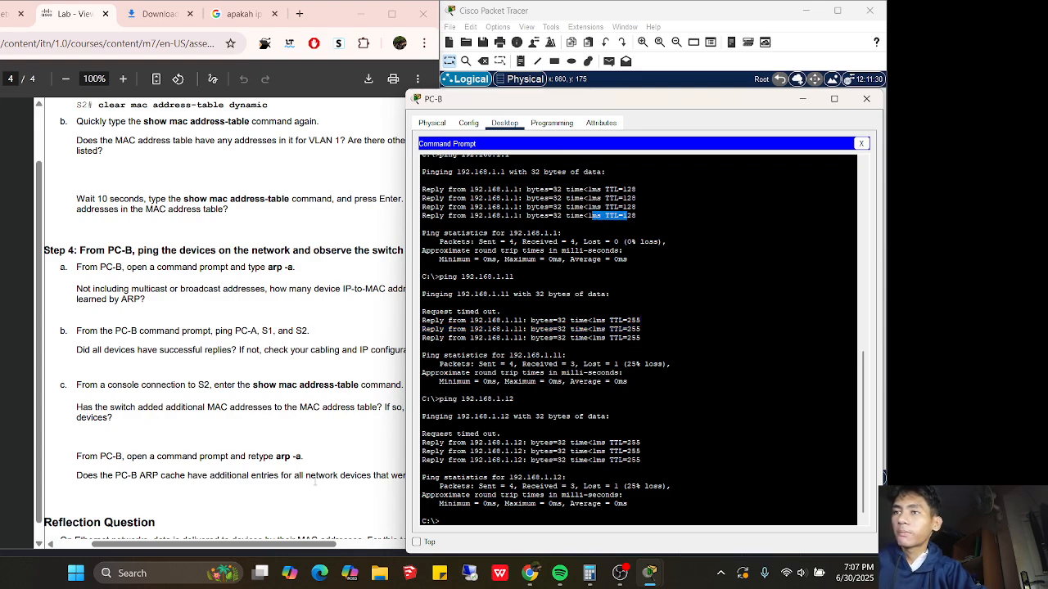
Mark the mac address-table command in the lab step and return to PC-B's Command Prompt
drag(247, 545, 268, 544)
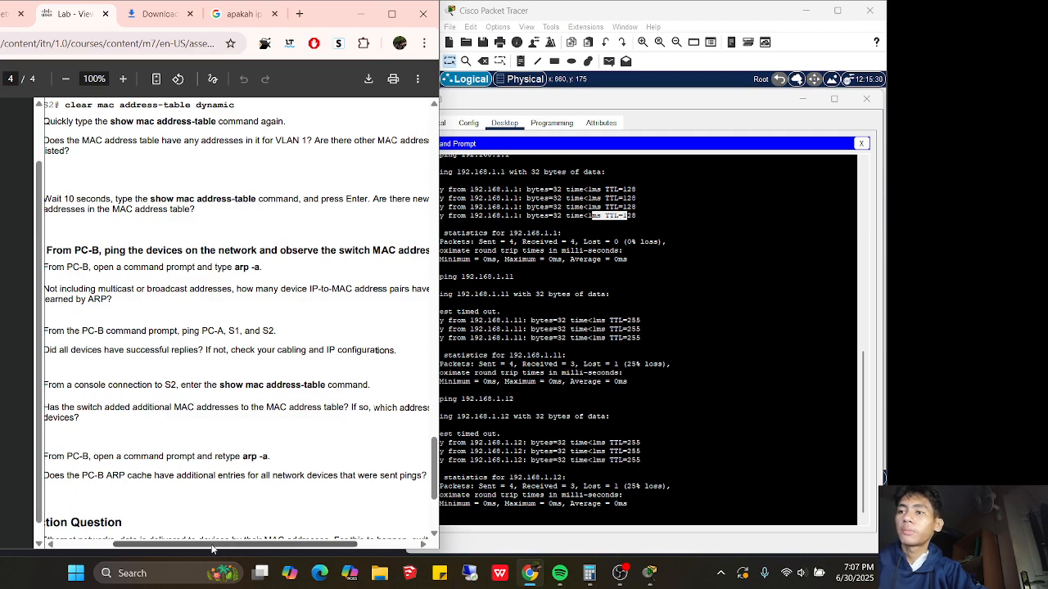
scroll(402, 334, left, 3)
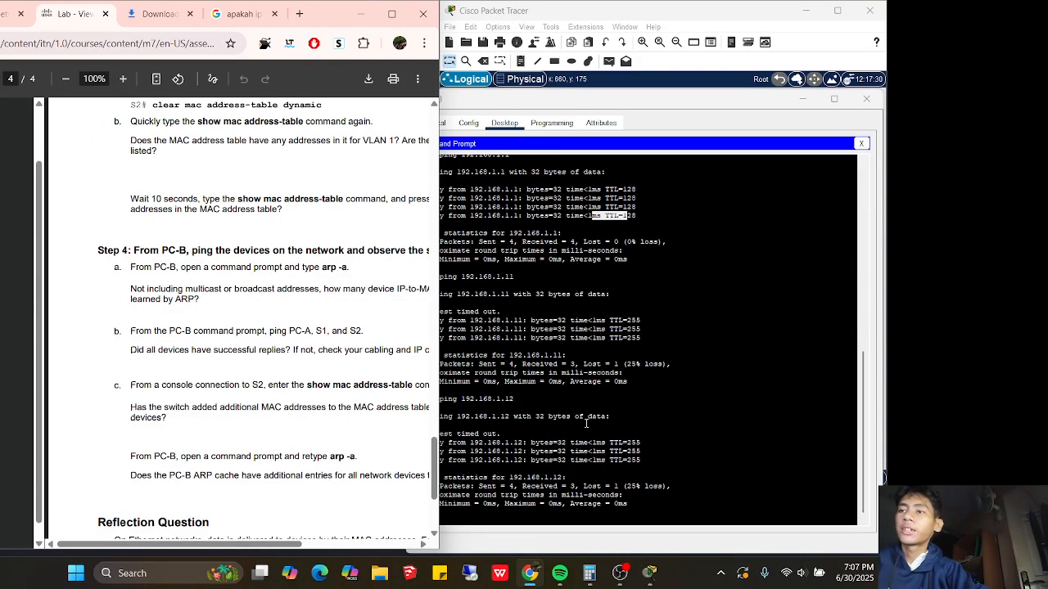
drag(175, 547, 195, 548)
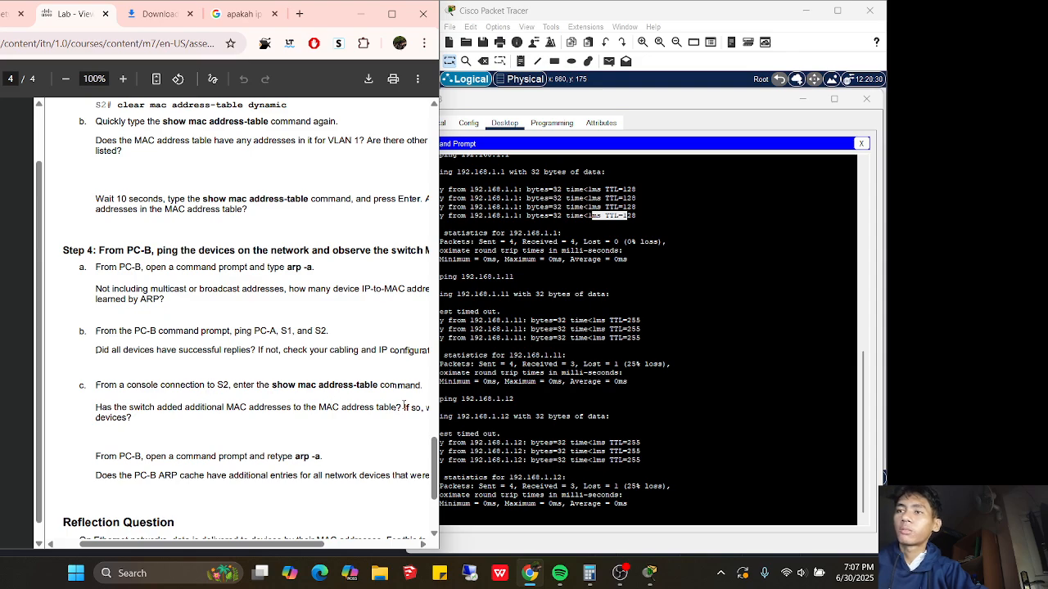
drag(417, 388, 298, 388)
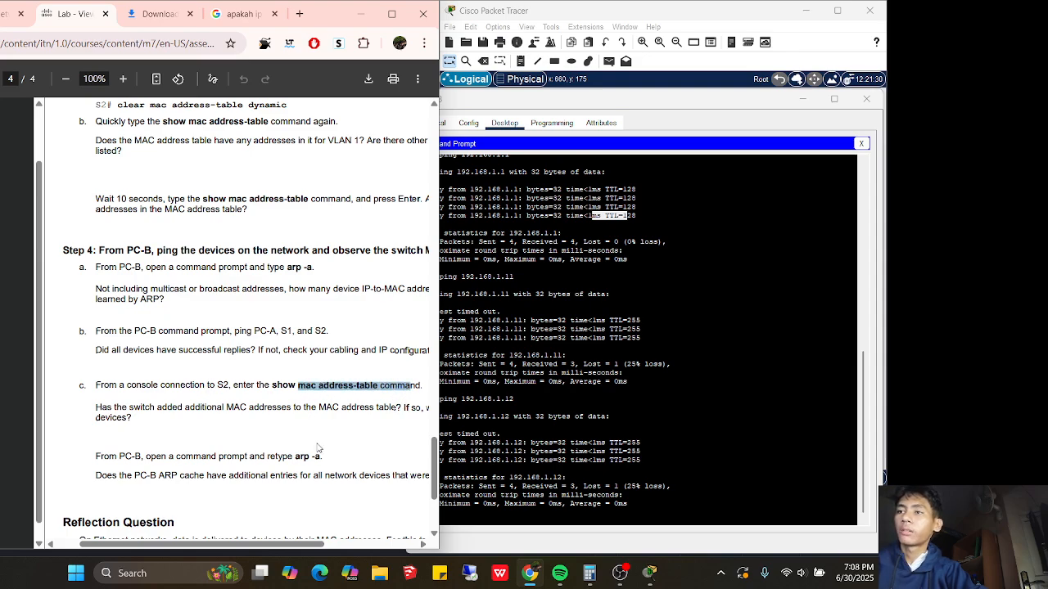
click(473, 496)
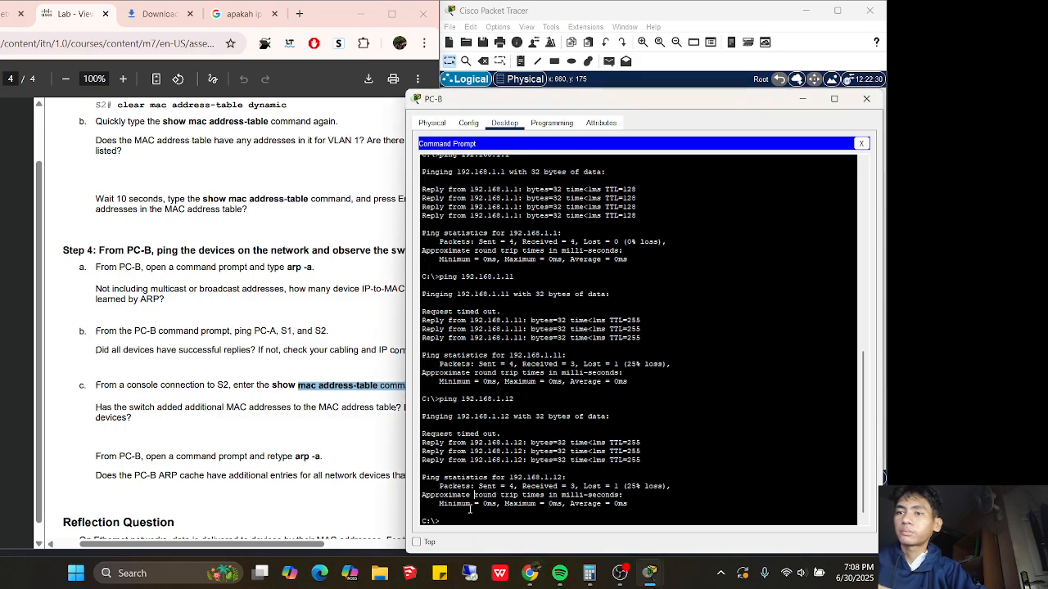
Reconnect PC-B's Terminal to S2 and rerun 'show mac address-table'
click(861, 143)
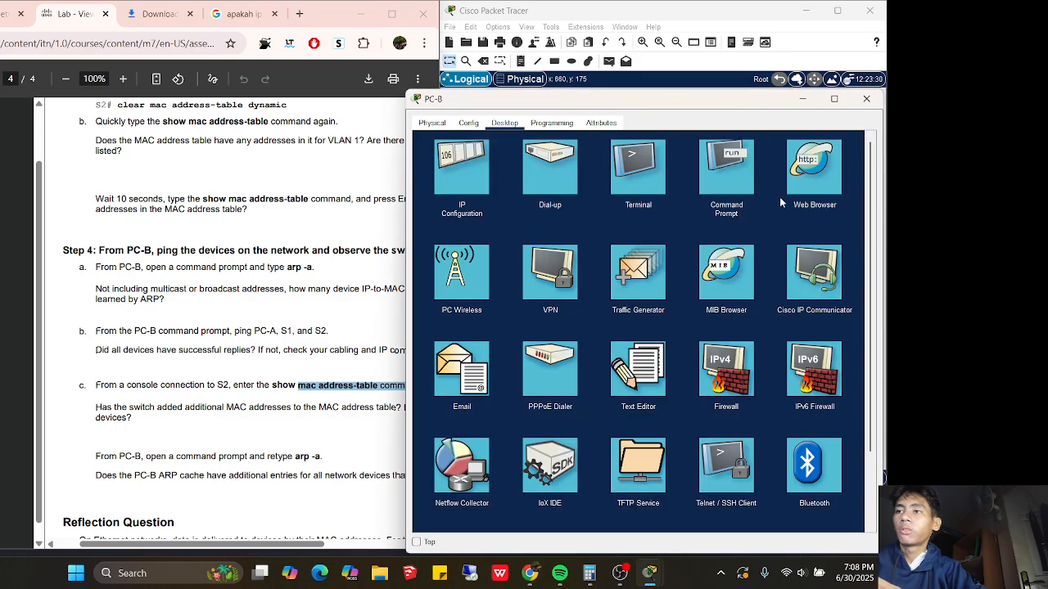
click(644, 182)
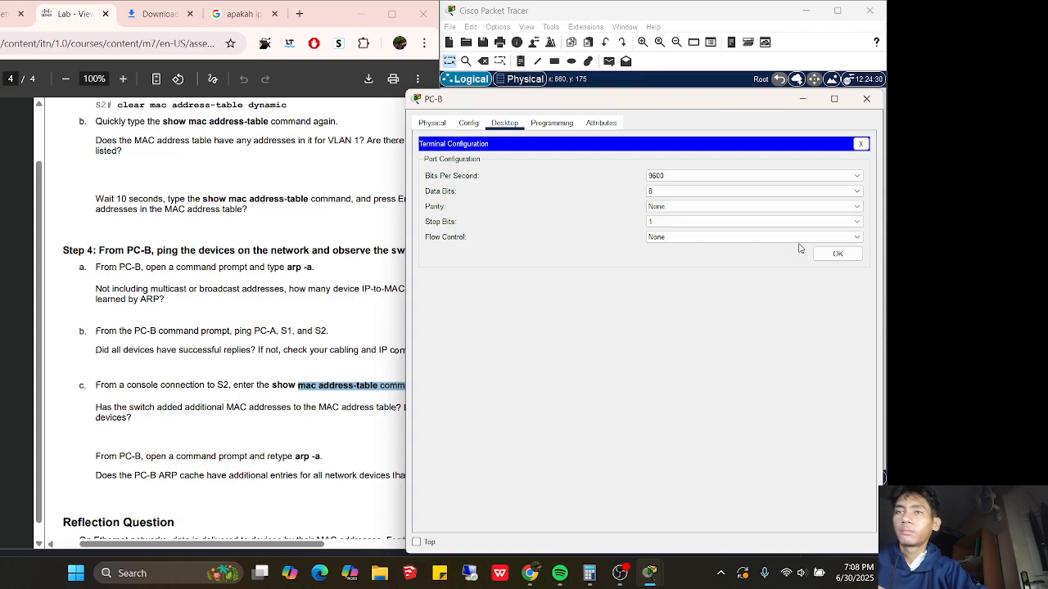
click(837, 254)
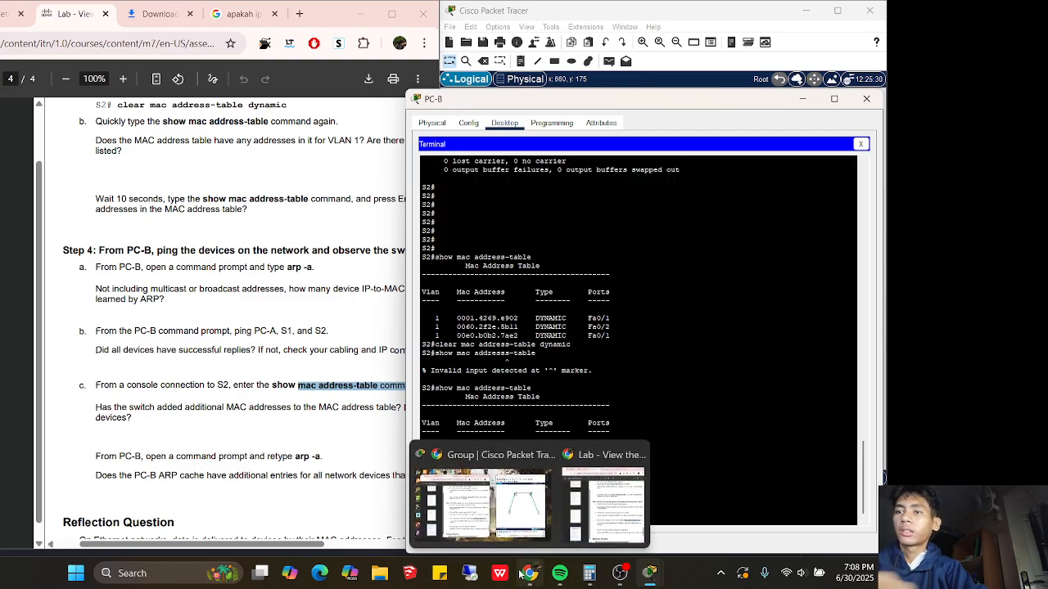
key(Up)
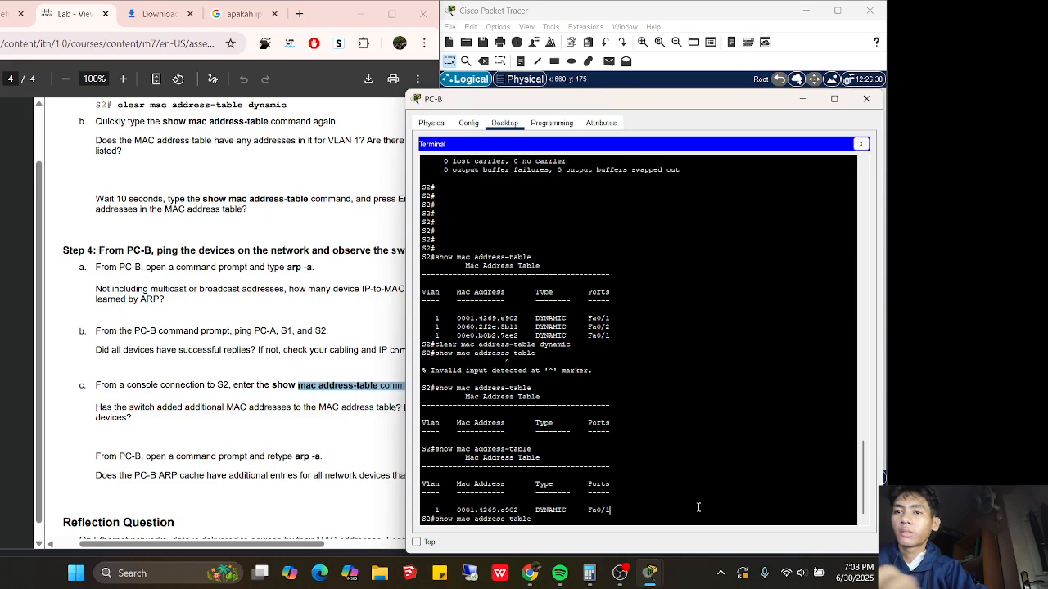
key(Return)
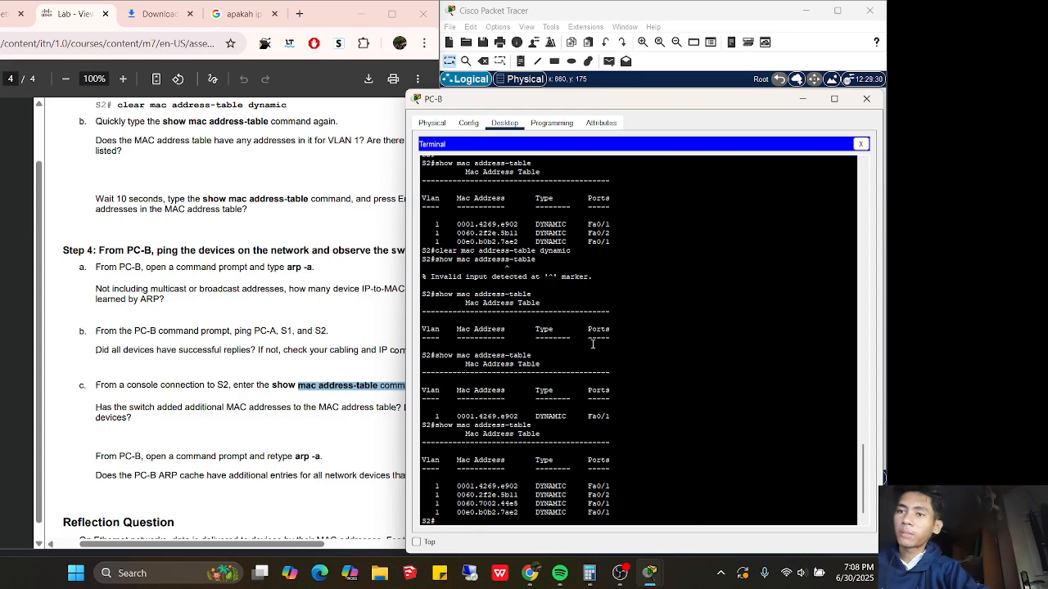
drag(590, 105, 621, 117)
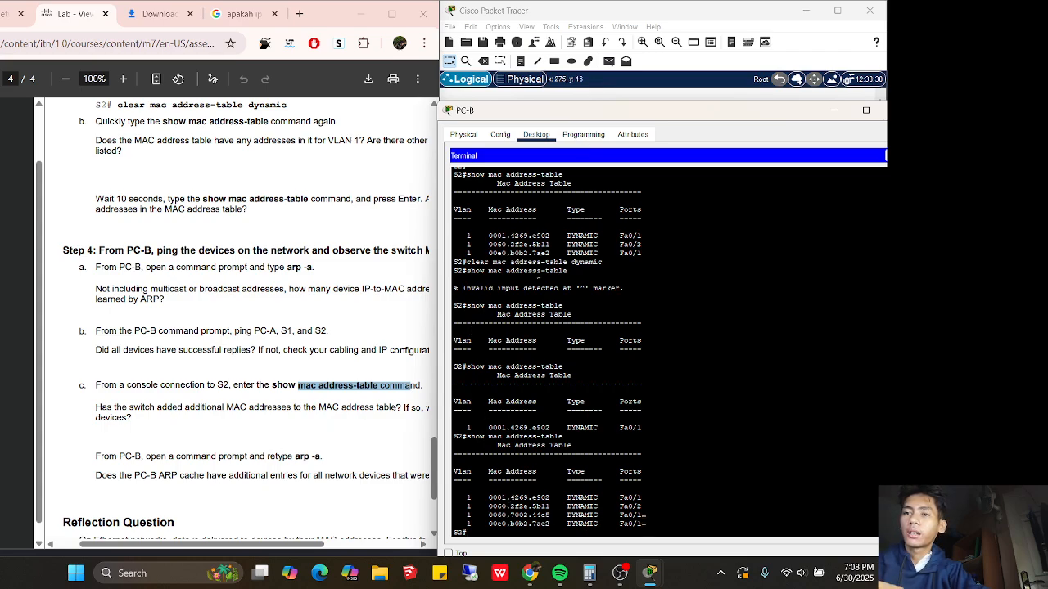
Highlight the four dynamically learned MAC address entries in S2's table
drag(642, 524, 506, 492)
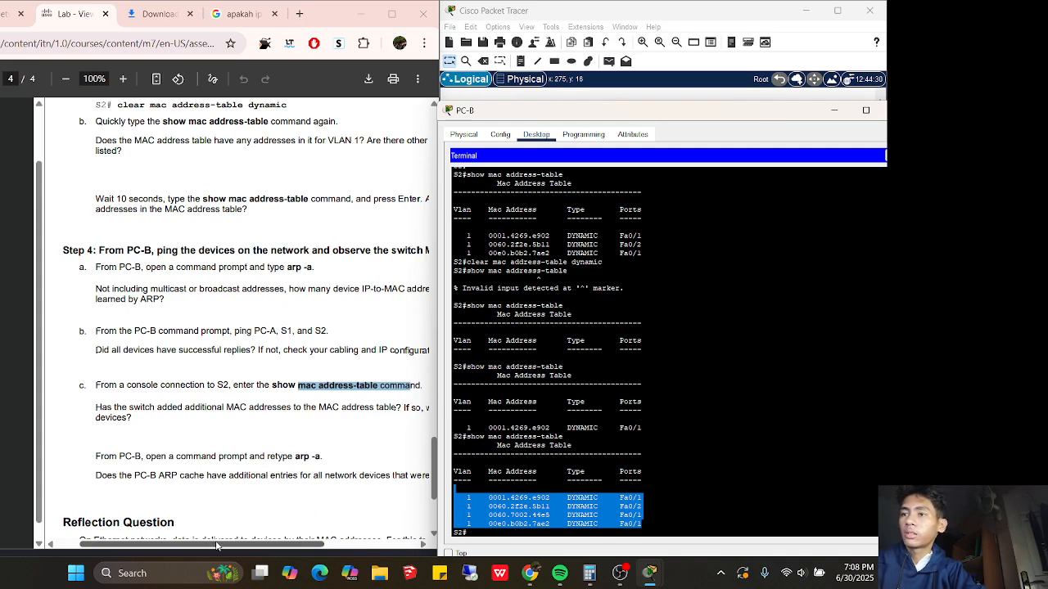
drag(219, 544, 249, 544)
click(648, 520)
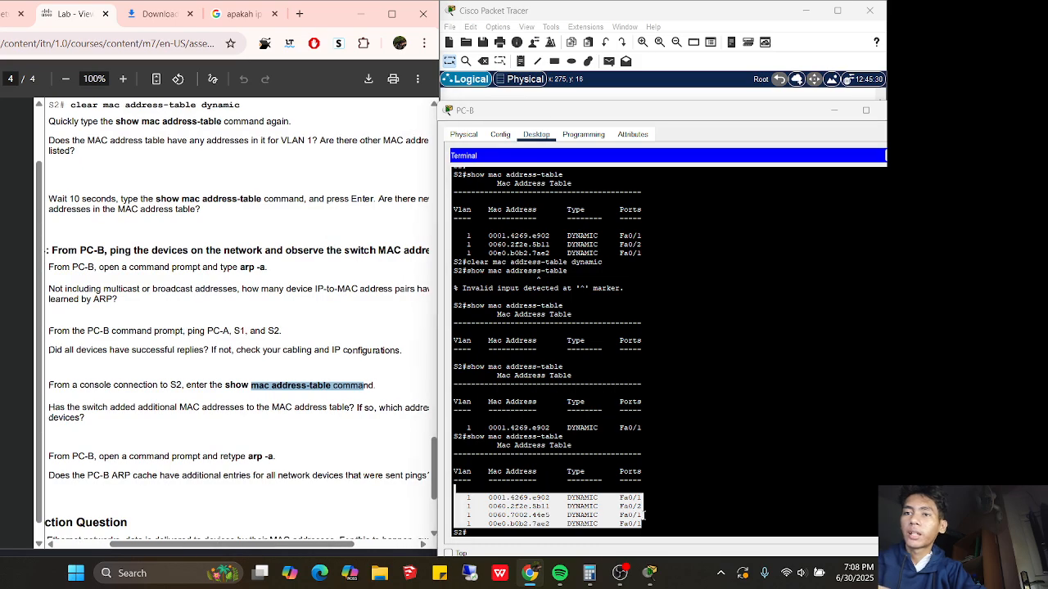
drag(648, 507, 624, 498)
drag(616, 498, 536, 497)
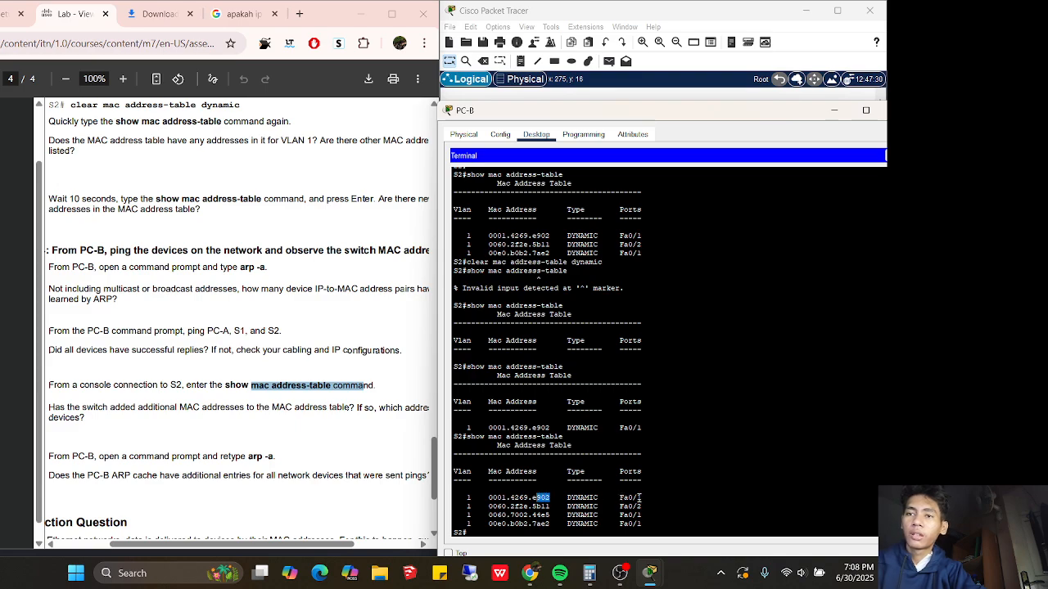
Highlight the entries' Fa0/1 and Fa0/2 ports, then move the PC-B window left
drag(640, 497, 615, 497)
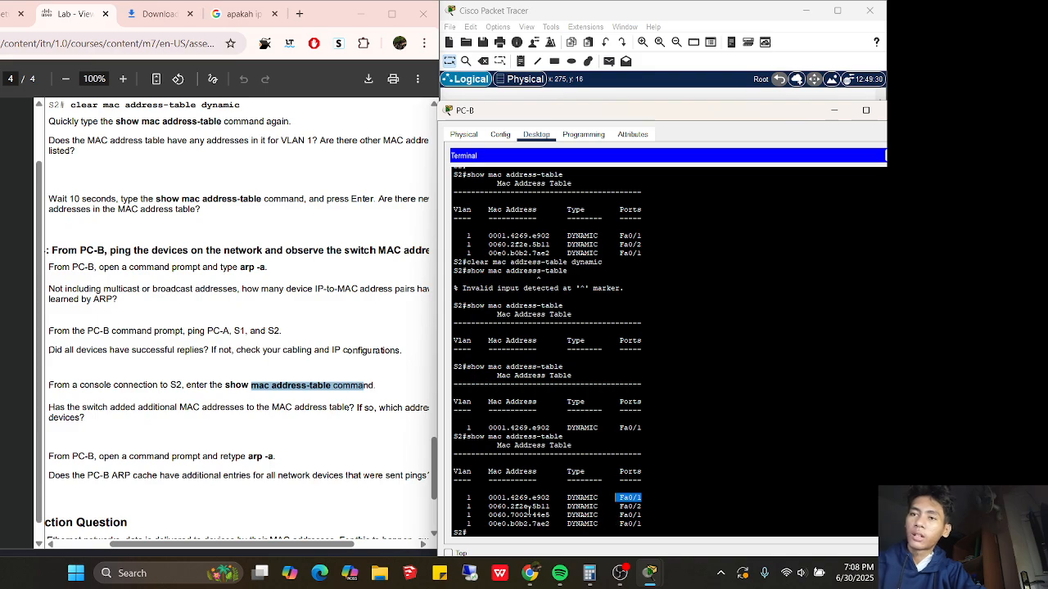
drag(554, 506, 532, 507)
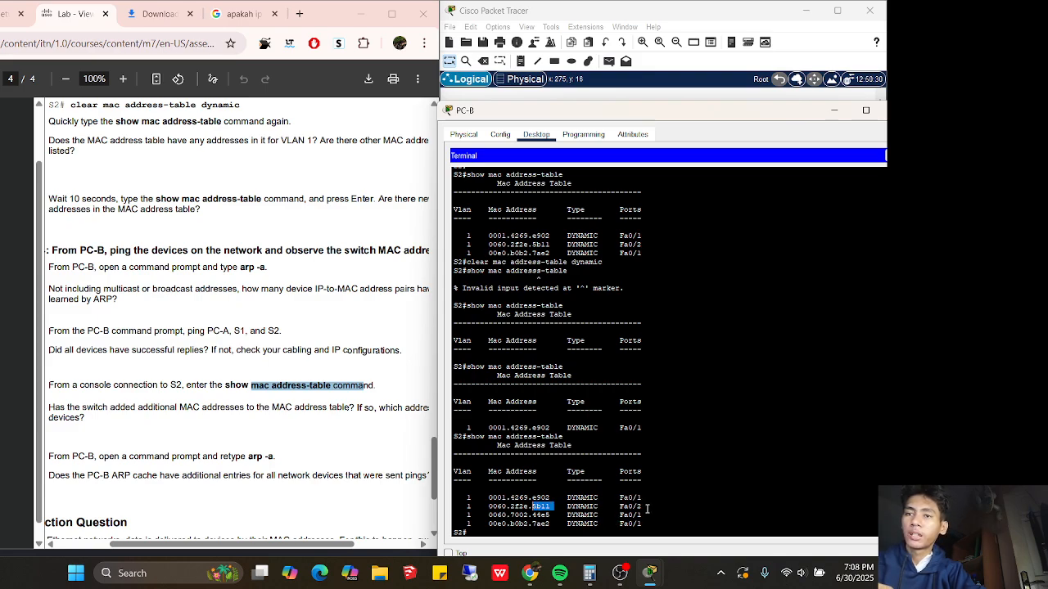
drag(643, 506, 530, 515)
click(553, 515)
click(531, 527)
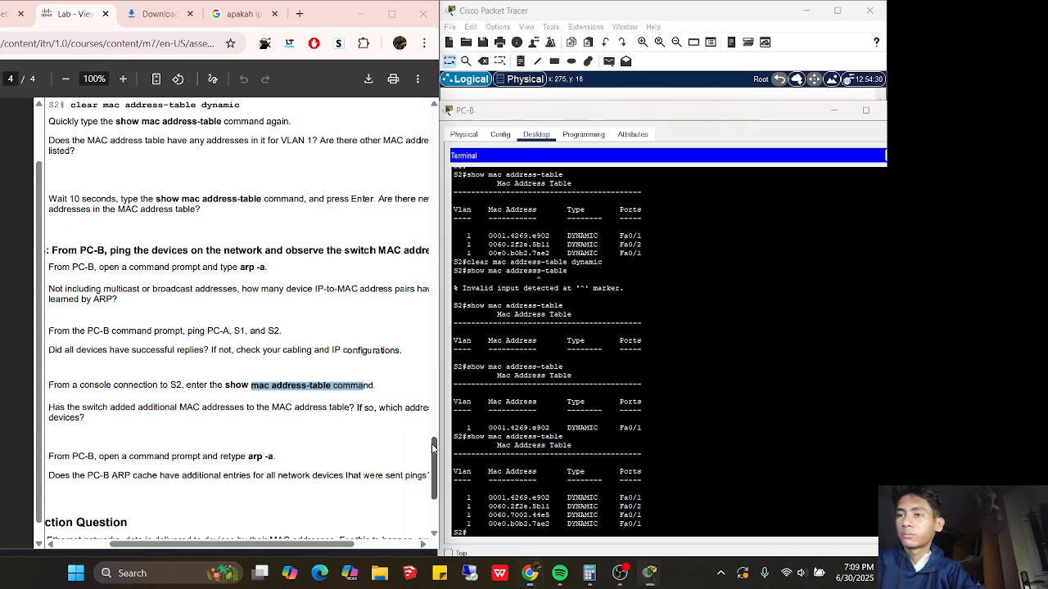
scroll(434, 461, down, 2)
scroll(434, 460, down, 4)
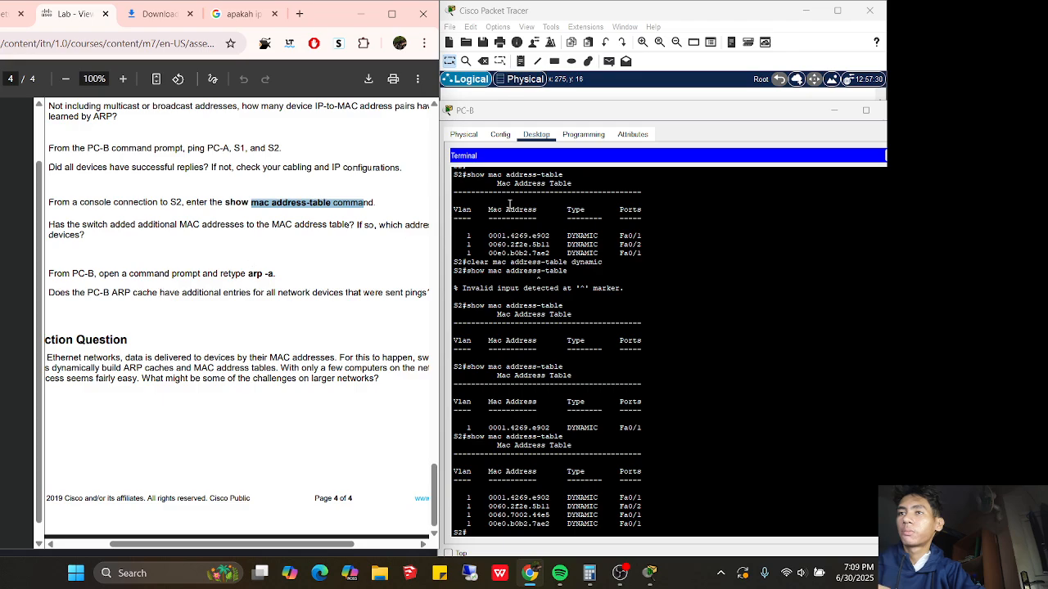
drag(670, 117, 591, 121)
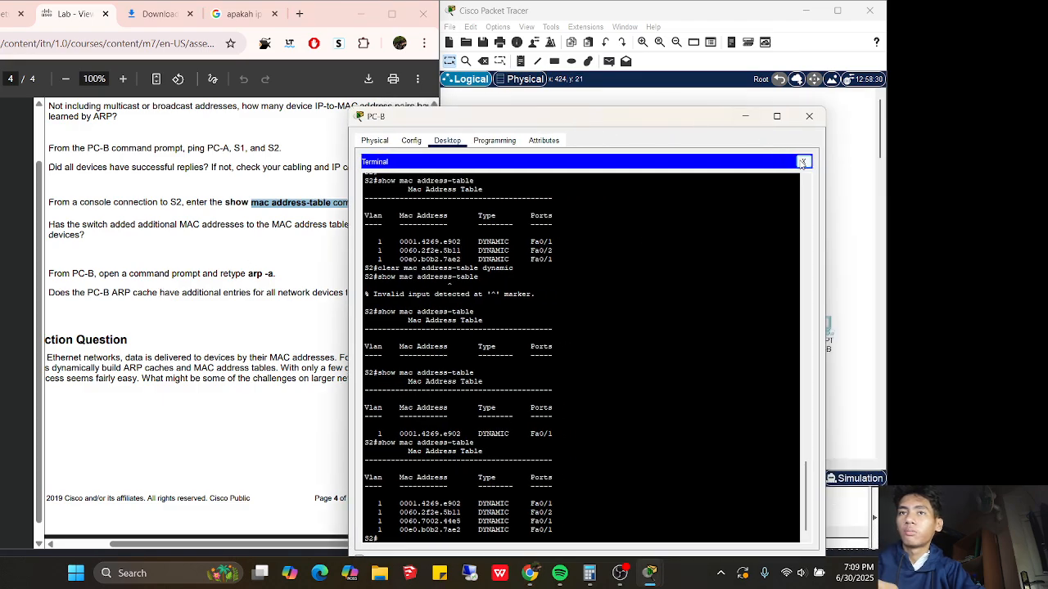
Return to PC-B's Command Prompt and run 'arp -a', listing three dynamic entries
click(803, 162)
click(659, 195)
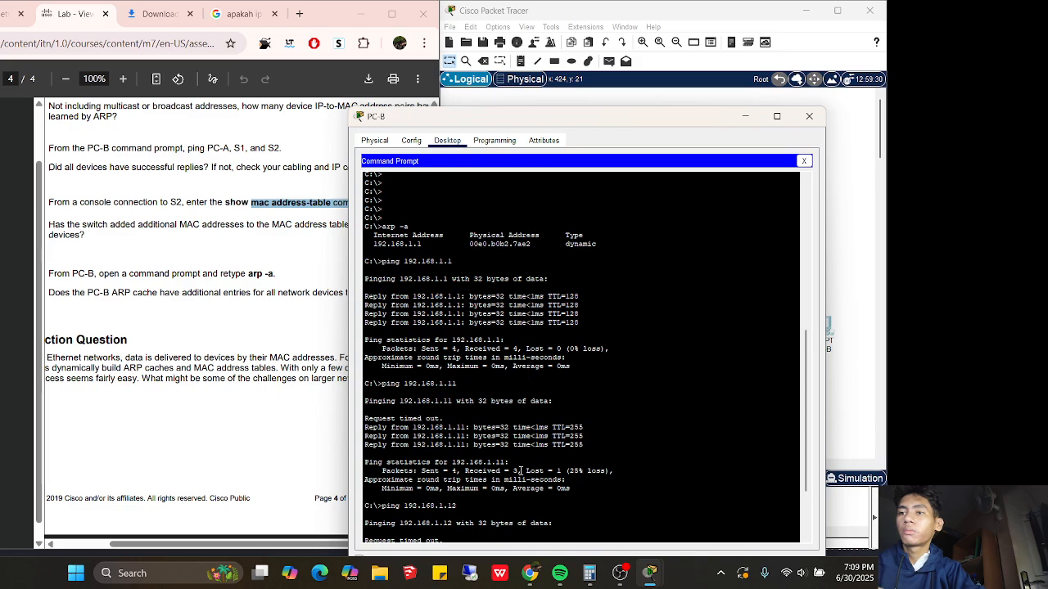
drag(806, 460, 787, 528)
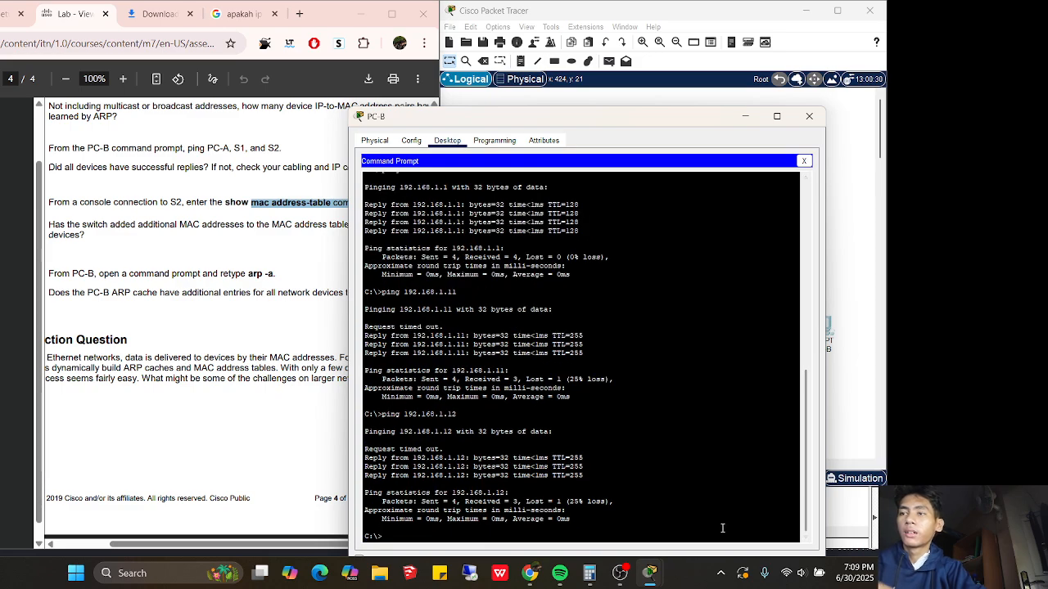
text(arp -)
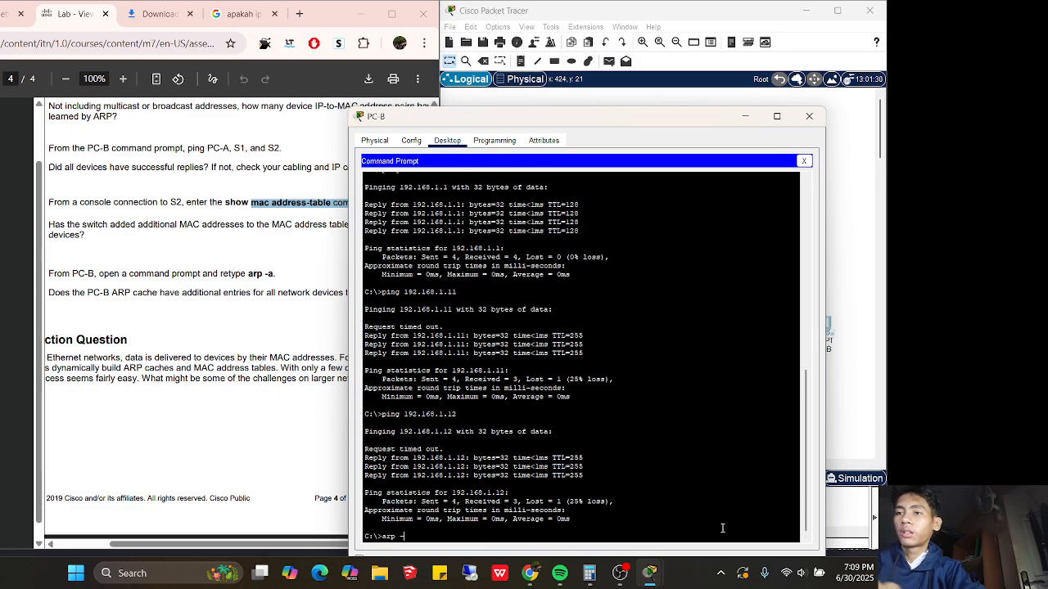
text(a)
key(Return)
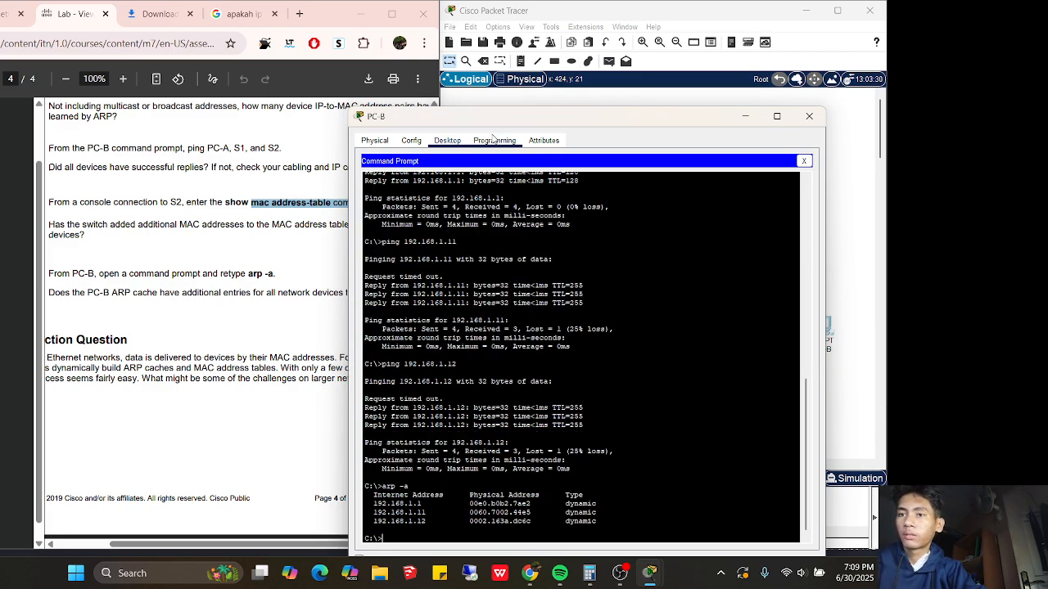
Highlight the new ARP entries for 192.168.1.11 and 192.168.1.12, then switch to OBS
drag(497, 121, 576, 121)
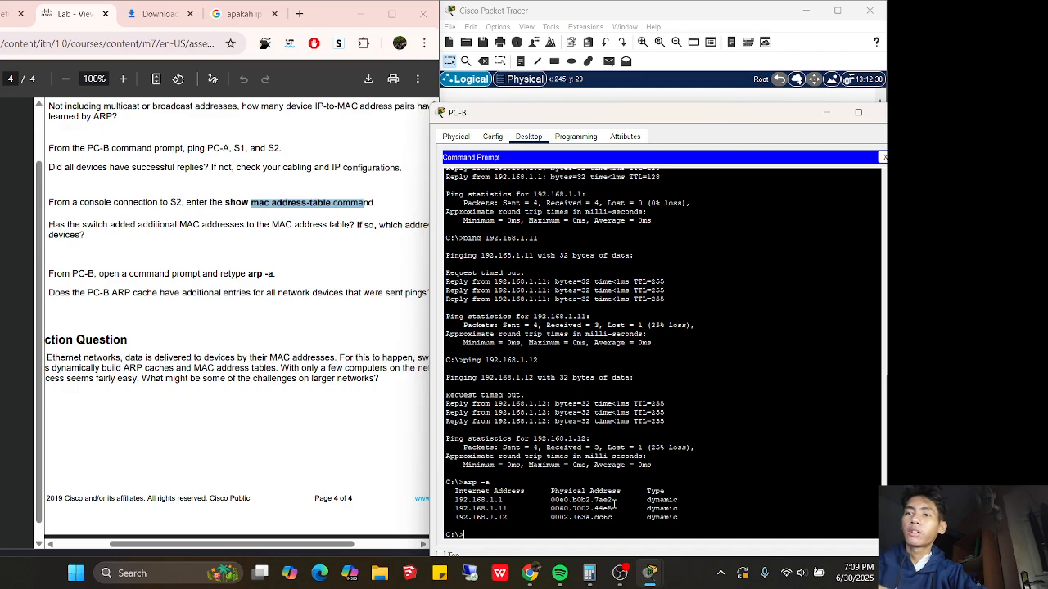
drag(679, 520, 609, 510)
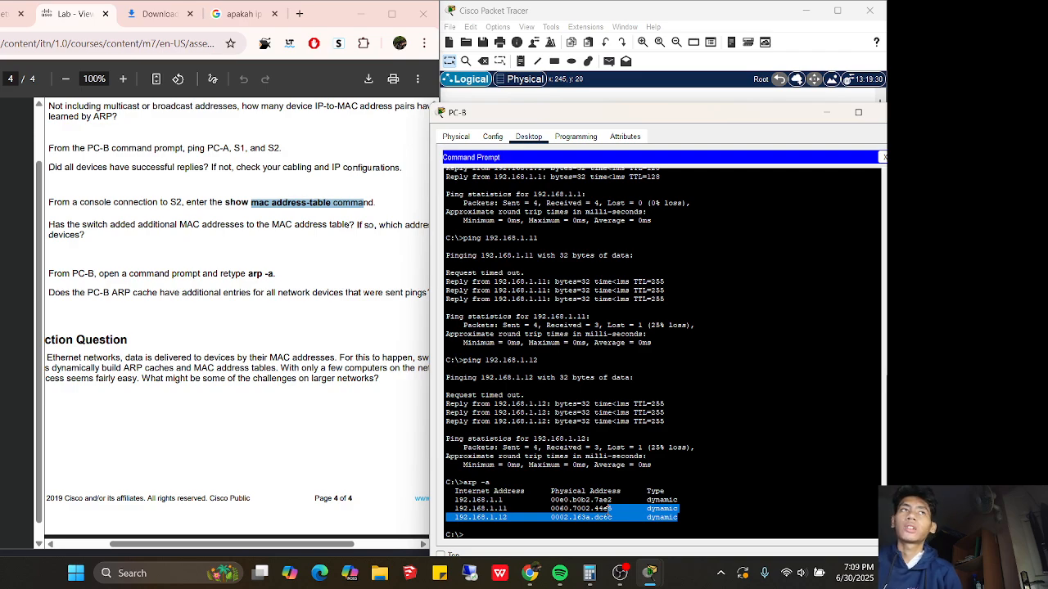
click(626, 578)
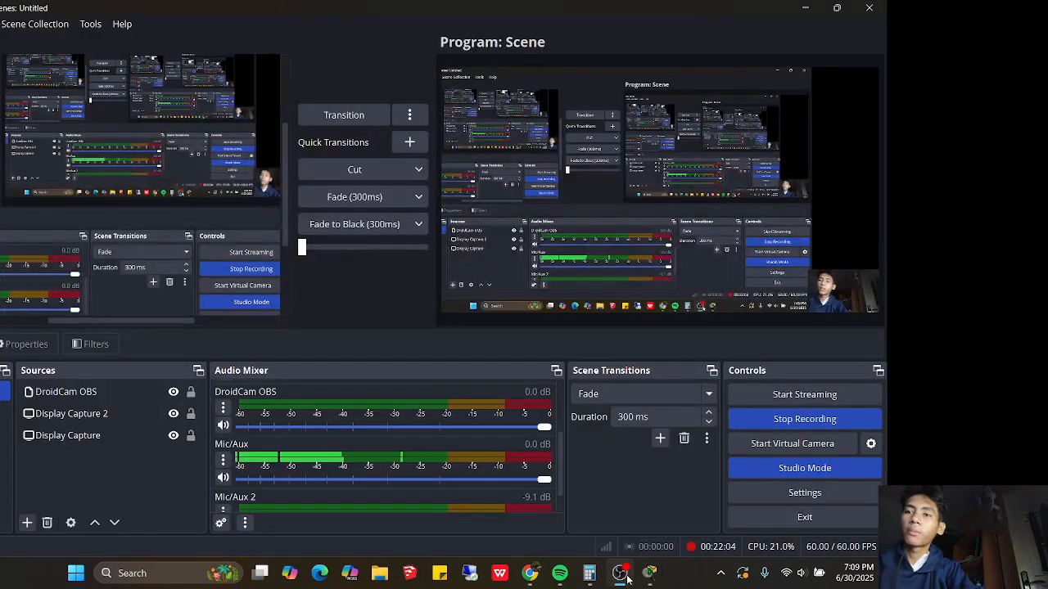